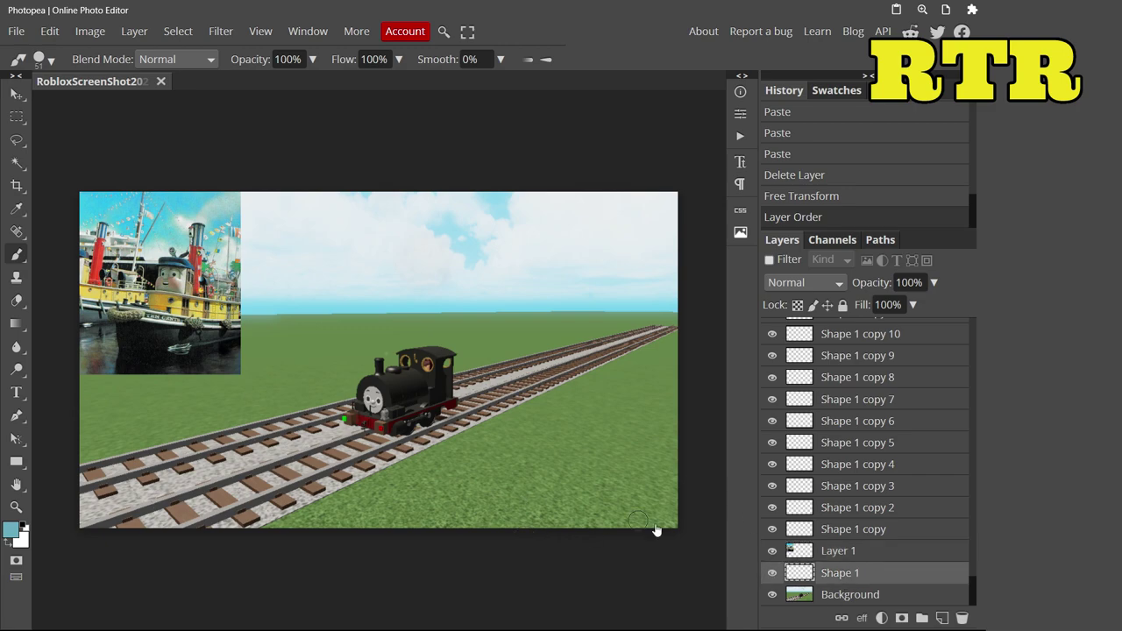
Step: Hide the reference picture layer and brush teal over the ground at the lower right and along the horizon on the Shape 1 layer
left_click(773, 551)
mouse_move(294, 513)
left_mouse_down()
mouse_move(526, 522)
mouse_move(671, 473)
mouse_move(688, 428)
left_mouse_up()
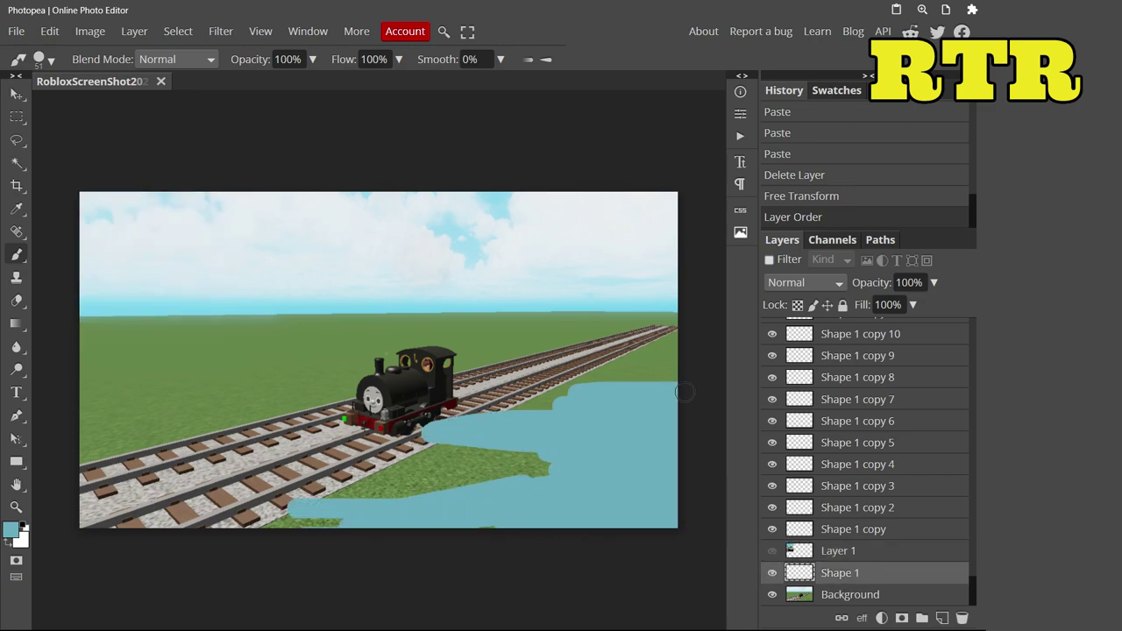
left_click_drag(707, 330, 348, 326)
Step: Enlarge the brush to 87 px and paint teal over the remaining grass, tracks and train below the horizon
left_click(38, 59)
left_click_drag(166, 100, 208, 100)
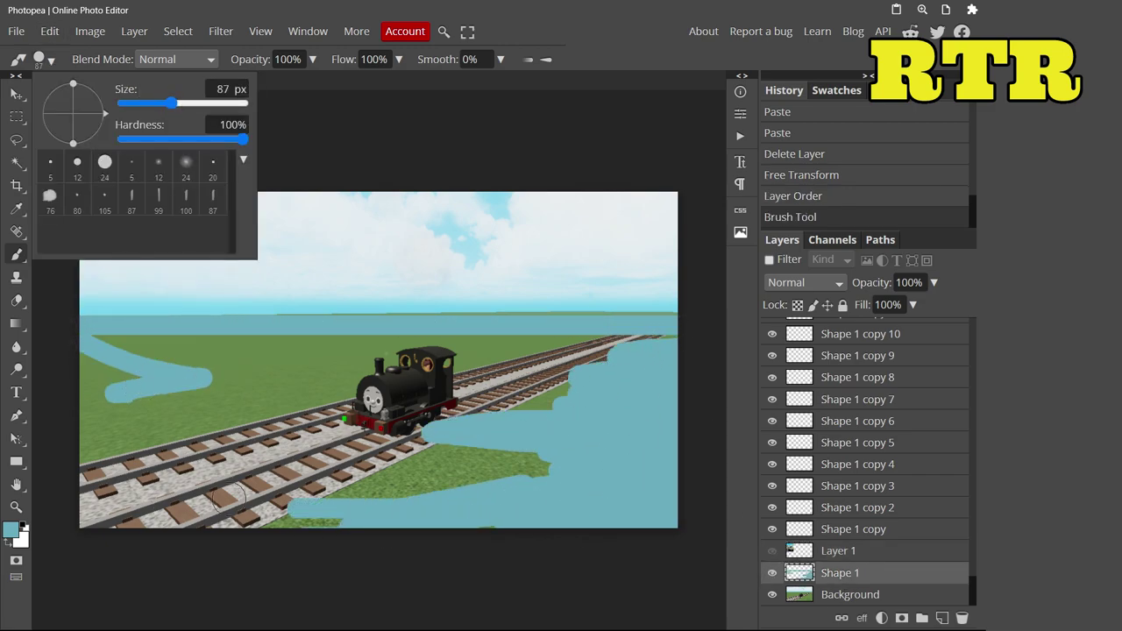
mouse_move(307, 517)
left_mouse_down()
mouse_move(105, 509)
mouse_move(110, 359)
mouse_move(255, 346)
left_mouse_up()
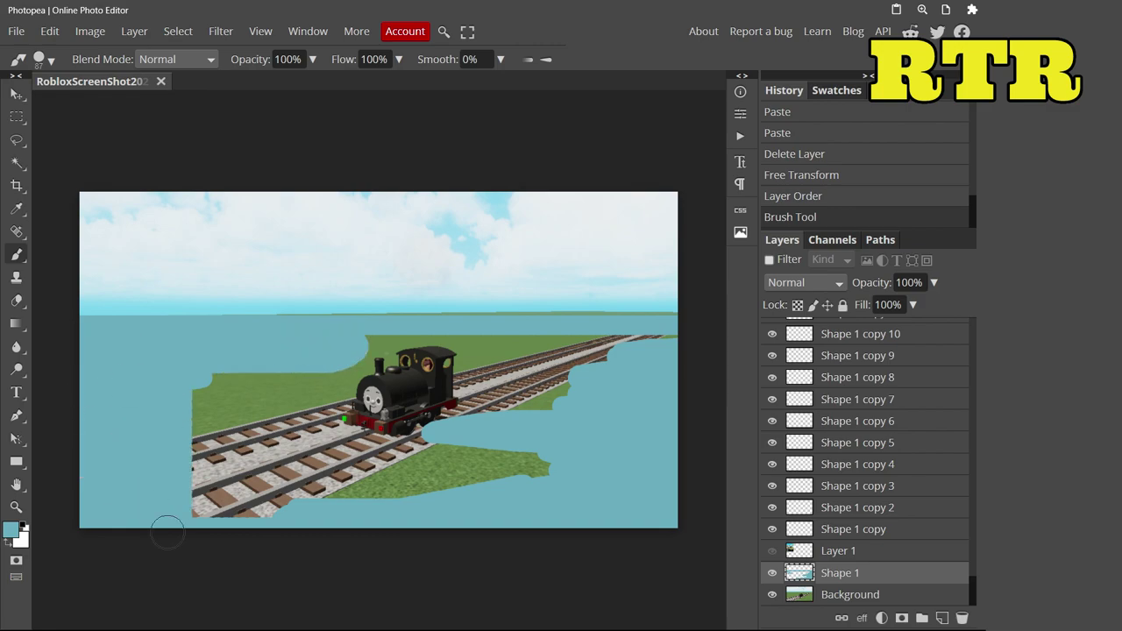
mouse_move(167, 533)
left_mouse_down()
mouse_move(237, 457)
mouse_move(295, 526)
left_mouse_up()
left_click_drag(634, 399, 479, 352)
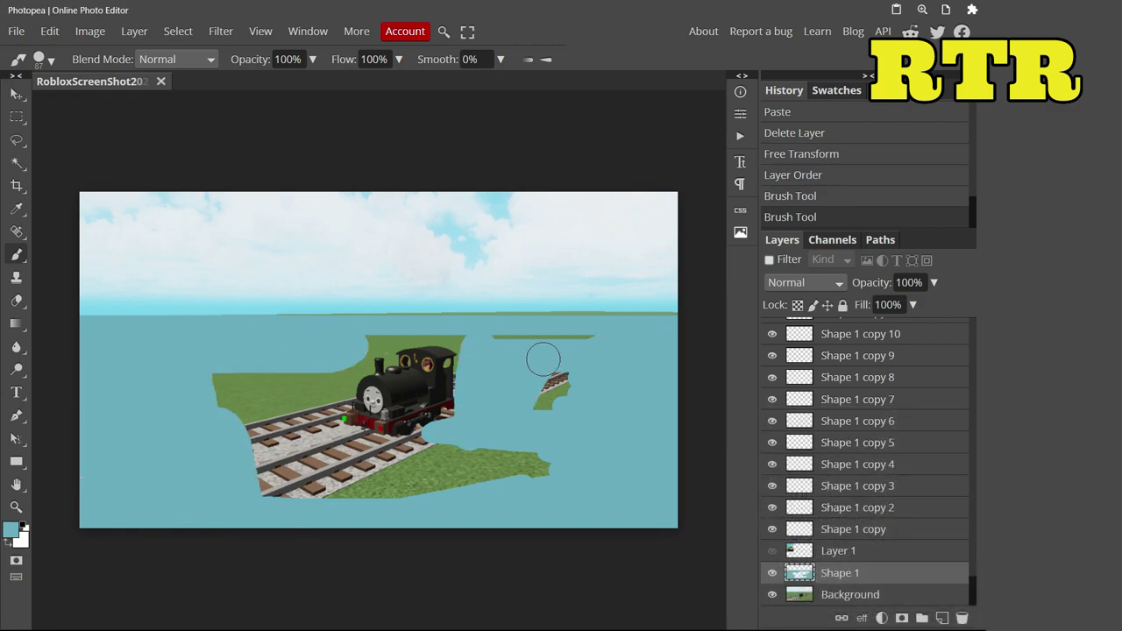
mouse_move(179, 434)
left_mouse_down()
mouse_move(311, 384)
mouse_move(451, 478)
mouse_move(241, 446)
mouse_move(468, 378)
mouse_move(535, 384)
left_mouse_up()
Step: Draw a teal-filled rectangle covering the green strip at the horizon, and show the reference picture layer again
key("u")
left_click(125, 58)
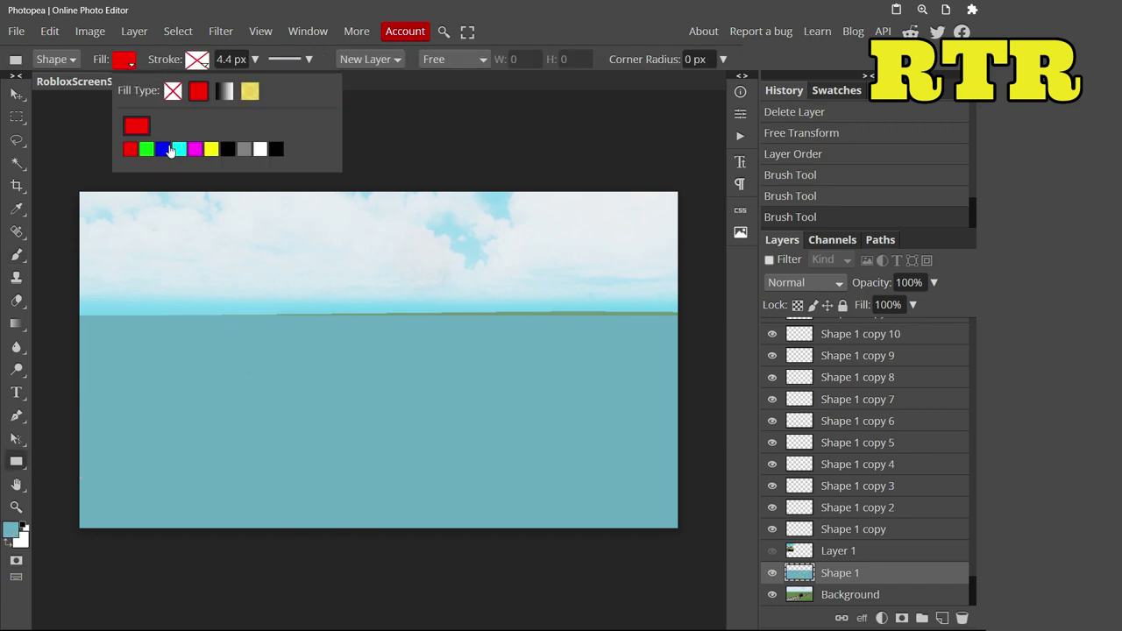
left_click(135, 129)
left_click_drag(840, 312, 840, 327)
key("v")
scroll(859, 544, "down", 1)
left_click(773, 529)
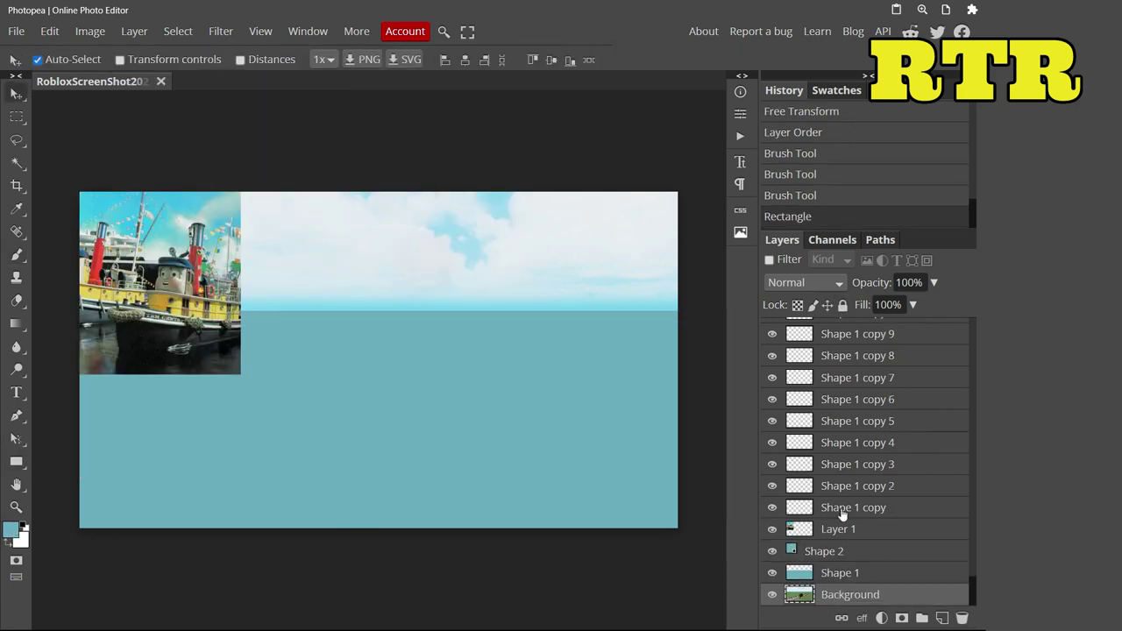
Step: On the Shape 1 copy layer, set up a 32 px near-black brush and hide the painted sea layer to reveal the train
left_click(853, 508)
key("b")
scroll(417, 411, "up", 2)
left_click(39, 59)
left_click(772, 572)
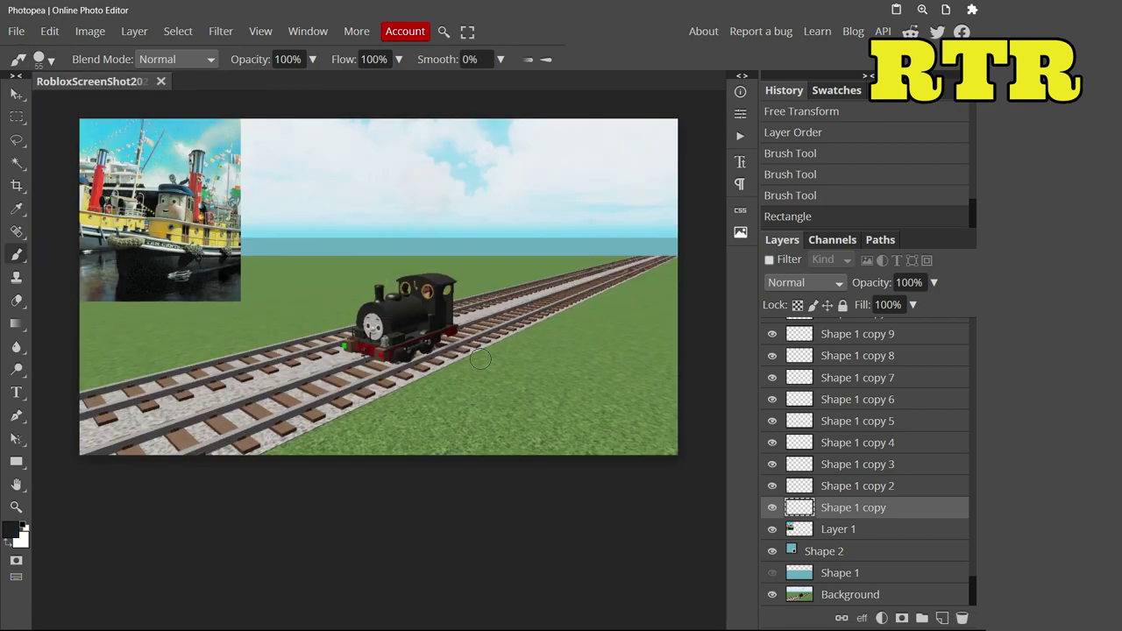
scroll(350, 351, "up", 5)
left_click(39, 59)
scroll(458, 377, "down", 5)
scroll(457, 377, "up", 5)
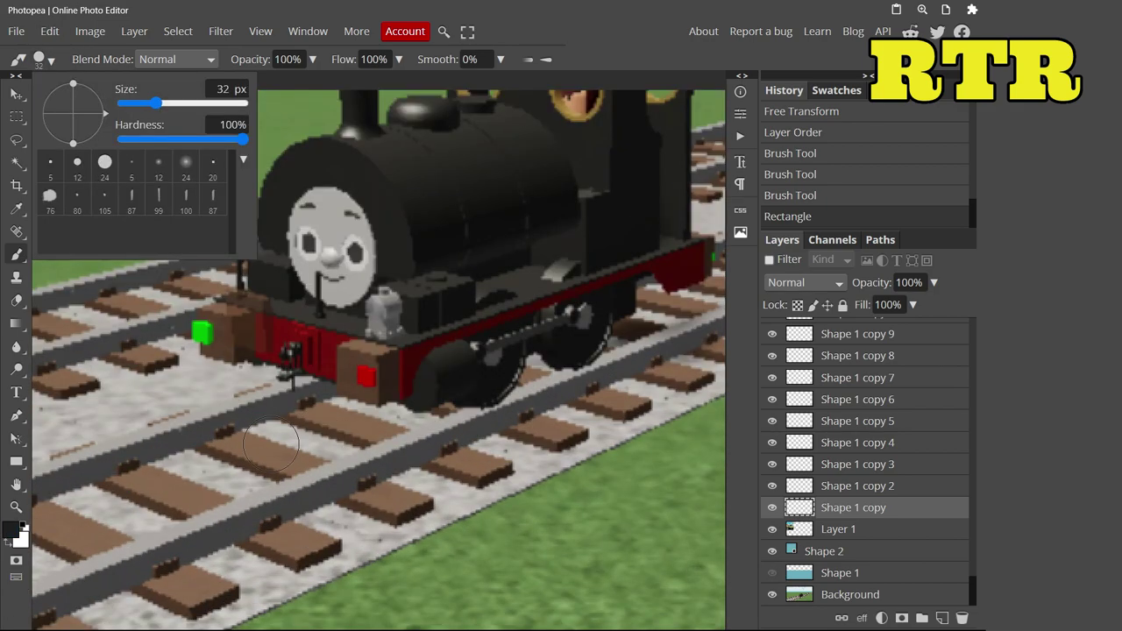
Step: Paint the near-black outline of a boat hull starting at the train's front, and show the painted sea layer again
left_click(290, 474)
mouse_move(290, 474)
left_mouse_down()
mouse_move(237, 237)
mouse_move(204, 298)
mouse_move(289, 215)
mouse_move(373, 218)
left_mouse_up()
left_click(773, 573)
scroll(339, 388, "down", 4)
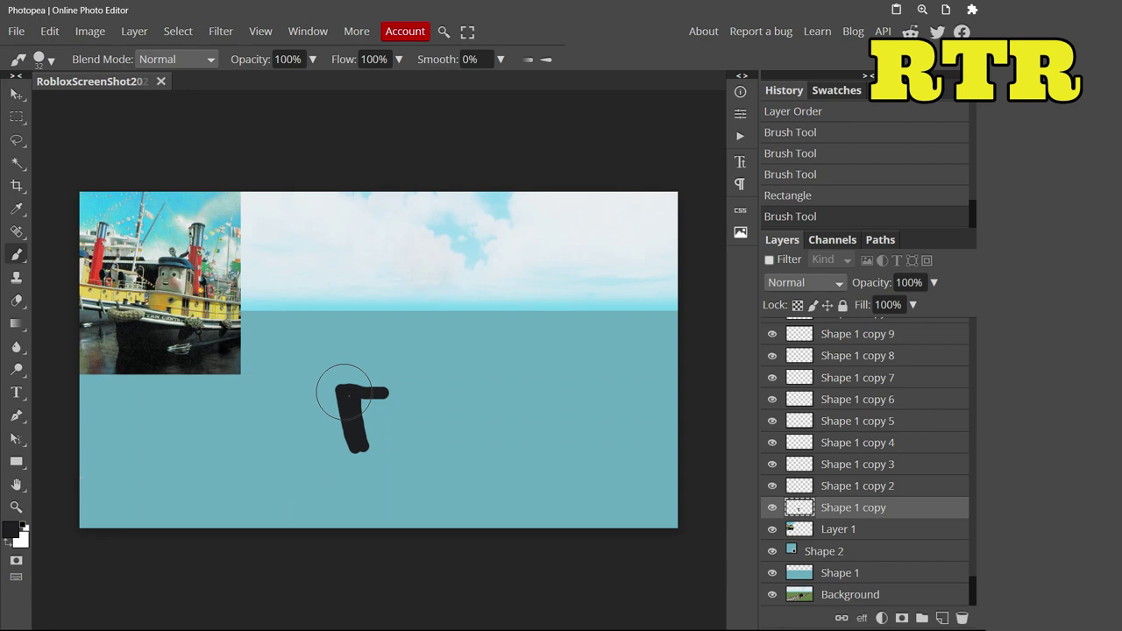
scroll(360, 438, "up", 1)
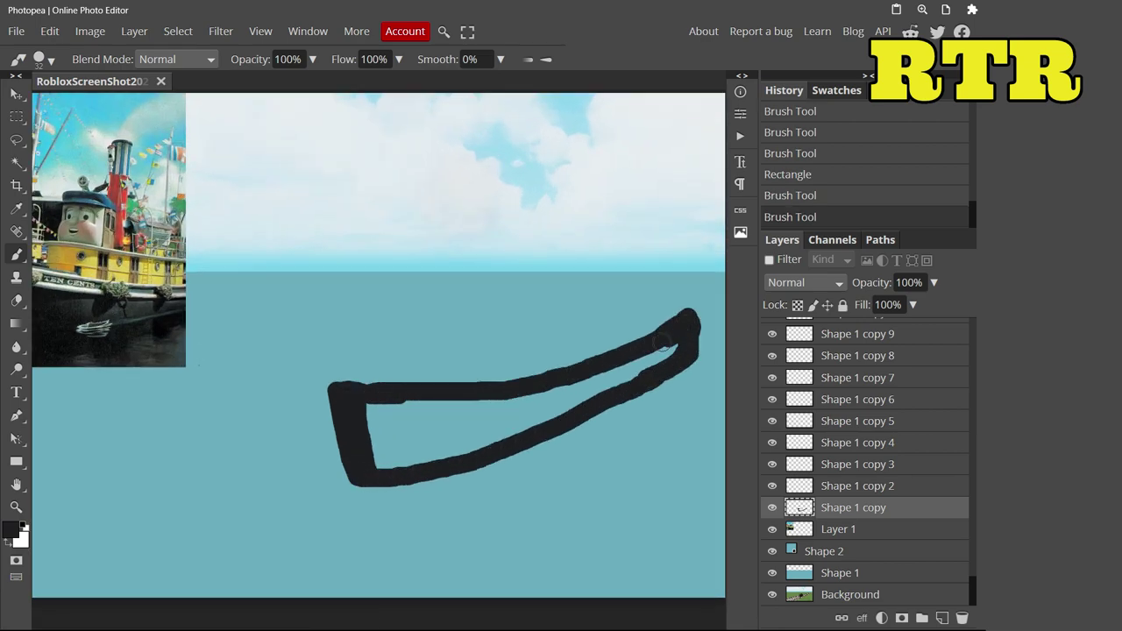
Step: Fill the inside of the hull outline near-black with a 99 px brush
left_click(39, 59)
left_click_drag(166, 105, 263, 100)
mouse_move(386, 447)
left_mouse_down()
mouse_move(351, 439)
mouse_move(664, 363)
left_mouse_up()
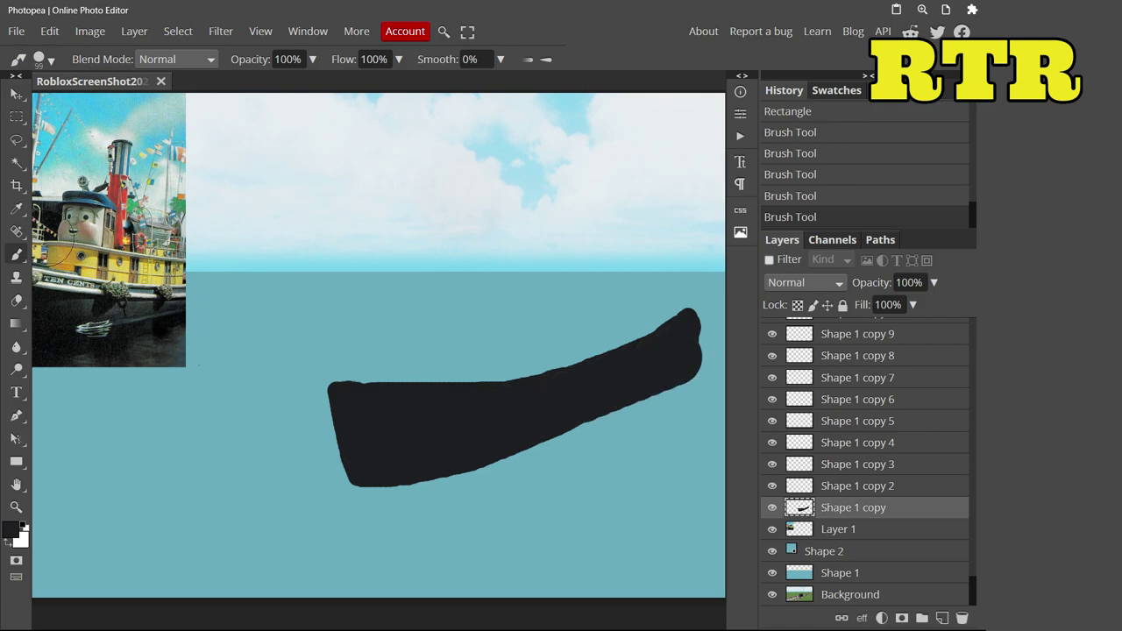
Step: Erase the rounded bumps at the raised end of the hull with a 57 px eraser
key("e")
right_click(473, 336)
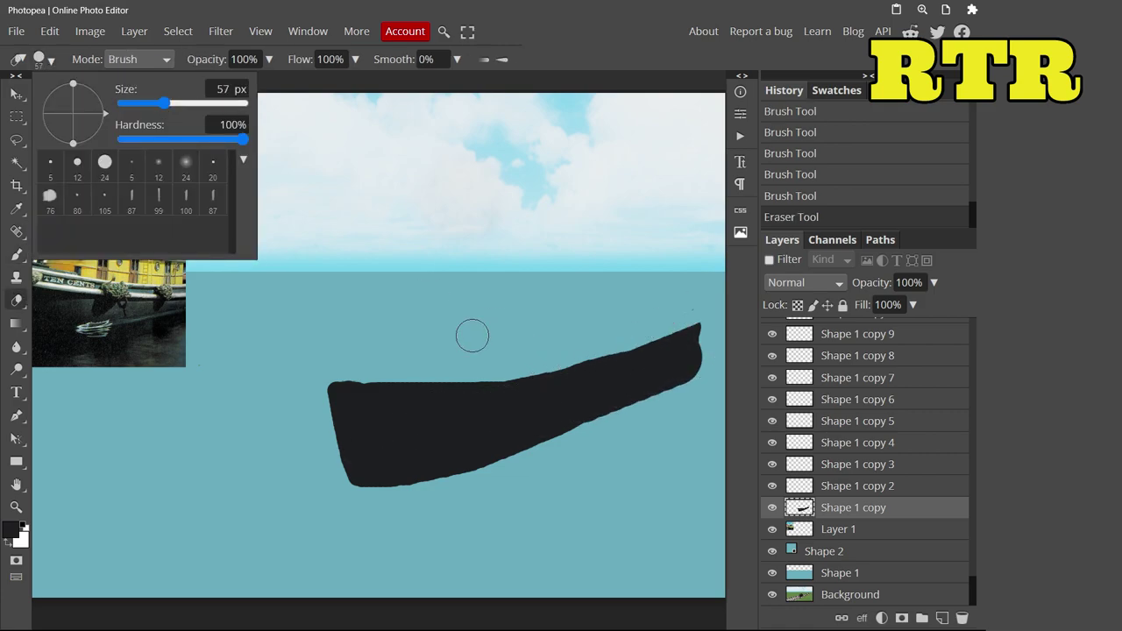
left_click(478, 346)
left_click_drag(587, 345, 587, 366)
Step: Extend the raised end of the hull with a 36 px near-black brush and trim its edge with the eraser
key("b")
right_click(465, 223)
left_click_drag(693, 369, 693, 344)
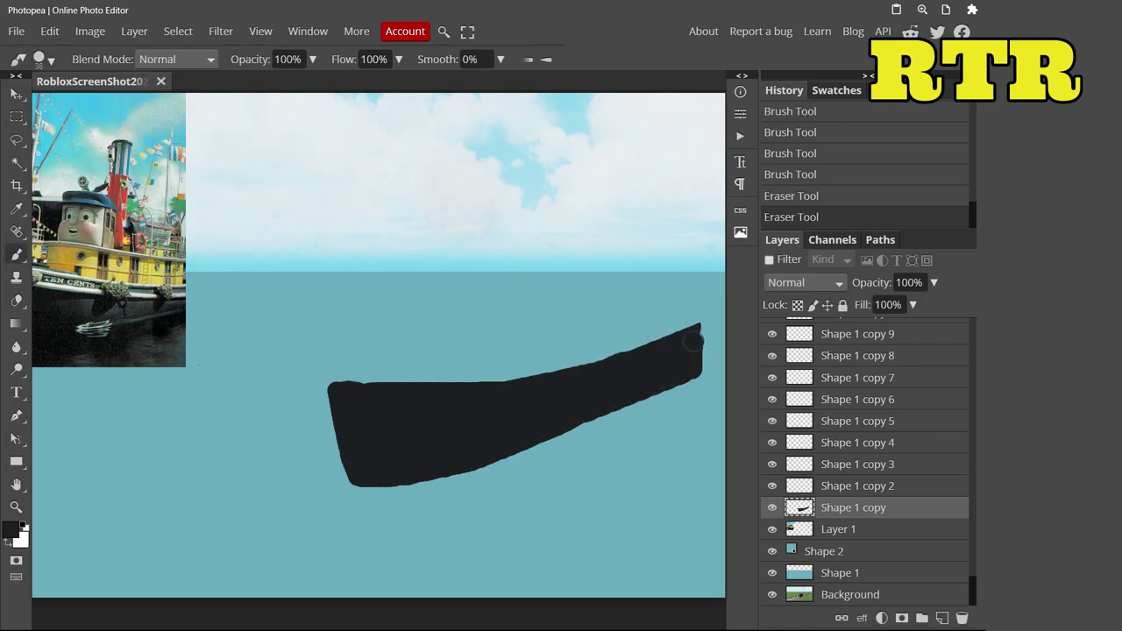
left_click(701, 353)
key("e")
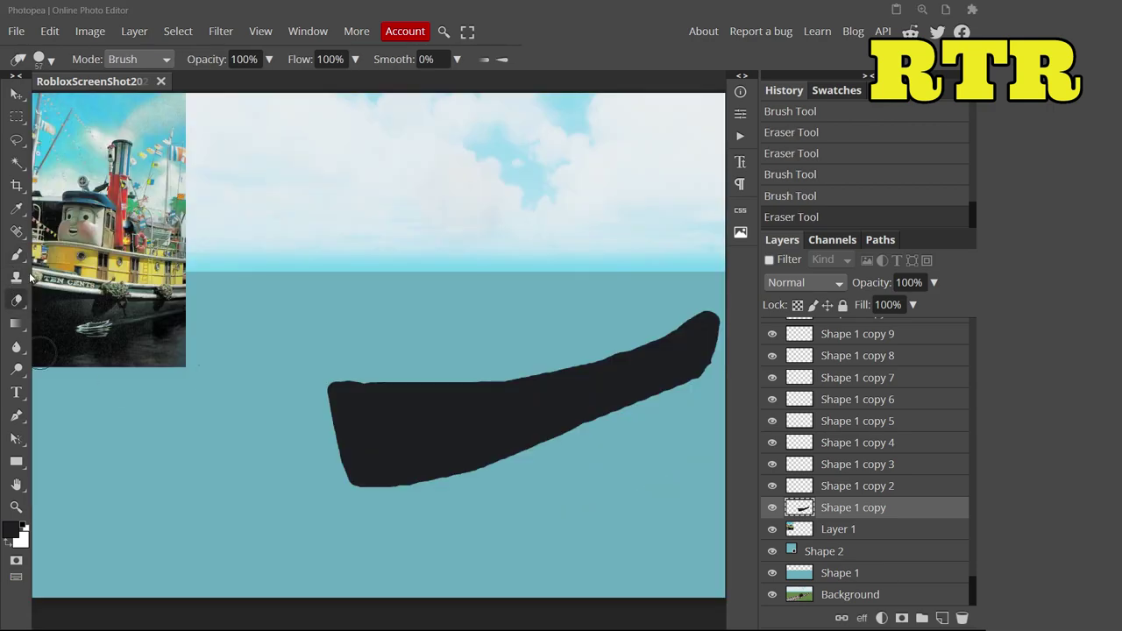
Step: Select the Shape 1 copy 2 layer and set up an 8 px brush in off-white eaebea
key("b")
left_click(858, 486)
left_click(12, 530)
left_click(136, 180)
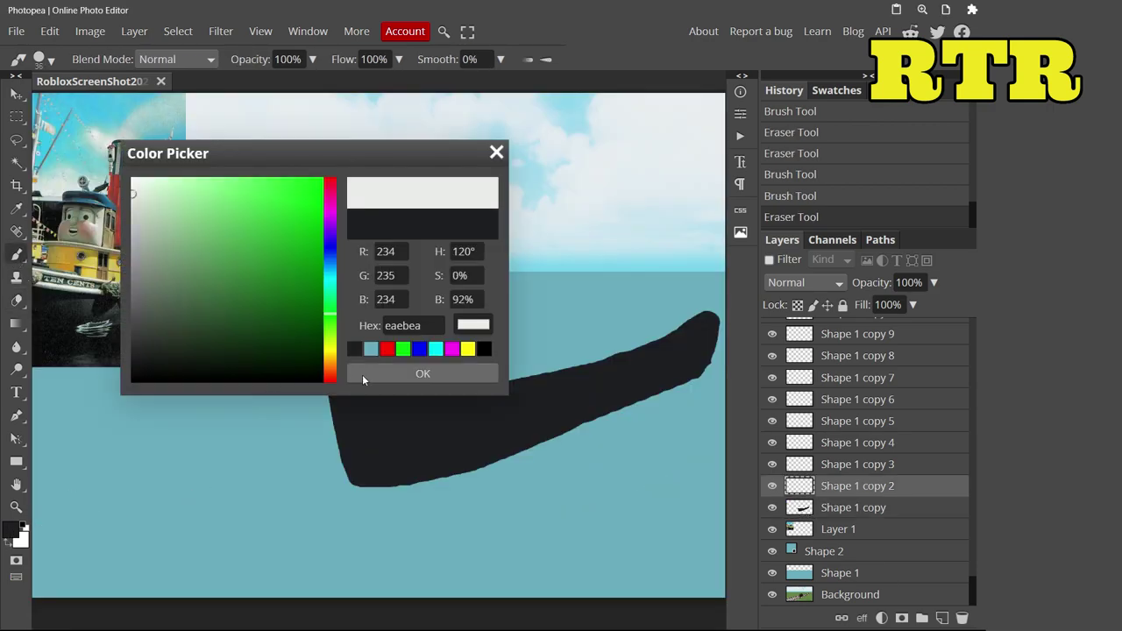
left_click(377, 375)
left_click(46, 59)
scroll(300, 163, "up", 3)
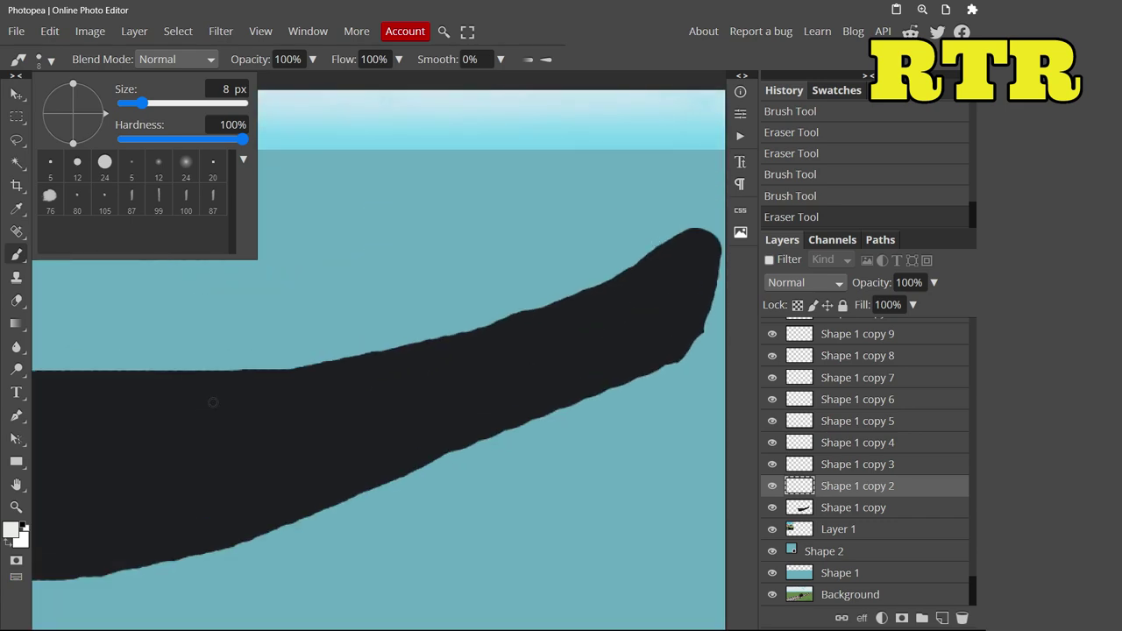
scroll(213, 399, "down", 3)
left_click_drag(77, 410, 91, 410)
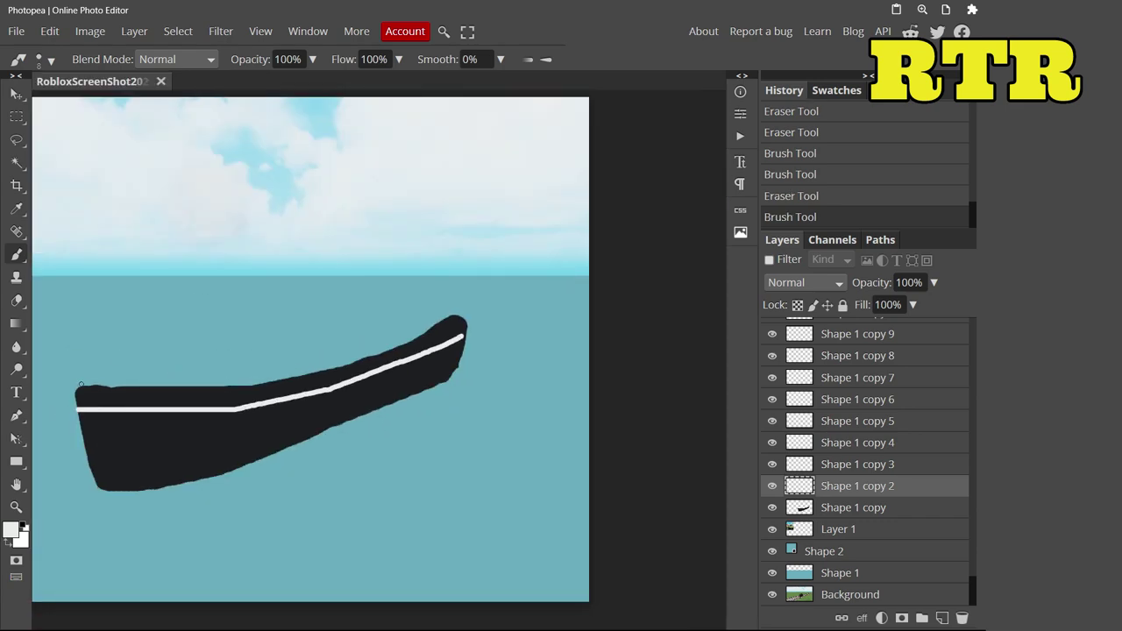
left_click(786, 196)
left_click(786, 175)
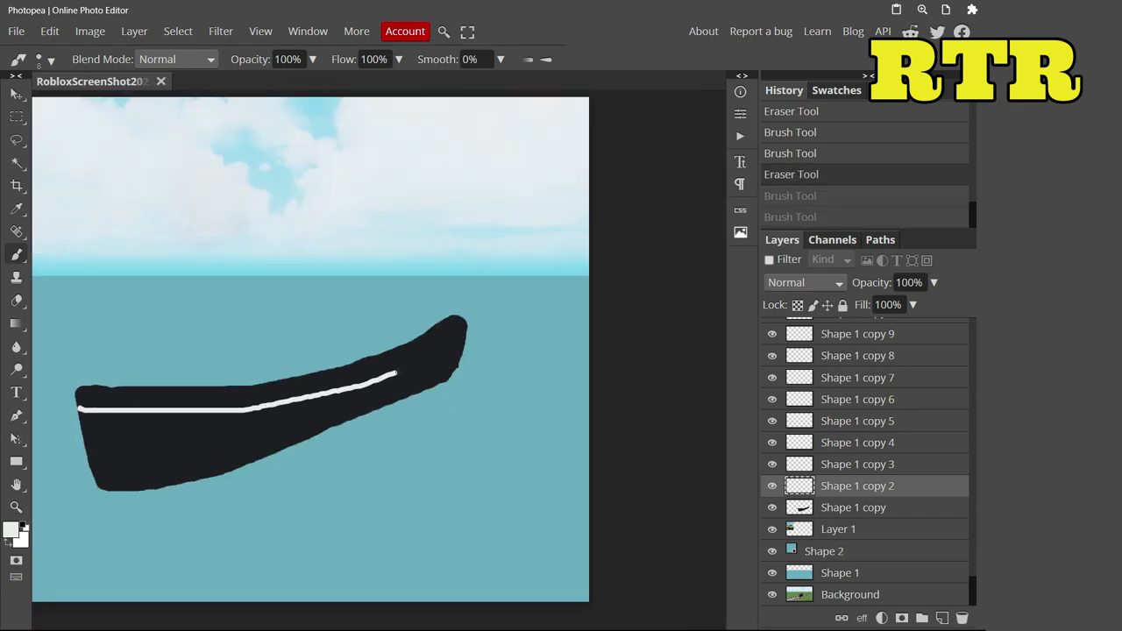
Step: Paint one off-white stripe along the middle of the hull and another along its upper edge
left_click_drag(396, 373, 473, 336)
left_click_drag(196, 381, 198, 381)
key("ctrl+z")
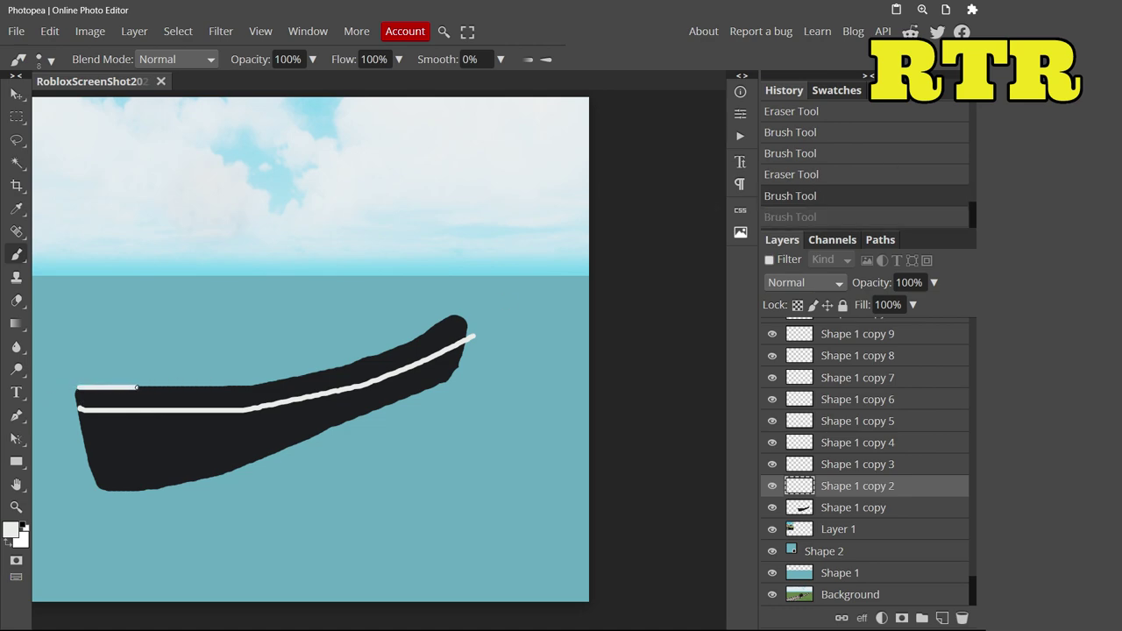
key("ctrl+shift+z")
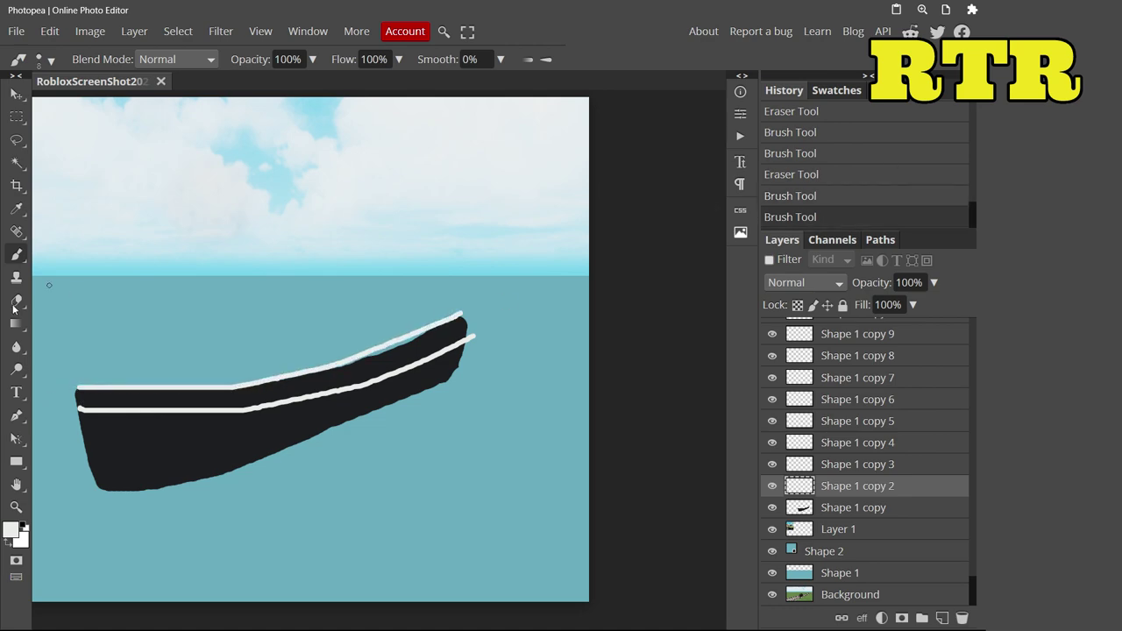
Step: Erase the overshooting end of the lower stripe, and fill the gap under the upper stripe near-black on the Shape 1 copy layer
key("e")
key("alt+bracketleft")
key("b")
key("x")
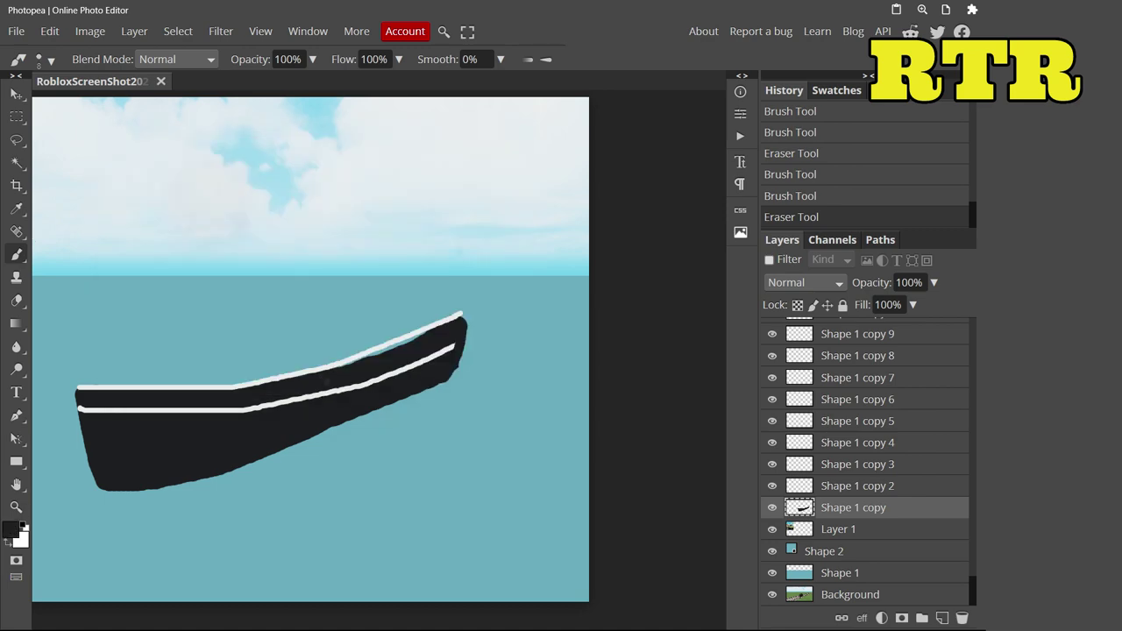
left_click_drag(390, 344, 421, 336)
Step: Trim the raised end of the hull with the eraser and rebuild its edge near-black with a 13 px brush
key("e")
left_click_drag(474, 294, 471, 308)
key("ctrl+z")
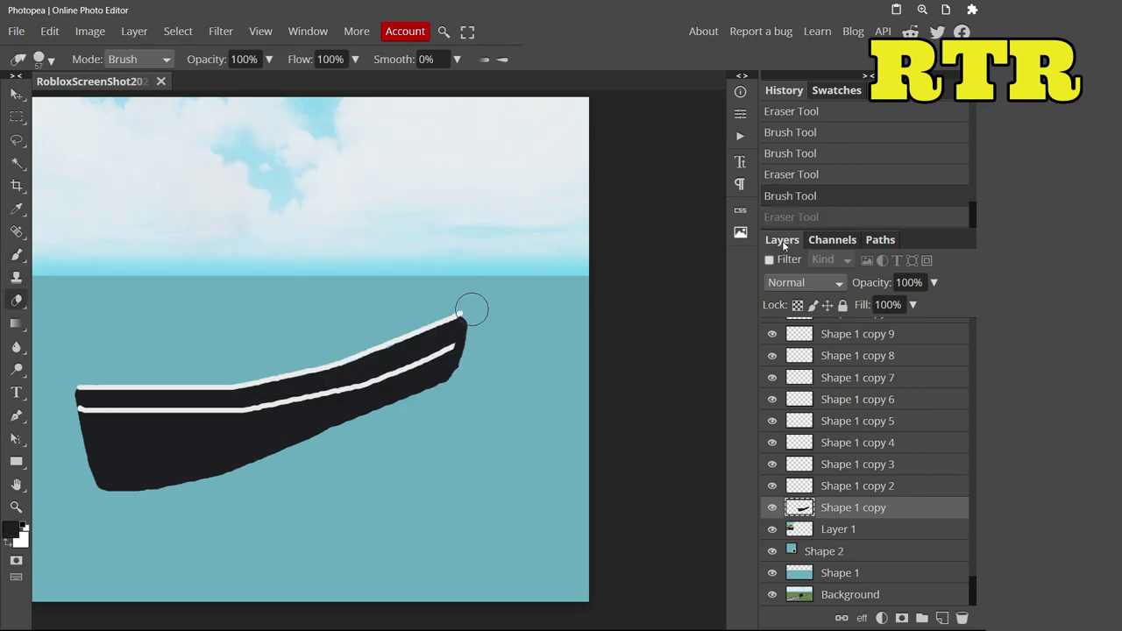
left_click(496, 382)
key("b")
left_click(38, 59)
left_click(452, 375)
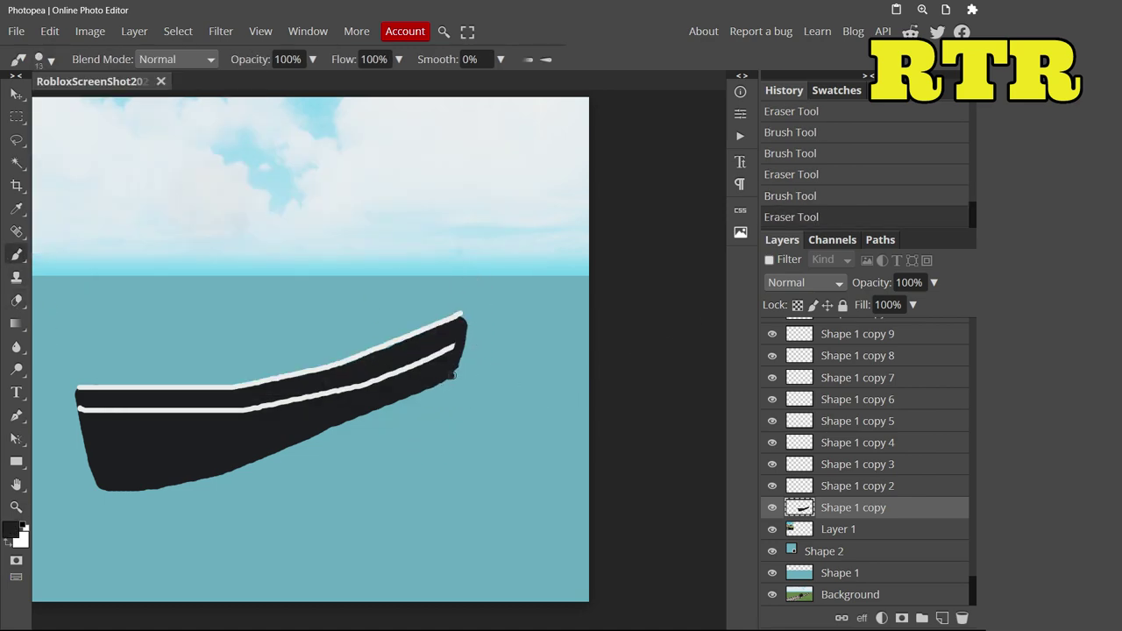
left_click(457, 318)
Step: On the Shape 1 copy 2 layer, extend the lower stripe to the hull's end with an 11 px eaebea brush
left_click(853, 486)
left_click(10, 529)
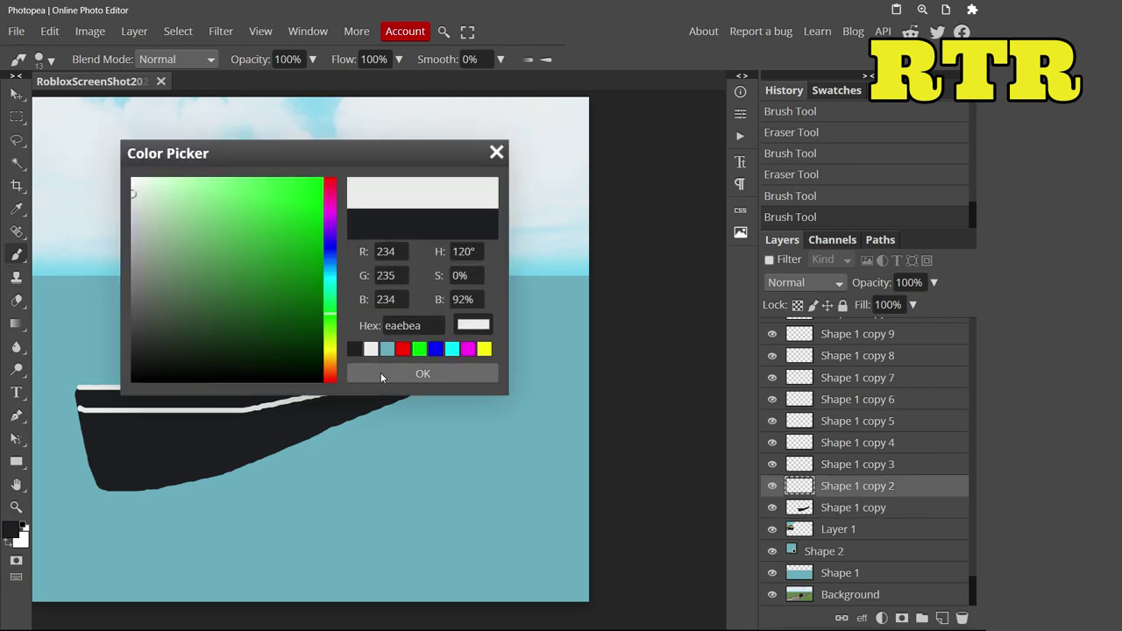
left_click(381, 372)
left_click(39, 59)
left_click_drag(451, 349, 461, 341)
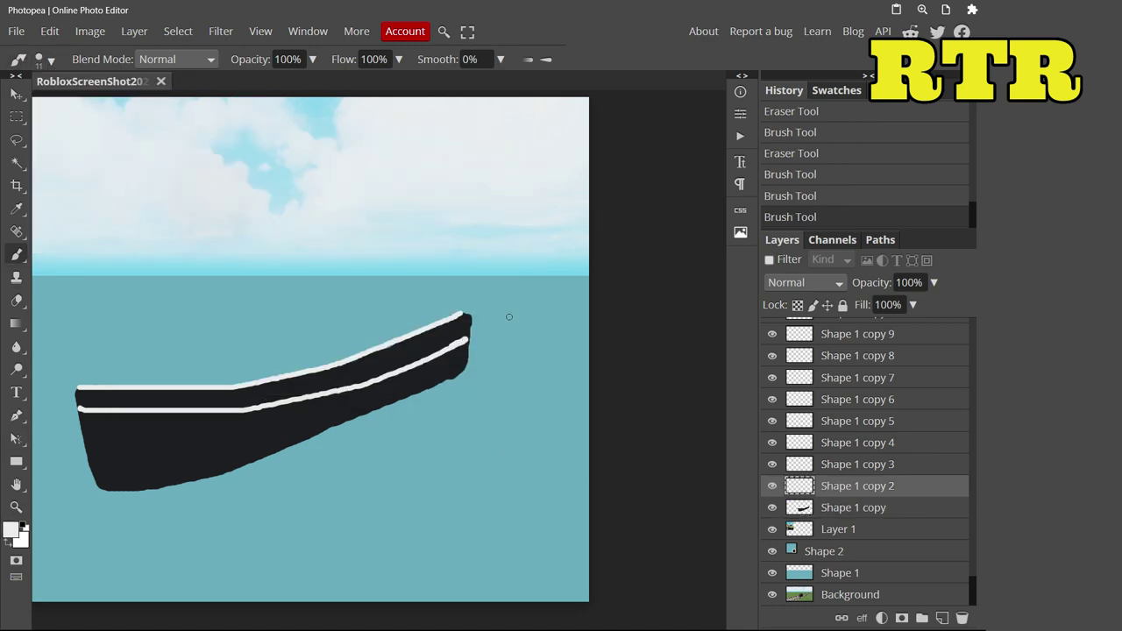
Step: Thicken and extend both stripes near the hull's raised end with a 10 px brush, and erase their ends to a straight cut
scroll(508, 316, "up", 5)
left_click(39, 59)
mouse_move(215, 496)
left_mouse_down()
mouse_move(303, 430)
mouse_move(337, 427)
left_mouse_up()
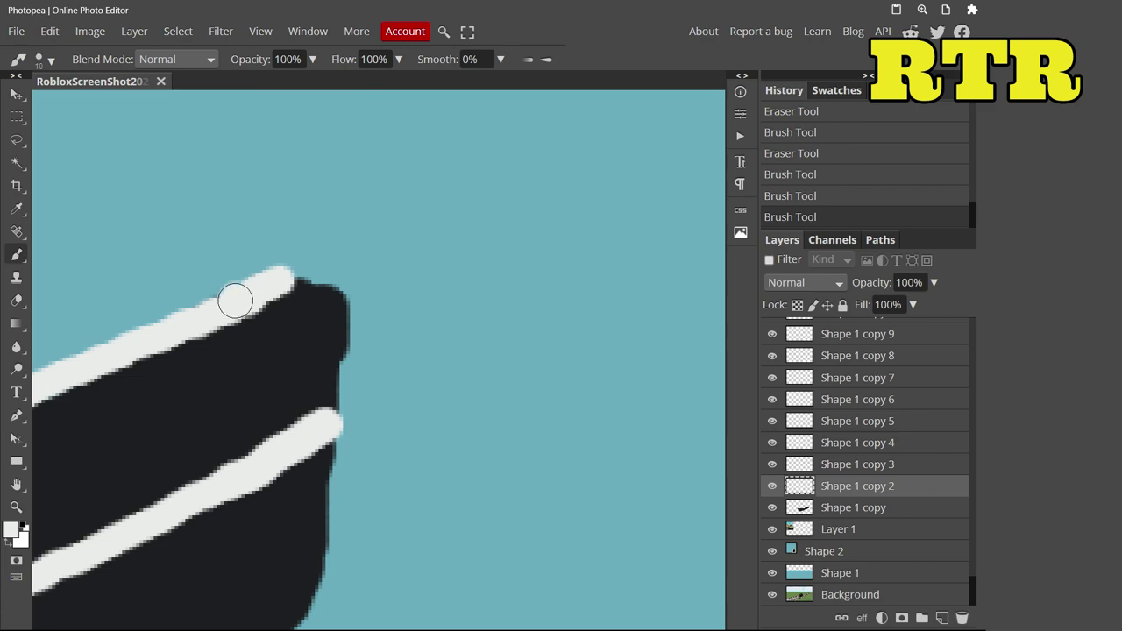
left_click_drag(235, 301, 325, 261)
key("e")
left_click(400, 526)
Step: On the Shape 1 copy layer, smooth the raised end and underside of the hull with near-black brush strokes
key("v")
left_click(853, 508)
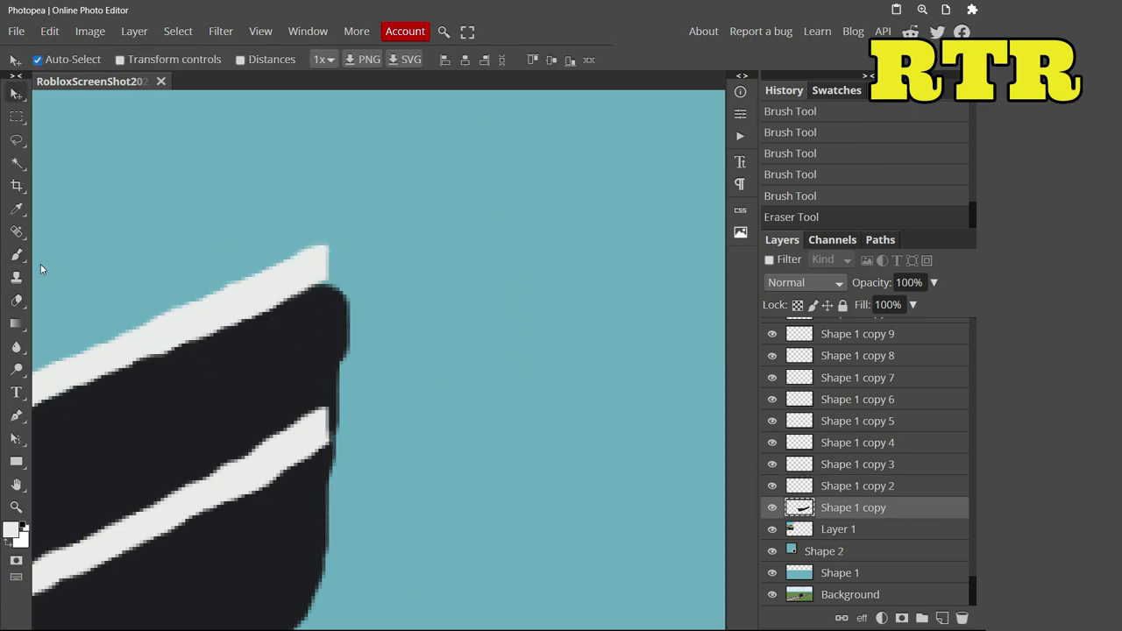
key("b")
left_click(125, 413)
left_click(791, 195)
left_click(11, 529)
left_click(423, 373)
left_click_drag(346, 264, 337, 347)
scroll(364, 305, "down", 3)
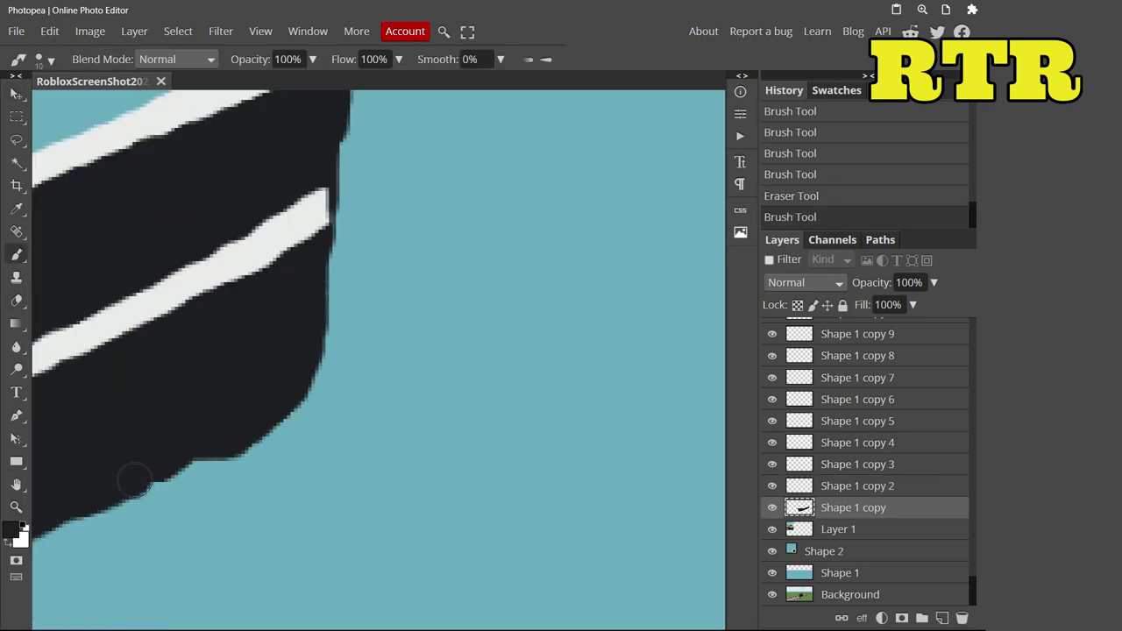
left_click_drag(280, 399, 123, 491)
Step: Erase the upper stripe's section near the hull's raised end on the Shape 1 copy 2 layer
scroll(651, 338, "down", 4)
scroll(651, 338, "up", 4)
key("v")
key("alt+bracketright")
key("e")
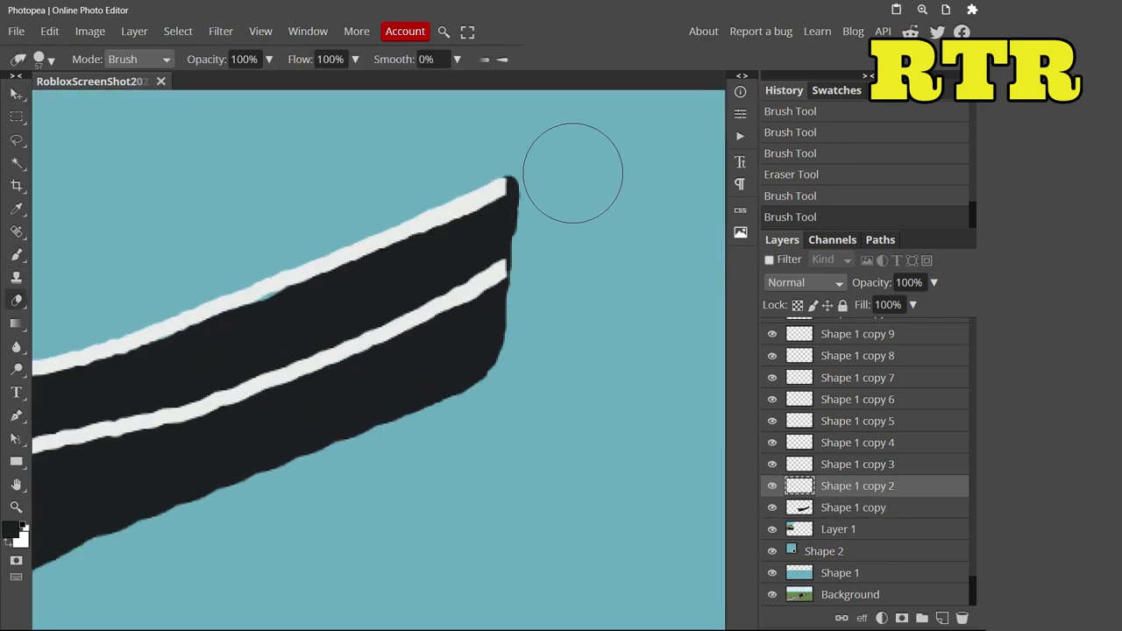
left_click_drag(571, 168, 350, 205)
Step: Repaint the end section of the upper stripe in off-white at a lower slope and trim its tip with the eraser
key("b")
key("x")
scroll(216, 387, "up", 2)
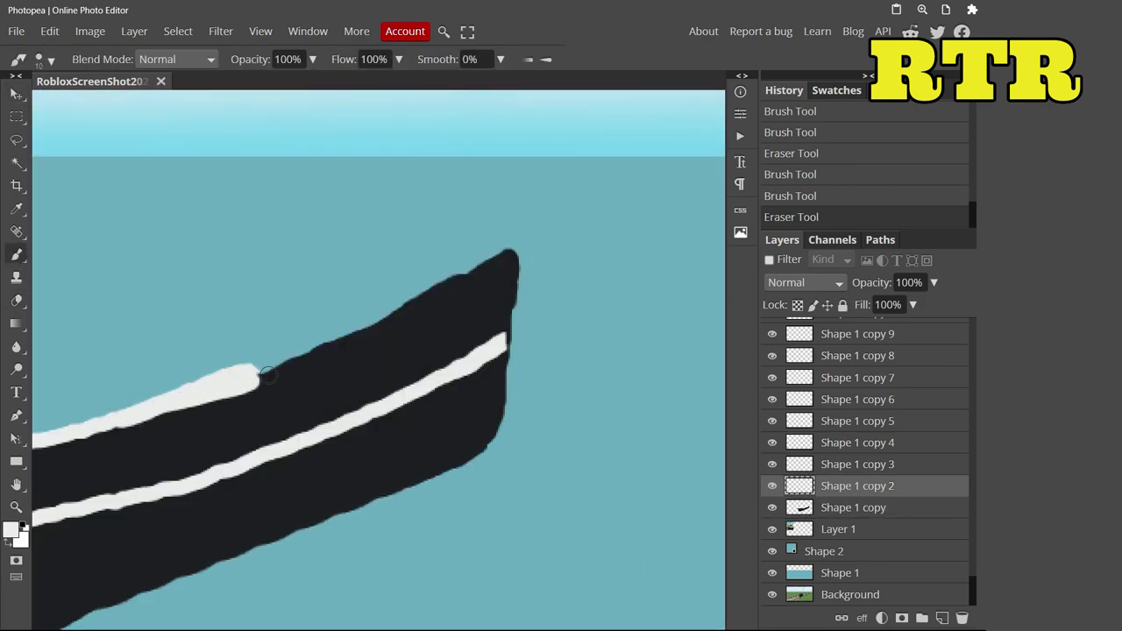
left_click_drag(267, 374, 526, 273)
key("e")
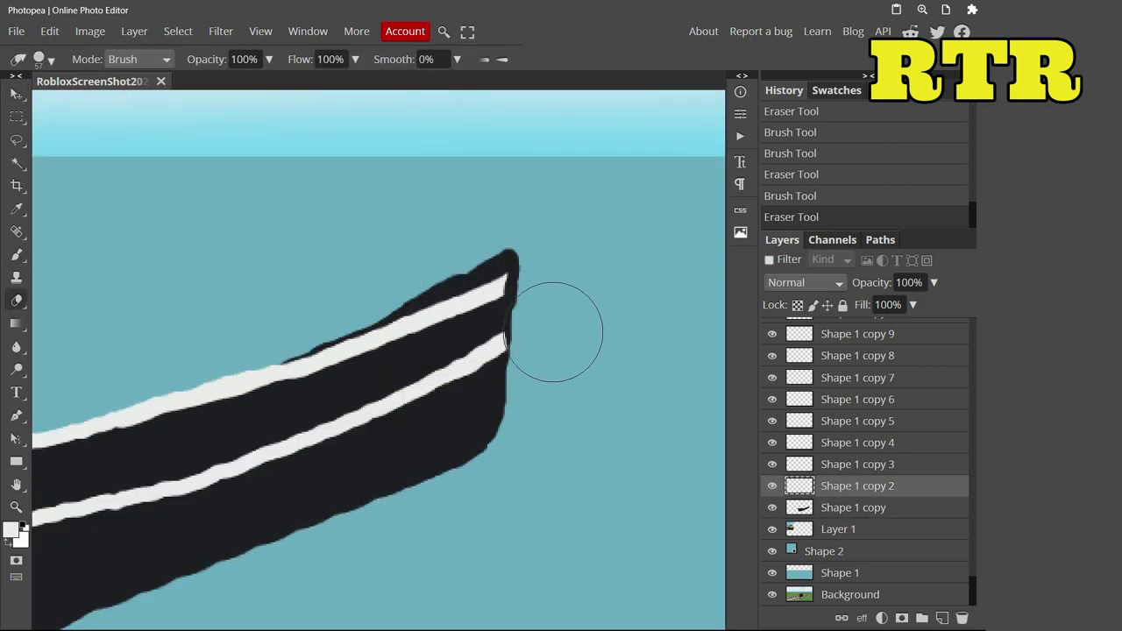
Step: On the Shape 1 copy layer, erase the near-black areas above the upper stripe and beyond the hull's raised end
key("v")
key("alt+bracketleft")
key("e")
mouse_move(271, 326)
left_mouse_down()
mouse_move(525, 230)
mouse_move(308, 313)
mouse_move(551, 257)
mouse_move(535, 457)
mouse_move(461, 547)
left_mouse_up()
mouse_move(526, 281)
left_mouse_down()
mouse_move(546, 333)
mouse_move(547, 396)
left_mouse_up()
scroll(547, 396, "down", 5)
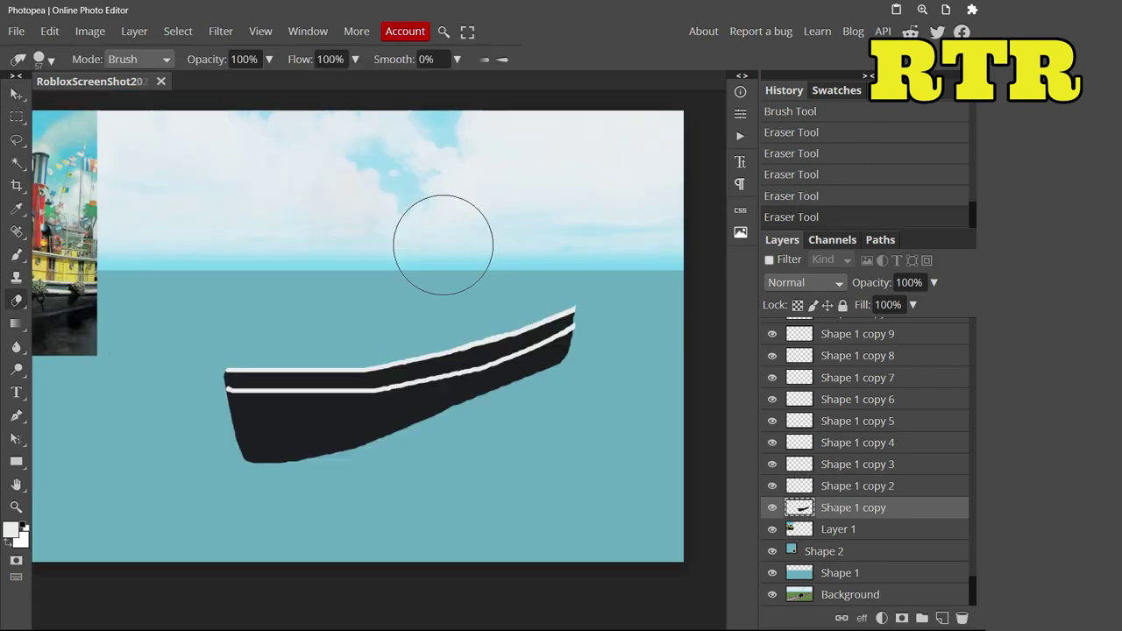
Step: Select the Shape 1 copy 3 layer and set the brush colour to an olive grey from the reference tugboat's rope fender
scroll(338, 368, "down", 1)
key("alt+bracketright")
key("alt+bracketright")
scroll(342, 372, "up", 8)
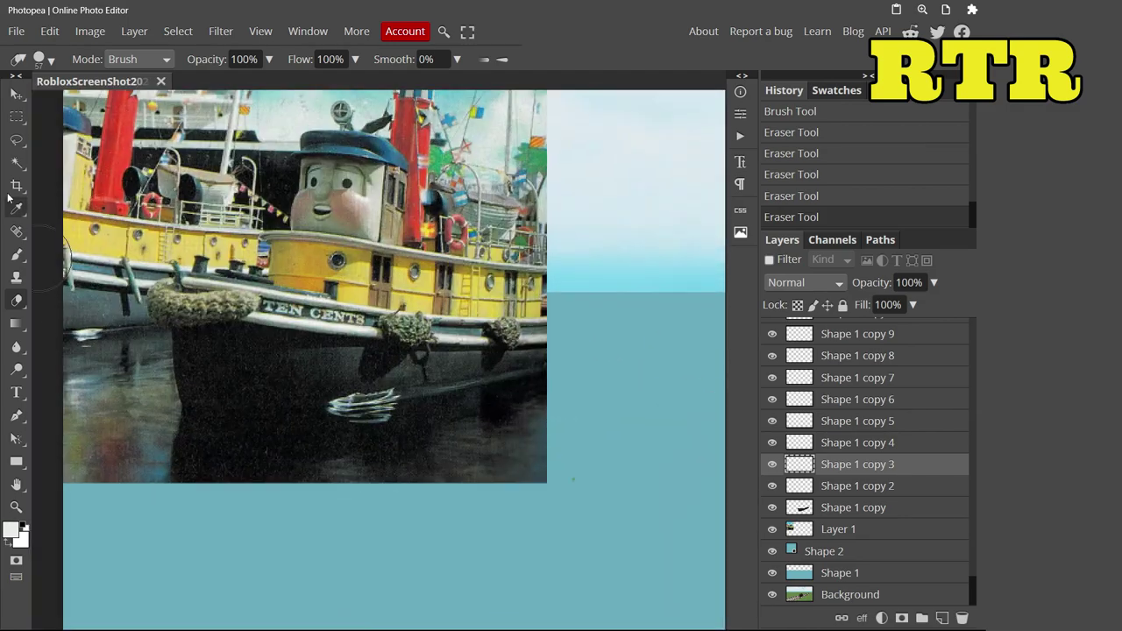
key("b")
left_click(11, 530)
key("Return")
scroll(372, 392, "up", 2)
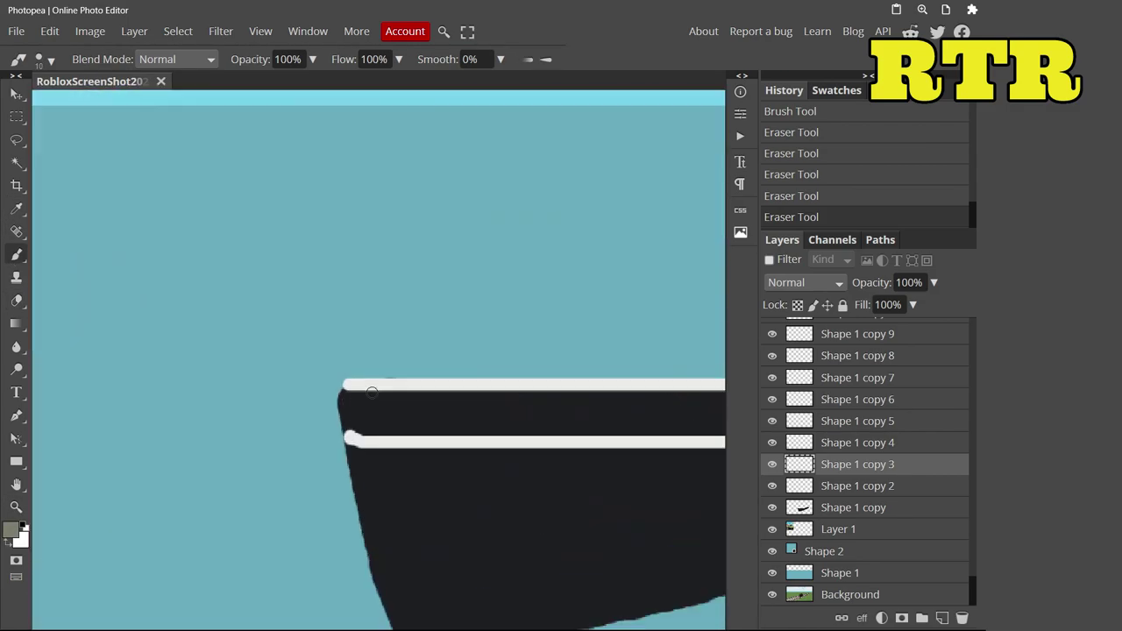
left_click_drag(460, 386, 430, 443)
left_click(907, 198)
Step: Set the brush to a darker grey-green and paint a solid rope fender block over the stripe ends at the hull's tall end on Shape 1 copy 3
left_click(11, 530)
key("Return")
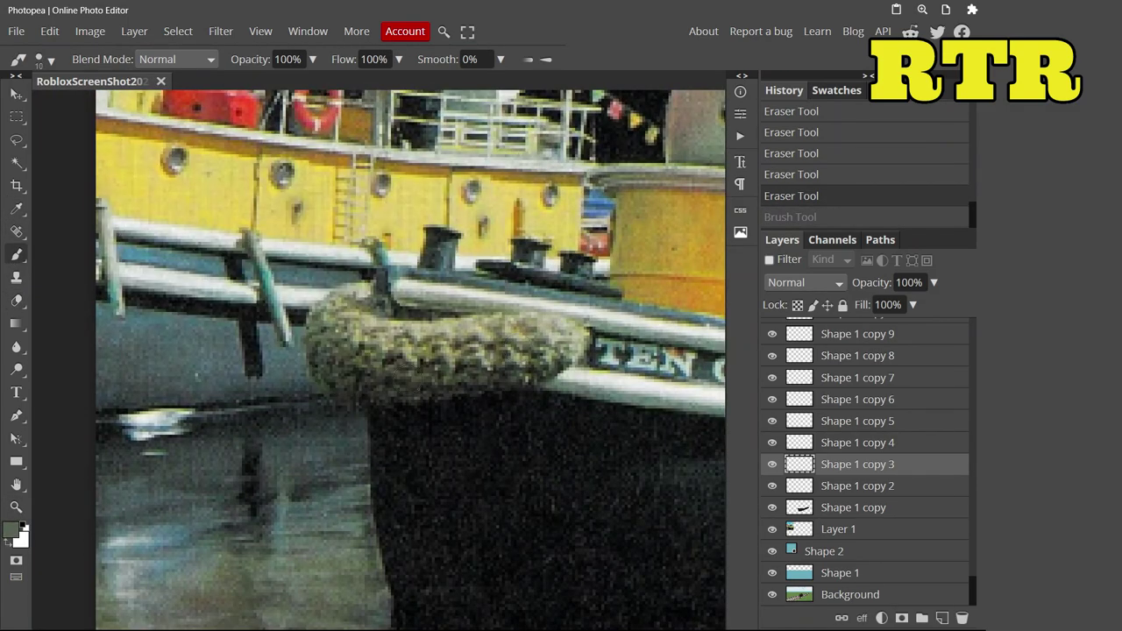
left_click_drag(337, 322, 248, 469)
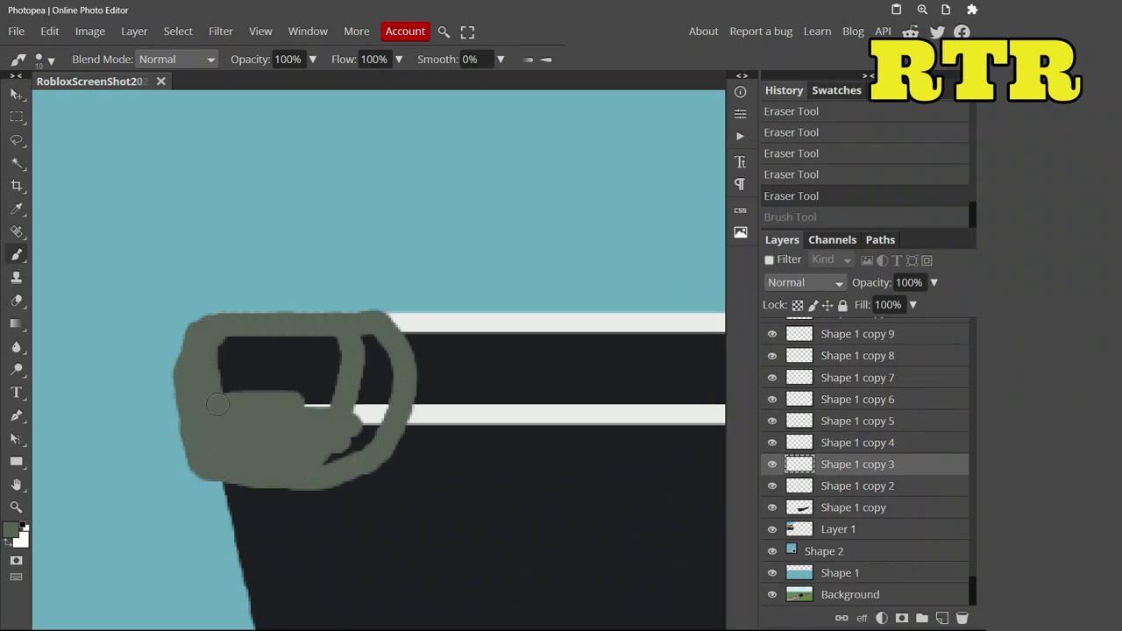
mouse_move(218, 404)
left_mouse_down()
mouse_move(230, 350)
mouse_move(127, 500)
left_mouse_up()
key("ctrl+shift+z")
Step: Trim the fender's outline with the eraser so its lower inner corner slopes diagonally across the stripes
key("e")
scroll(448, 290, "down", 3)
scroll(426, 296, "up", 3)
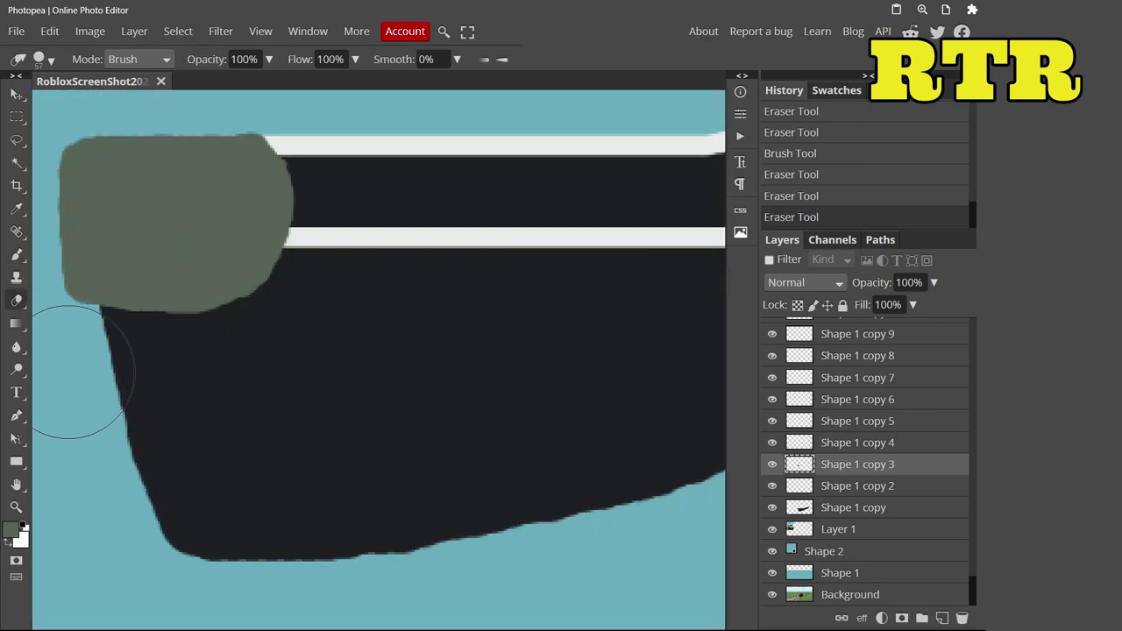
scroll(65, 325, "down", 3)
scroll(466, 363, "up", 3)
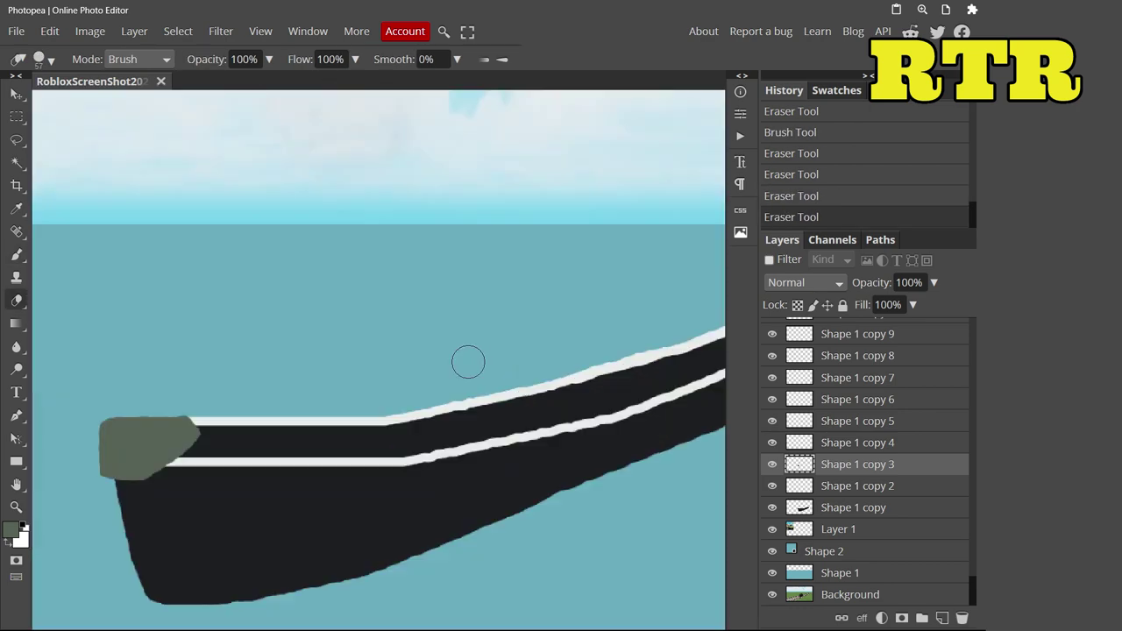
Step: Move the Shape 1 copy 4 layer directly below Shape 1 copy and set the brush colour to yellow decb56
mouse_move(857, 442)
left_mouse_down()
mouse_move(897, 491)
mouse_move(877, 513)
left_mouse_up()
left_click(15, 255)
left_click(12, 532)
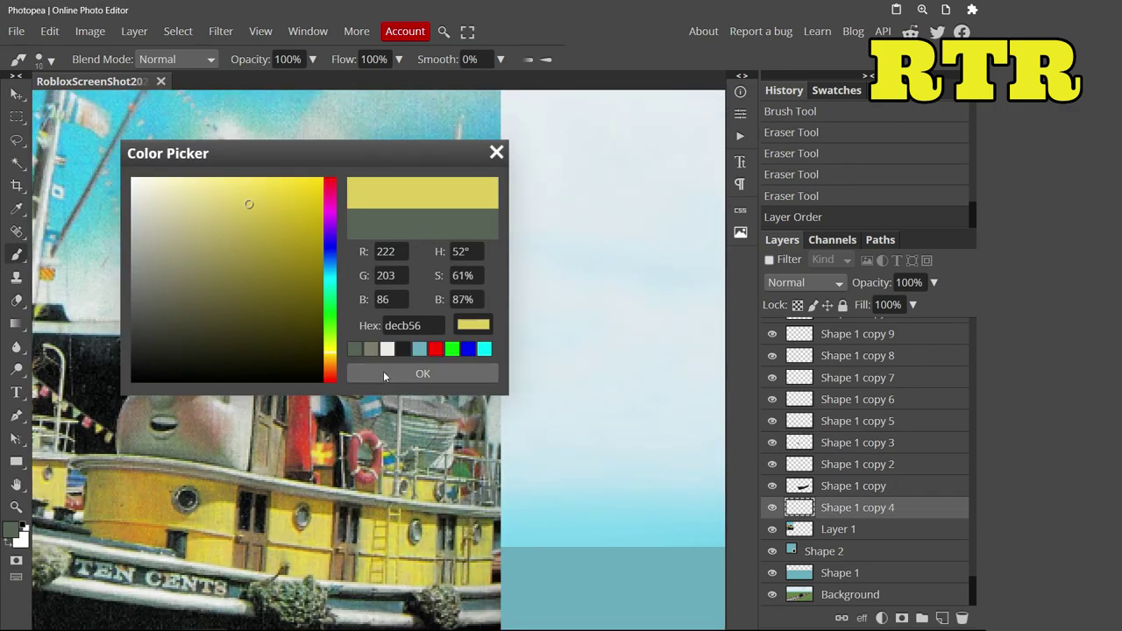
left_click(412, 371)
Step: With a 35 px brush, paint a solid yellow cabin block rising behind the sloping part of the upper stripe
scroll(421, 364, "down", 2)
left_click(44, 58)
left_click_drag(122, 100, 155, 100)
left_click_drag(369, 393, 370, 358)
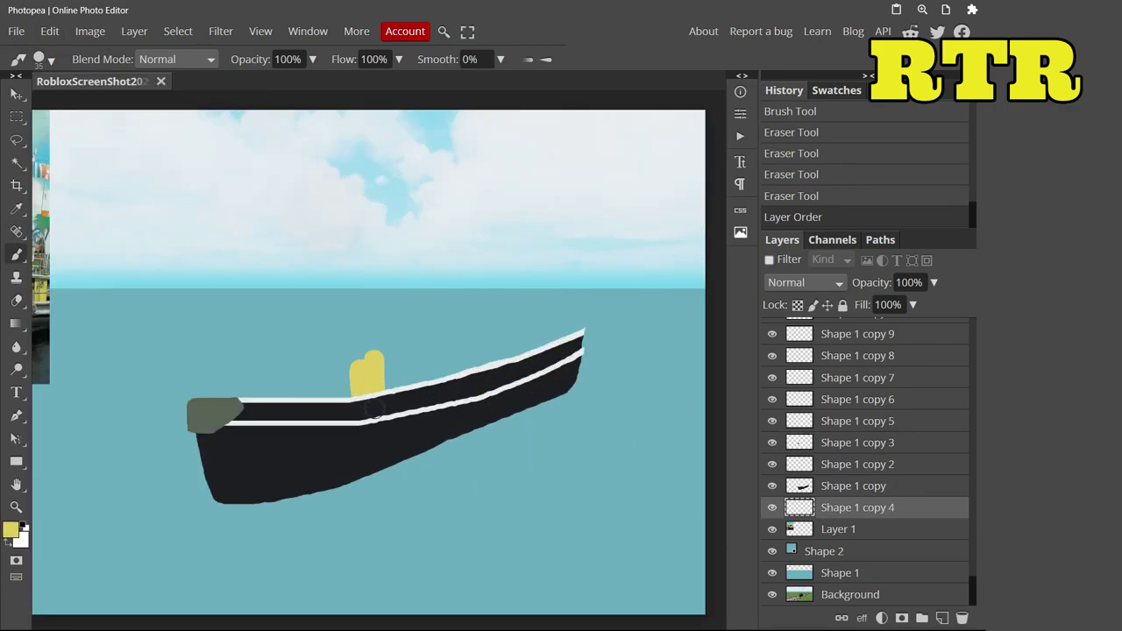
scroll(517, 338, "down", 3)
scroll(489, 283, "up", 5)
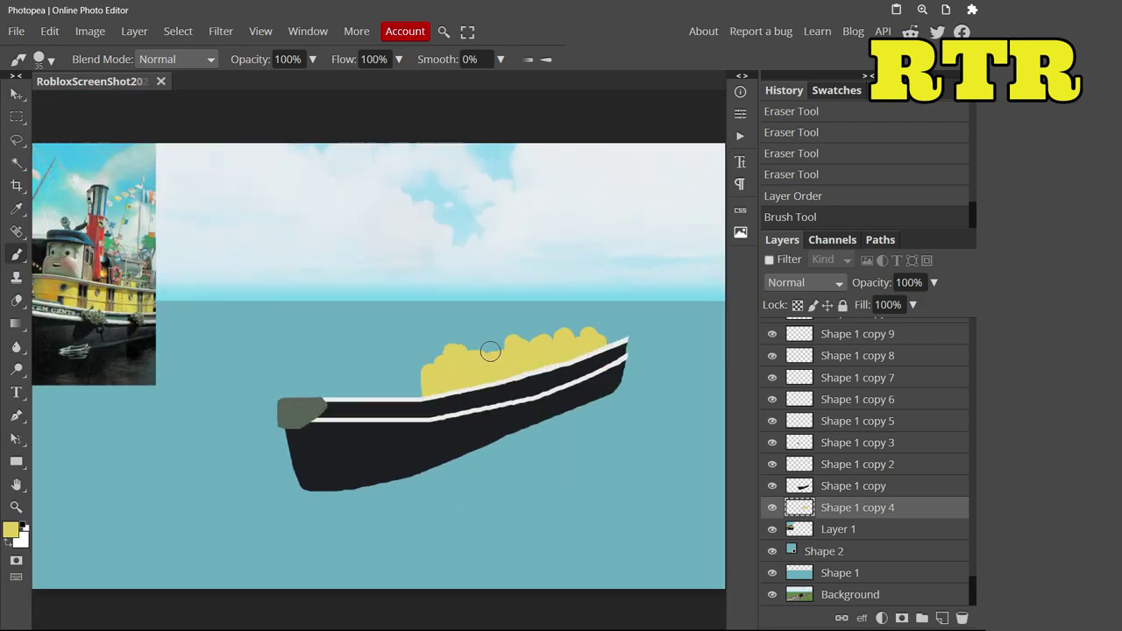
left_click_drag(356, 313, 597, 250)
scroll(529, 295, "down", 5)
scroll(529, 295, "up", 5)
mouse_move(529, 295)
left_mouse_down()
mouse_move(541, 438)
mouse_move(542, 253)
mouse_move(526, 346)
mouse_move(150, 439)
left_mouse_up()
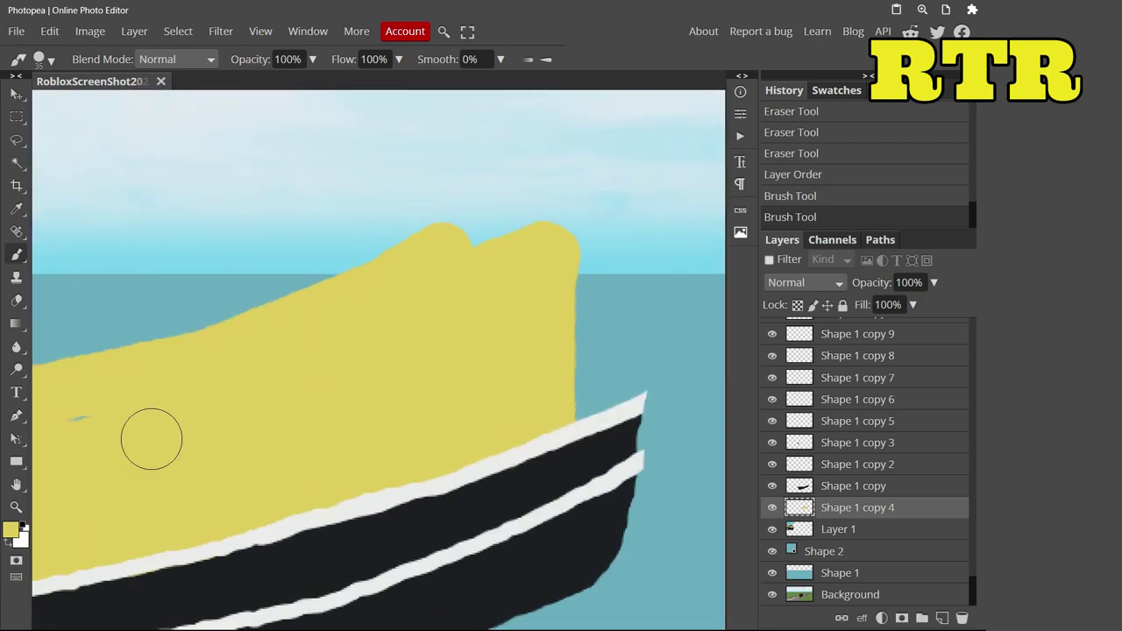
scroll(371, 363, "down", 2)
scroll(48, 379, "up", 2)
Step: Straighten the yellow cabin block's side edge nearest the fender with the eraser
left_click(16, 301)
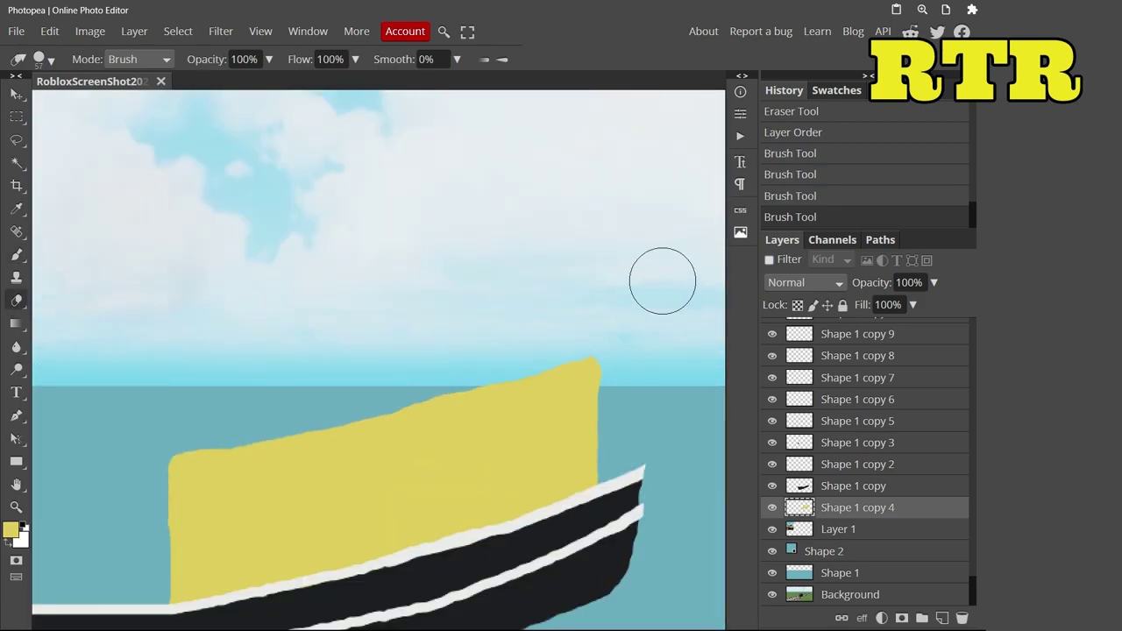
left_click_drag(285, 406, 289, 596)
scroll(290, 438, "down", 3)
scroll(376, 363, "up", 4)
Step: Repaint the cabin's upper corner nearest the fender in yellow and trim it square with the eraser
key("b")
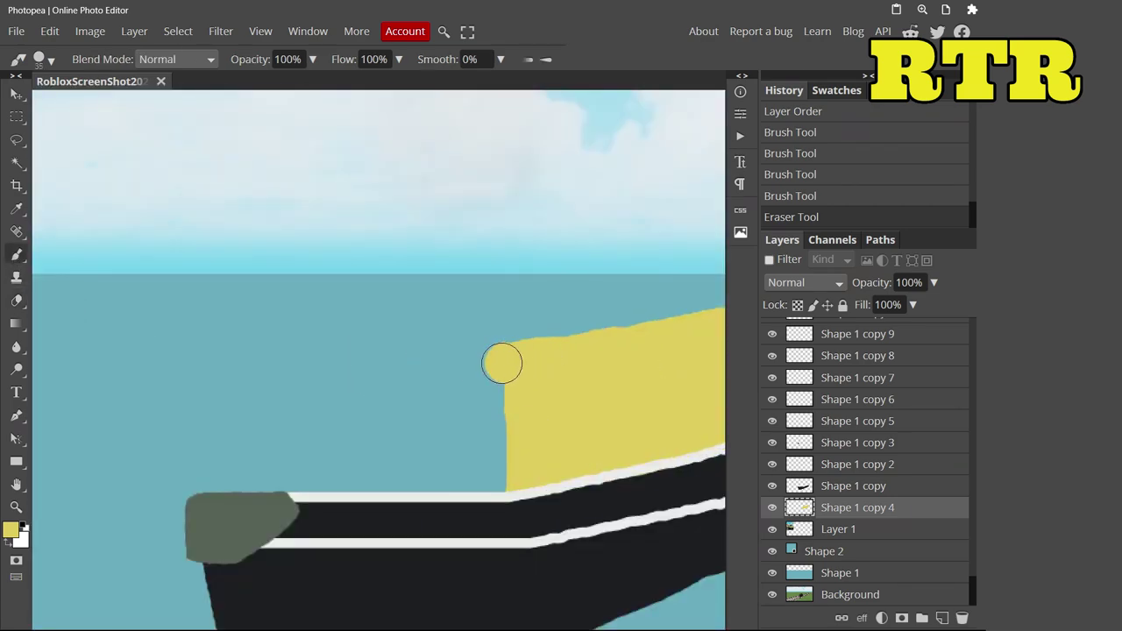
mouse_move(433, 375)
left_mouse_down()
mouse_move(509, 483)
mouse_move(390, 456)
mouse_move(396, 293)
left_mouse_up()
key("e")
scroll(268, 201, "up", 2)
scroll(188, 391, "down", 5)
scroll(187, 391, "up", 2)
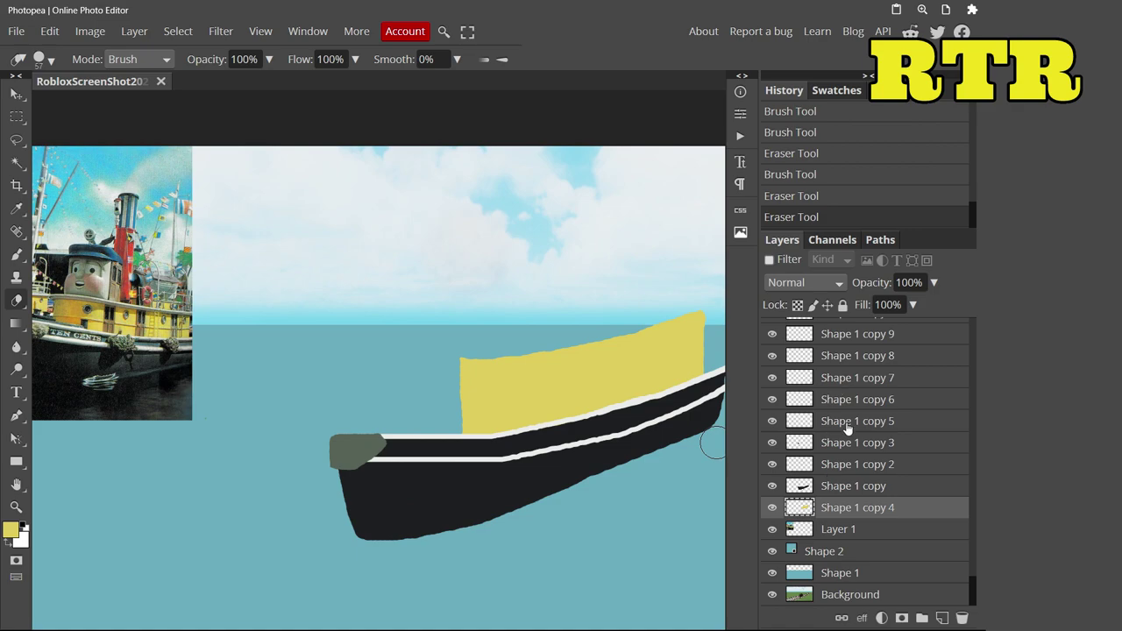
Step: Move the Shape 1 copy 7 layer directly below Shape 1 copy 4 and set the brush to a darker yellow
left_click_drag(855, 378, 855, 518)
key("b")
left_click(10, 530)
left_click(243, 228)
left_click(386, 372)
Step: Paint the cabin's shaded end face in dark yellow on the fender side and trim its edges with the eraser
left_click_drag(434, 421, 426, 379)
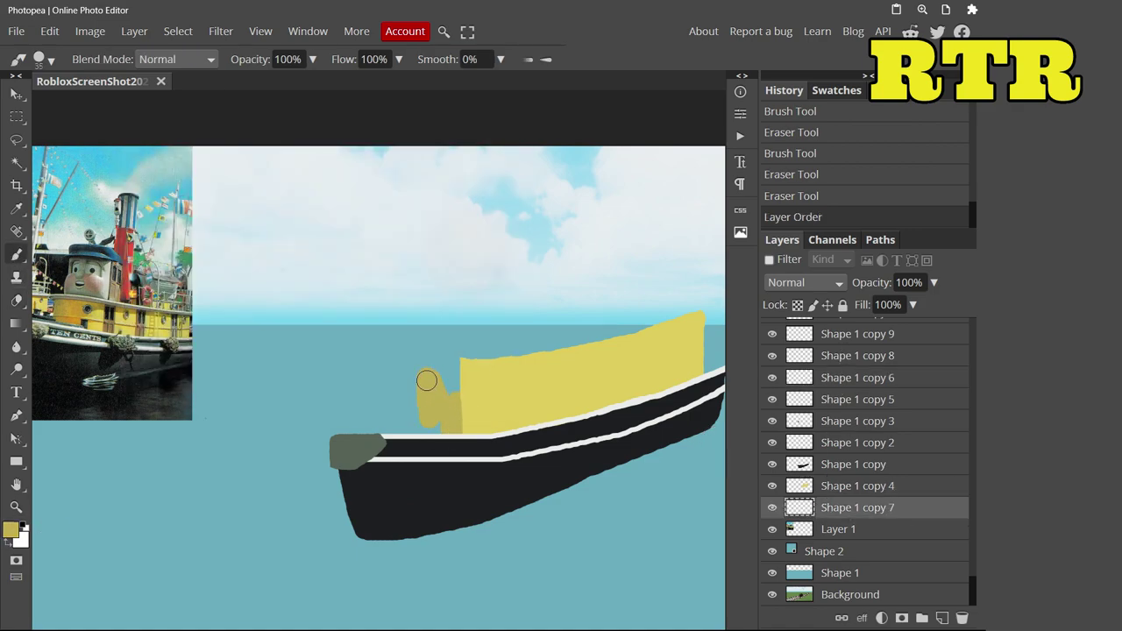
key("e")
key("b")
mouse_move(426, 325)
left_mouse_down()
mouse_move(461, 365)
mouse_move(412, 350)
left_mouse_up()
key("ctrl+z")
left_click(9, 529)
left_click(423, 375)
mouse_move(430, 412)
left_mouse_down()
mouse_move(438, 351)
mouse_move(408, 436)
left_mouse_up()
key("e")
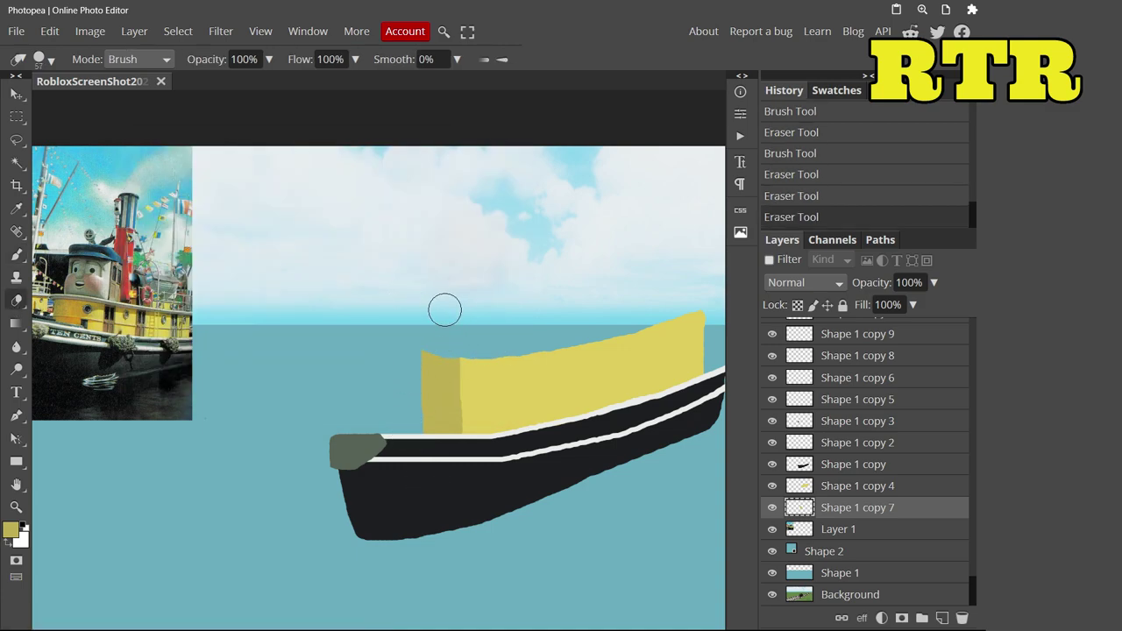
Step: Move the Shape 1 copy 12 layer below Shape 1 copy 7 and paint the hull's inner side between fender and cabin in near-black
scroll(384, 453, "up", 2)
key("b")
left_click(10, 529)
left_click(146, 366)
left_click(419, 371)
scroll(848, 392, "up", 1)
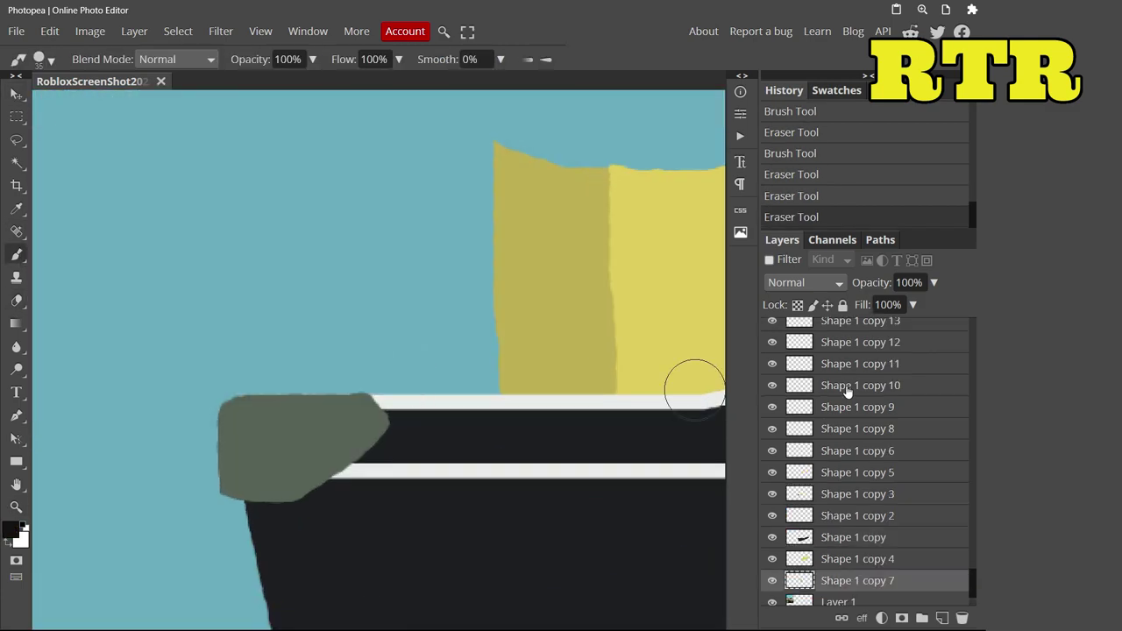
scroll(903, 528, "down", 2)
left_click(251, 421)
scroll(251, 421, "down", 3)
scroll(676, 300, "up", 4)
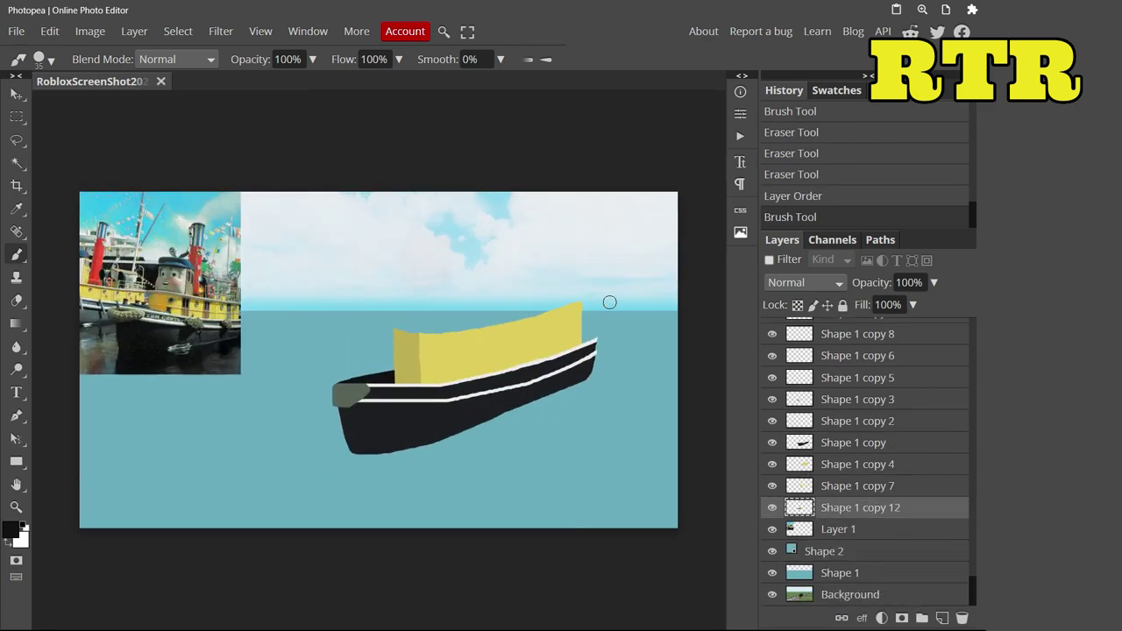
Step: Shorten the cabin by erasing its far end in a vertical line on the Shape 1 copy 4 layer
left_click(365, 433, "ctrl")
key("e")
left_click_drag(422, 304, 481, 469)
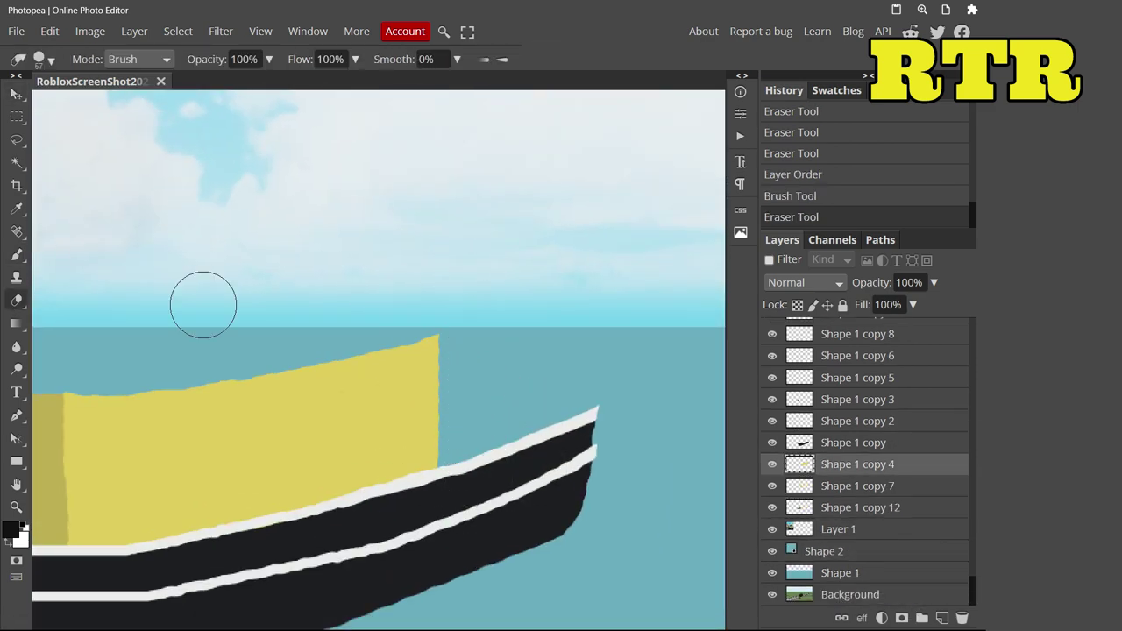
scroll(556, 281, "down", 3)
scroll(440, 326, "up", 3)
Step: With a 9 px off-white brush, paint a rim along the top of the black inner hull side on Shape 1 copy 12
left_click(16, 254)
left_click(10, 530)
left_click(40, 59)
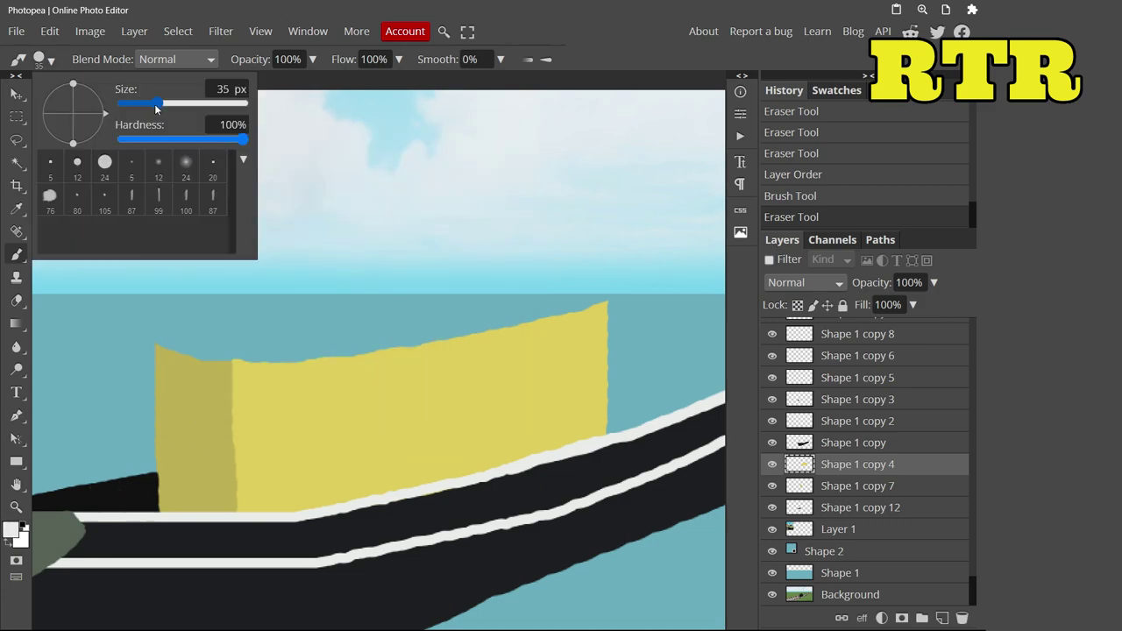
scroll(135, 468, "up", 3)
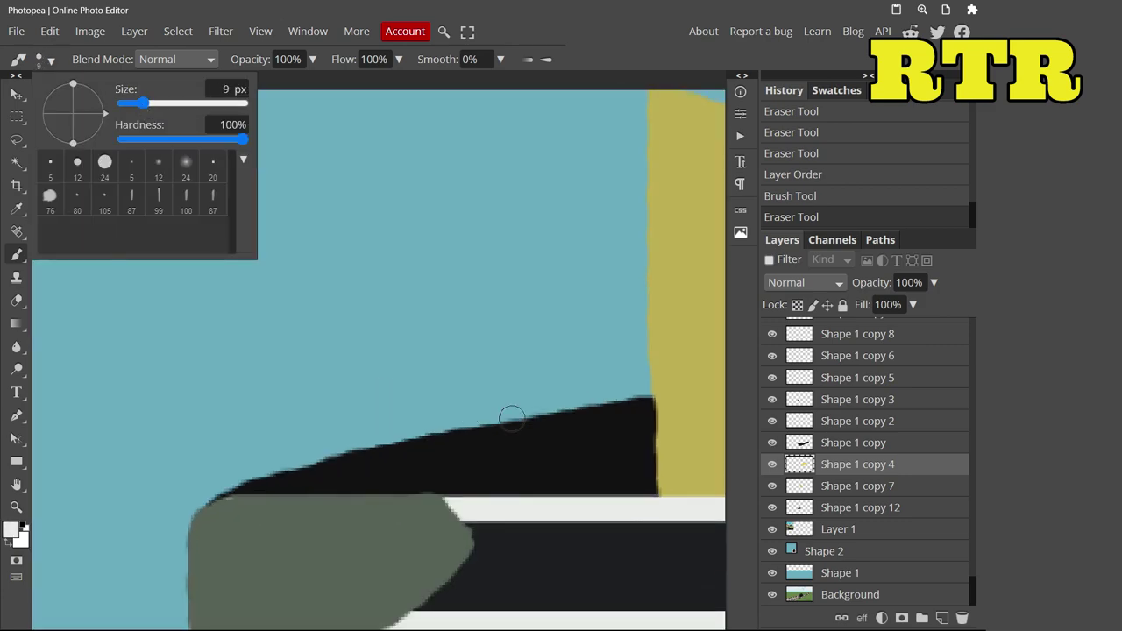
left_click(514, 413, "ctrl")
left_click_drag(263, 481, 614, 405)
scroll(614, 405, "down", 5)
scroll(465, 289, "up", 5)
Step: Erase the sloping section of the hull's lower stripe on the Shape 1 copy 2 layer
key("e")
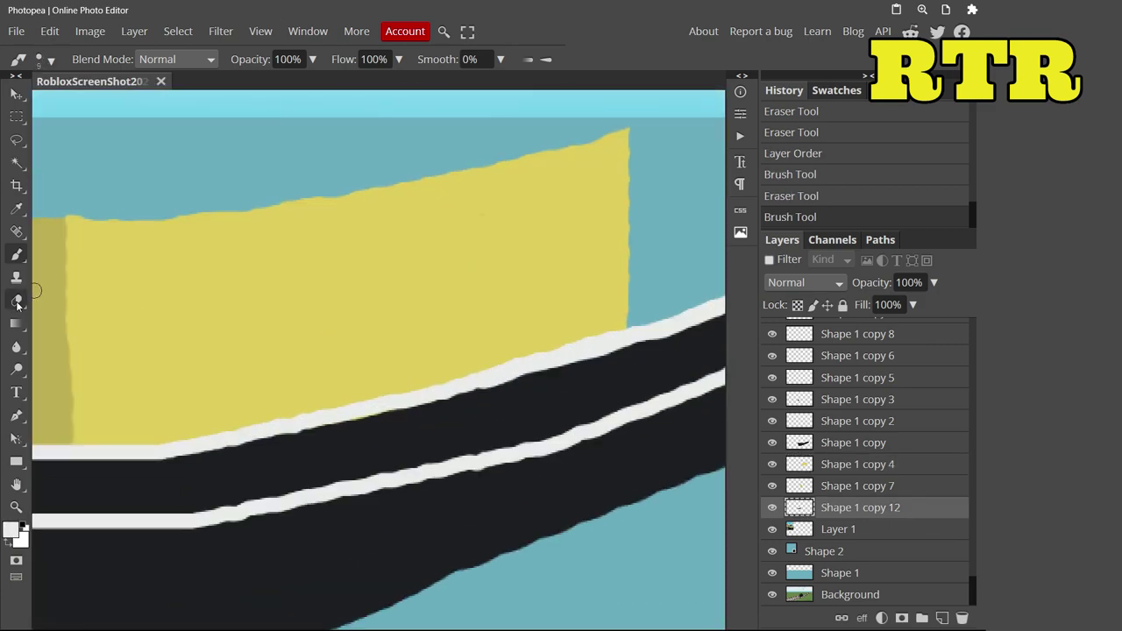
left_click(355, 465, "ctrl")
scroll(360, 465, "down", 2)
left_click(17, 254)
scroll(307, 470, "up", 2)
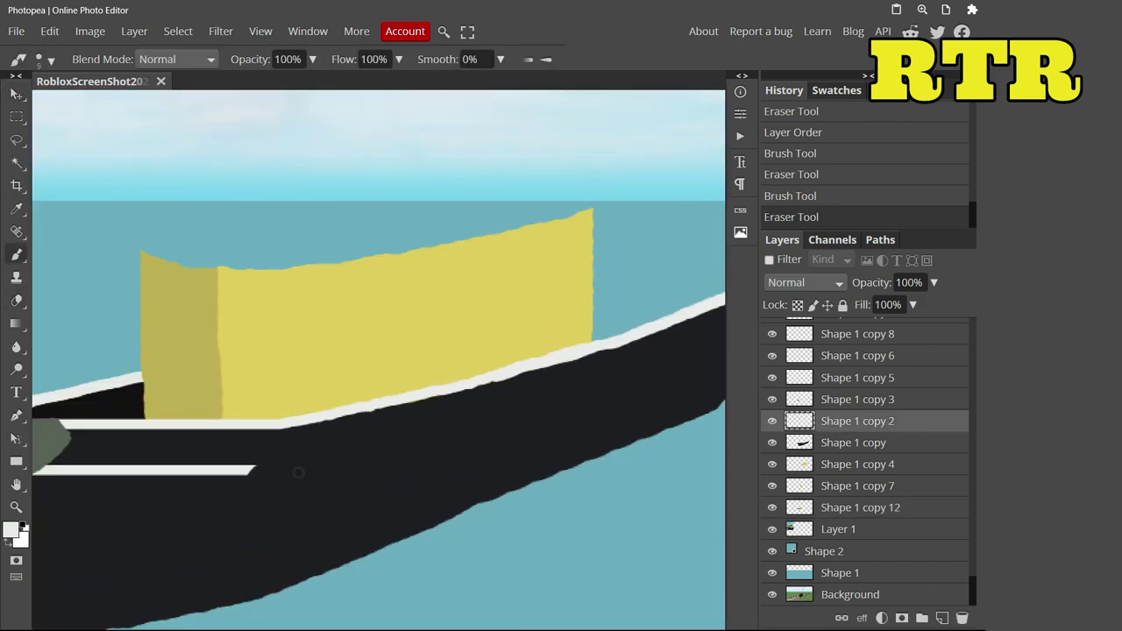
Step: Repaint the lower stripe's sloping section in off-white up to the hull's far end
left_click(824, 196)
left_click_drag(574, 395, 699, 345)
scroll(587, 404, "down", 3)
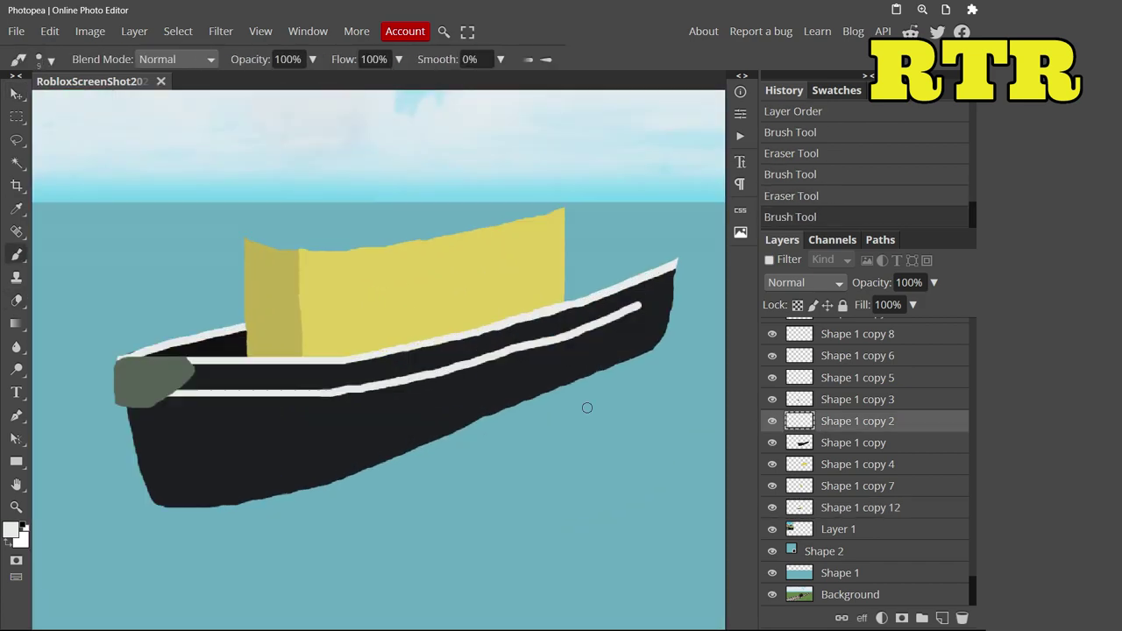
scroll(586, 403, "up", 1)
scroll(587, 403, "down", 2)
scroll(706, 376, "up", 4)
Step: On the Shape 1 copy 6 layer, outline an off-white roof over the cabin and fill it with a larger brush
scroll(809, 396, "up", 2)
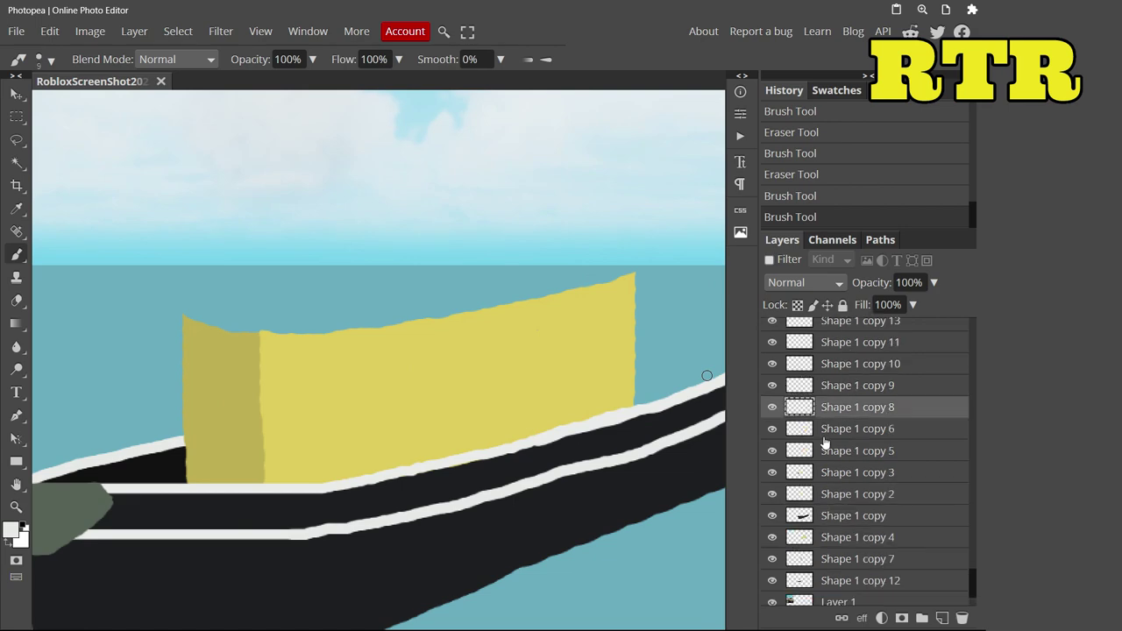
left_click(841, 429)
left_click_drag(256, 351, 383, 347)
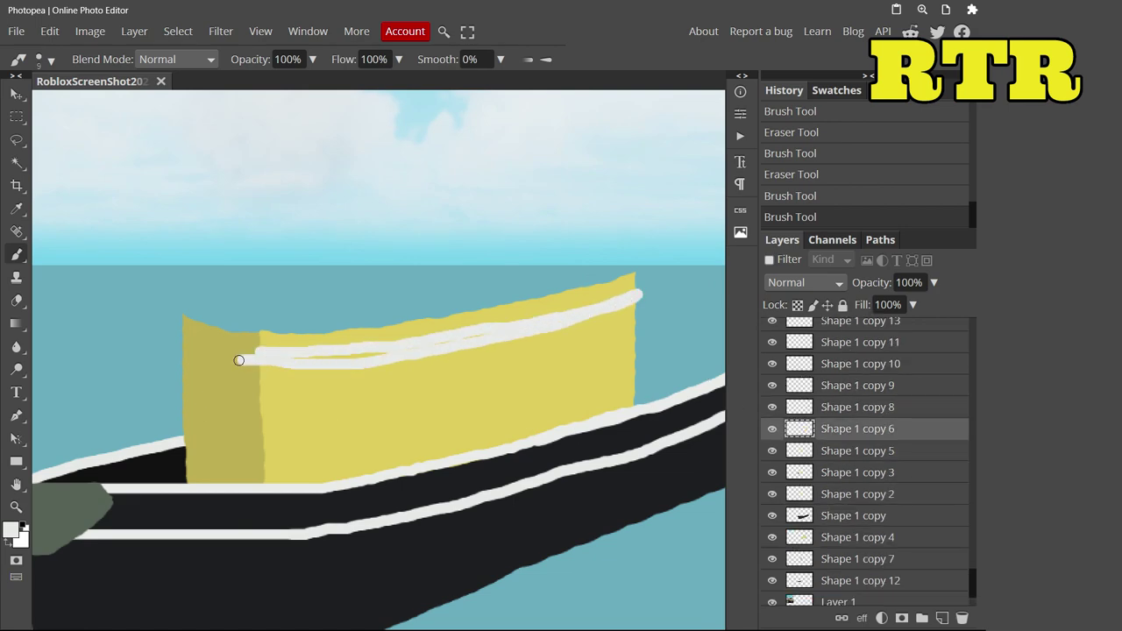
left_click_drag(256, 353, 313, 318)
left_click(50, 58)
left_click_drag(87, 100, 145, 101)
mouse_move(180, 338)
left_mouse_down()
mouse_move(646, 279)
mouse_move(350, 263)
left_mouse_up()
Step: Erase the roof's overhang at the cabin's far end and smooth its lower edge along the yellow side
left_click(16, 299)
left_click_drag(653, 268, 579, 236)
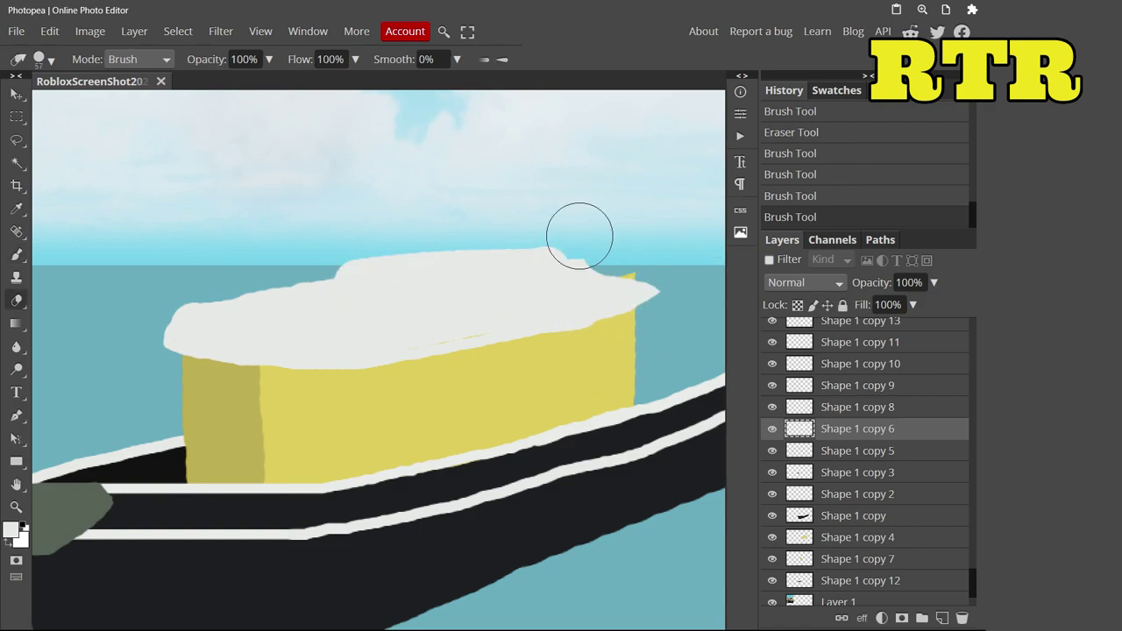
scroll(59, 496, "down", 3)
scroll(444, 334, "up", 4)
left_click_drag(566, 319, 666, 289)
scroll(641, 228, "down", 2)
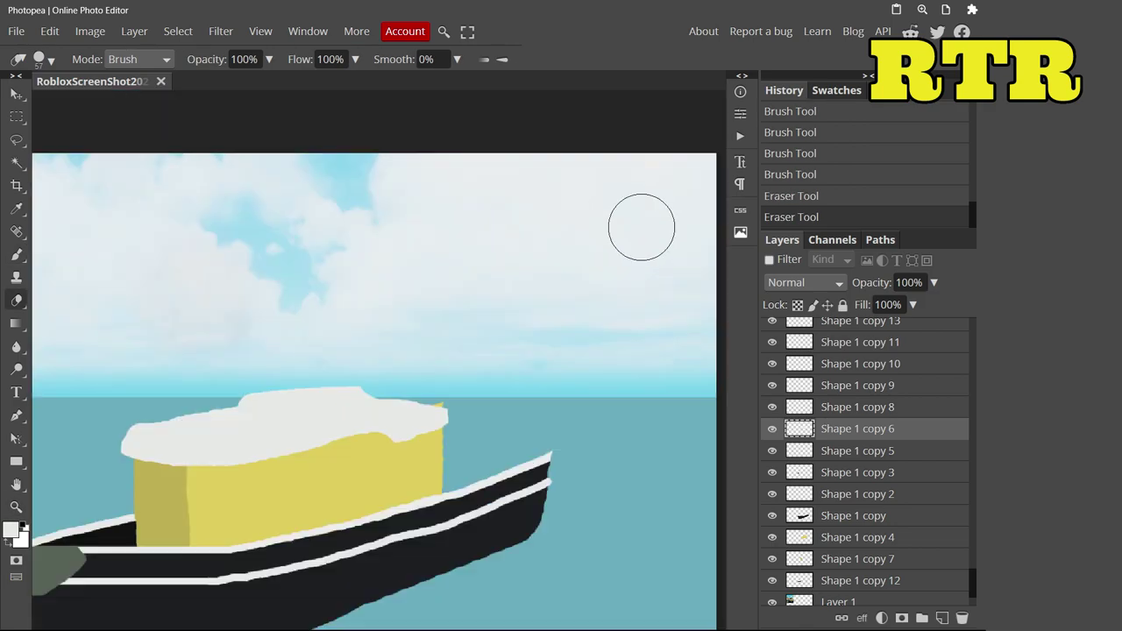
scroll(641, 228, "up", 4)
left_click_drag(664, 409, 631, 412)
scroll(246, 509, "down", 3)
scroll(526, 307, "up", 4)
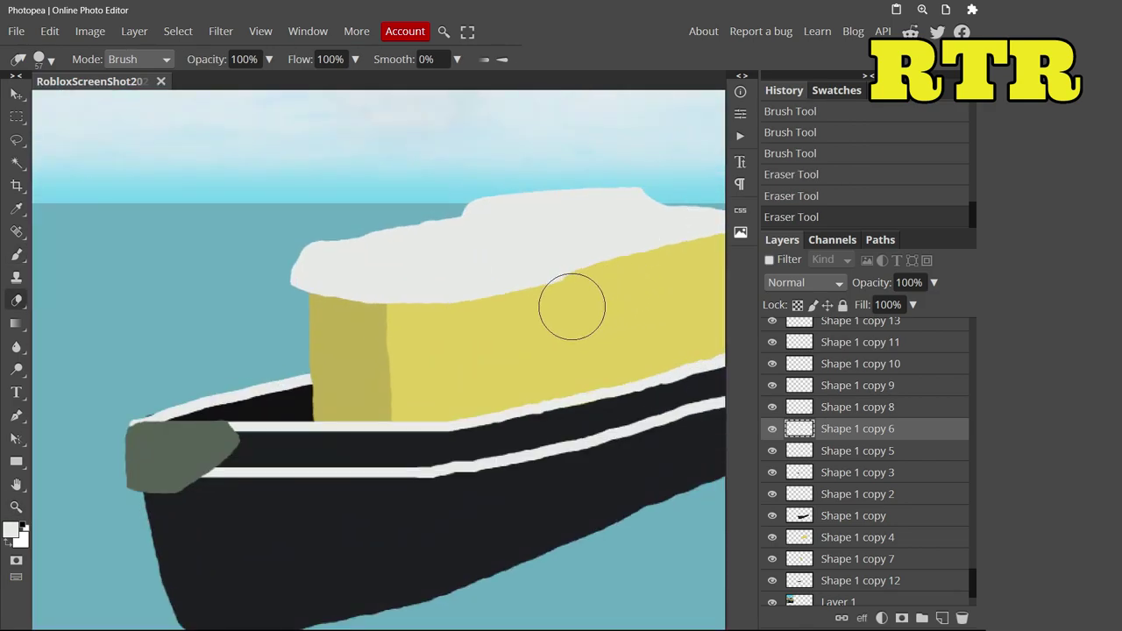
Step: Smooth the roof's remaining outline with the eraser, removing the raised hump along its upper edge
left_click(342, 325)
scroll(305, 386, "up", 3)
left_click_drag(473, 398, 666, 408)
scroll(318, 381, "down", 3)
scroll(295, 301, "up", 2)
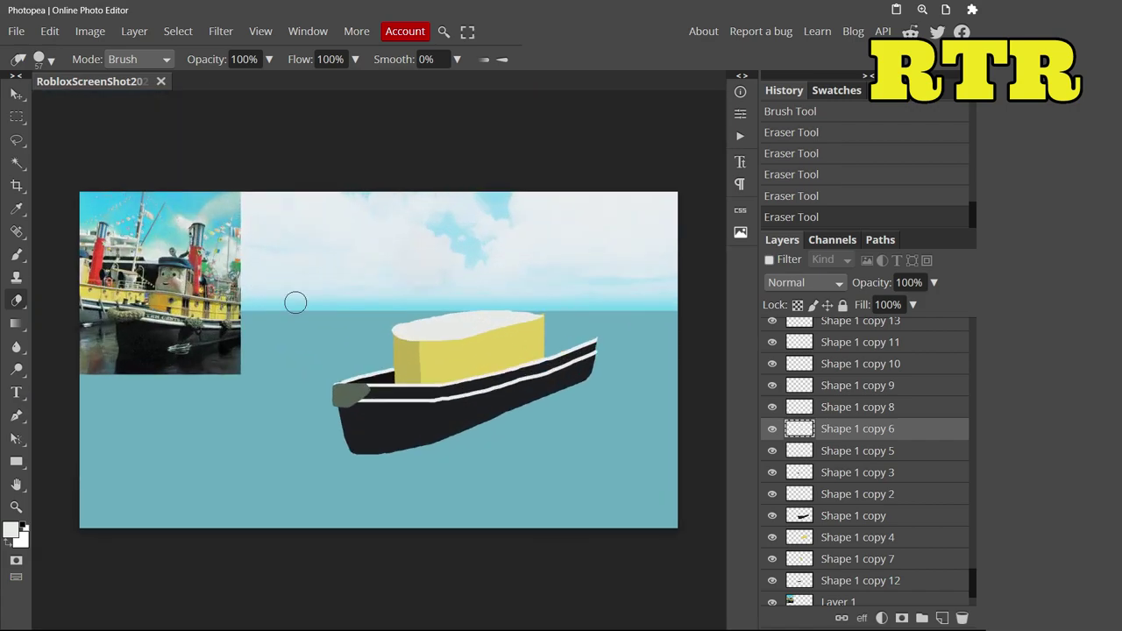
Step: Shorten the black hull by erasing its far end on the Shape 1 copy layer
scroll(403, 357, "up", 3)
scroll(402, 357, "down", 3)
scroll(183, 187, "up", 3)
left_click(376, 351, "ctrl")
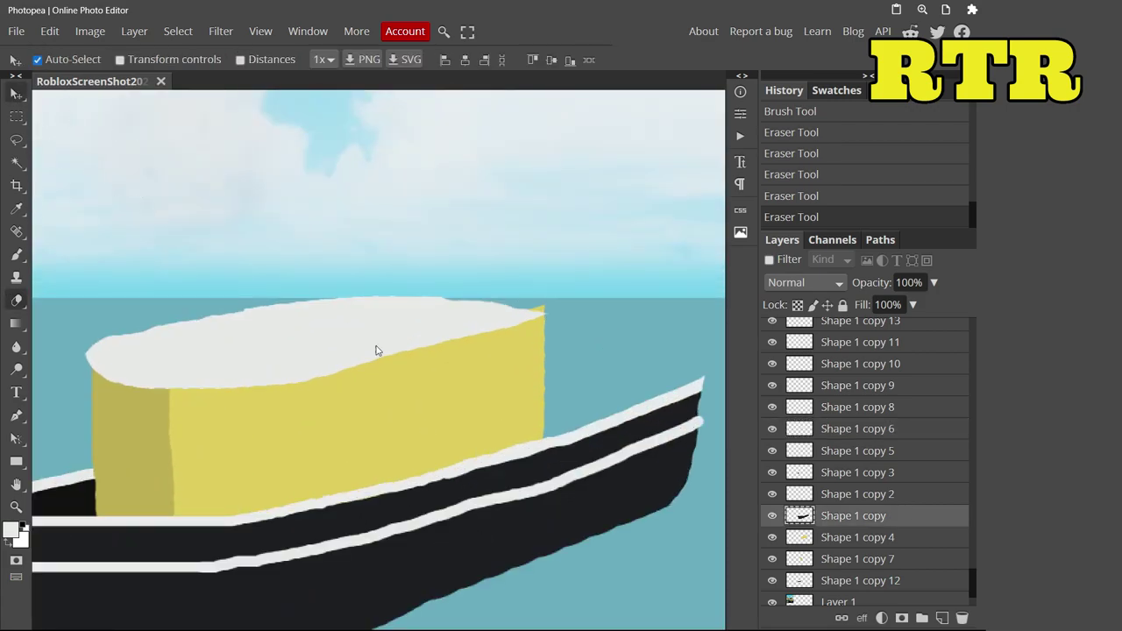
left_click_drag(689, 377, 639, 581)
Step: Trim the stripe ends to the shortened hull and erase the stray yellow bits on the Shape 1 copy 4 layer
left_click(673, 412, "ctrl")
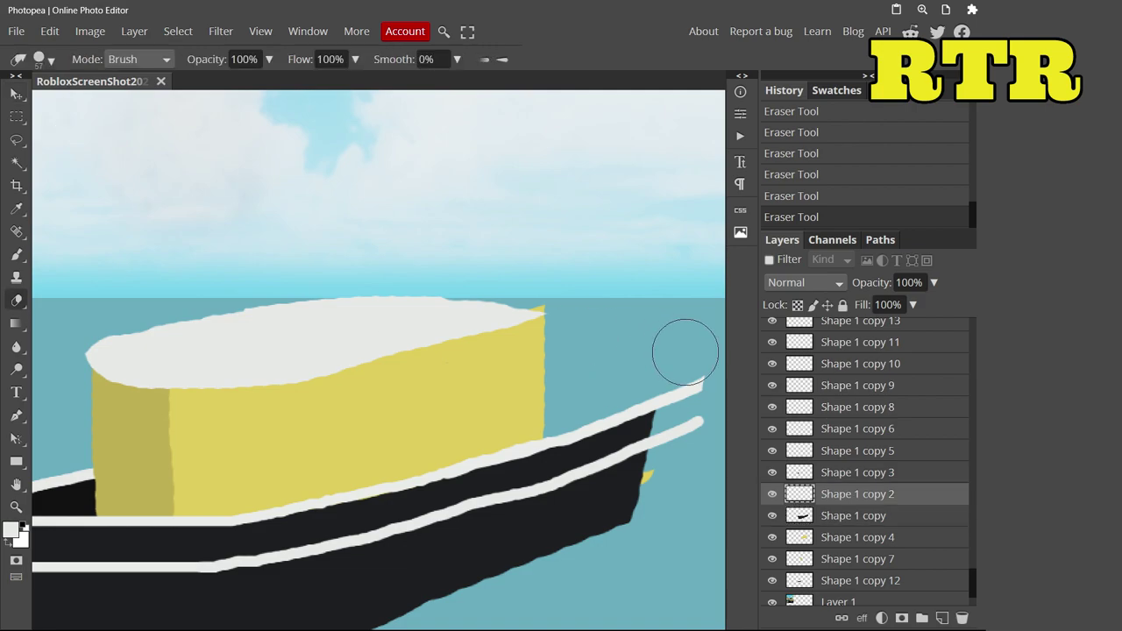
left_click(405, 396, "ctrl")
scroll(263, 333, "down", 3)
scroll(681, 333, "up", 3)
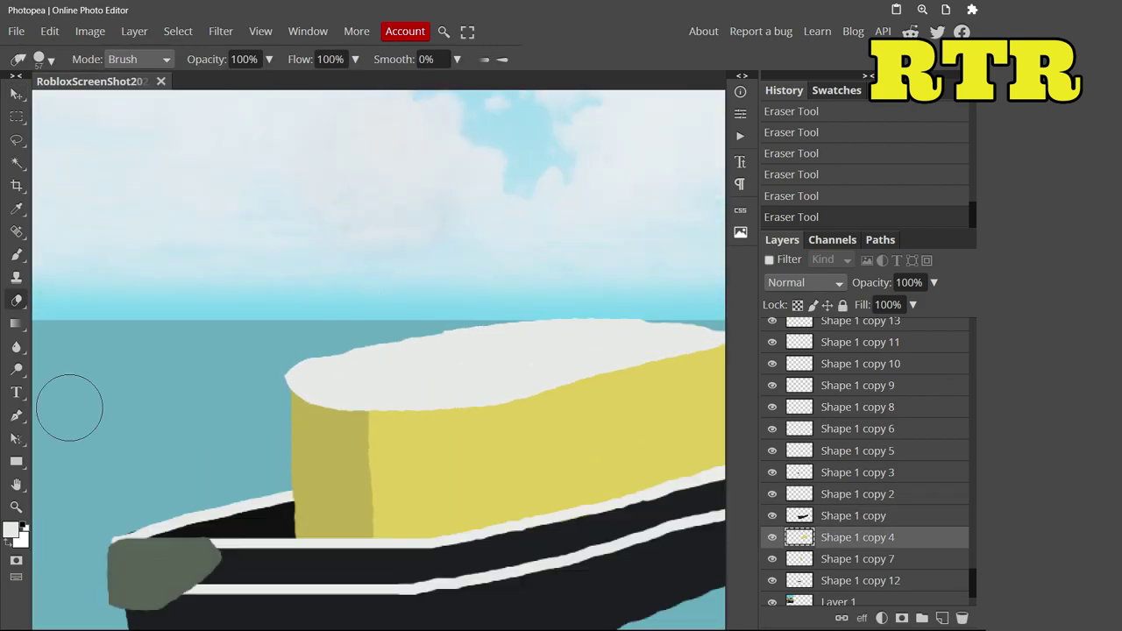
Step: Select the Shape 1 copy 6 layer and set the brush colour to a tan brown from the reference tugboat
left_click(591, 459, "ctrl")
key("b")
left_click(11, 530)
scroll(113, 230, "down", 3)
scroll(189, 350, "up", 3)
left_click(131, 526)
left_click(421, 374)
scroll(515, 316, "down", 3)
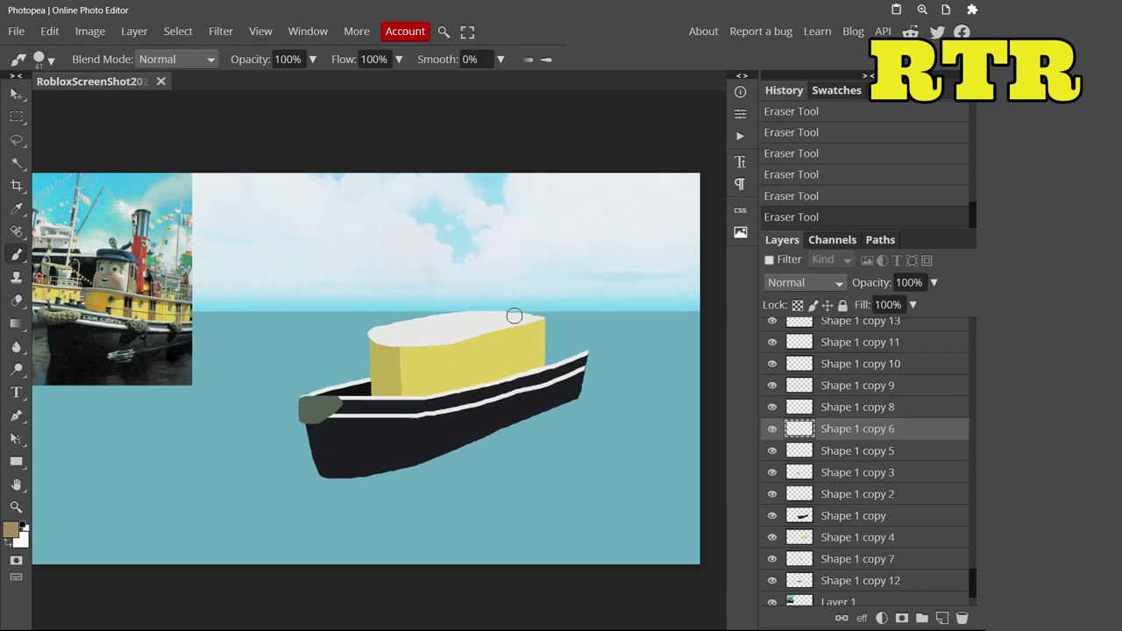
scroll(515, 316, "up", 3)
key("bracketleft")
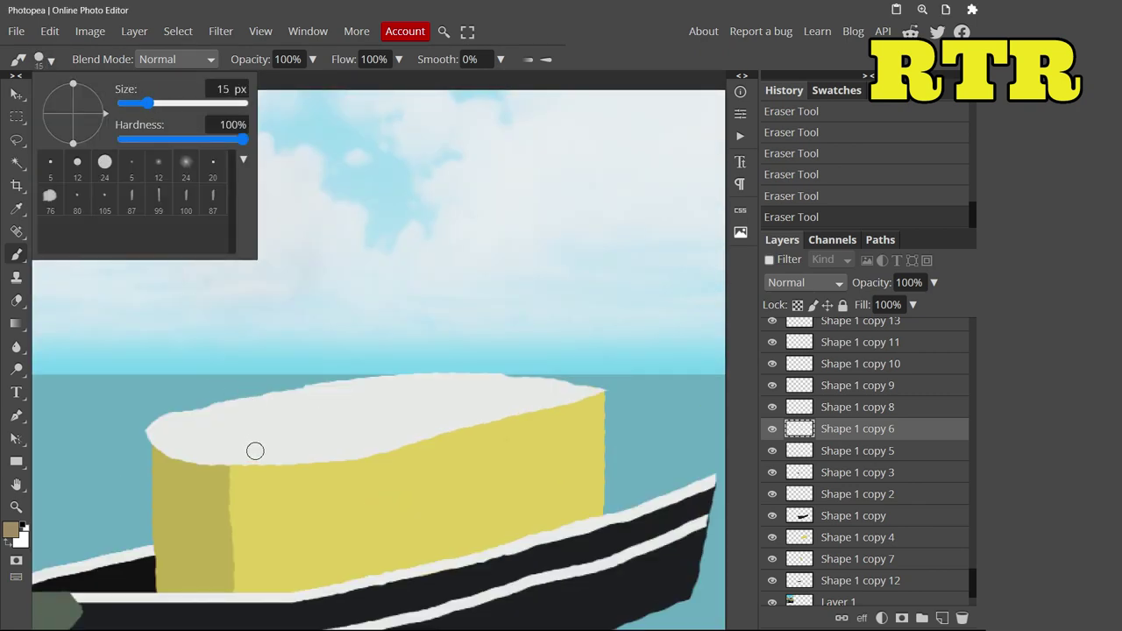
left_click_drag(255, 451, 257, 443)
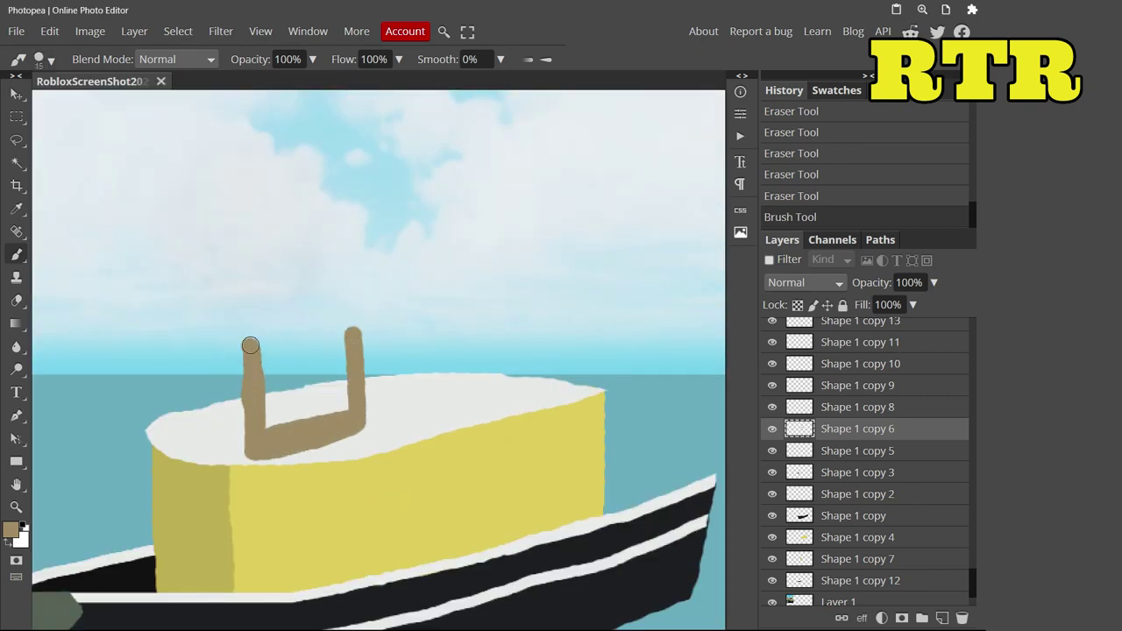
key("e")
left_click(275, 447)
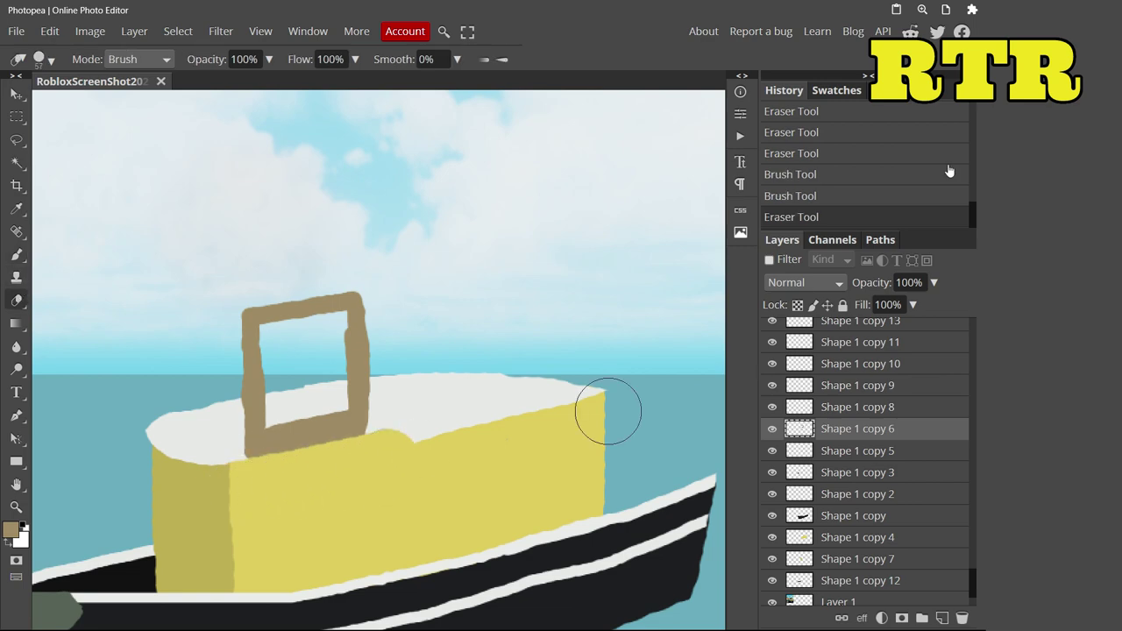
left_click(791, 153)
key("e")
key("alt+bracketleft")
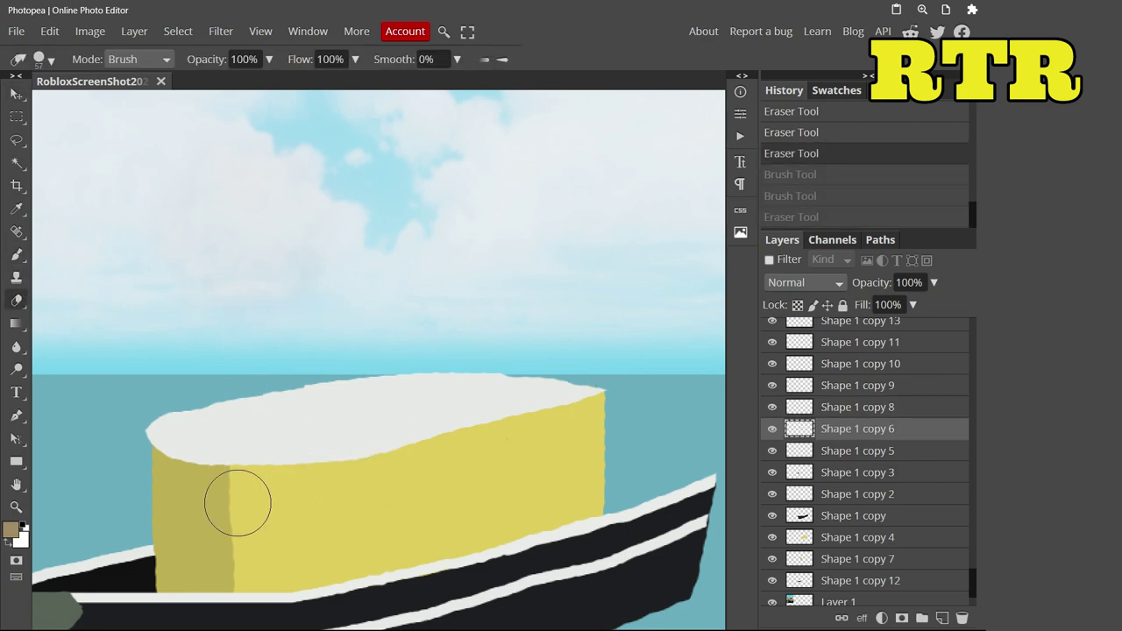
Step: Reshape the cabin roof's far end by trimming it, extending it in the sampled roof off-white and erasing the overhang
left_click_drag(233, 501, 309, 495)
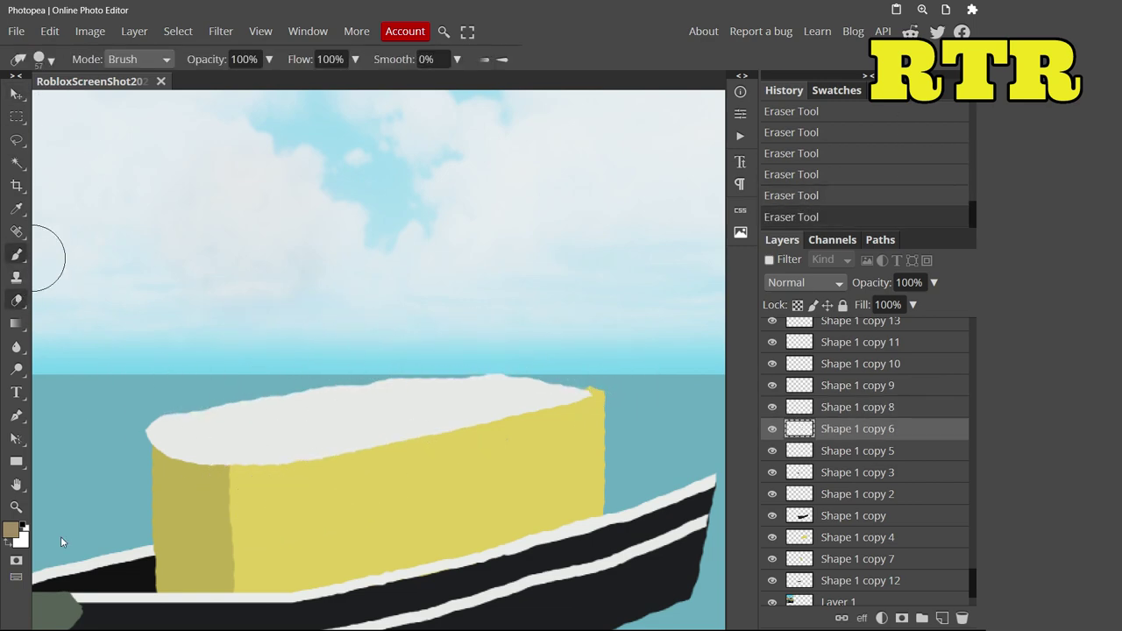
key("b")
left_click(580, 393, "alt")
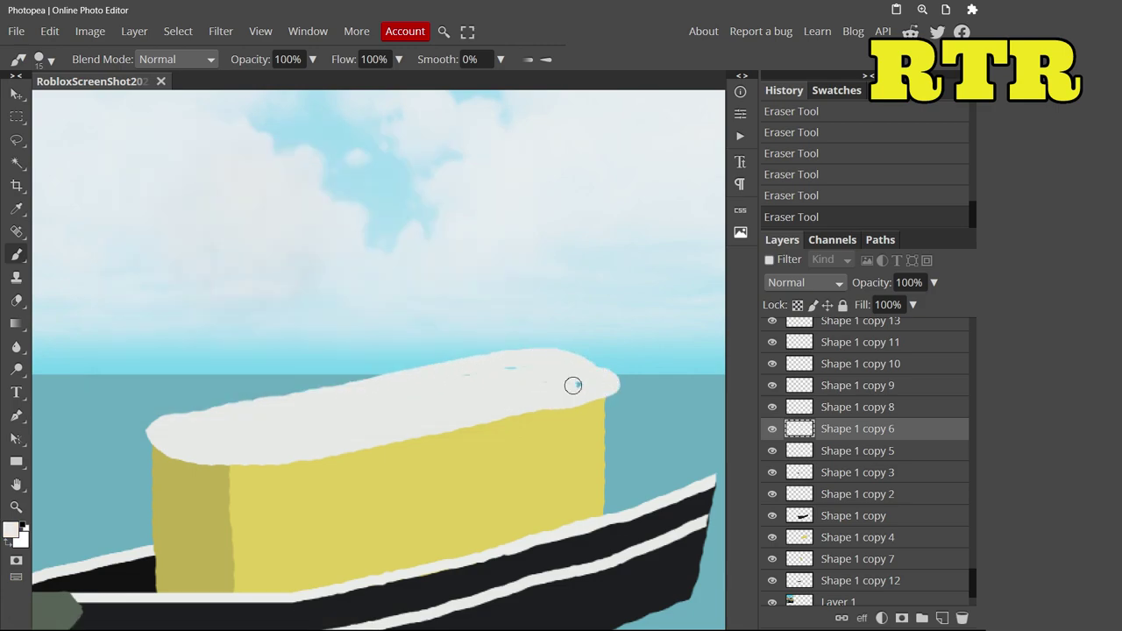
key("e")
left_click(641, 406)
key("b")
scroll(106, 281, "down", 2)
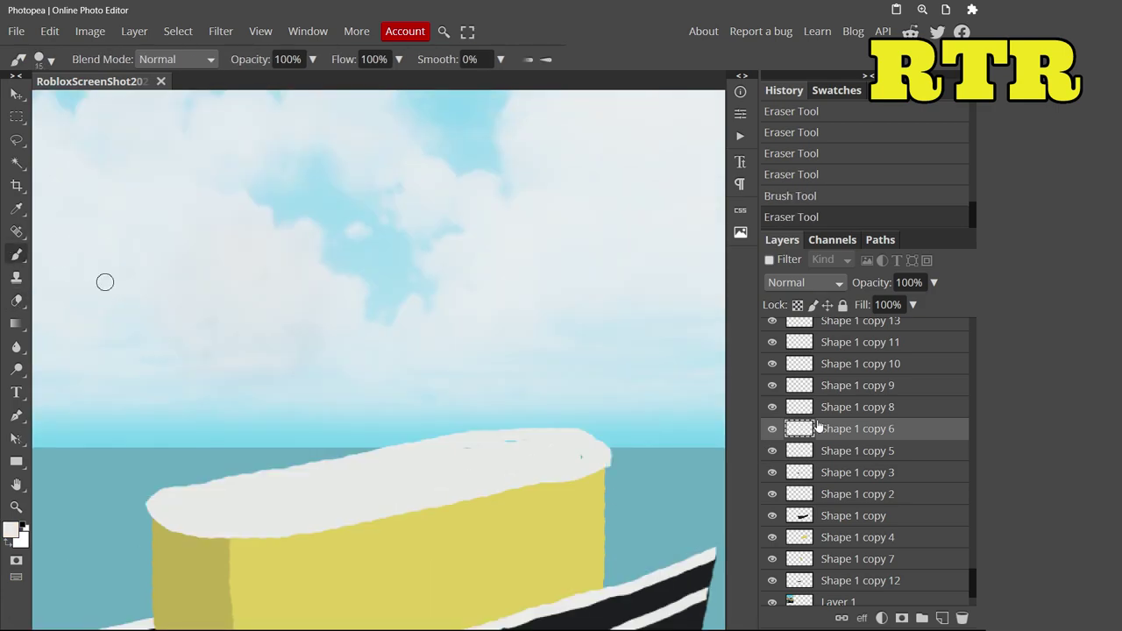
Step: Sample a tan from the reference tugboat and paint a short vertical stroke on the roof on the Shape 1 copy 8 layer
key("alt+bracketright")
left_click(13, 530)
scroll(175, 476, "down", 2)
scroll(236, 464, "up", 5)
left_click(298, 457)
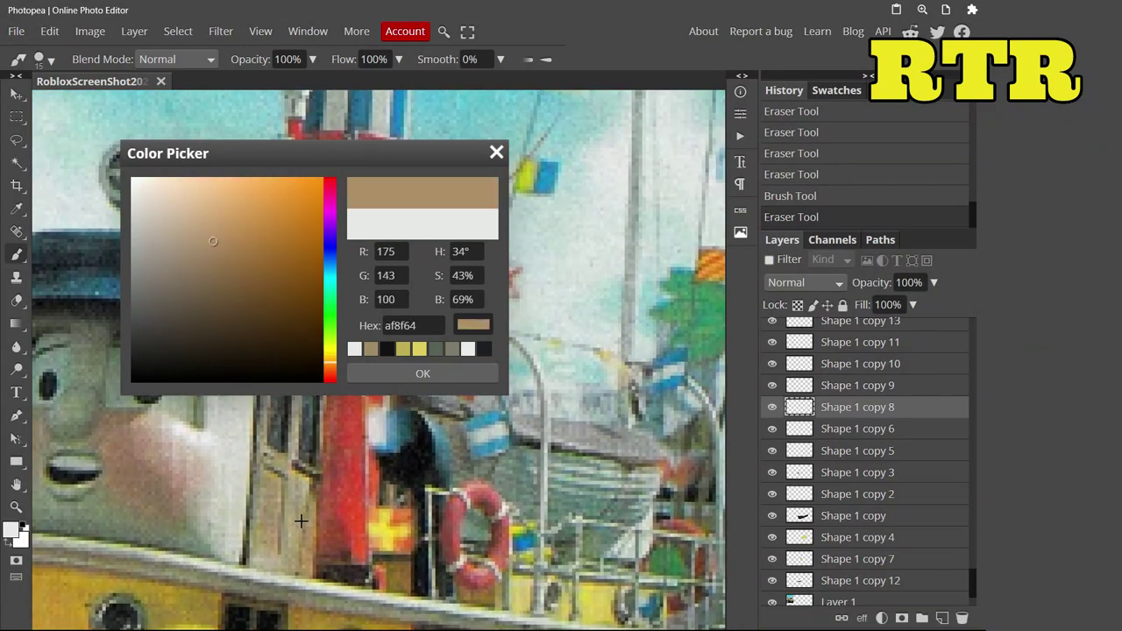
left_click(422, 374)
scroll(427, 375, "down", 3)
Step: Blur the edge between the dark and light yellow cabin sides on the Shape 1 copy 4 layer
left_click(361, 544, "ctrl")
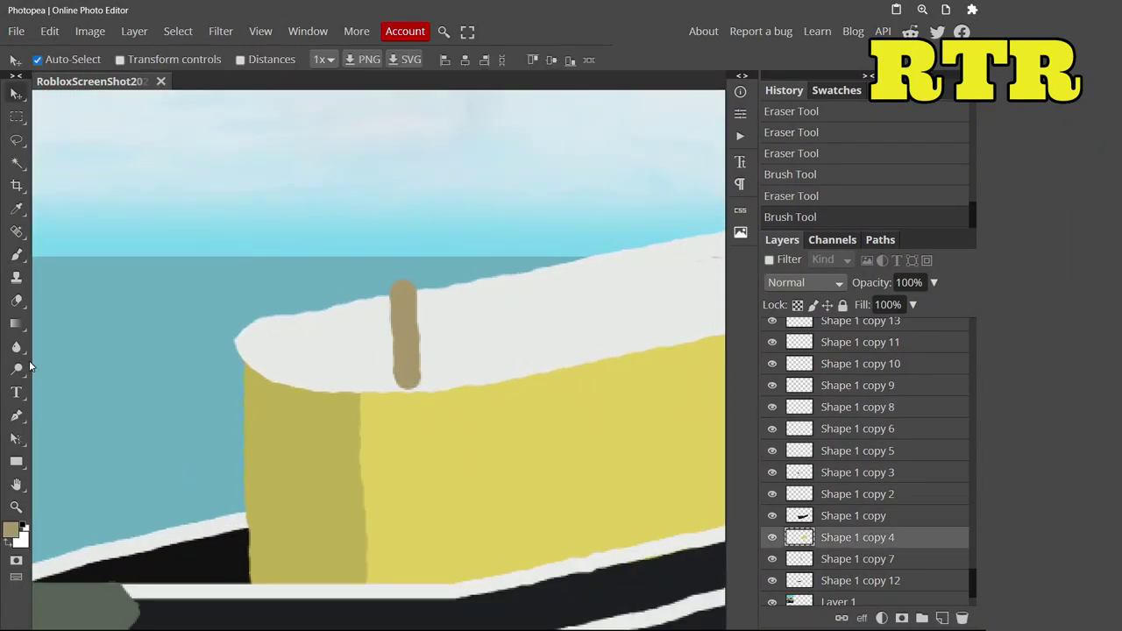
key("r")
left_click_drag(351, 531, 381, 614)
right_click(271, 328)
left_click(354, 434)
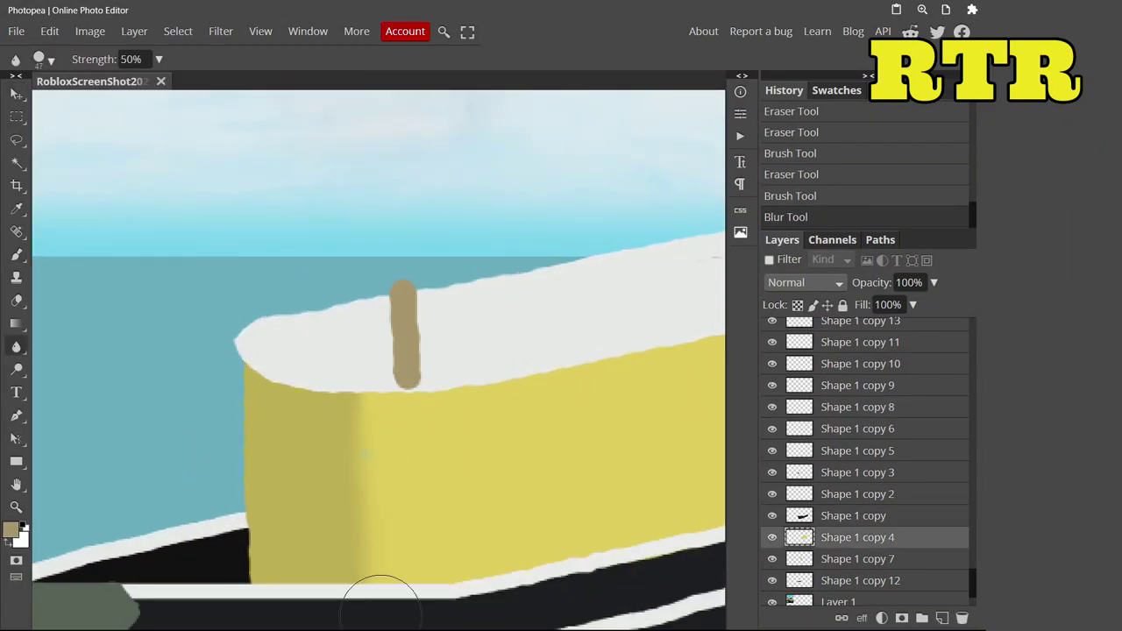
scroll(391, 298, "down", 3)
scroll(206, 311, "up", 4)
Step: Erase the tan stroke on the Shape 1 copy 8 layer and paint a taller vertical post in a darker brown
left_click(236, 362, "ctrl")
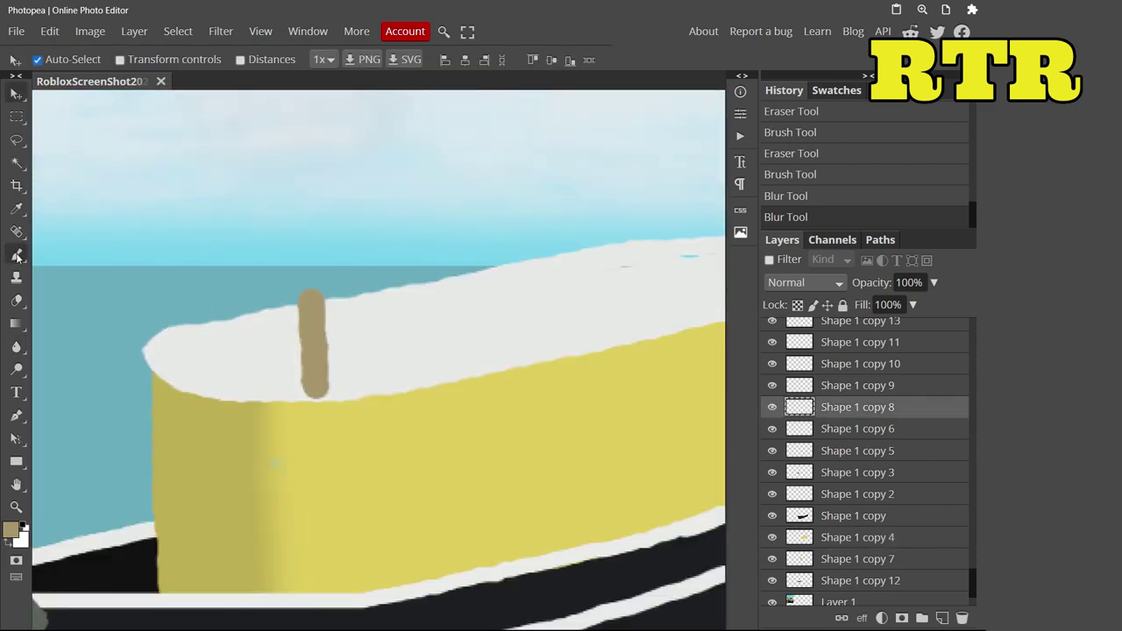
key("b")
key("e")
mouse_move(314, 394)
left_mouse_down()
mouse_move(302, 290)
mouse_move(314, 226)
left_mouse_up()
key("b")
left_click(11, 528)
left_click(215, 255)
key("Return")
left_click_drag(314, 226, 316, 448)
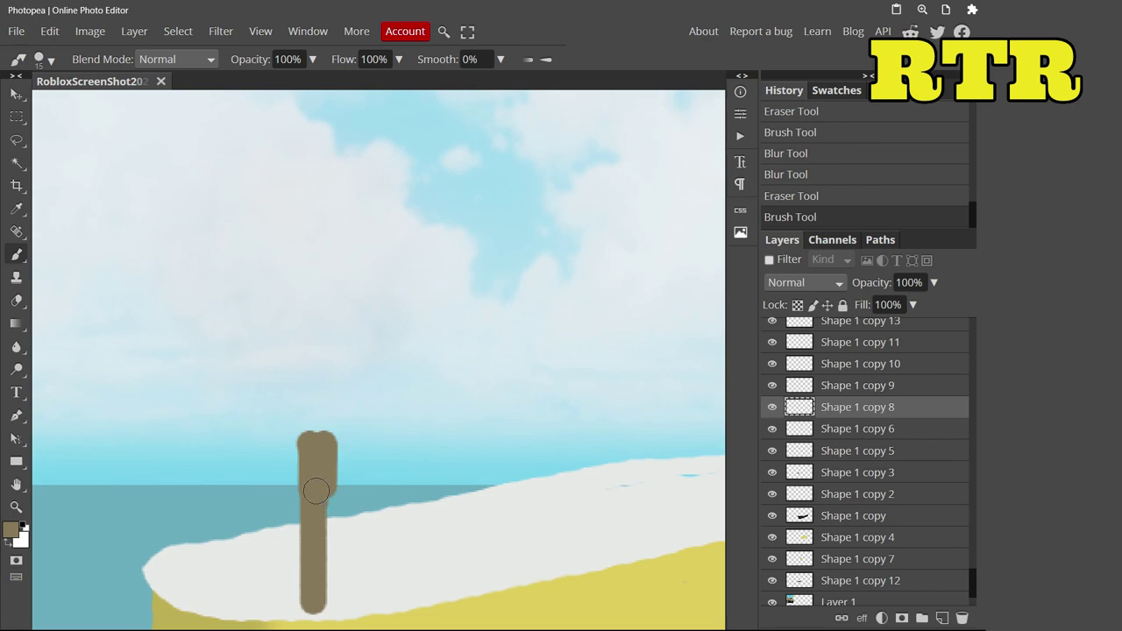
Step: Outline the wheelhouse's side as an upright panel on the roof and fill it with the same brown
mouse_move(388, 400)
left_mouse_down()
mouse_move(443, 532)
mouse_move(444, 459)
left_mouse_up()
left_click_drag(313, 531, 400, 505)
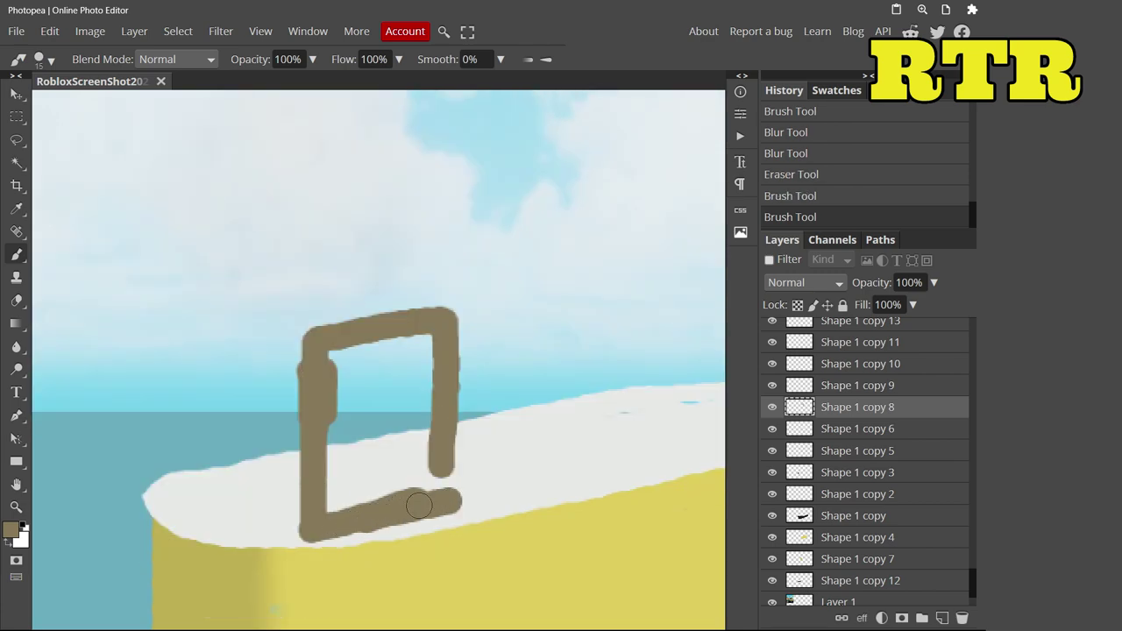
left_click_drag(422, 376, 336, 499)
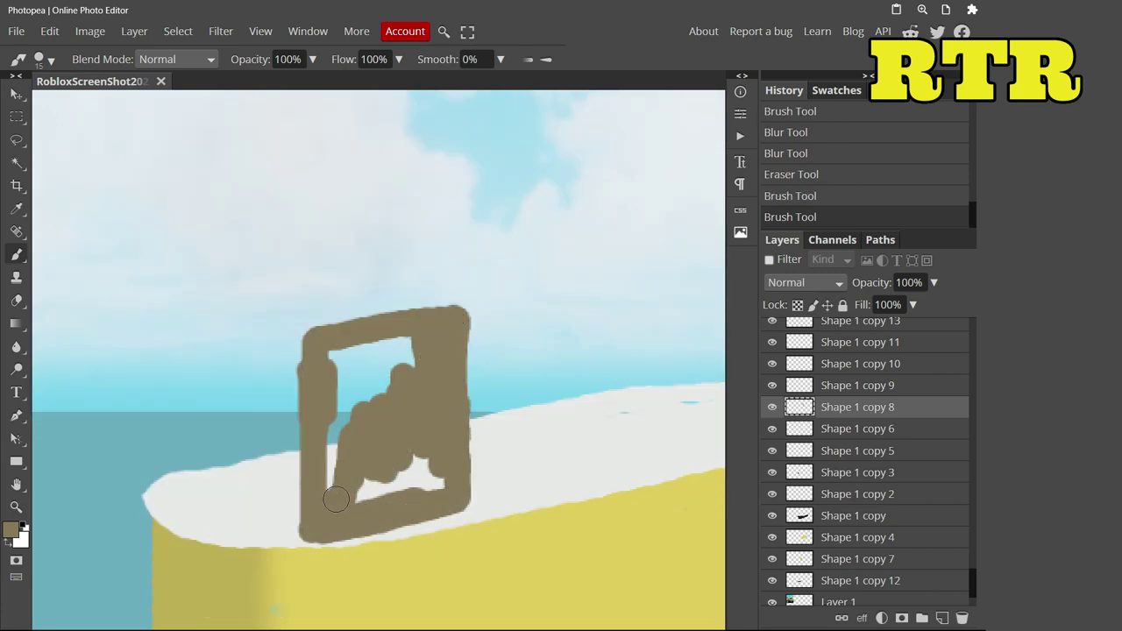
scroll(328, 410, "down", 5)
scroll(383, 296, "up", 5)
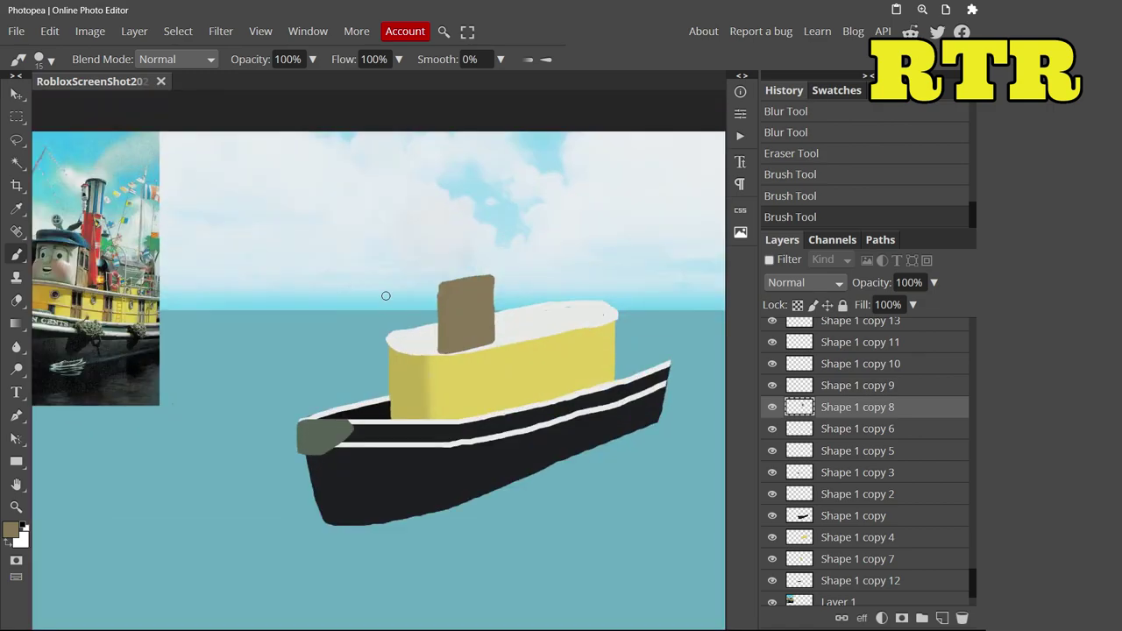
Step: Paint a near-black window on the brown panel on the Shape 1 copy 9 layer and square its edges with the eraser
key("d")
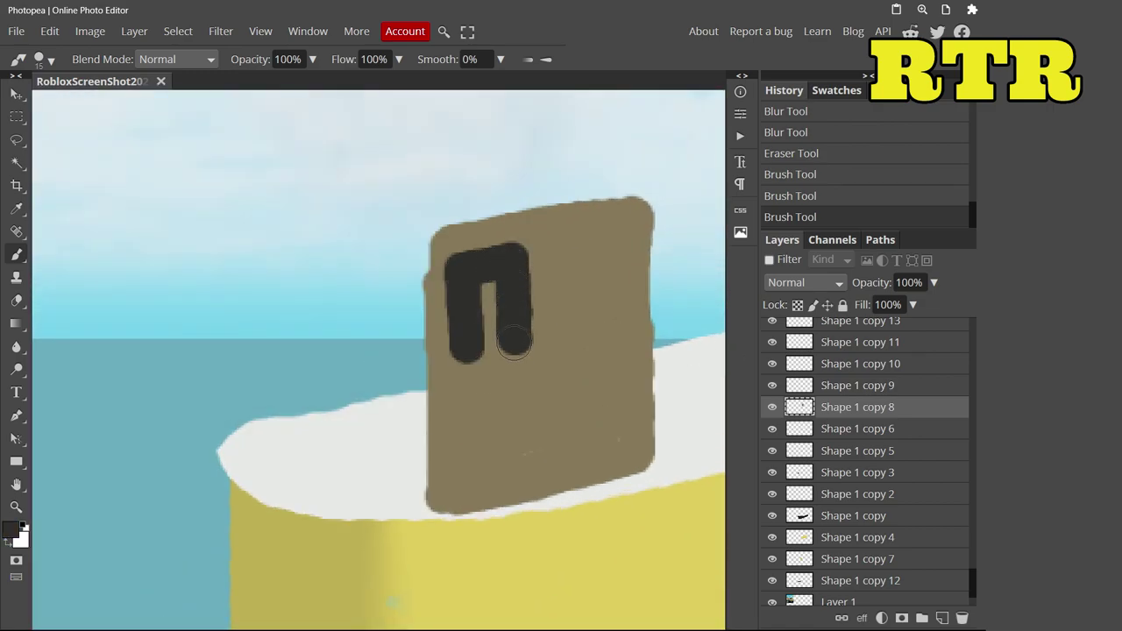
key("ctrl+z")
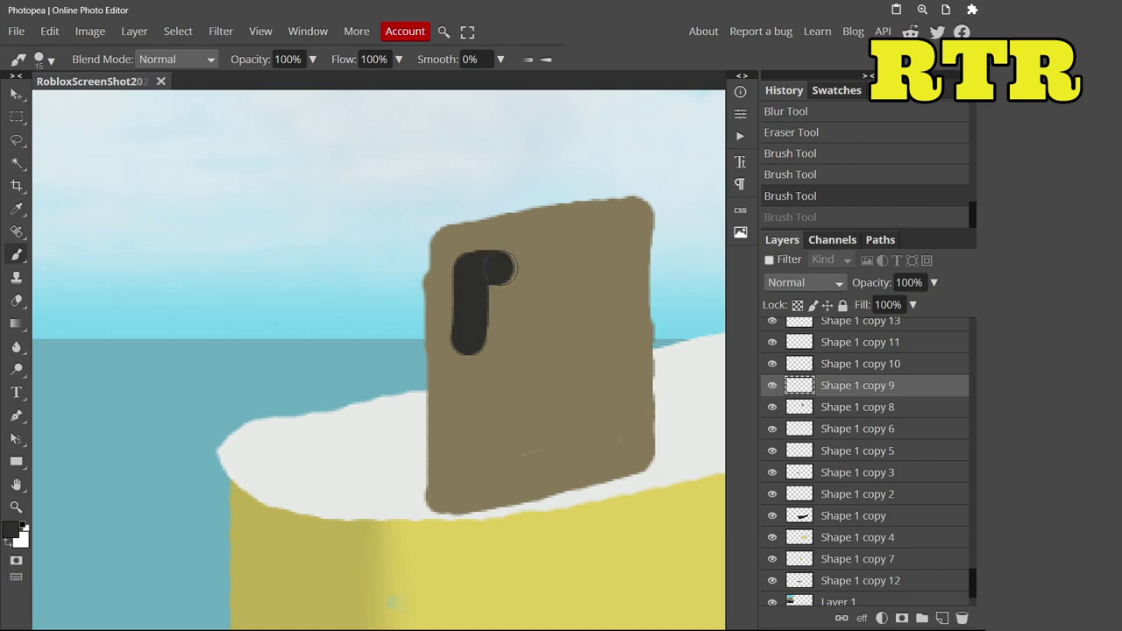
left_click_drag(472, 340, 492, 302)
right_click(16, 300)
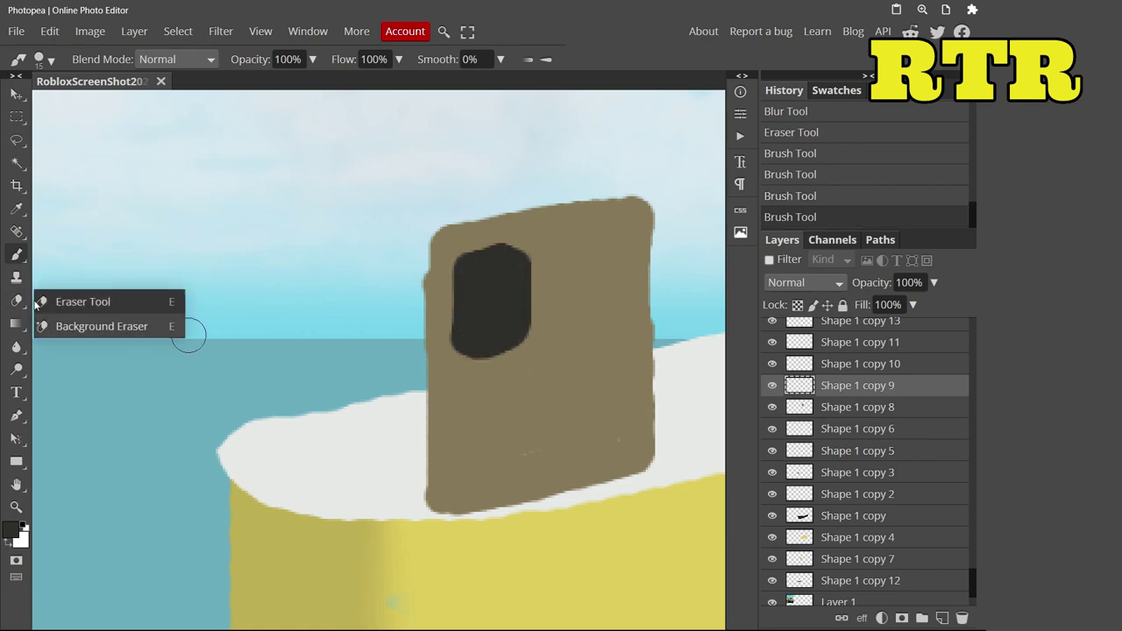
left_click(88, 296)
Step: Duplicate the window layer and place the copy beside the first window on the brown panel
key("ctrl+j")
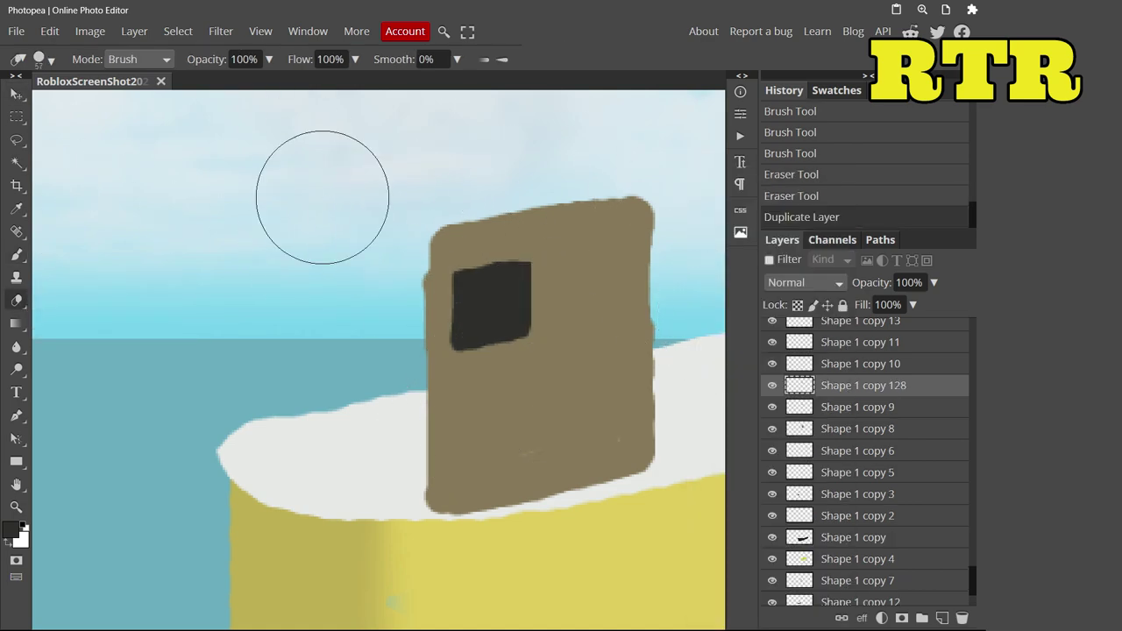
key("v")
left_click_drag(499, 306, 615, 290)
scroll(278, 260, "down", 3)
scroll(141, 236, "up", 2)
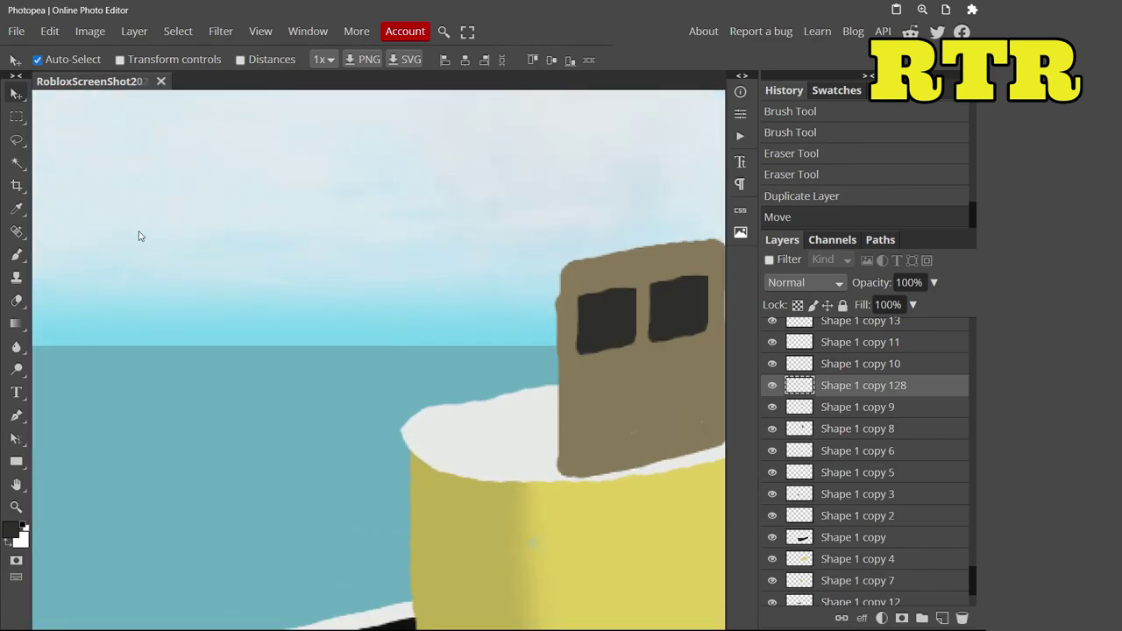
Step: Set the brush colour to a grey
key("b")
left_click(10, 530)
left_click(158, 306)
left_click(421, 371)
scroll(351, 351, "down", 2)
scroll(561, 333, "up", 2)
Step: Reposition the two windows so that they sit side by side within the brown wheelhouse panel
key("v")
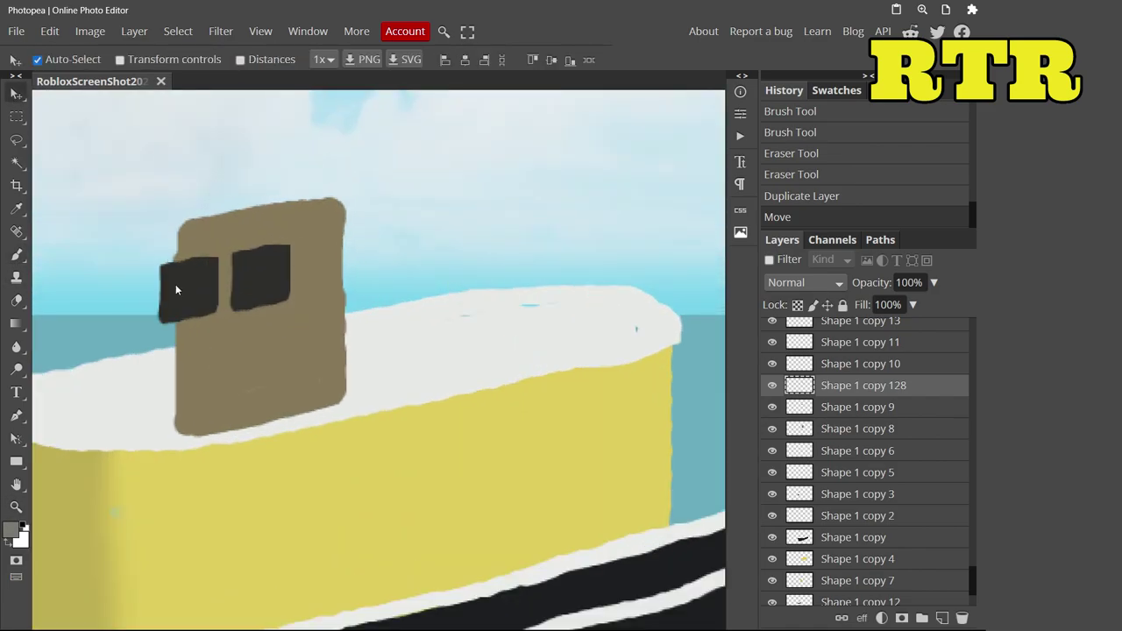
left_click_drag(176, 284, 303, 290)
scroll(530, 302, "down", 2)
scroll(530, 301, "down", 2)
scroll(503, 418, "up", 2)
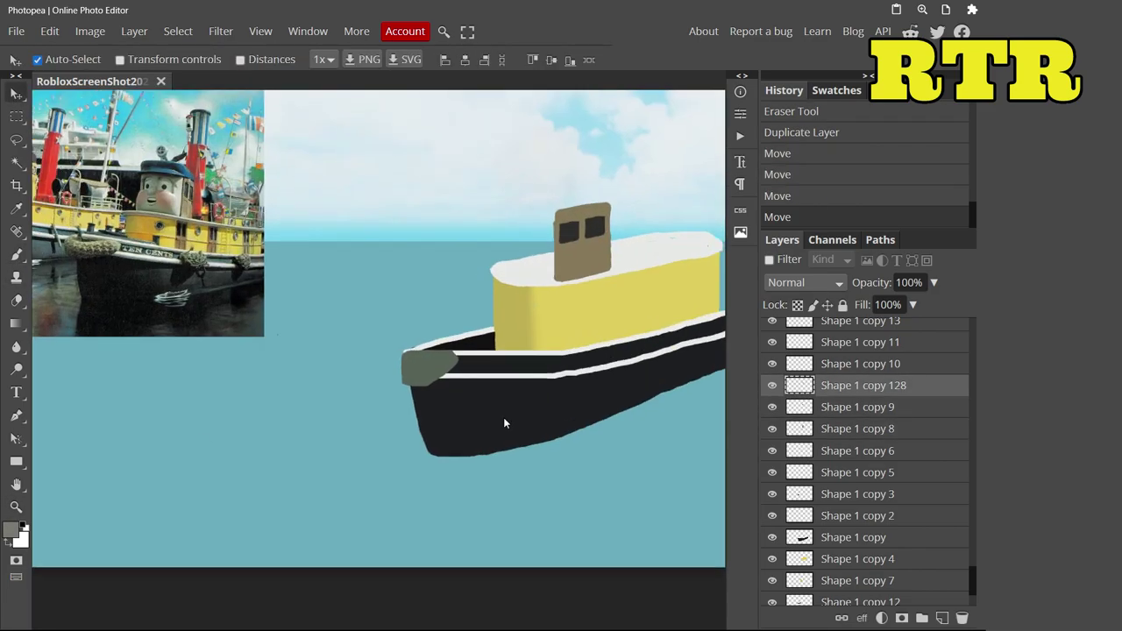
Step: Select the hull's Shape 1 copy layer and fill out the lower front corner of the hull in near-black
left_click(504, 417)
scroll(503, 417, "up", 3)
key("b")
left_click(10, 530)
left_click(237, 311)
key("Return")
left_click_drag(236, 311, 264, 501)
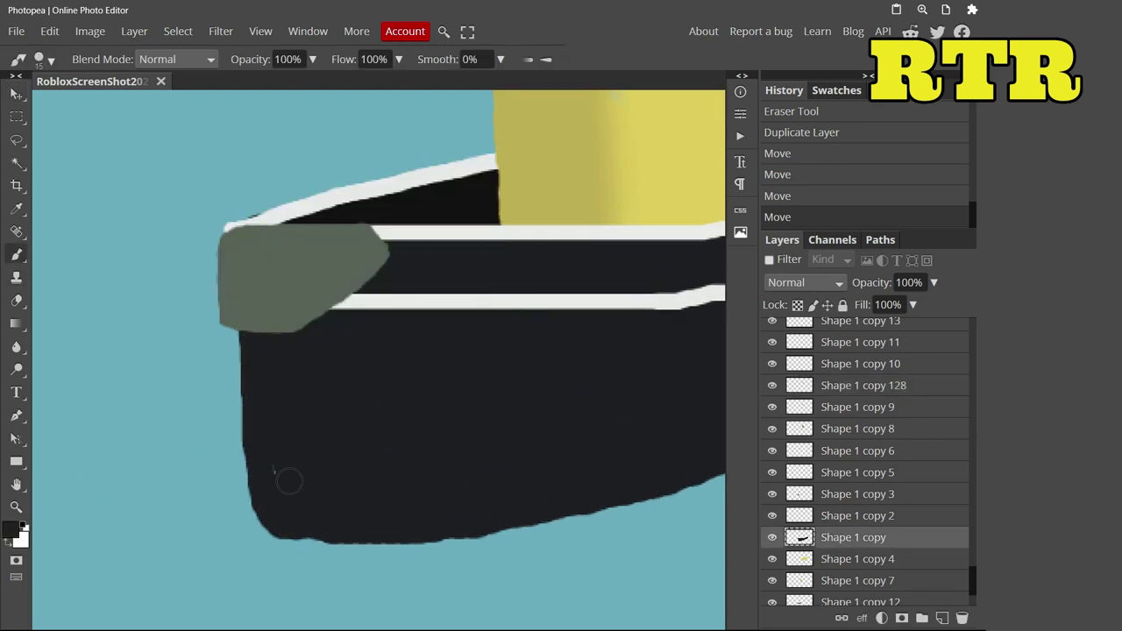
Step: Trim the hull's lower edge with the eraser into a flat underside with a squared front corner
key("e")
mouse_move(251, 581)
left_mouse_down()
mouse_move(672, 546)
mouse_move(299, 562)
left_mouse_up()
scroll(512, 378, "down", 3)
scroll(512, 378, "up", 2)
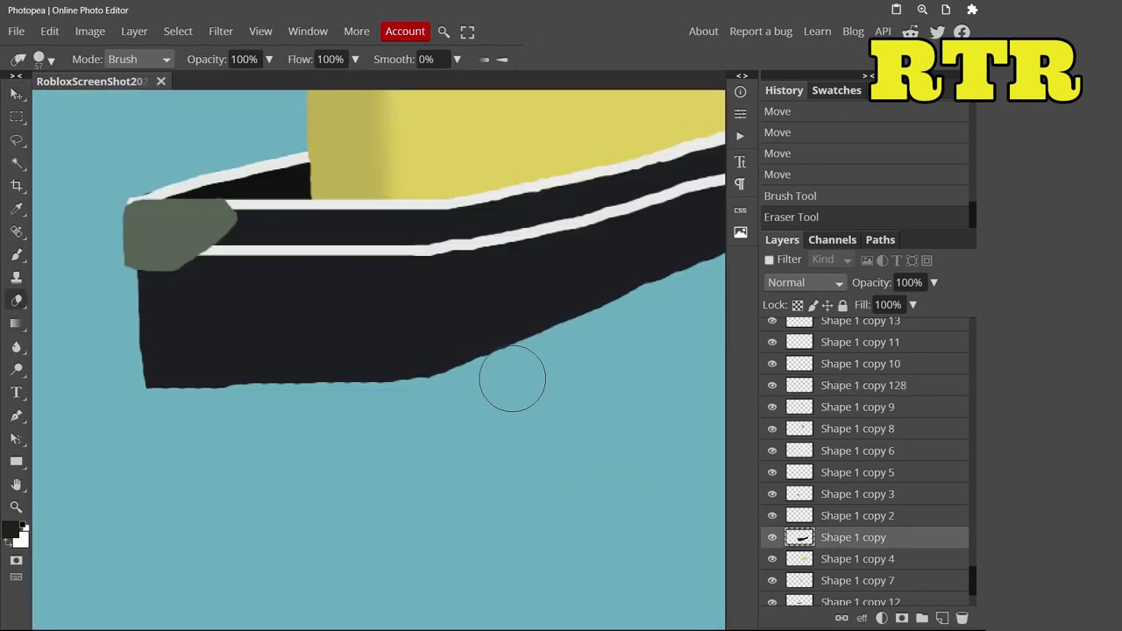
left_click_drag(513, 379, 258, 415)
scroll(425, 447, "down", 4)
scroll(526, 351, "up", 3)
scroll(269, 292, "up", 5)
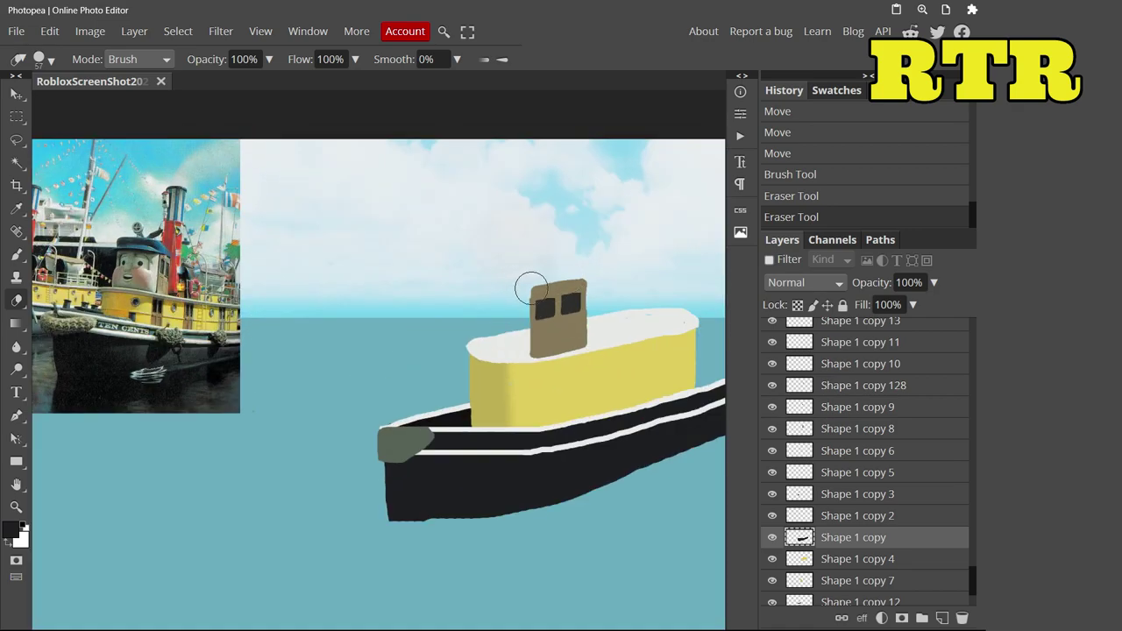
key("b")
left_click(864, 385)
mouse_move(481, 483)
left_mouse_down()
mouse_move(427, 479)
mouse_move(488, 484)
mouse_move(364, 445)
mouse_move(385, 314)
mouse_move(458, 303)
mouse_move(525, 320)
mouse_move(509, 440)
mouse_move(449, 463)
mouse_move(455, 376)
mouse_move(494, 406)
mouse_move(403, 396)
mouse_move(409, 312)
mouse_move(456, 412)
left_mouse_up()
key("ctrl+alt+z")
key("ctrl+alt+z")
Step: Paint the wheelhouse's curved front face in grey on the Shape 1 copy 6 layer and trim its edges
left_click(833, 452)
left_click(11, 530)
left_click(128, 256)
left_click(424, 373)
left_click(629, 465, "ctrl")
left_click(16, 299)
Step: Try widening the grey front's lower curve on the Shape 1 copy 8 layer and revert the strokes in the history
key("b")
scroll(409, 311, "down", 5)
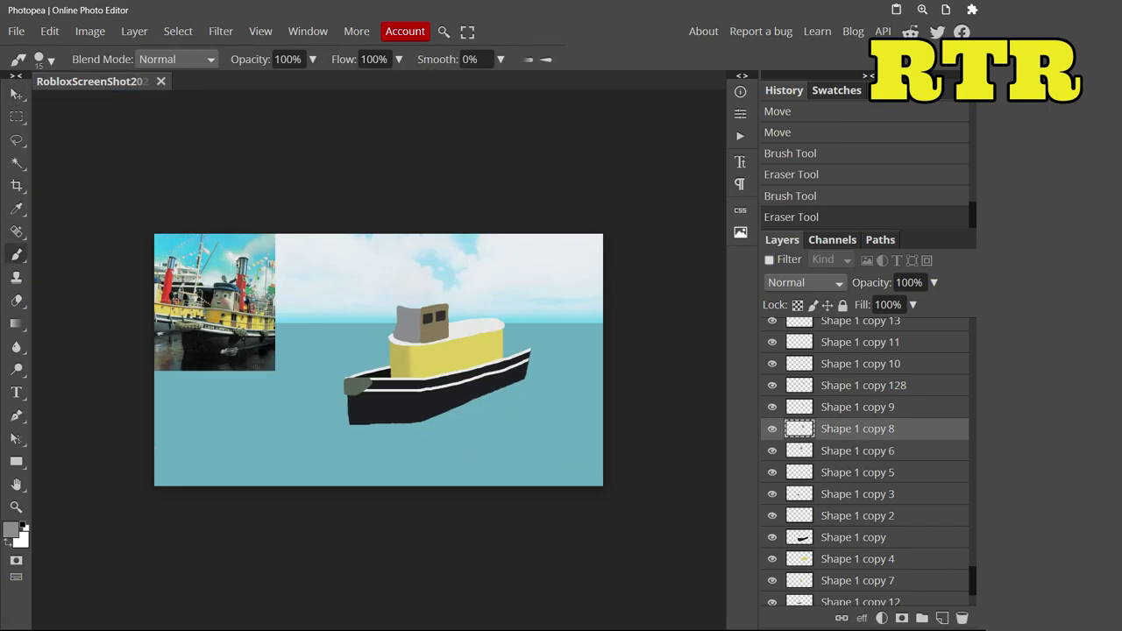
scroll(409, 310, "up", 6)
left_click_drag(271, 526, 281, 408)
left_click(16, 300)
left_click(51, 59)
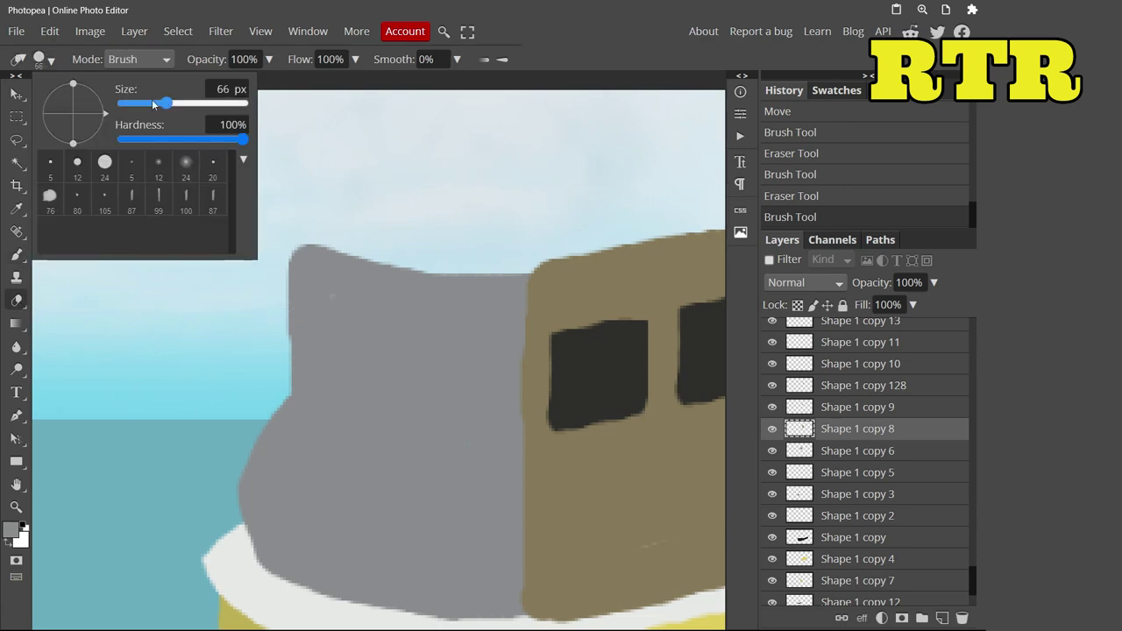
left_click(822, 196)
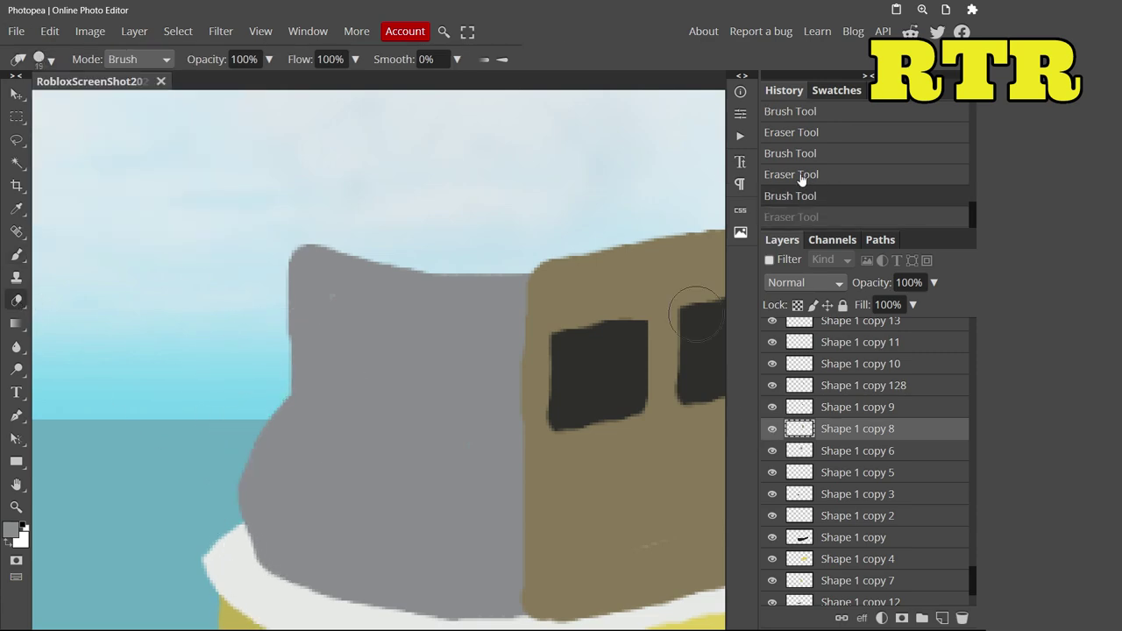
left_click(801, 175)
Step: Widen the lower curve of the wheelhouse's grey front on the Shape 1 copy 6 layer
key("b")
left_click_drag(268, 493, 339, 421)
scroll(339, 421, "down", 3)
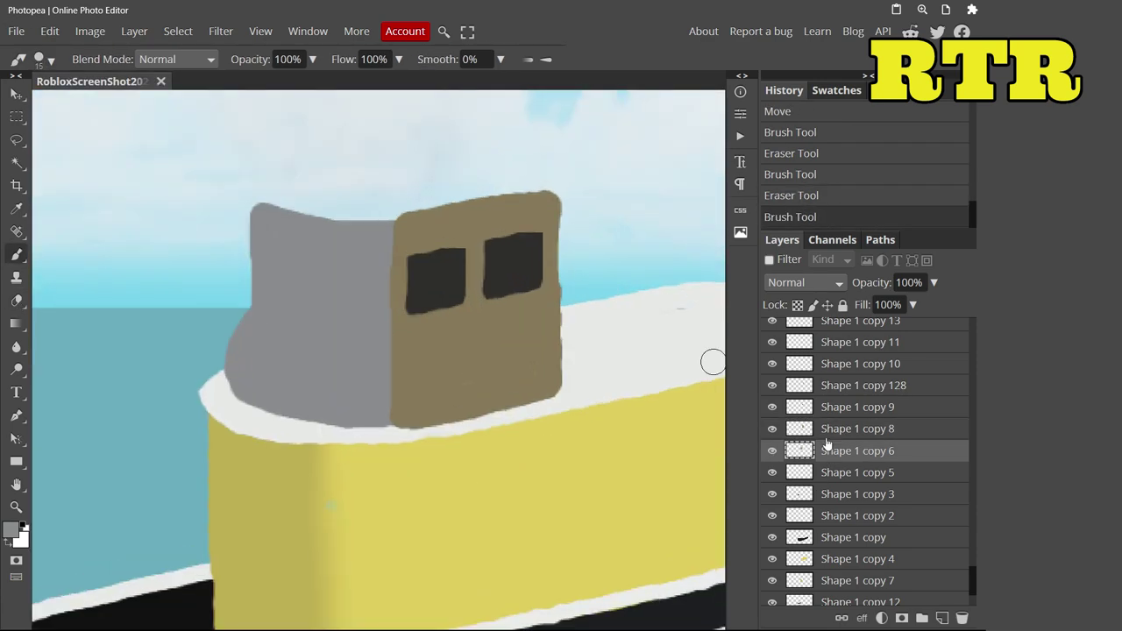
Step: Apply a layer style to the Shape 1 copy 6 layer and duplicate the layer
right_click(709, 363)
left_click(745, 168)
left_click(145, 349)
left_click(584, 187)
left_click(11, 94)
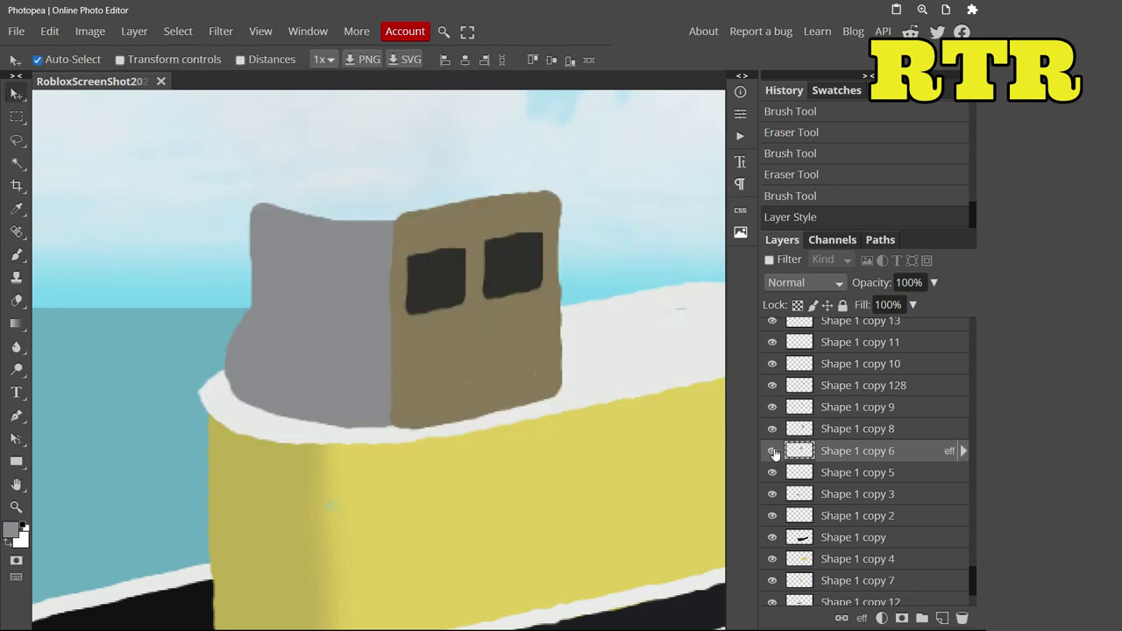
key("ctrl+j")
Step: Give the duplicate layer Shape 1 copy 129 a Color Overlay in a pale grey-green sampled from the reference tugboat
right_click(849, 452)
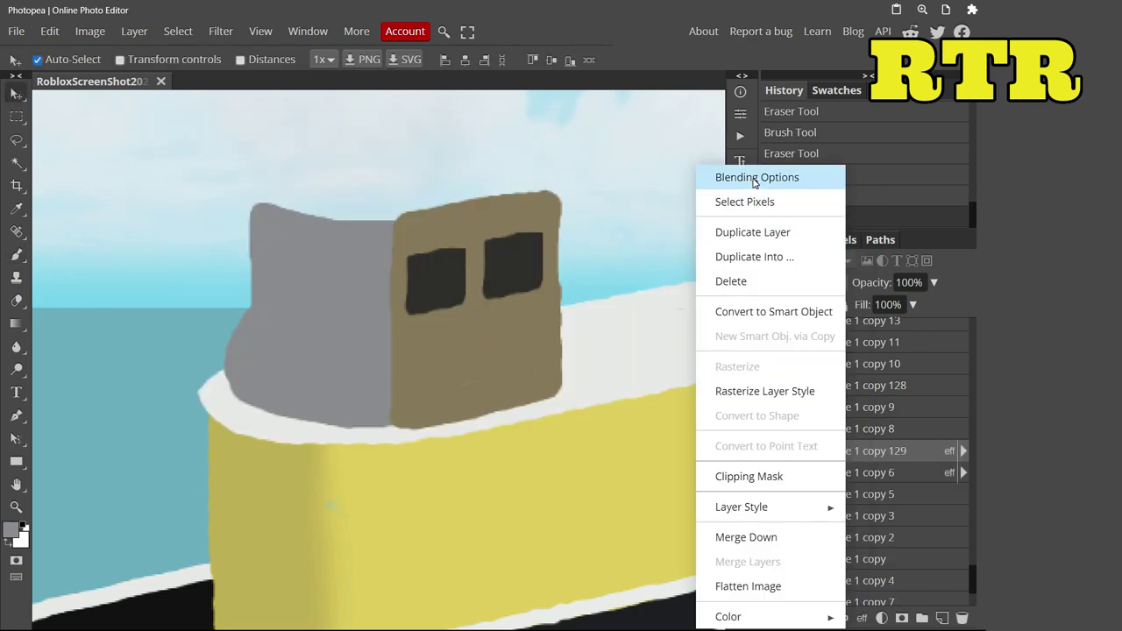
left_click(772, 178)
left_click(582, 254)
left_click(141, 235)
left_click(468, 546)
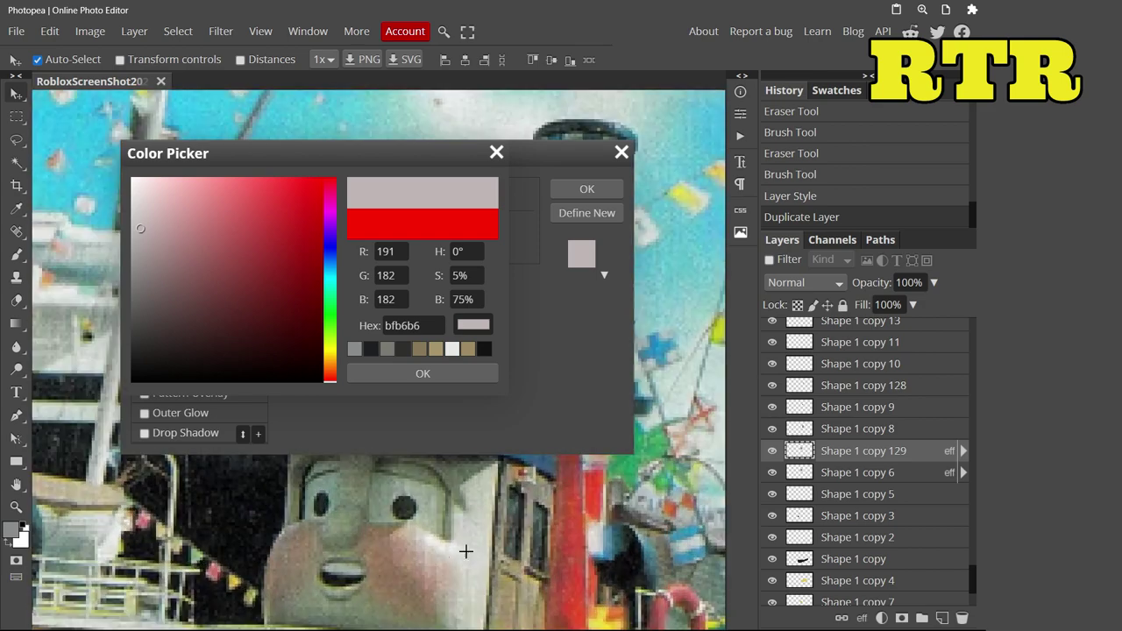
left_click(443, 544)
left_click(451, 548)
left_click(485, 496)
left_click(423, 373)
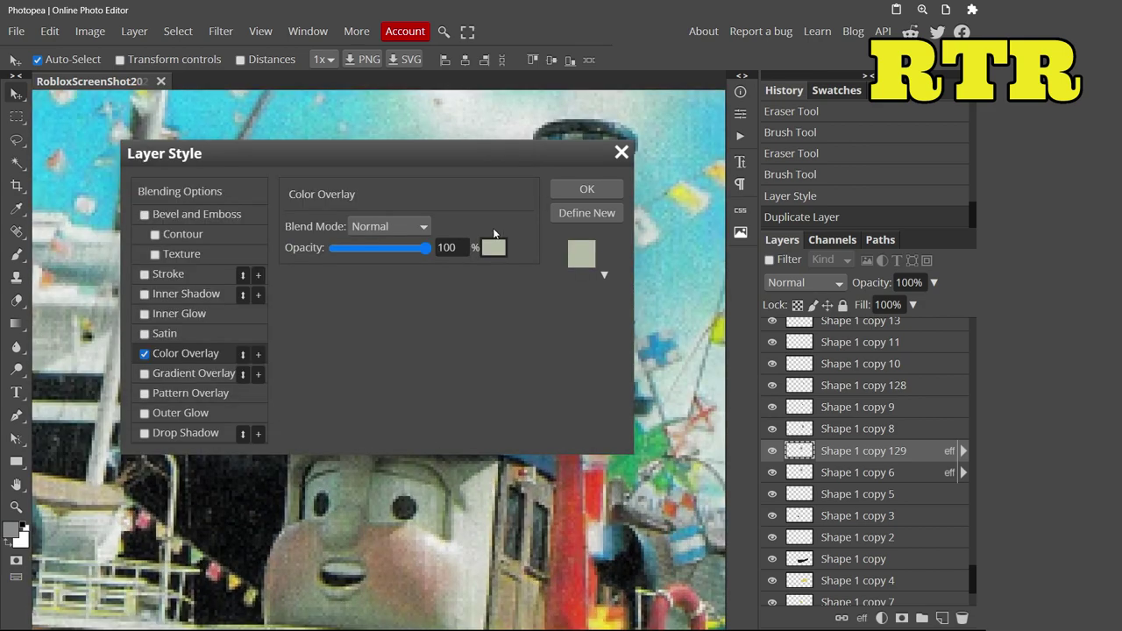
left_click(586, 188)
Step: Erase the roof area from the Shape 1 copy 129 layer, leaving the grey-green only on the wheelhouse's front
key("b")
scroll(669, 403, "down", 2)
mouse_move(653, 385)
left_mouse_down()
mouse_move(627, 347)
mouse_move(560, 371)
mouse_move(497, 459)
mouse_move(457, 460)
left_mouse_up()
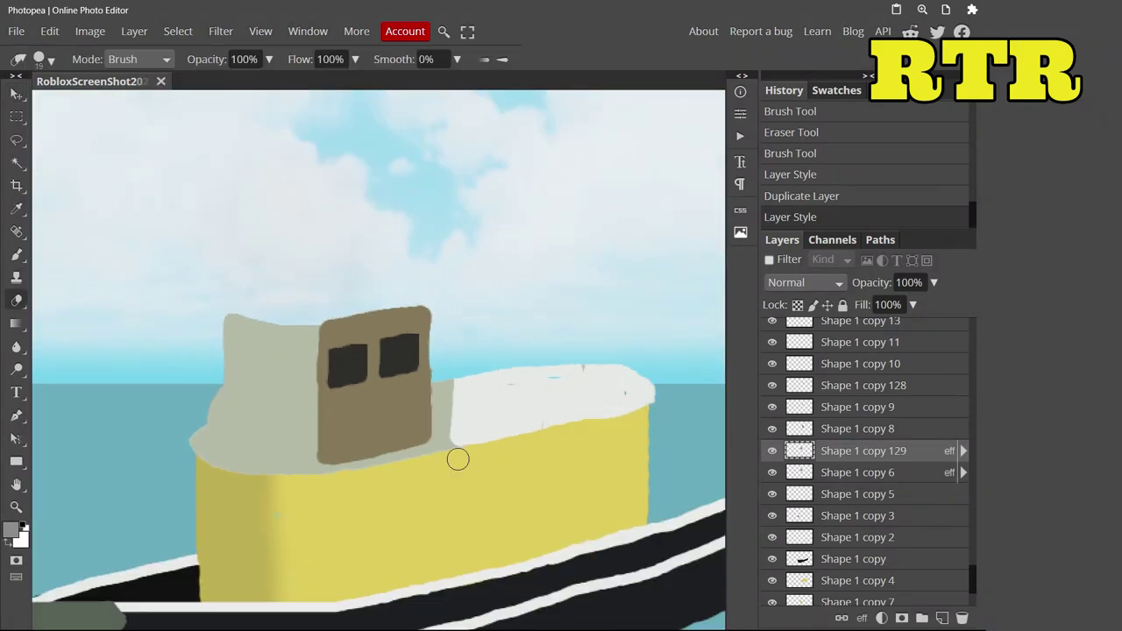
left_click_drag(237, 469, 210, 473)
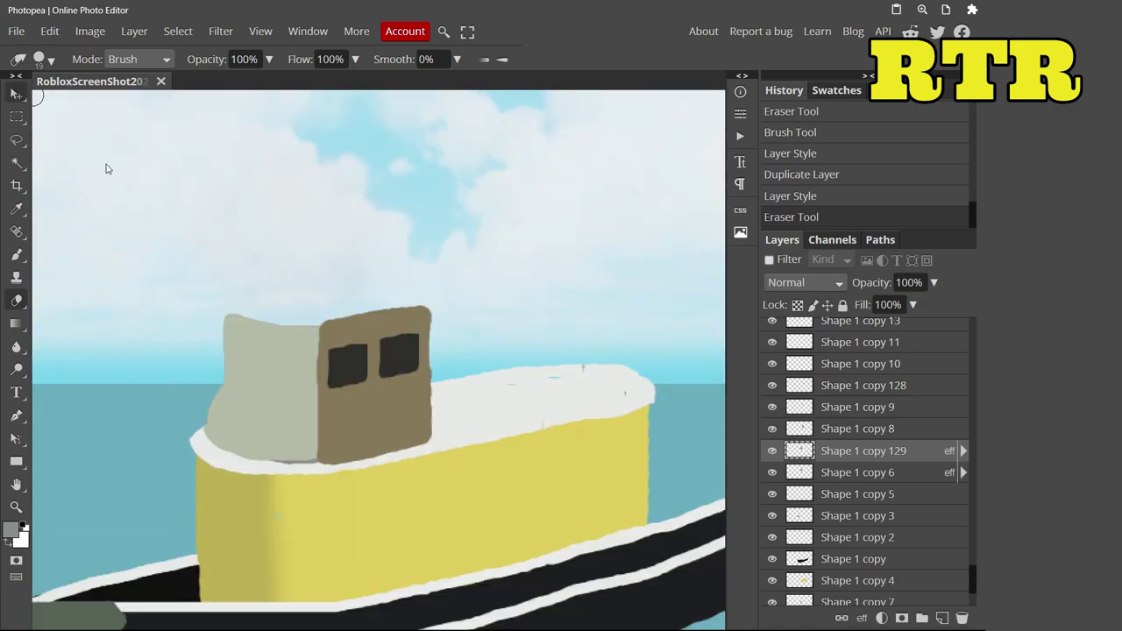
Step: Paint a blue roof over the wheelhouse on the Shape 1 copy 13 layer and build it up to a raised top
key("v")
key("b")
left_click(10, 530)
left_click(423, 373)
scroll(423, 374, "up", 2)
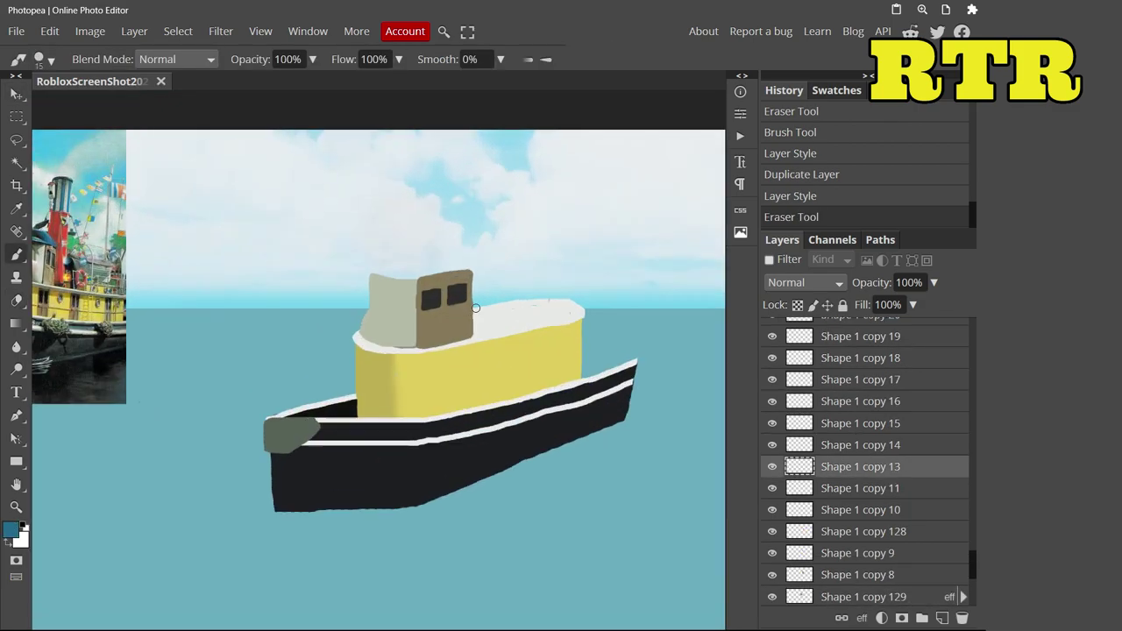
scroll(448, 292, "down", 3)
mouse_move(491, 249)
left_mouse_down()
mouse_move(201, 258)
mouse_move(360, 219)
mouse_move(401, 236)
left_mouse_up()
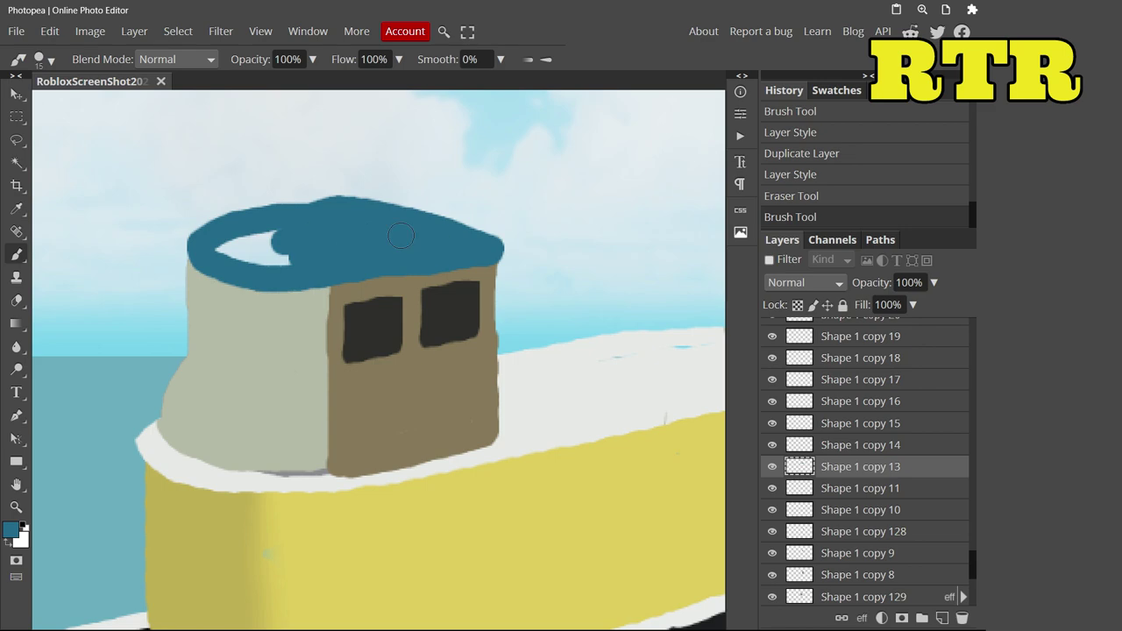
left_click_drag(352, 208, 352, 196)
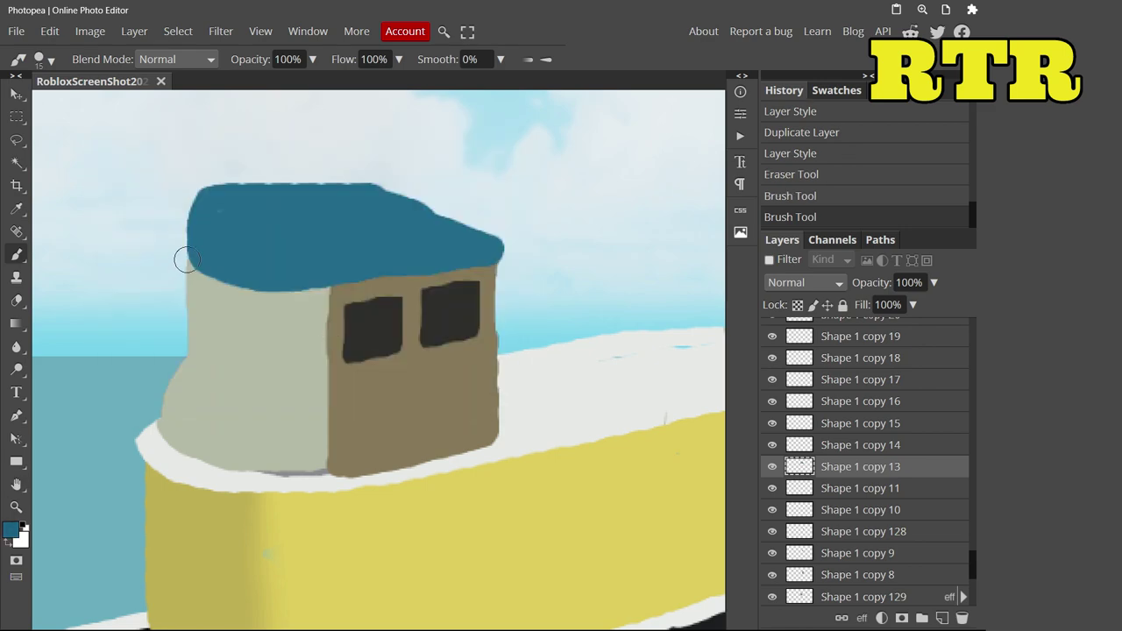
Step: Try shading the front end of the blue roof in a darker blue and softening it with the Blur tool
left_click_drag(266, 264, 252, 266)
scroll(265, 263, "down", 5)
scroll(419, 230, "up", 5)
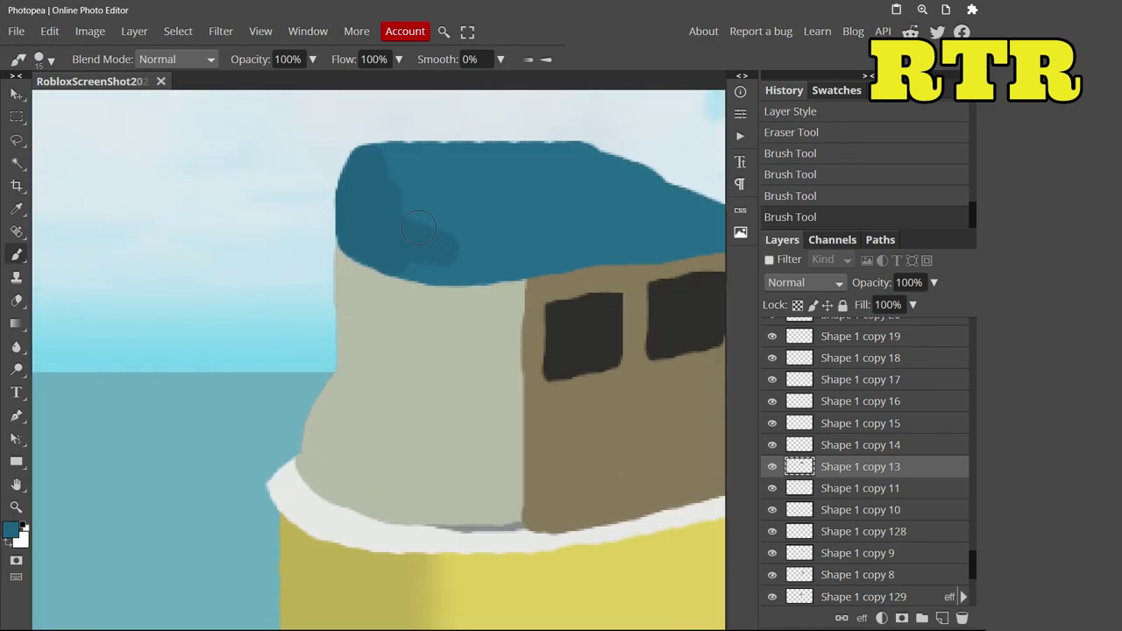
key("r")
left_click_drag(375, 264, 368, 202)
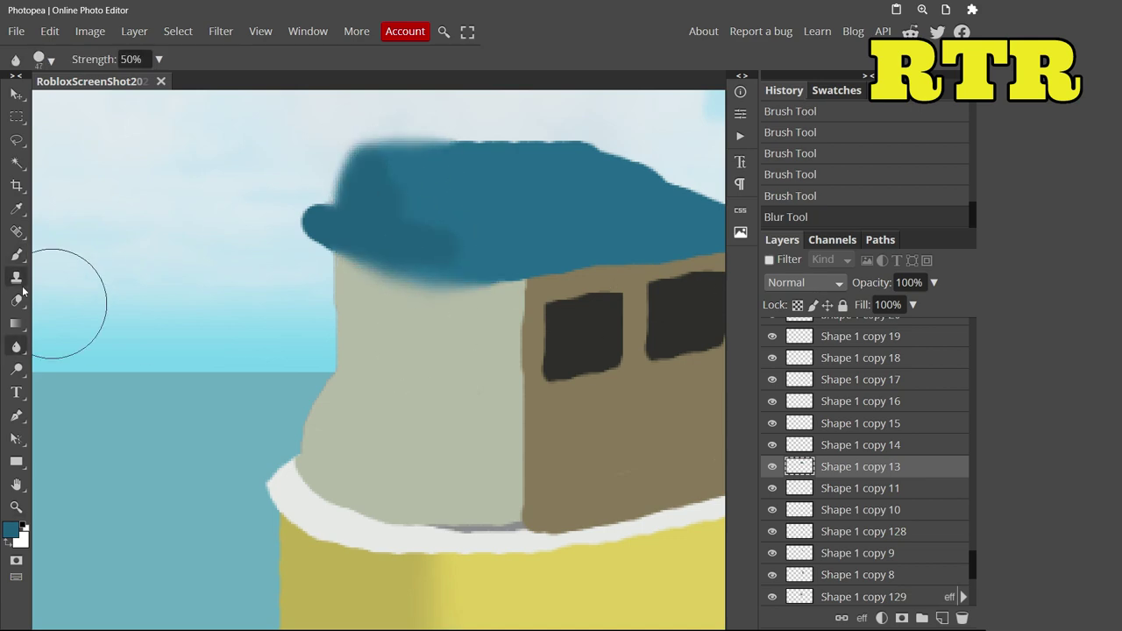
key("e")
key("ctrl+z")
key("ctrl+z")
key("ctrl+z")
key("ctrl+z")
Step: Try a rounded darker-blue shaded area on the roof's front end, refined with the eraser and brush
key("b")
mouse_move(431, 277)
left_mouse_down()
mouse_move(427, 172)
mouse_move(383, 149)
mouse_move(412, 180)
mouse_move(388, 250)
mouse_move(391, 233)
left_mouse_up()
key("ctrl+z")
key("r")
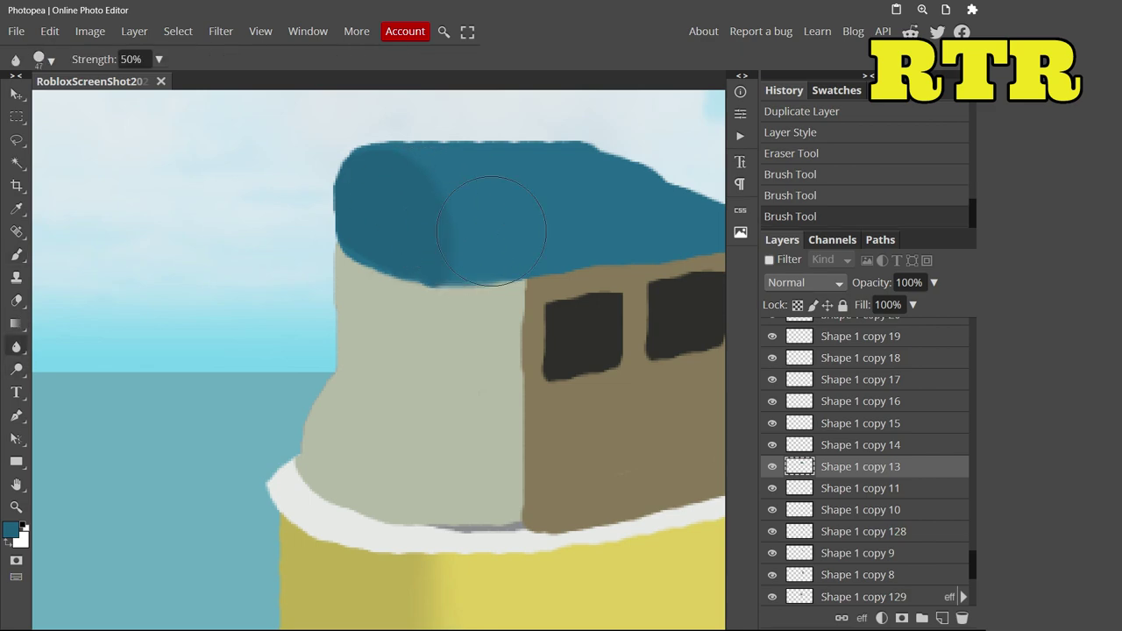
left_click(15, 300)
left_click_drag(412, 281, 491, 289)
key("ctrl+z")
left_click(16, 254)
left_click_drag(316, 263, 386, 263)
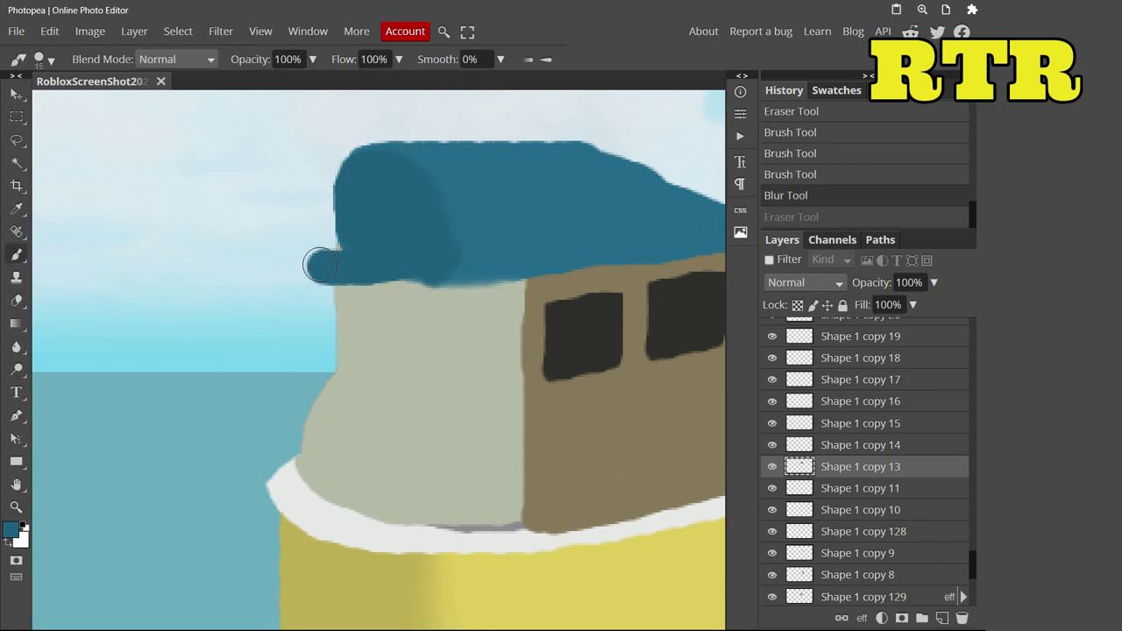
key("ctrl+z")
Step: Paint a protruding brim at the roof's front and cover the darker shading with the plain roof blue
mouse_move(480, 284)
left_mouse_down()
mouse_move(392, 251)
mouse_move(338, 259)
left_mouse_up()
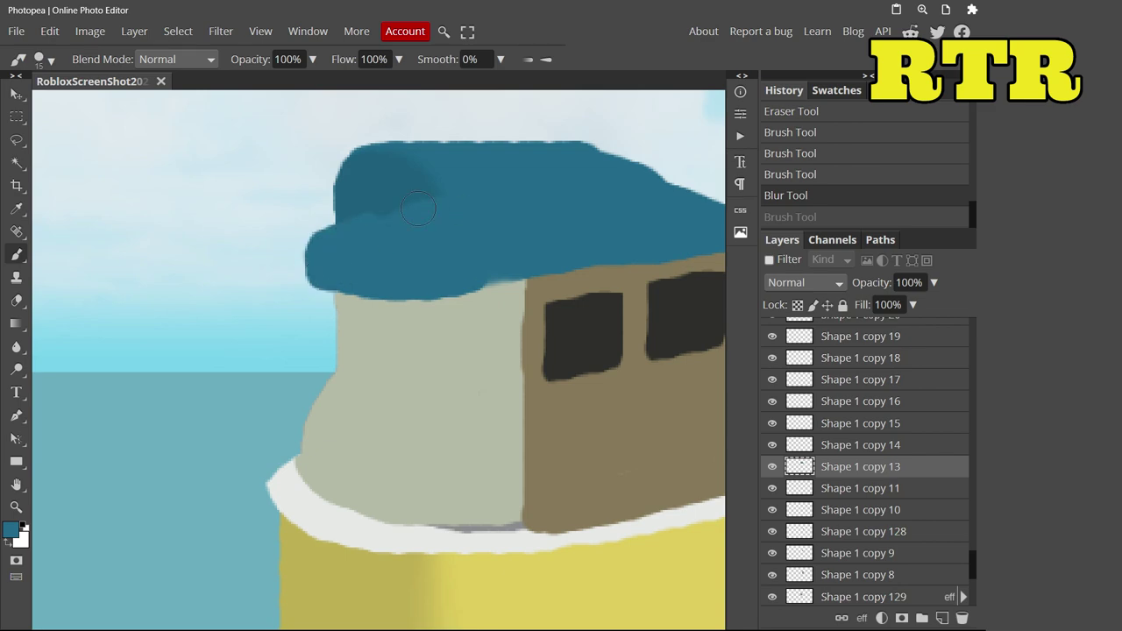
left_click_drag(368, 172, 408, 170)
scroll(409, 170, "down", 3)
scroll(511, 276, "up", 3)
scroll(511, 275, "up", 1)
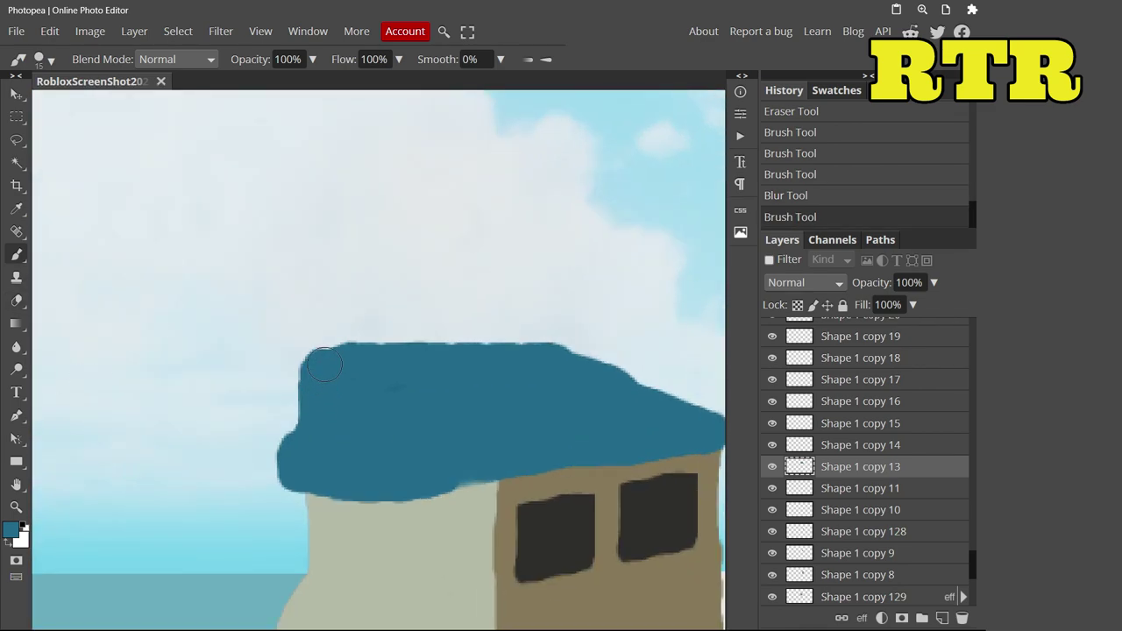
Step: Trim the blue roof's front and upper outline with the eraser and touch up its edges with the brush
left_click(16, 300)
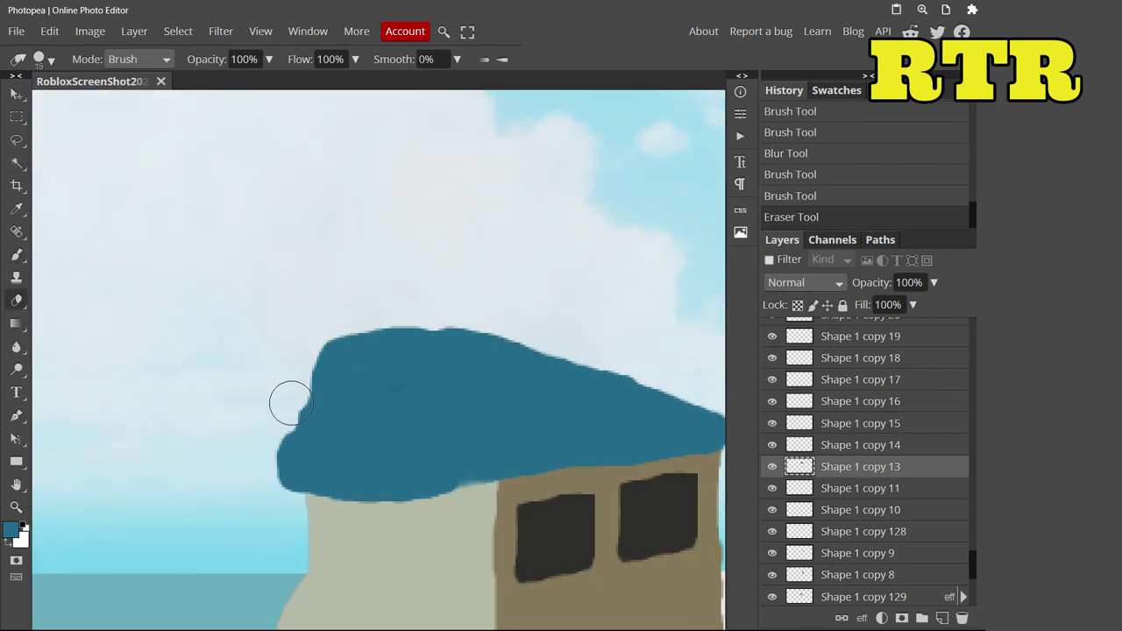
scroll(208, 331, "down", 3)
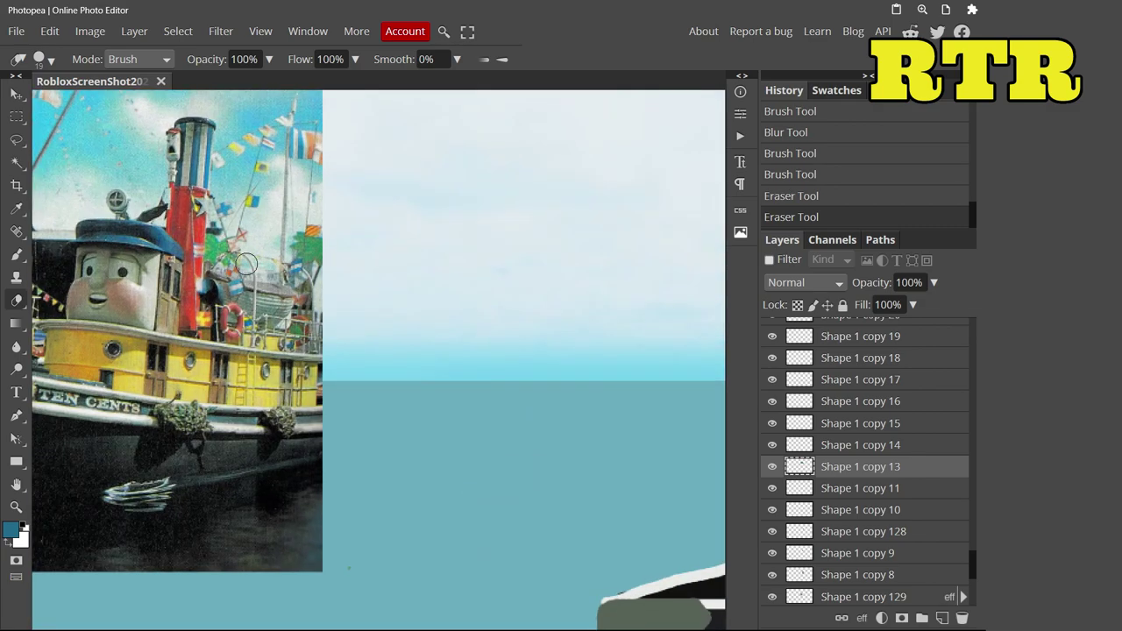
scroll(696, 275, "up", 3)
mouse_move(696, 275)
left_mouse_down()
mouse_move(302, 193)
mouse_move(673, 285)
mouse_move(589, 263)
mouse_move(610, 280)
left_mouse_up()
key("b")
scroll(674, 285, "down", 3)
scroll(623, 296, "up", 3)
Step: Reshape and narrow the blue roof on Shape 1 copy 13 with Puppet Warp and Free Transform
left_click(49, 31)
left_click(88, 334)
left_click(49, 31)
left_click(88, 374)
Step: Narrow the brown wheelhouse side on the Shape 1 copy 8 layer with Free Transform to match the roof's width
left_click(858, 575)
left_click(49, 30)
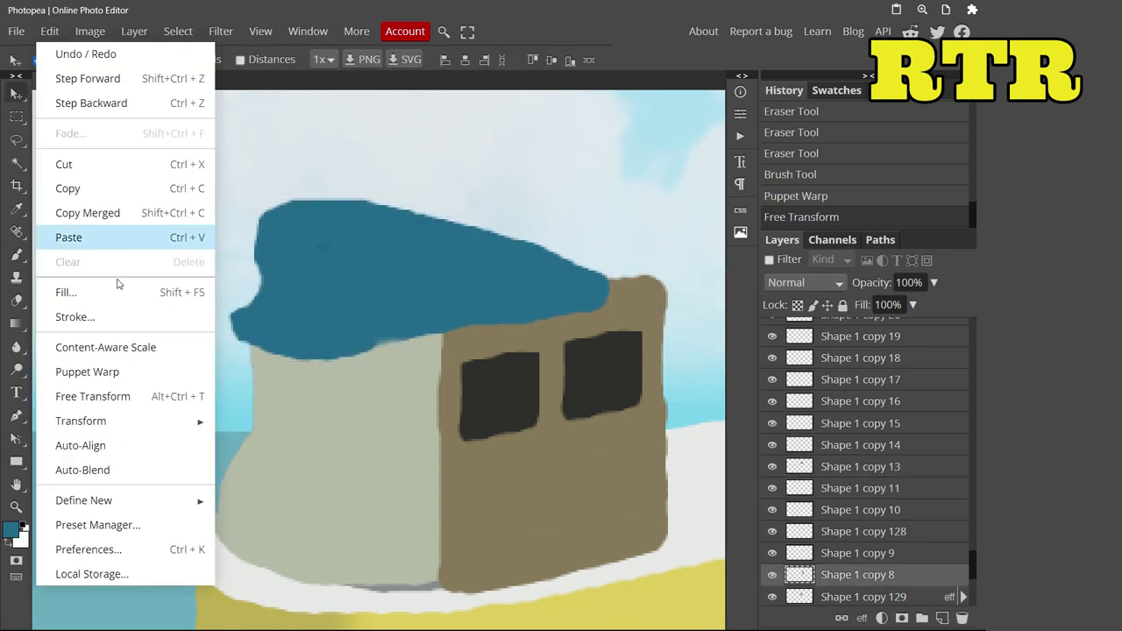
left_click(88, 375)
left_click_drag(668, 428, 610, 428)
left_click_drag(524, 594, 525, 583)
left_click_drag(523, 272, 526, 315)
left_click(629, 382)
Step: Shrink a wheelhouse window with Free Transform so it fits the narrowed brown side
left_click(49, 31)
left_click(87, 375)
left_click_drag(650, 435, 495, 378)
left_click(859, 488)
Step: Delete the Shape 1 copy 9 layer and duplicate Shape 1 copy 128, placing the copy as the other wheelhouse window
right_click(827, 554)
left_click(861, 203)
right_click(824, 532)
left_click(877, 230)
scroll(377, 363, "down", 5)
scroll(614, 316, "up", 5)
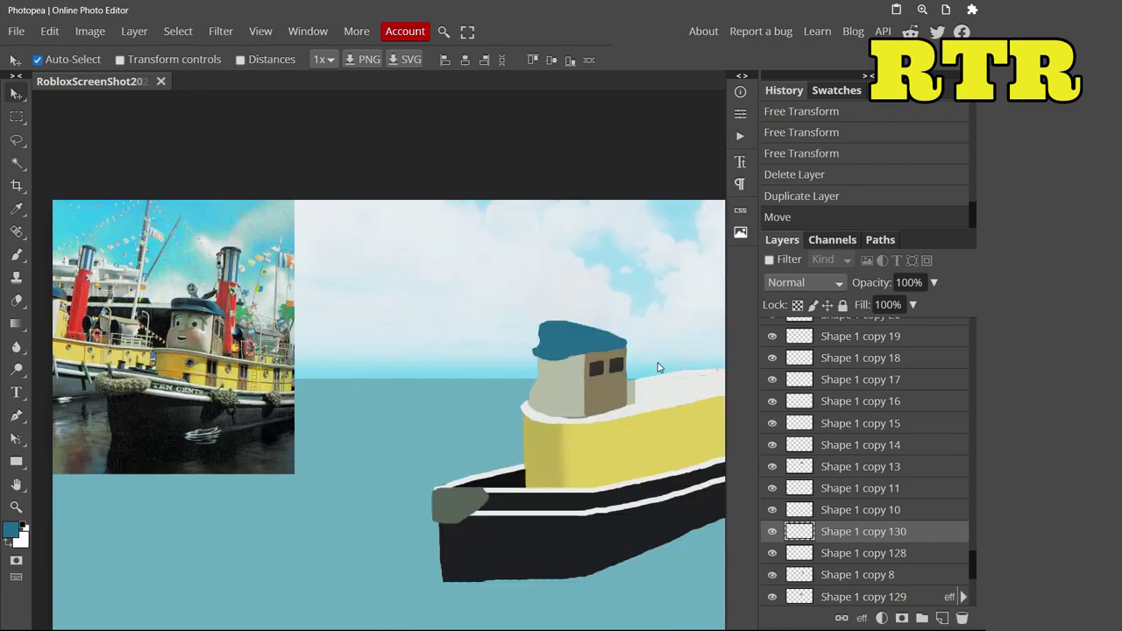
Step: Extend the white cabin top into a rounded rear end on Shape 1 copy 6 in off-white e8e9e8, covering its gaps and stray patches
left_click(580, 339)
key("b")
left_click(11, 529)
key("Return")
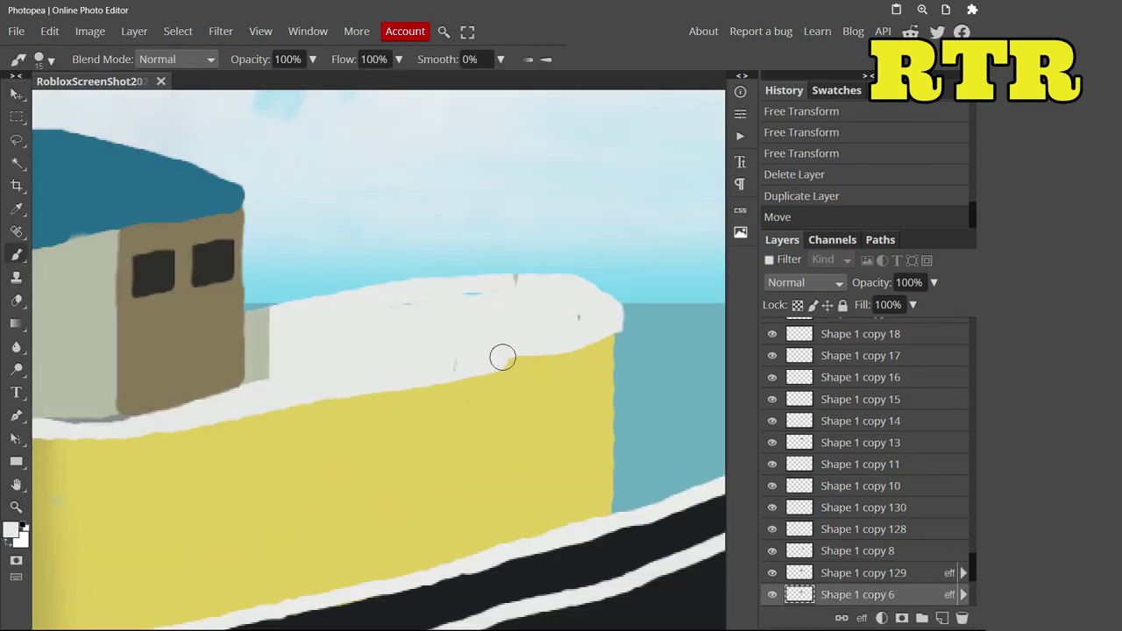
left_click(16, 94)
key("alt+bracketright")
left_click(16, 299)
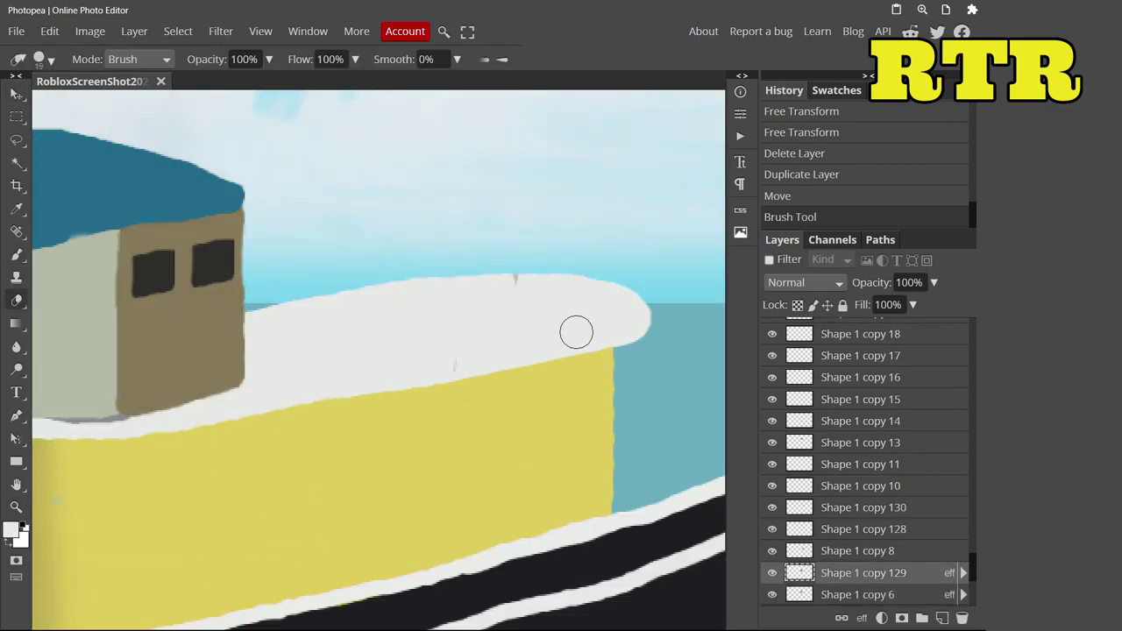
left_click(494, 322)
Step: Select the Shape 1 copy 7 layer and set the brush colour to the red of the reference tugboat's funnel
scroll(495, 321, "down", 3)
scroll(653, 366, "up", 4)
scroll(844, 579, "down", 2)
left_click(844, 579)
key("b")
left_click(10, 529)
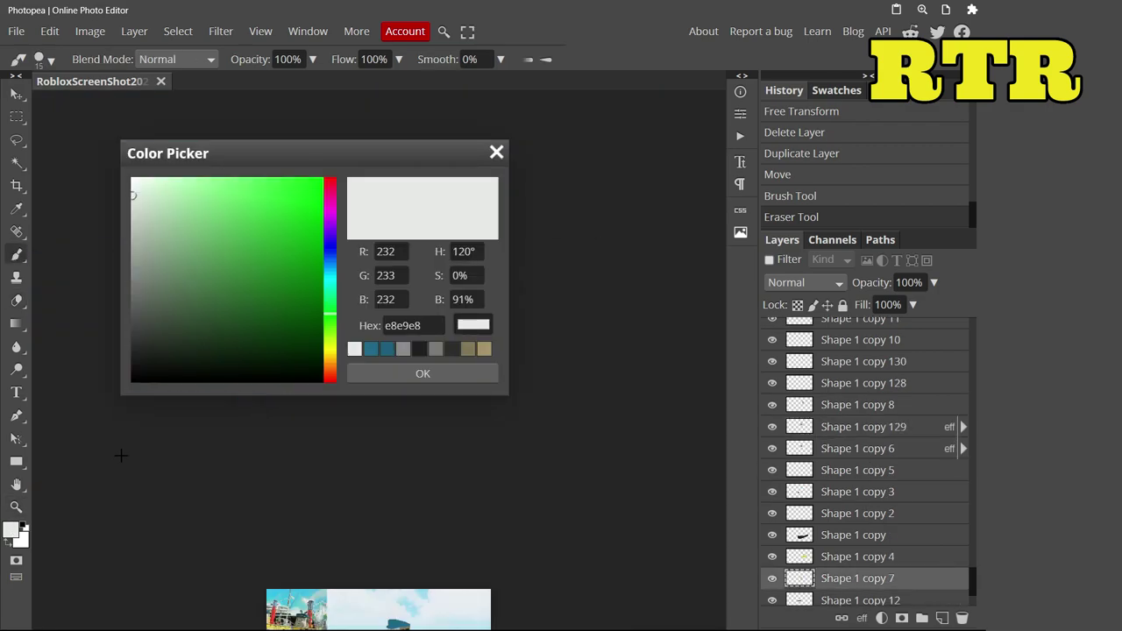
key("Return")
Step: Try painting a red funnel behind the wheelhouse on the Shape 1 copy 7 layer
scroll(429, 340, "up", 5)
left_click_drag(430, 316, 431, 366)
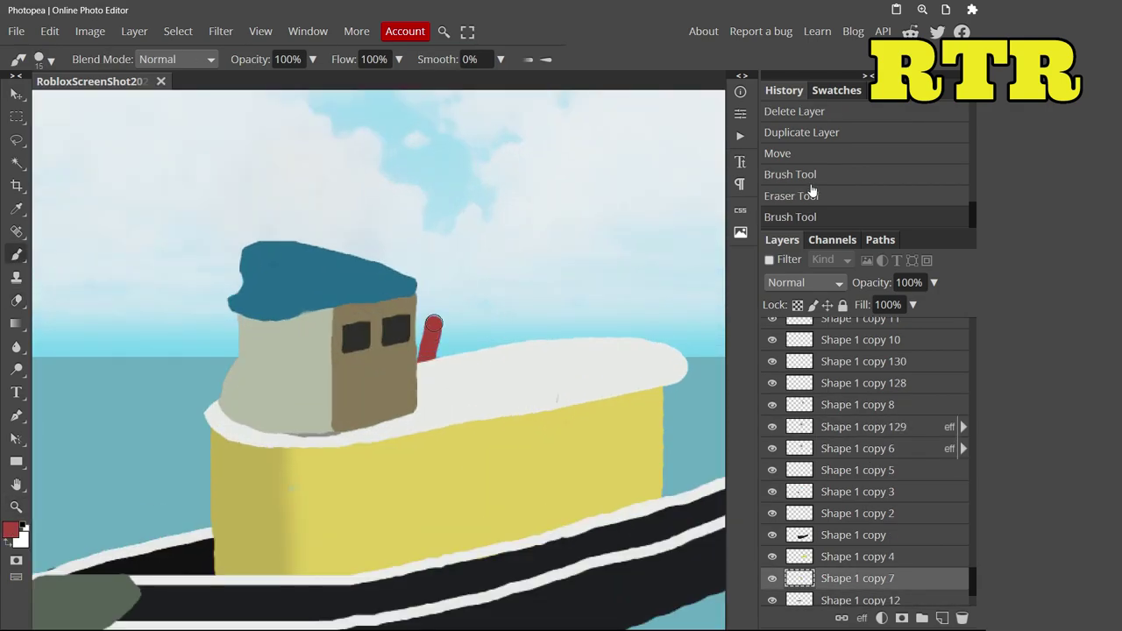
key("ctrl+z")
Step: Select the Shape 1 copy 6 layer and erase the outer edge of the white cabin top's rounded rear end
key("v")
left_click(526, 368)
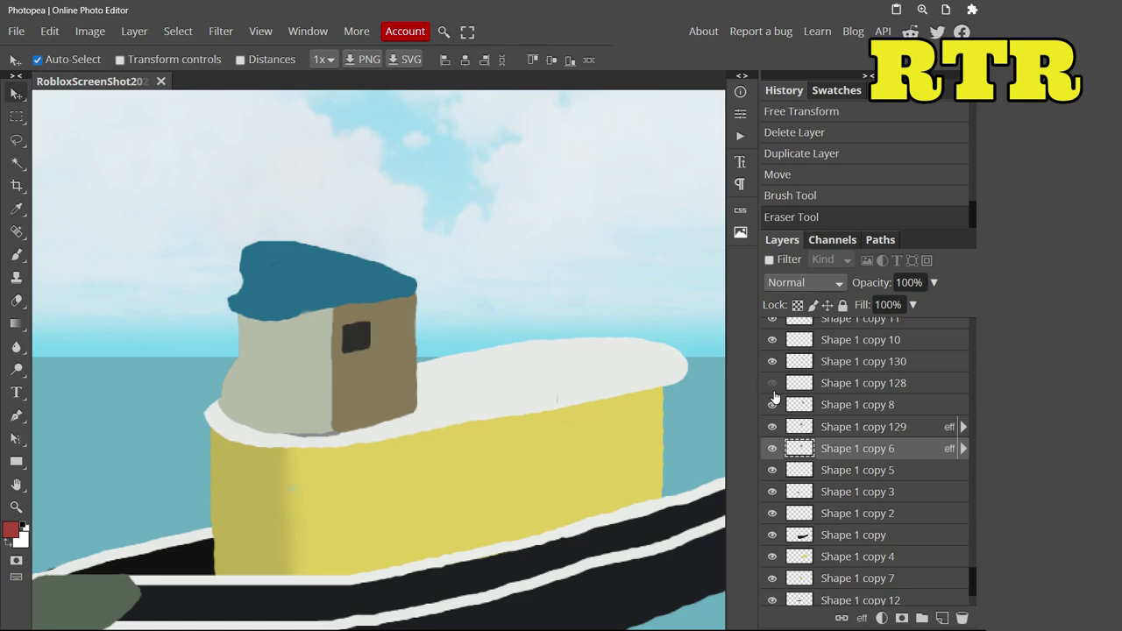
left_click(16, 300)
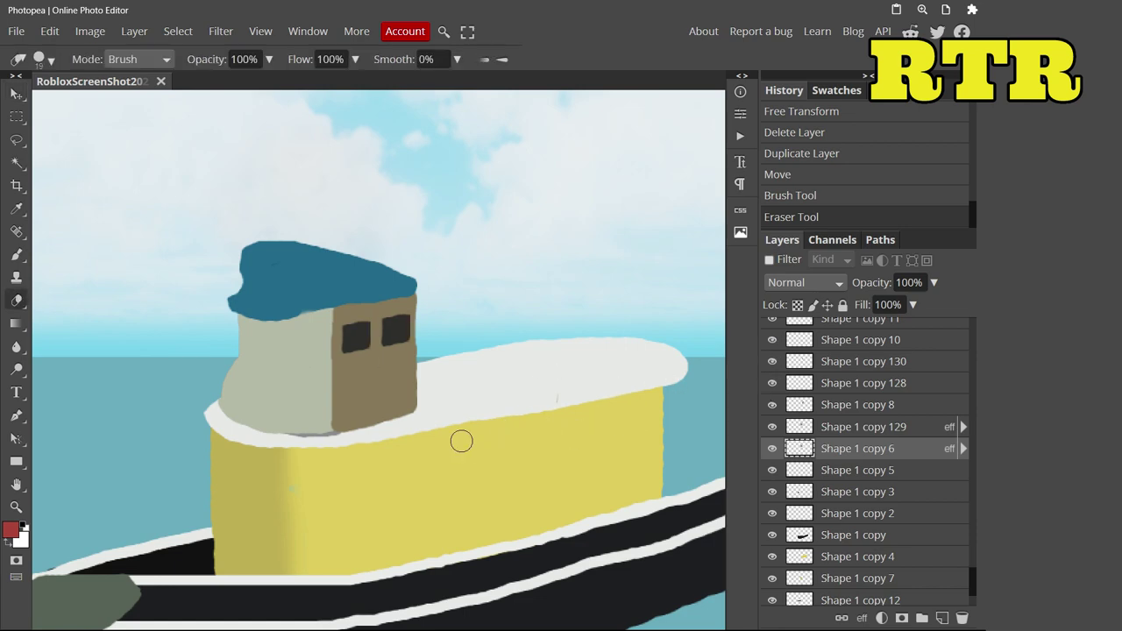
left_click(688, 335)
key("v")
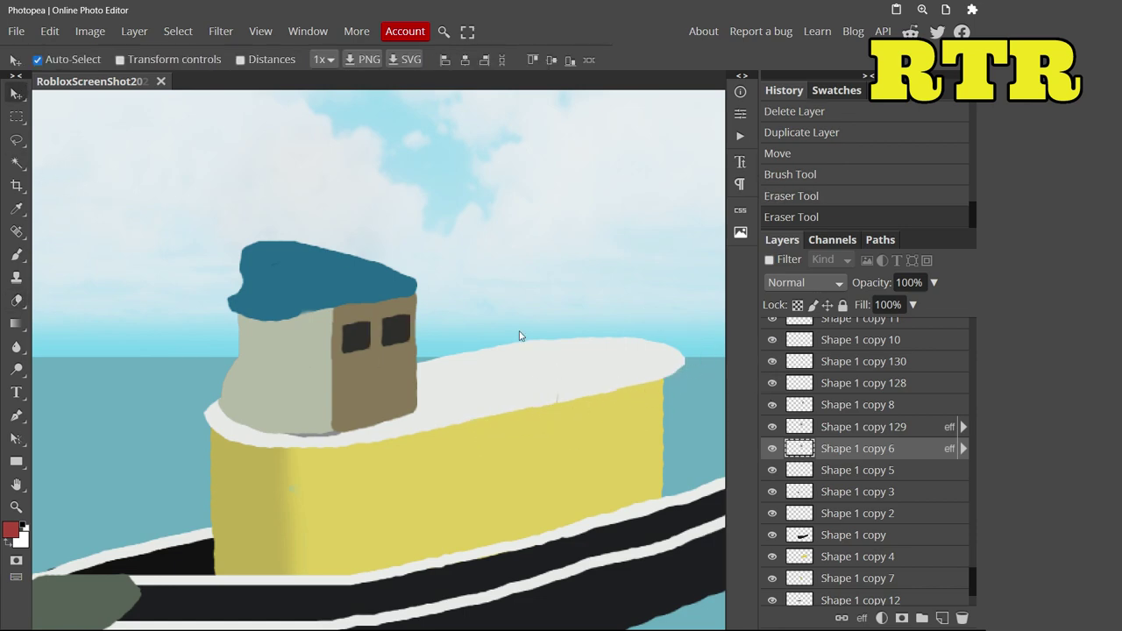
Step: Paint a tall, wide red funnel behind the wheelhouse on Shape 1 copy 6, rising well above the blue roof
key("b")
left_click_drag(445, 287, 446, 290)
key("ctrl+z")
left_click_drag(419, 399, 416, 200)
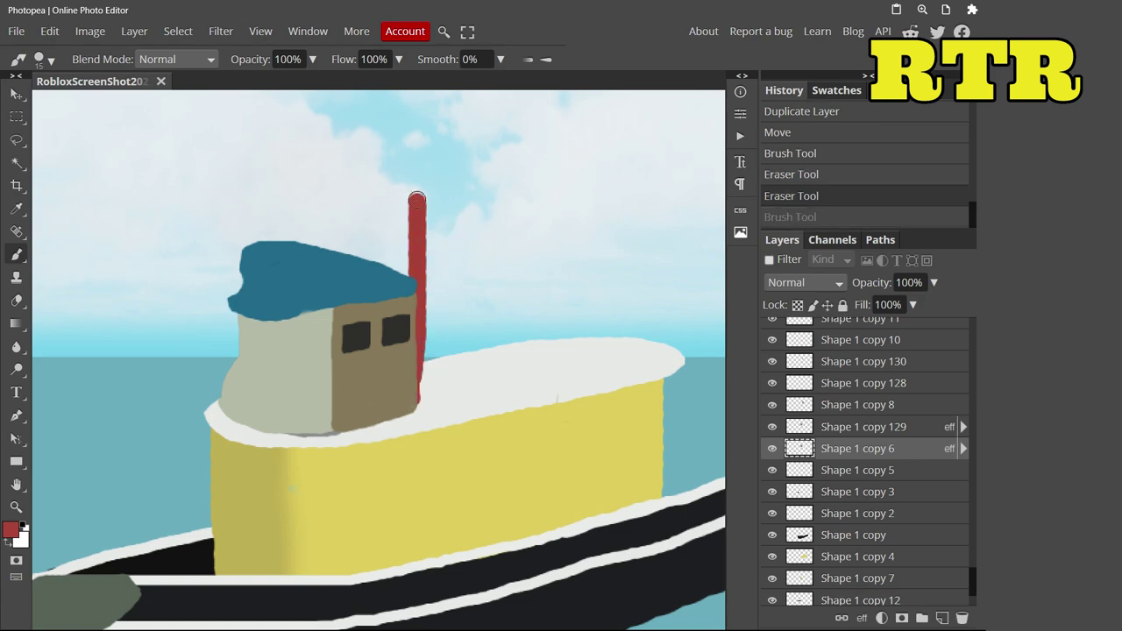
left_click_drag(412, 391, 413, 399)
key("ctrl+z")
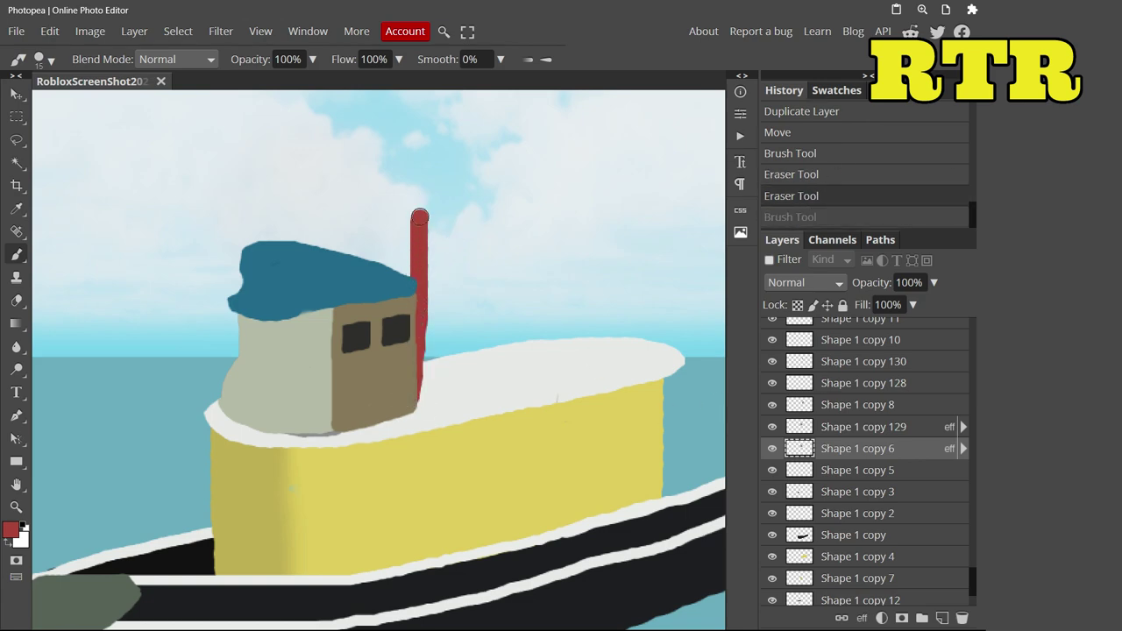
left_click_drag(420, 217, 421, 180)
left_click_drag(369, 260, 371, 237)
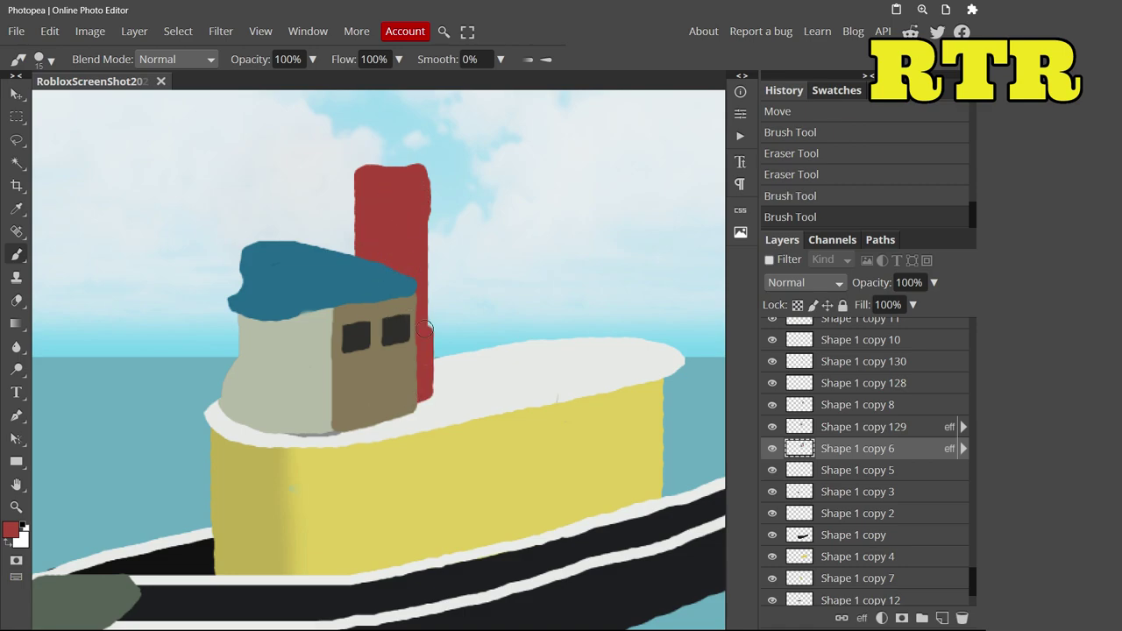
left_click_drag(424, 328, 426, 330)
Step: Touch up the upper corner of the red funnel with the brush
scroll(426, 330, "down", 5)
scroll(369, 256, "up", 6)
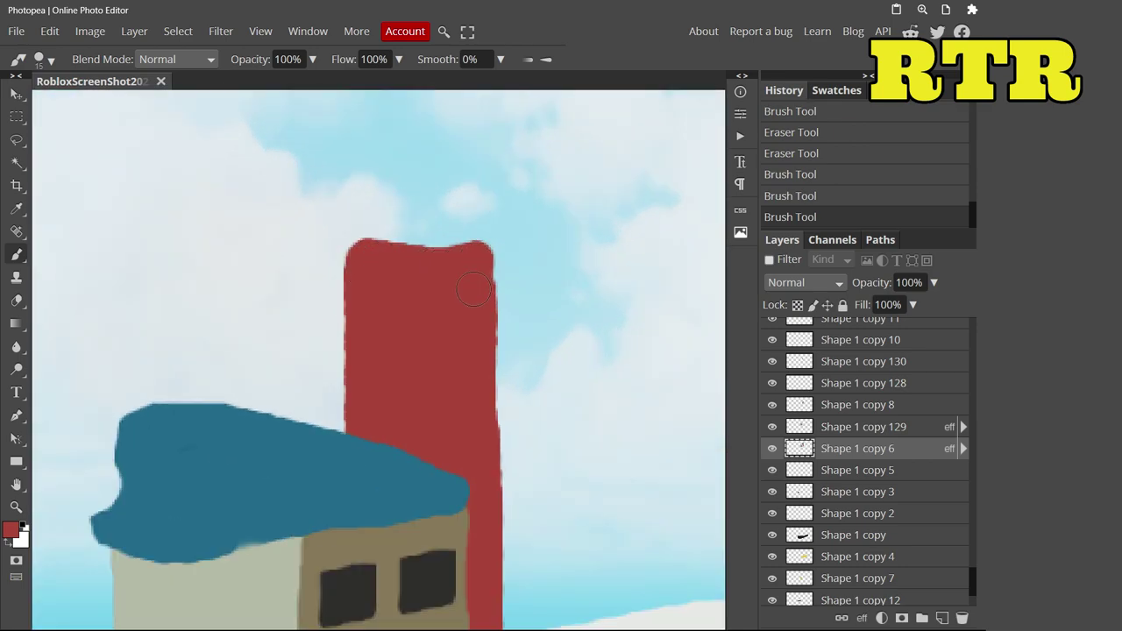
left_click(487, 263)
scroll(487, 263, "down", 5)
scroll(377, 351, "up", 4)
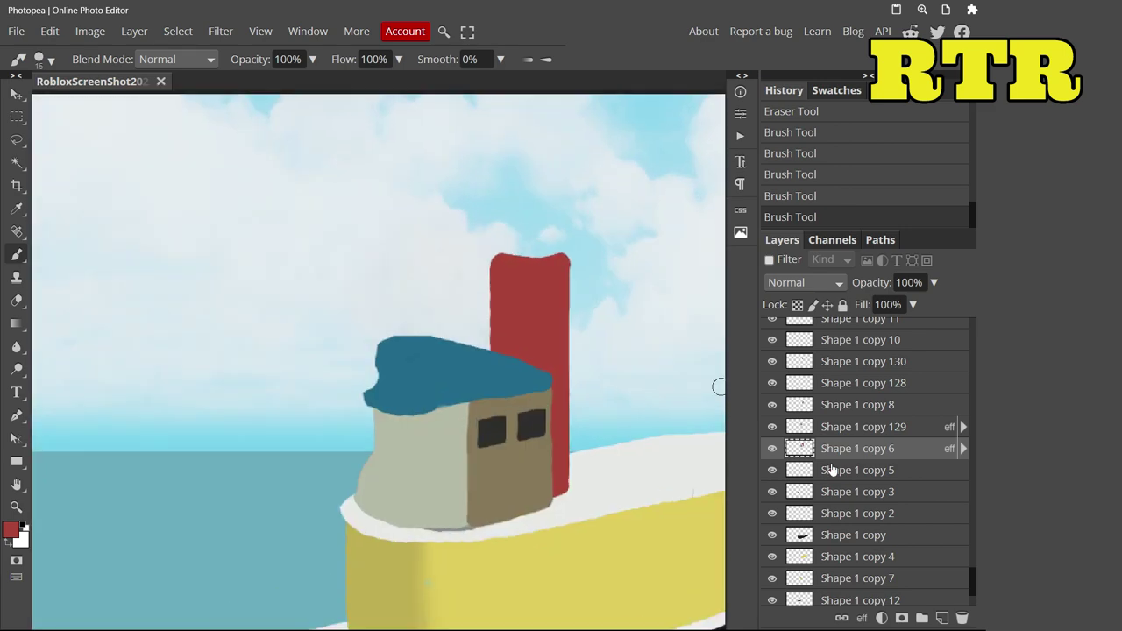
Step: Paint two pale grey vertical stripes above the red funnel on Shape 1 copy 5 with a 12 px brush
left_click(858, 470)
scroll(365, 383, "down", 3)
left_click(11, 530)
left_click(140, 242)
left_click(422, 374)
scroll(377, 360, "up", 3)
left_click(39, 59)
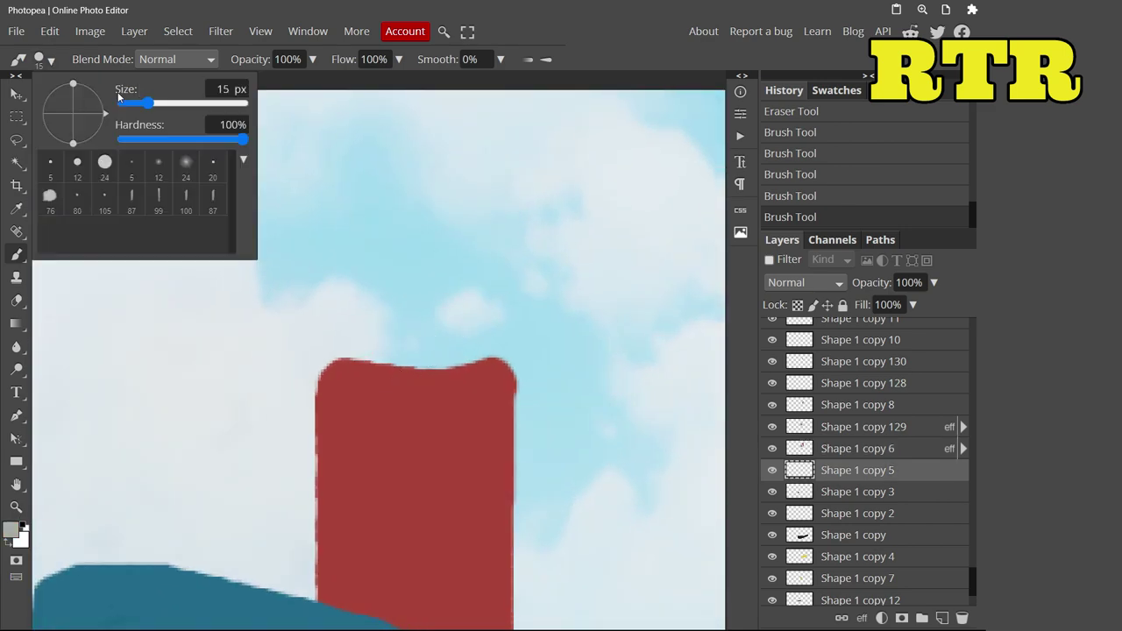
left_click(380, 357)
left_click_drag(377, 193, 380, 390)
mouse_move(461, 367)
left_mouse_down()
mouse_move(447, 268)
mouse_move(449, 187)
mouse_move(456, 263)
mouse_move(452, 167)
left_mouse_up()
left_click(830, 195)
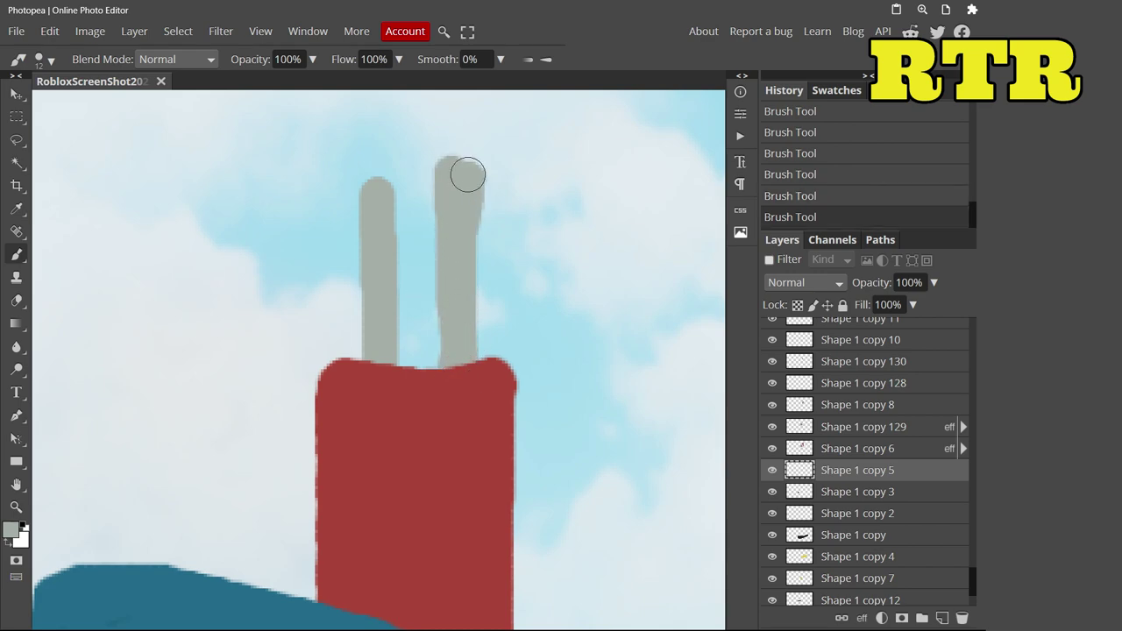
left_click_drag(356, 386, 360, 215)
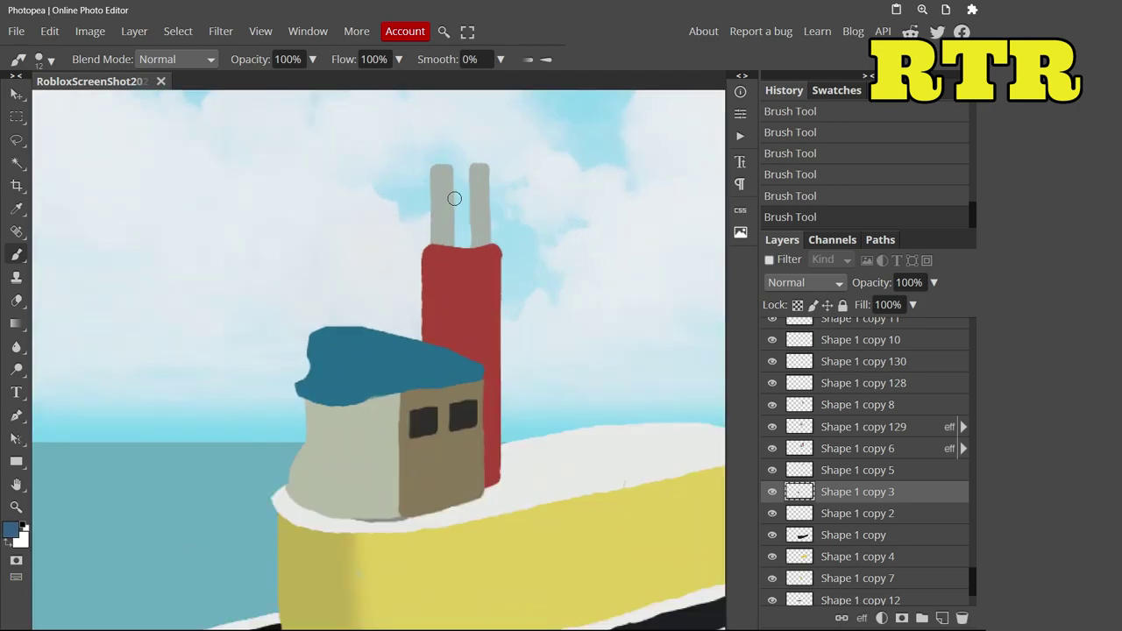
Step: Paint blue around and between the grey funnel stripes on the Shape 1 copy 3 layer
scroll(455, 198, "up", 2)
left_click_drag(393, 309, 403, 189)
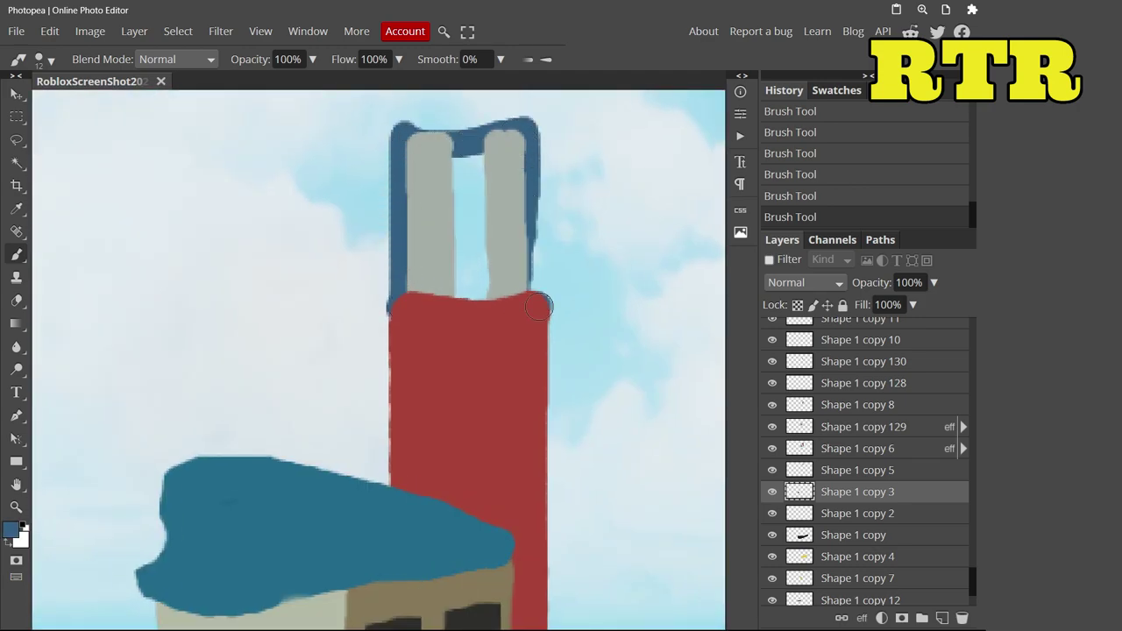
mouse_move(540, 307)
left_mouse_down()
mouse_move(544, 164)
mouse_move(512, 132)
mouse_move(482, 286)
mouse_move(468, 156)
left_mouse_up()
Step: Trim the blue funnel band's upper and outer edges with the eraser and retouch its corners in blue
scroll(386, 618, "up", 3)
key("e")
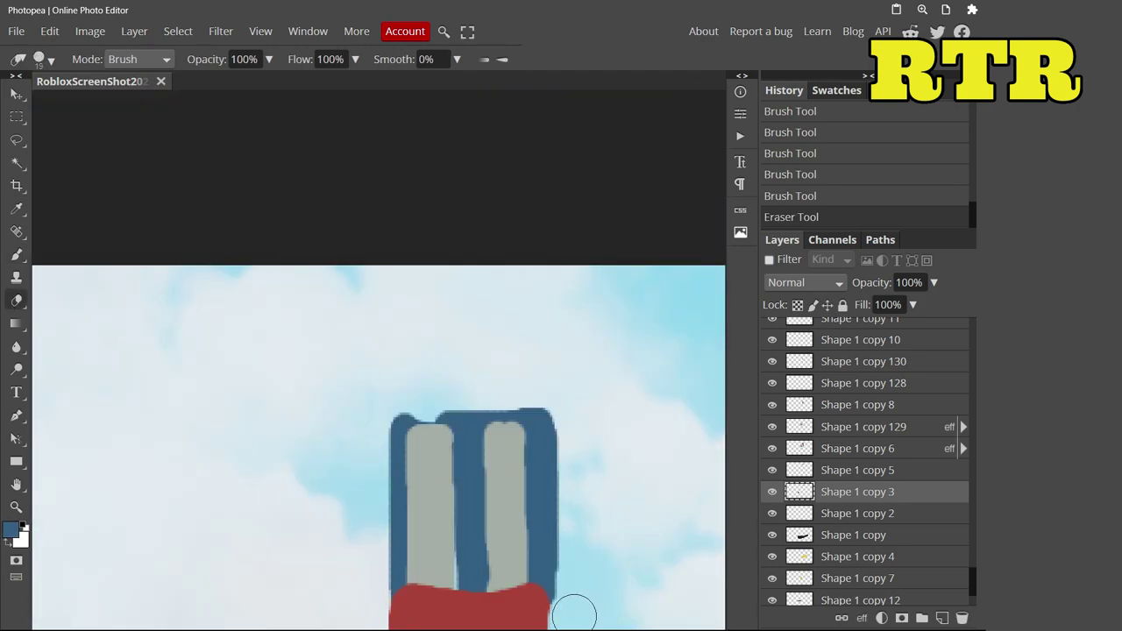
left_click_drag(573, 396, 513, 401)
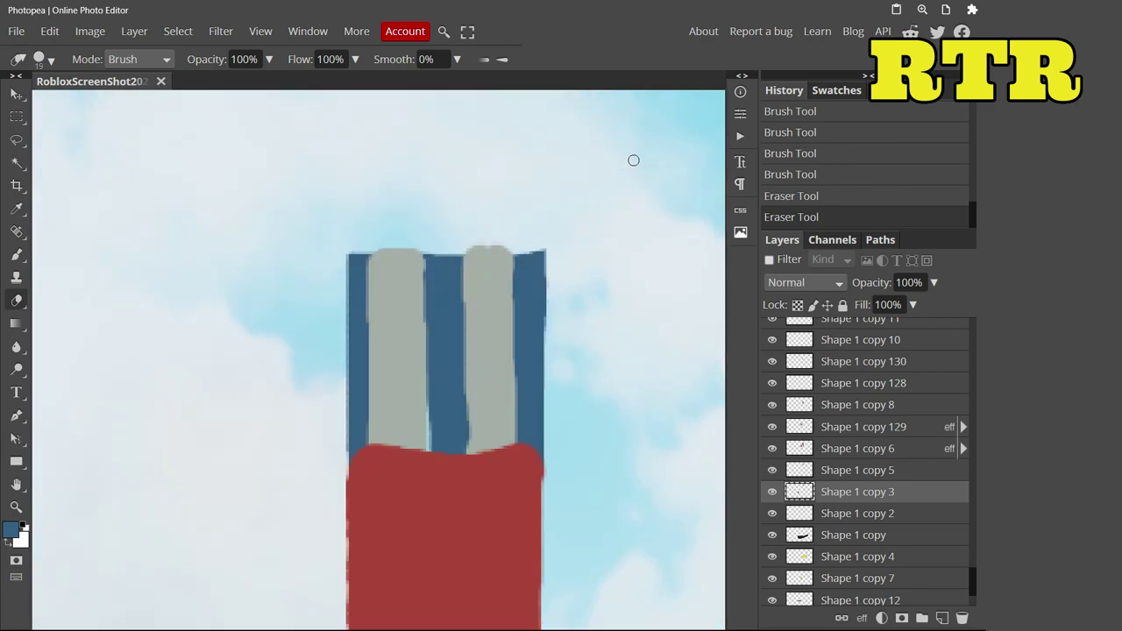
scroll(633, 161, "up", 1)
key("b")
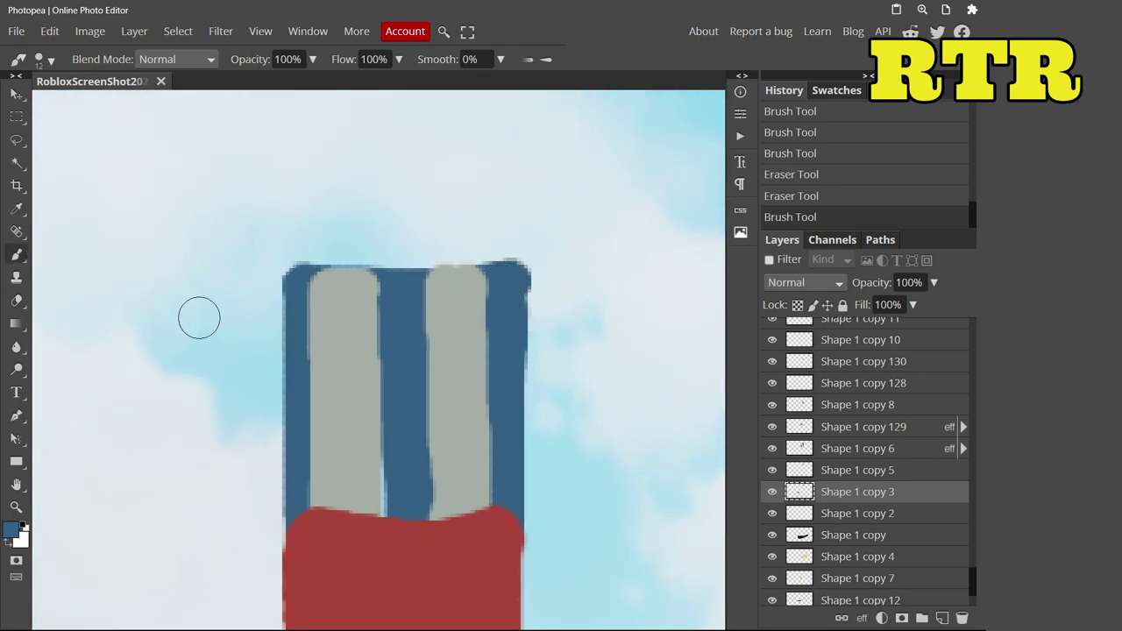
key("e")
Step: Paint a near-black rim across the funnel's top on Shape 1 copy 5 with a 7 px brush
key("b")
left_click(10, 529)
left_click(137, 346)
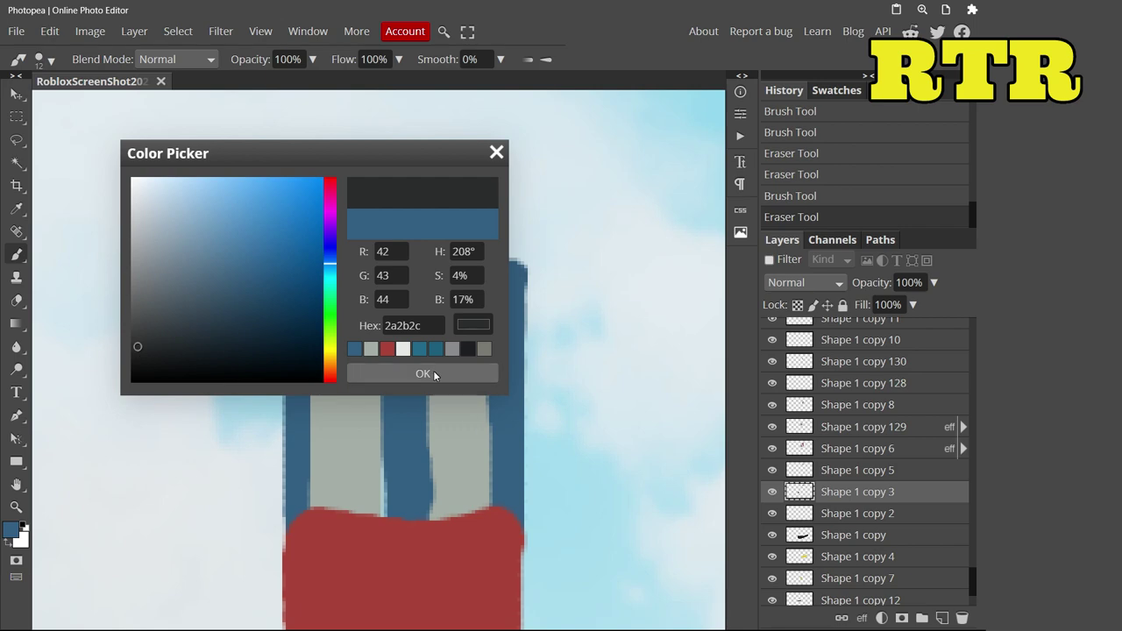
left_click(426, 374)
left_click(50, 59)
left_click_drag(133, 101, 125, 100)
left_click_drag(296, 272, 376, 275)
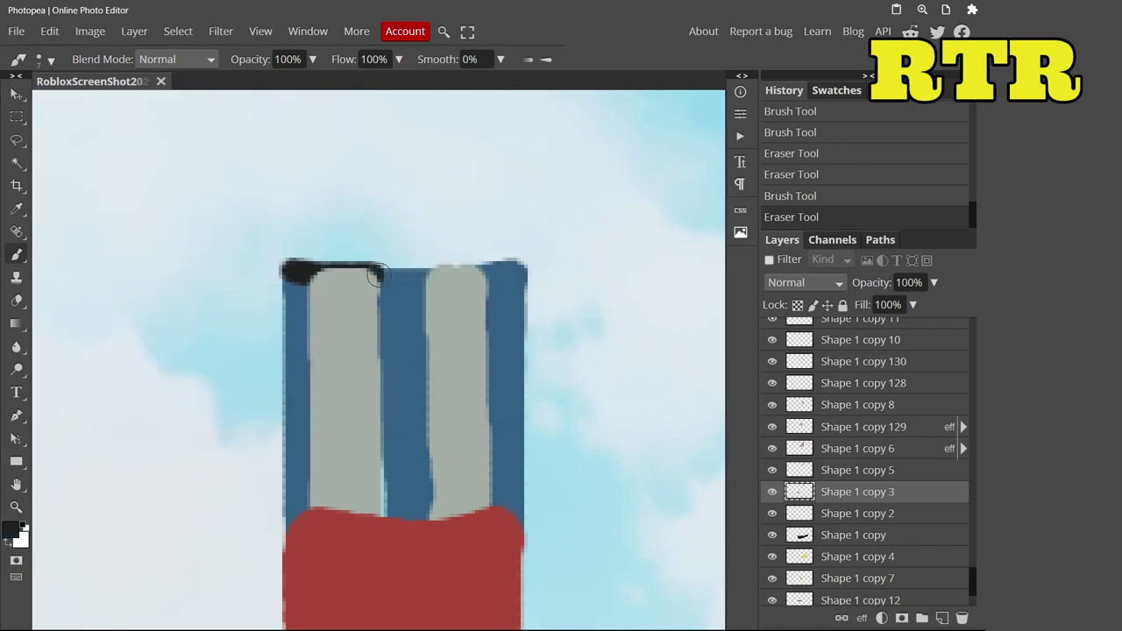
key("ctrl+z")
key("alt+bracketright")
left_click_drag(285, 263, 528, 264)
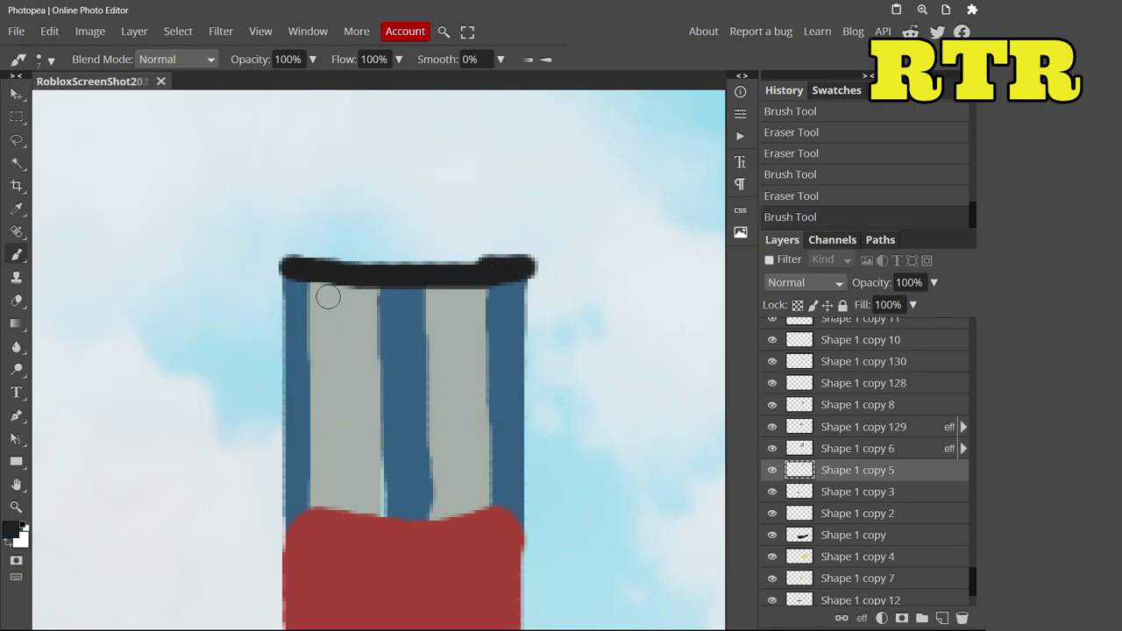
left_click_drag(422, 267, 504, 265)
Step: Extend the yellow cabin side on Shape 1 copy 4 to the white top's rear end in yellow decb56, and select Shape 1 copy 6
key("ctrl+0")
scroll(158, 290, "up", 5)
scroll(368, 351, "down", 5)
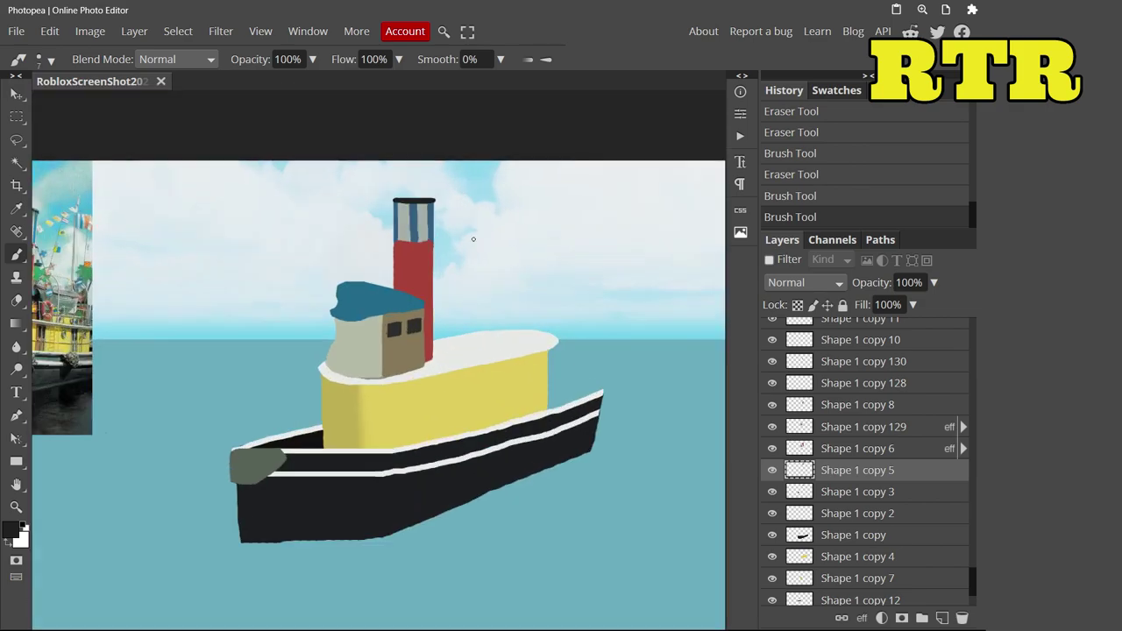
scroll(491, 313, "up", 5)
left_click(492, 314, "ctrl")
left_click(11, 530)
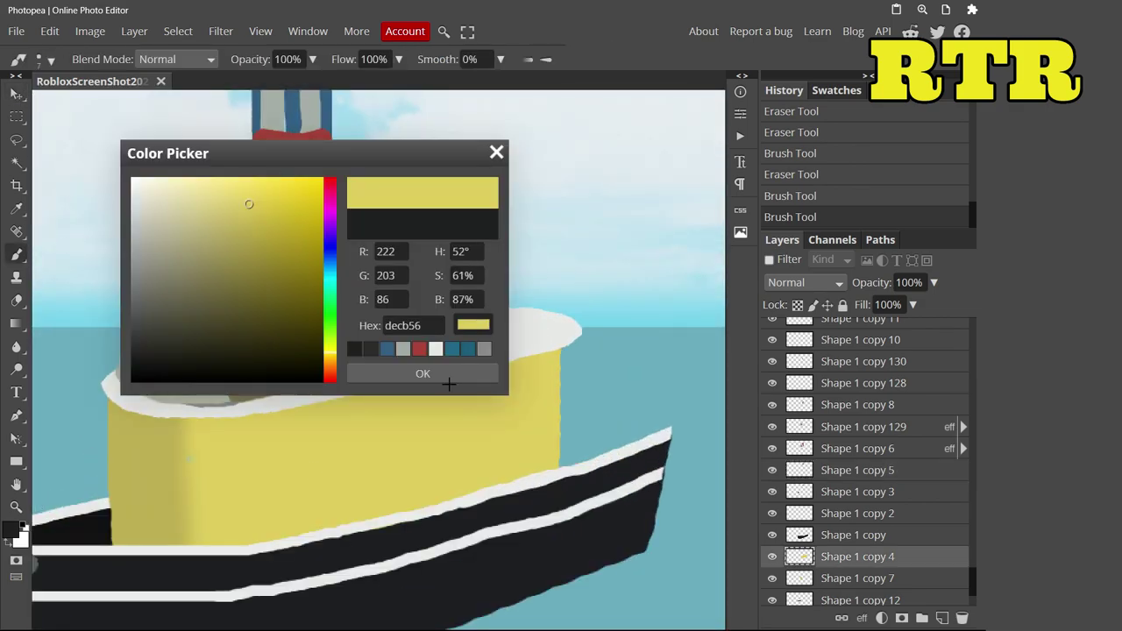
left_click(447, 381)
left_click(563, 352, "ctrl")
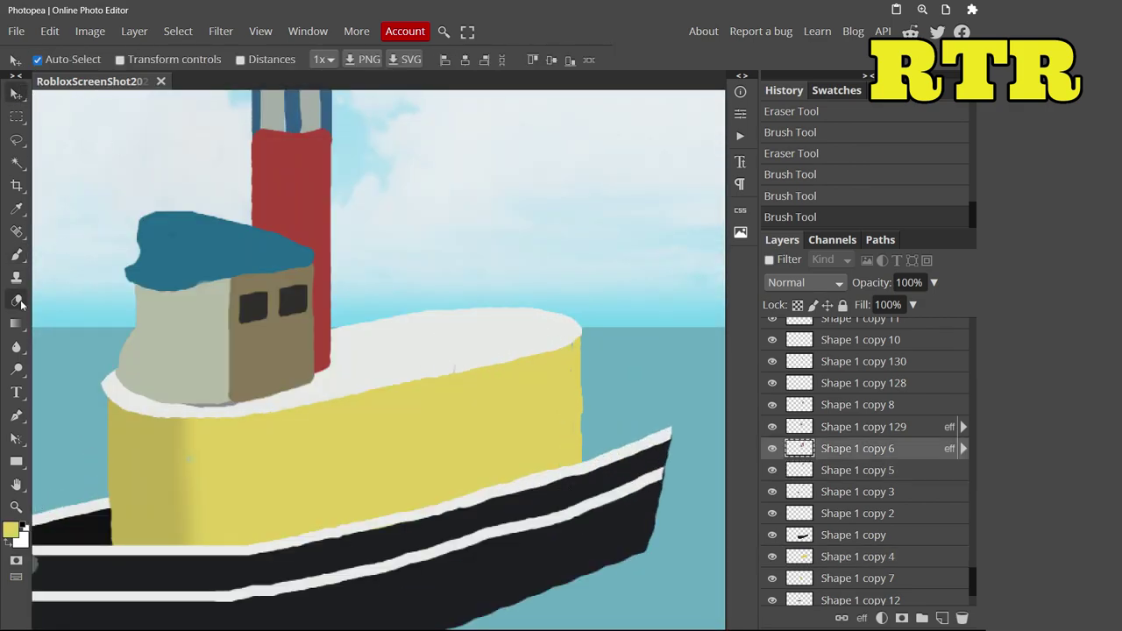
Step: Trim the white cabin top's edge with the eraser and reshape its outline in white on Shape 1 copy 7
key("e")
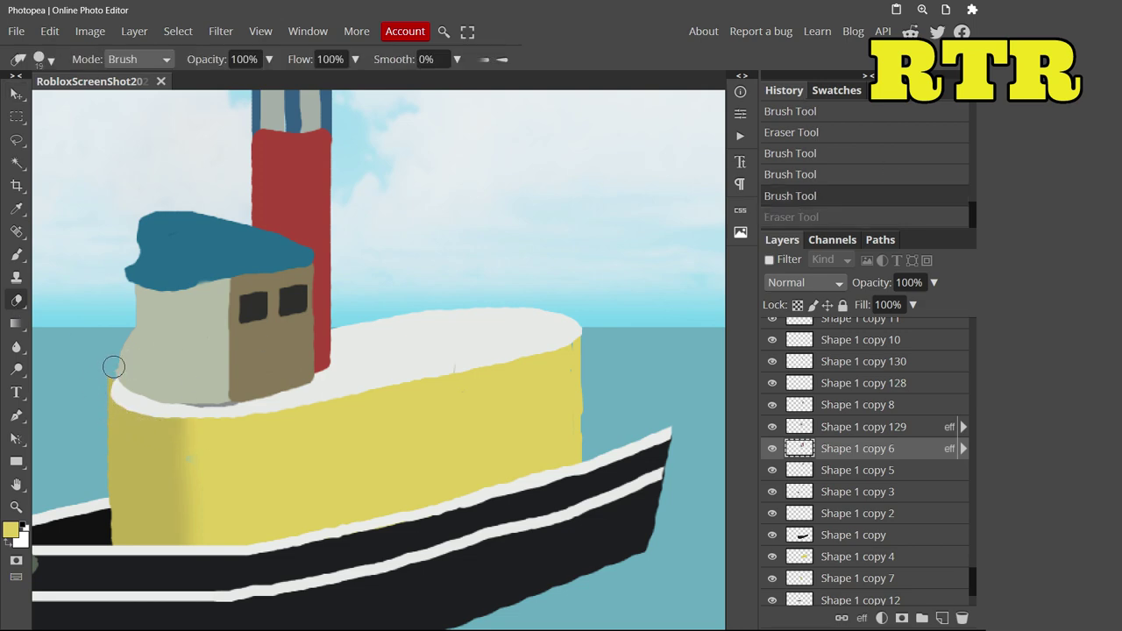
key("ctrl+shift+z")
left_click(117, 386, "ctrl")
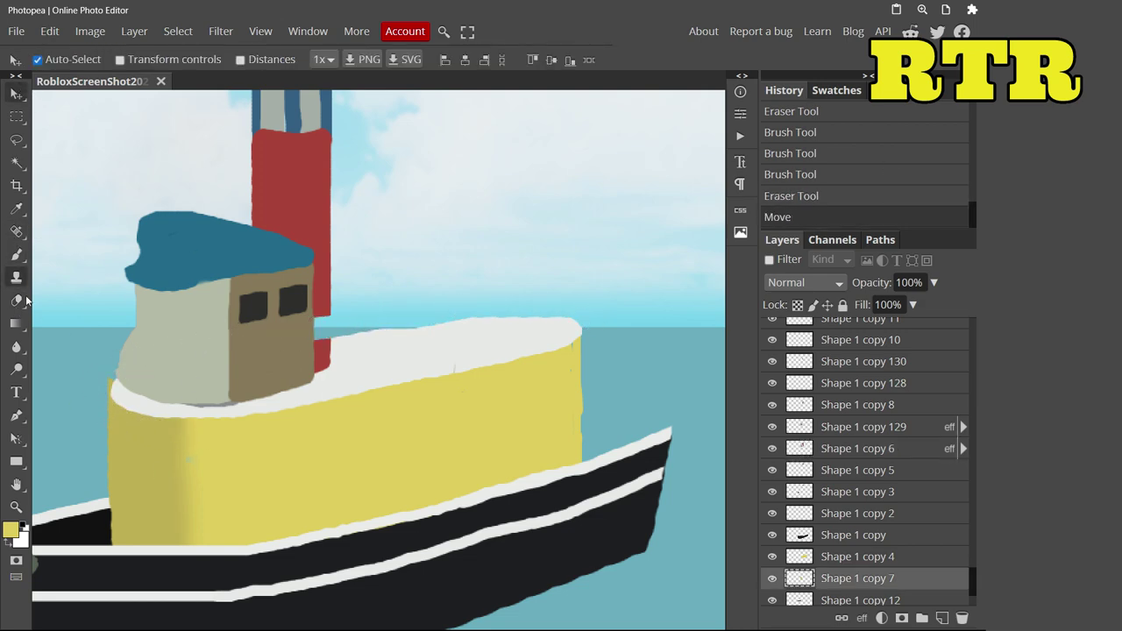
key("b")
left_click(11, 529)
left_click(113, 394)
key("Return")
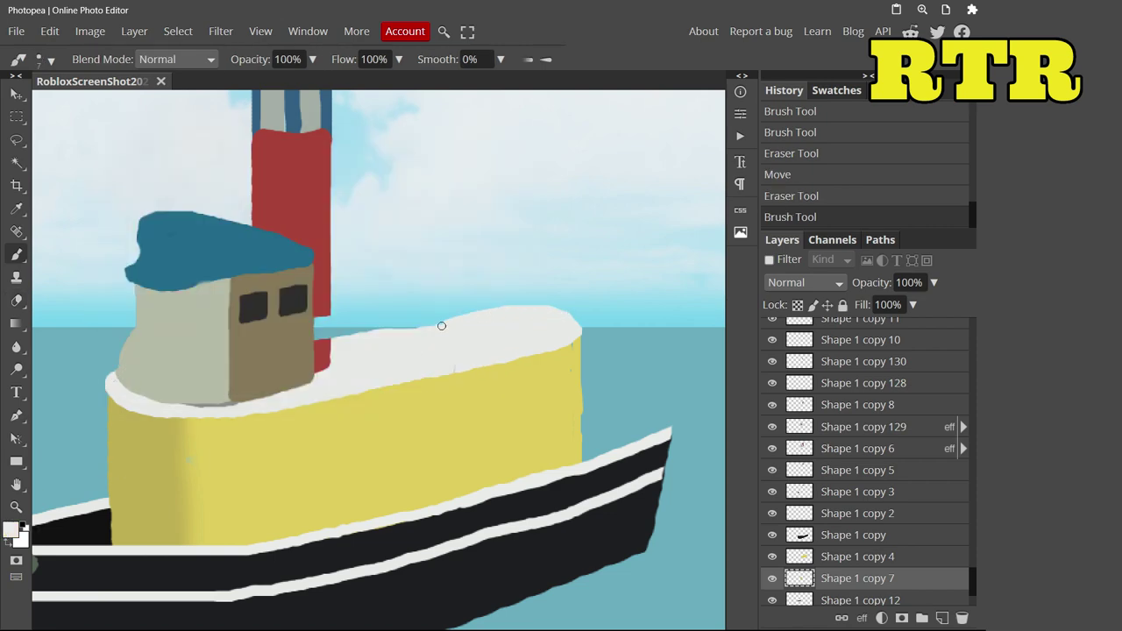
key("e")
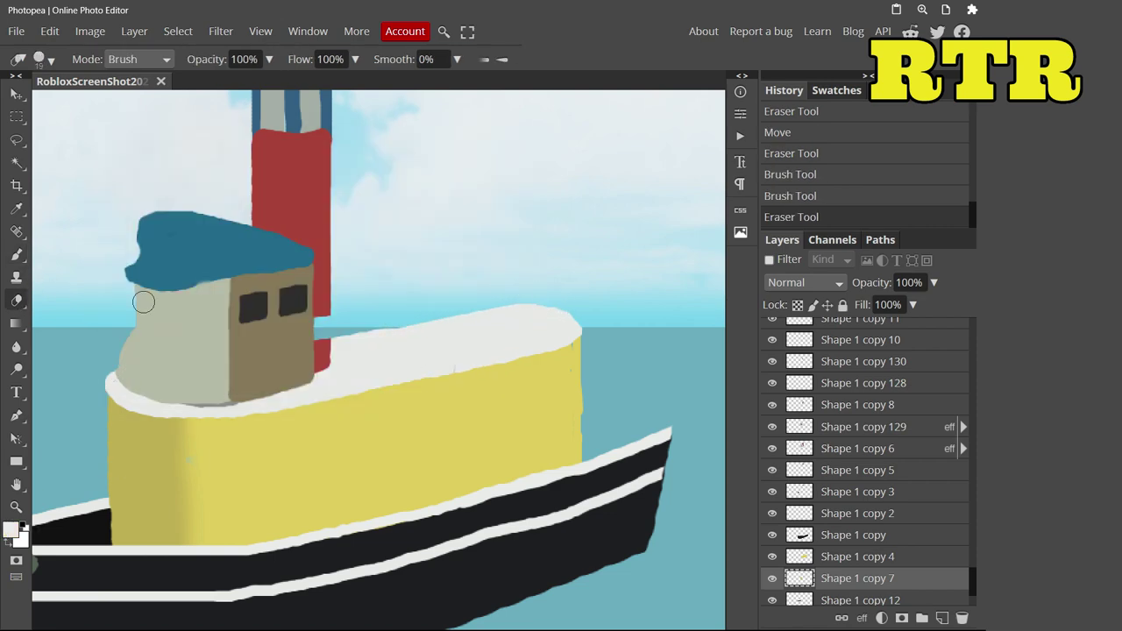
Step: Fill the erased gap near the funnel's base in the funnel's red
key("b")
left_click(11, 530)
left_click(326, 412)
key("Return")
scroll(351, 439, "up", 5)
mouse_move(329, 566)
left_mouse_down()
mouse_move(359, 396)
mouse_move(377, 548)
mouse_move(371, 461)
left_mouse_up()
scroll(371, 461, "down", 5)
scroll(470, 311, "up", 4)
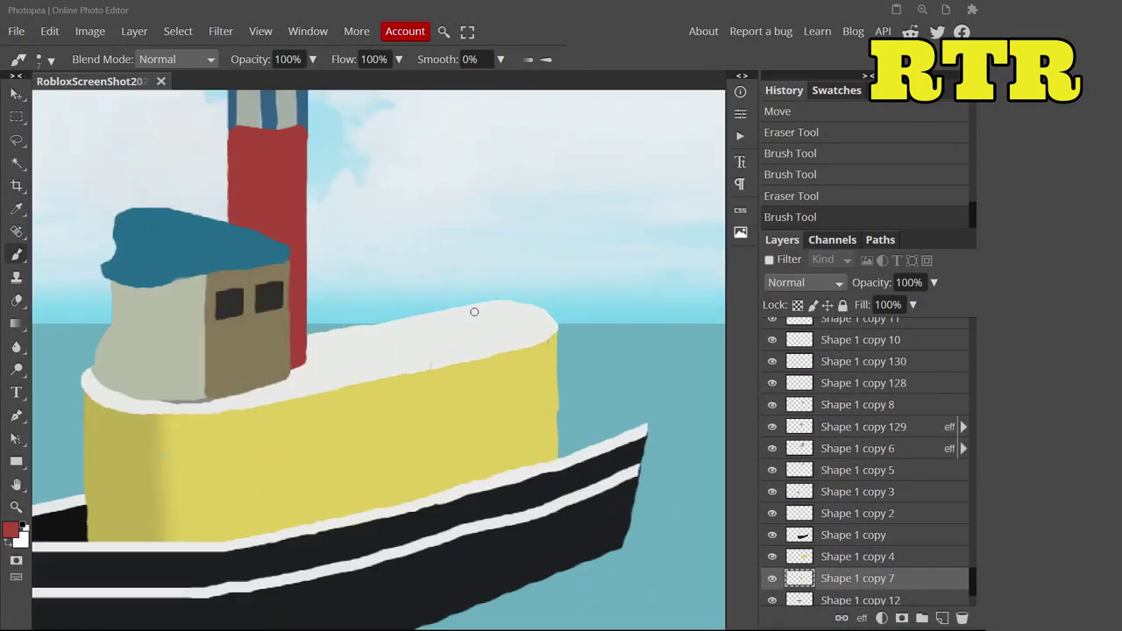
Step: Paint a dark grey hook-shaped davit standing on the white cabin top behind the funnel on Shape 1 copy 16
left_click(11, 530)
left_click(227, 364)
left_click(377, 374)
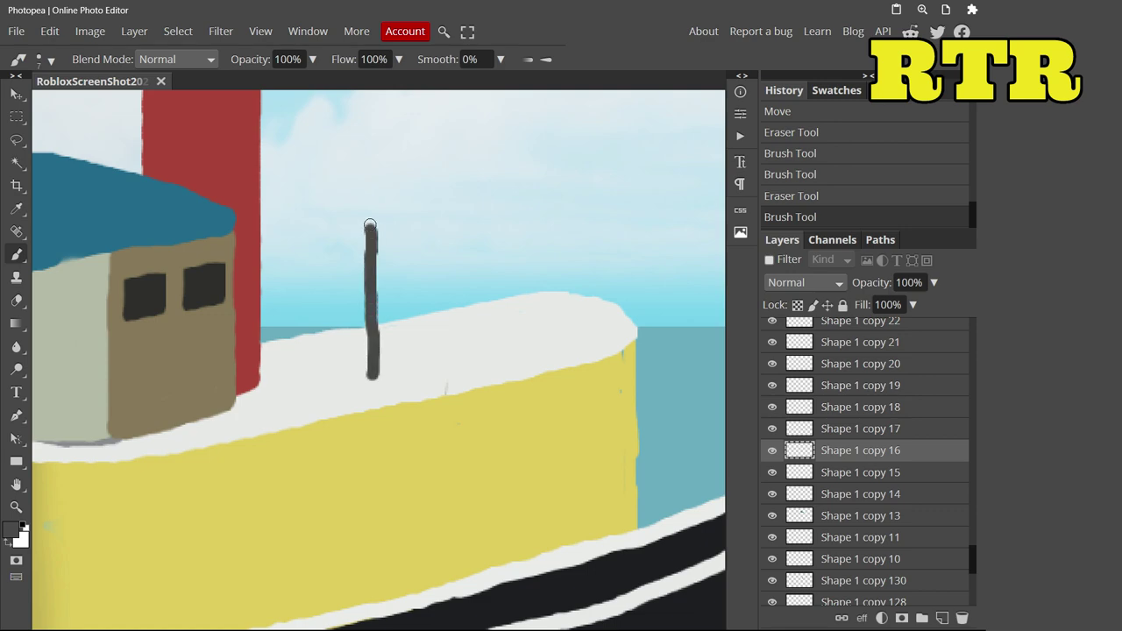
key("ctrl+z")
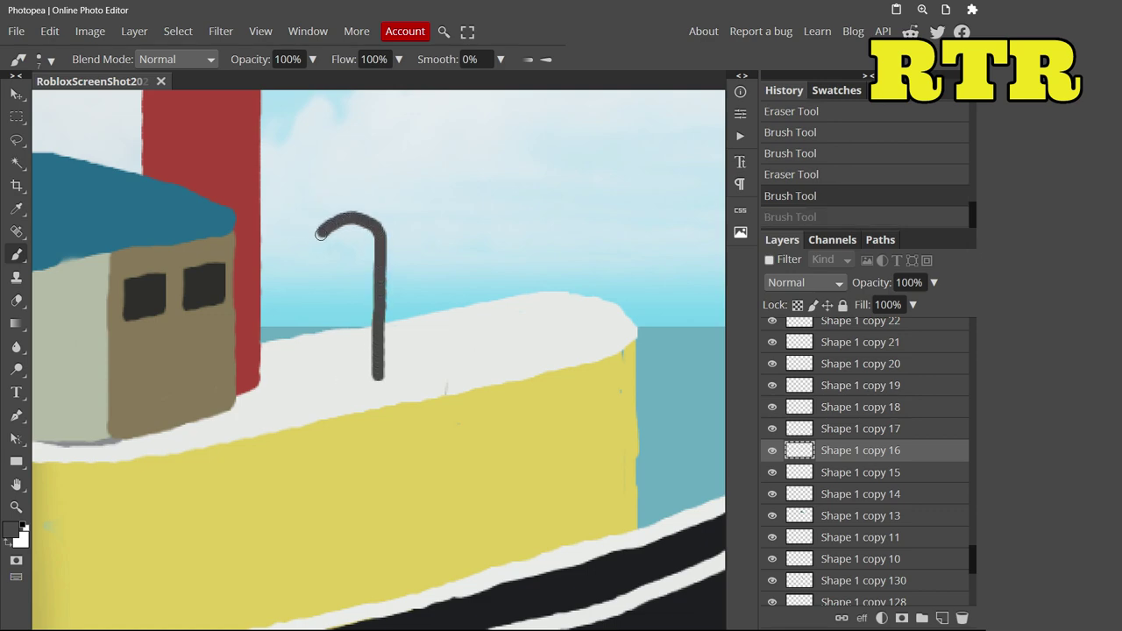
left_click_drag(369, 216, 383, 239)
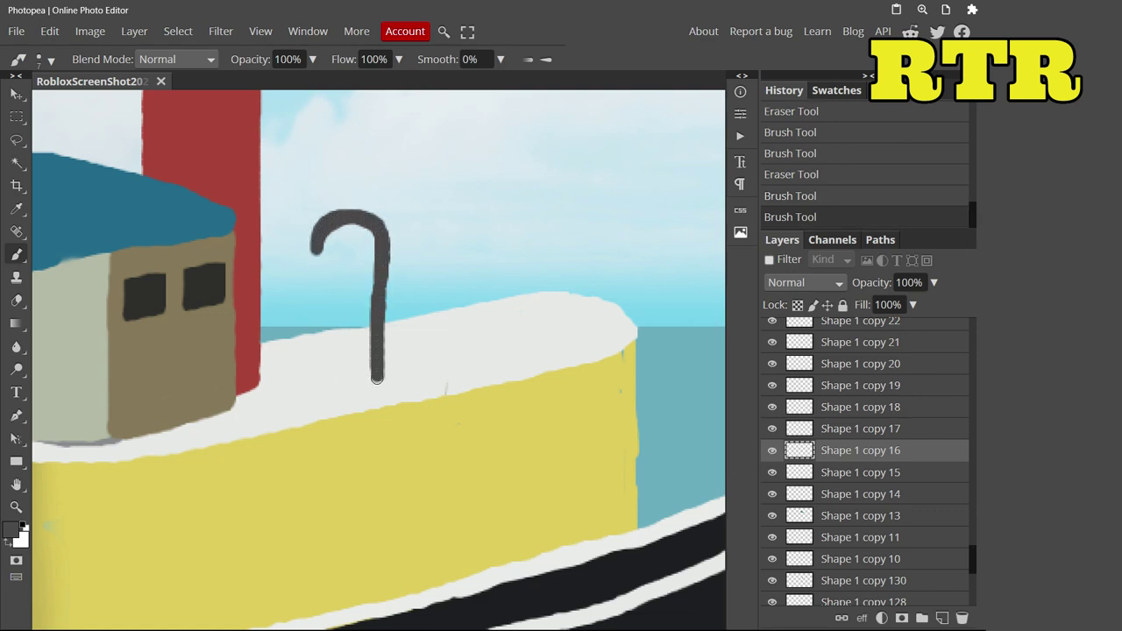
Step: Duplicate the davit layer and place the copy near the rear end of the white cabin top
right_click(824, 450)
left_click(817, 235)
key("v")
key("ctrl+alt+t")
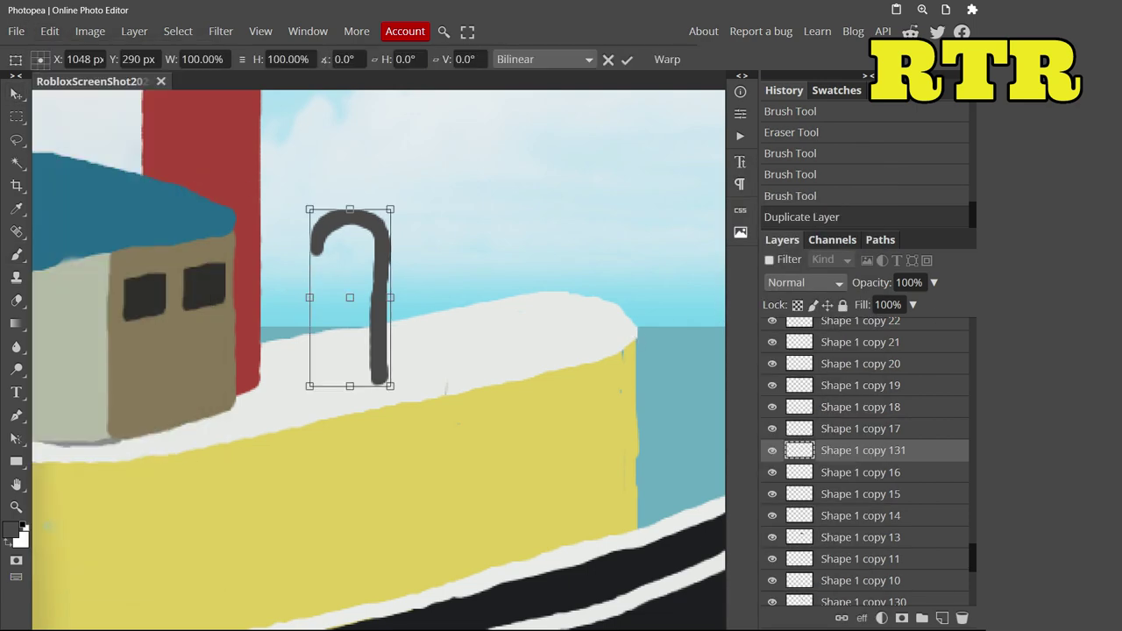
left_click_drag(398, 352, 558, 314)
key("Return")
Step: Free-transform both davits, narrowing the front one and slightly shrinking the rear one
left_click(379, 342)
left_click(49, 31)
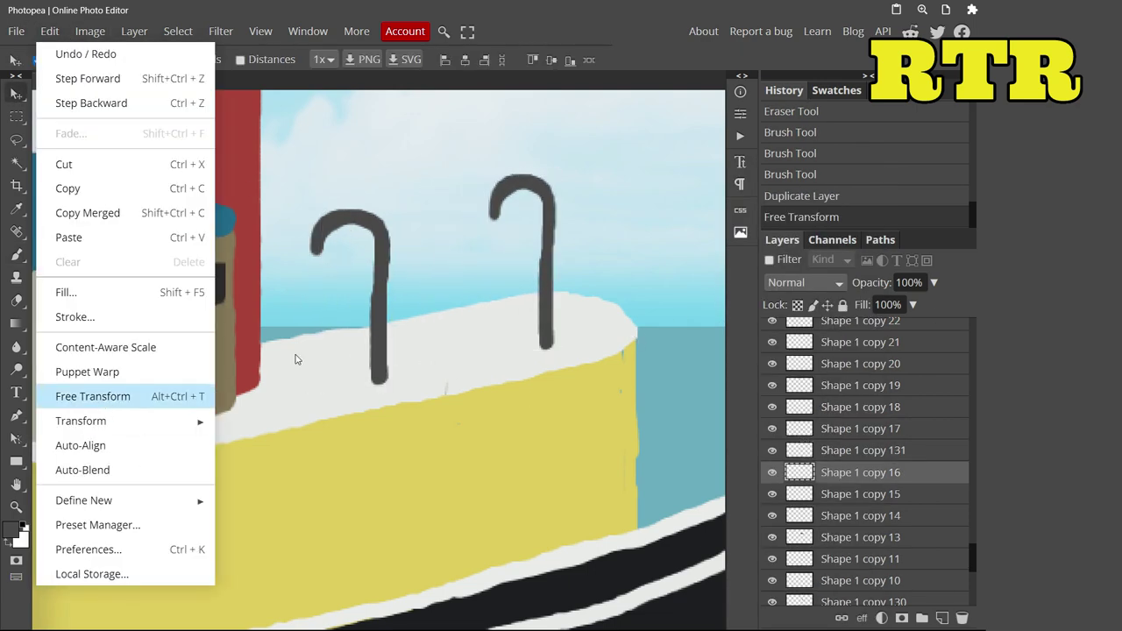
left_click(97, 393)
left_click_drag(310, 298, 335, 297)
key("Return")
left_click(480, 263)
left_click(49, 30)
left_click(118, 394)
left_click_drag(521, 174, 515, 185)
Step: Paint a grey lifeboat hull between the davits on Shape 1 copy 14, filling it with a 23 px brush
key("b")
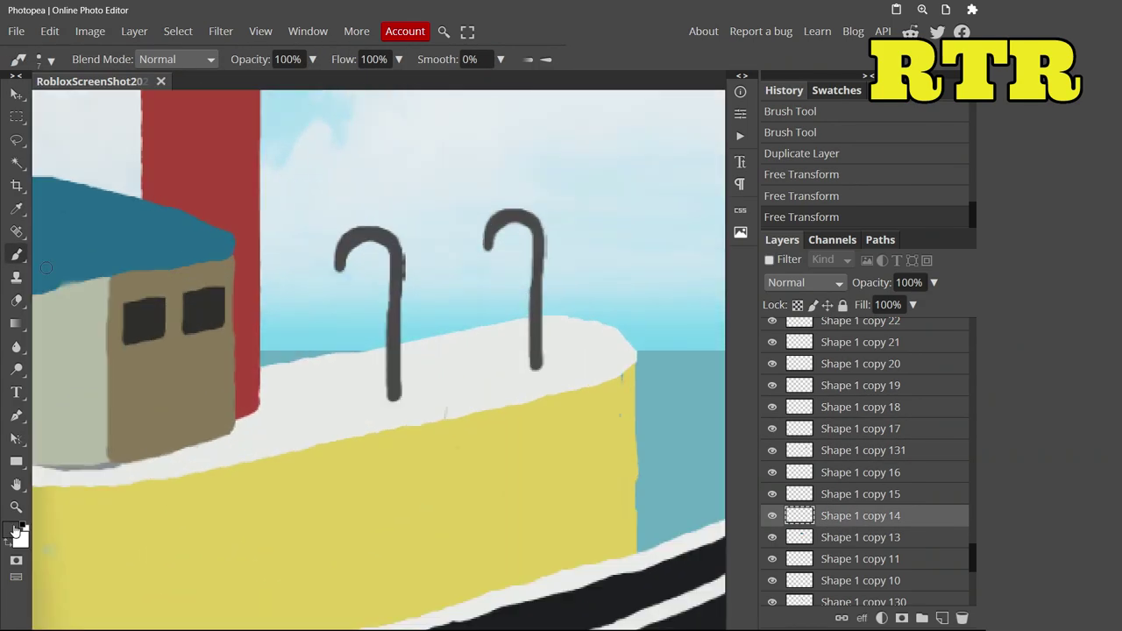
left_click(13, 531)
left_click(465, 398)
left_click(423, 374)
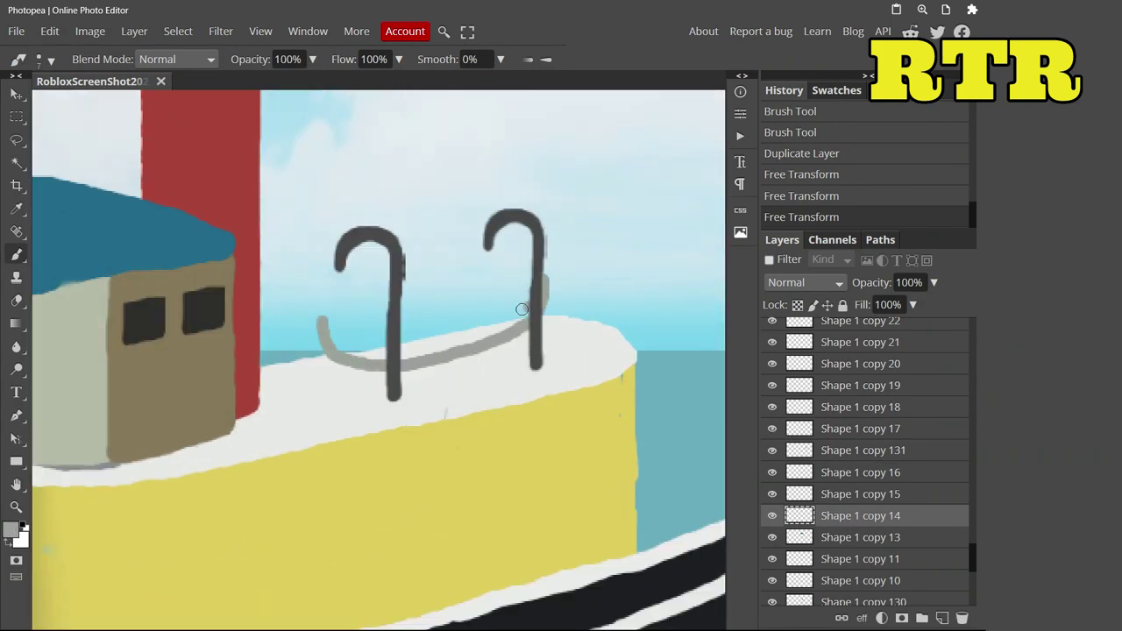
left_click(44, 59)
left_click_drag(140, 103, 156, 102)
mouse_move(329, 329)
left_mouse_down()
mouse_move(478, 323)
mouse_move(531, 296)
left_mouse_up()
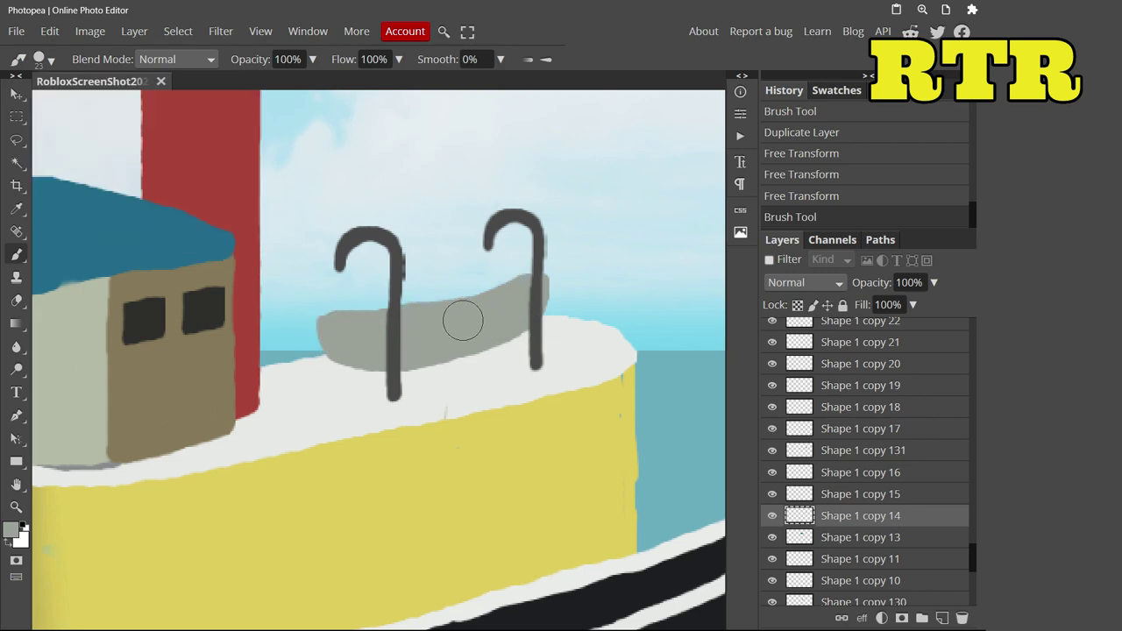
Step: Paint the lifeboat's open interior above the grey hull in the wheelhouse's brown with an 8 px brush
left_click(12, 532)
left_click(238, 401)
left_click(423, 373)
left_click(44, 59)
left_click_drag(156, 103, 140, 103)
left_click_drag(317, 312, 368, 311)
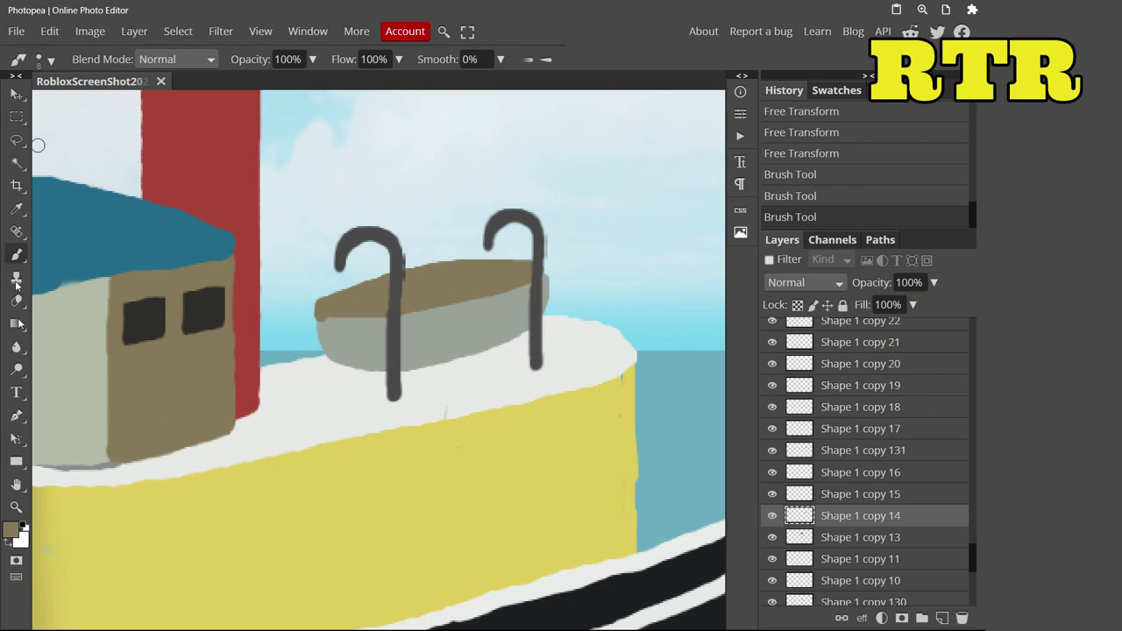
Step: Paint a near-black rope from the front davit's hook to the lifeboat with a 2 px brush
left_click(12, 531)
left_click(136, 377)
left_click(422, 374)
left_click(44, 59)
left_click_drag(140, 103, 134, 103)
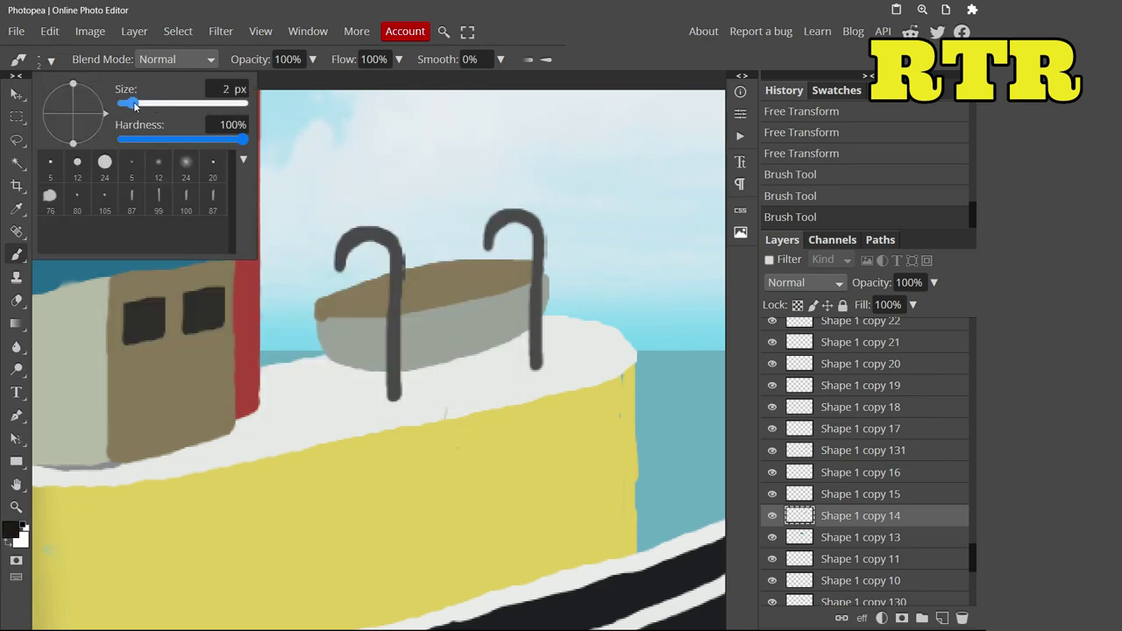
left_click_drag(336, 270, 329, 315)
left_click(857, 196)
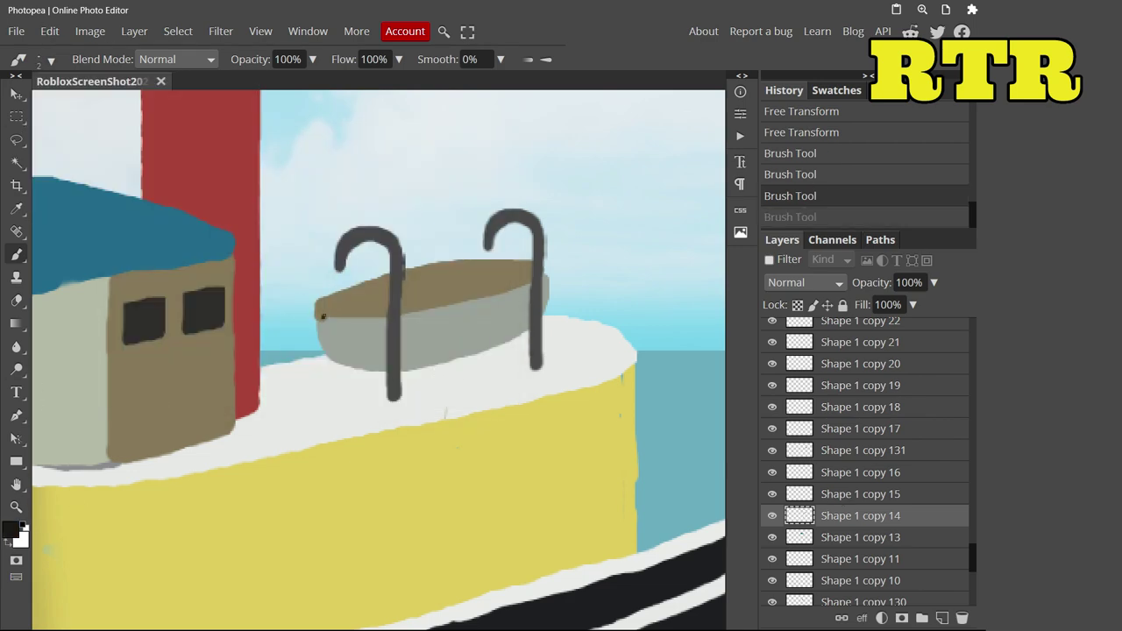
Step: Move the rear davit slightly rearward and paint a near-black rope from its hook to the lifeboat on Shape 1 copy 131
key("v")
left_click_drag(530, 289, 548, 285)
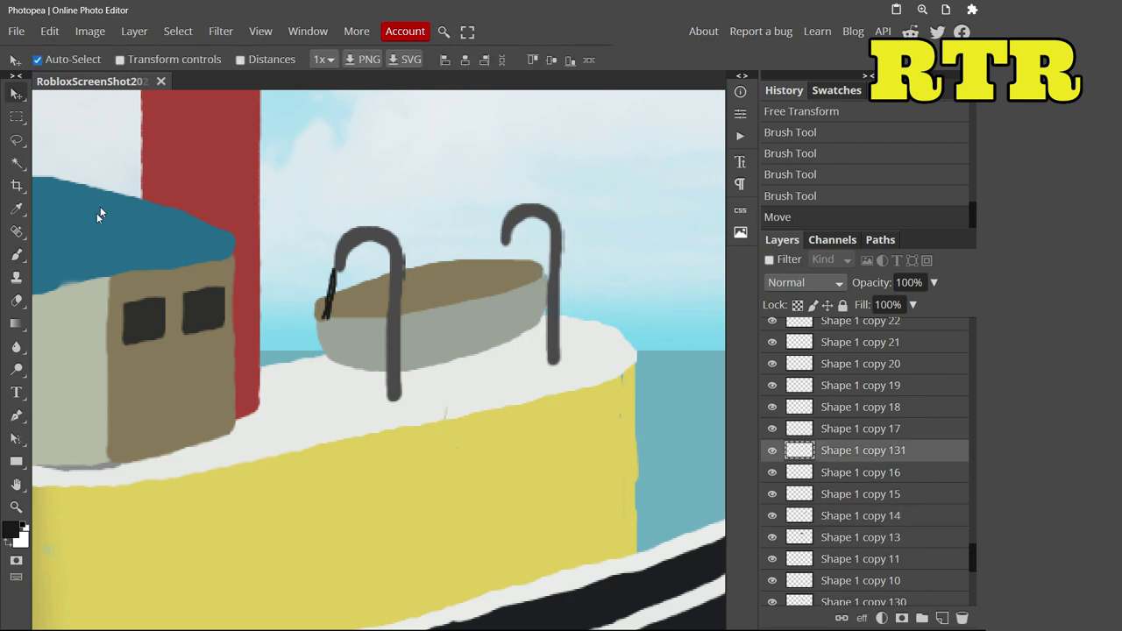
key("b")
left_click_drag(507, 240, 513, 281)
scroll(526, 280, "down", 5)
scroll(570, 403, "up", 6)
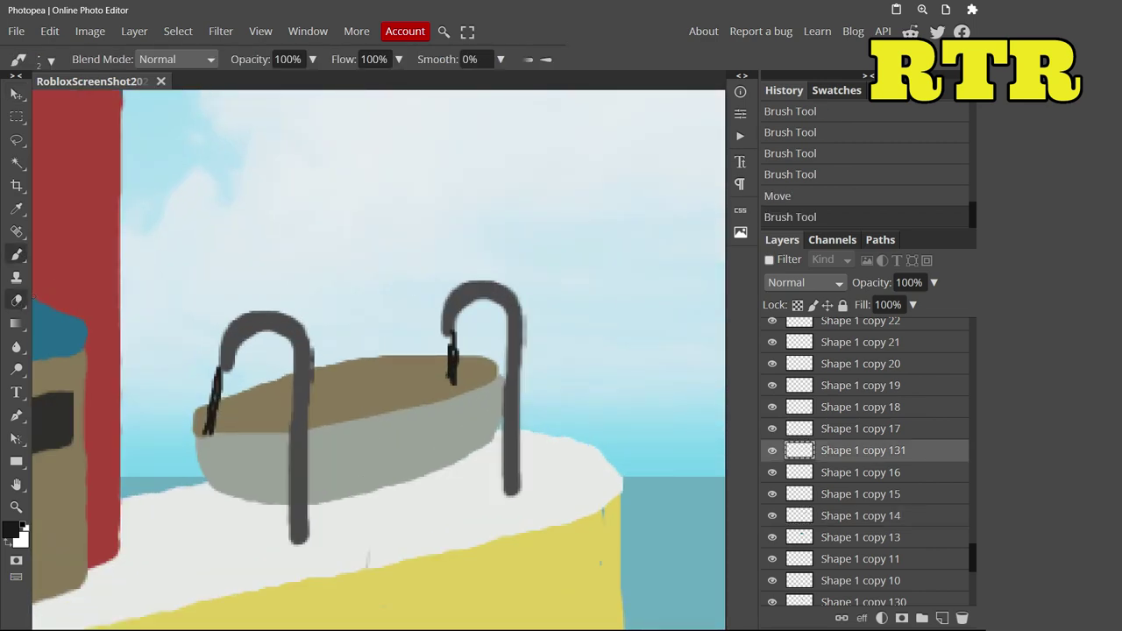
Step: Remove both davit ropes and repaint the erased front of the lifeboat in grey and brown on Shape 1 copy 14
key("e")
left_click(665, 419)
left_click(837, 154)
left_click(219, 386, "ctrl")
left_click_drag(219, 385, 234, 401)
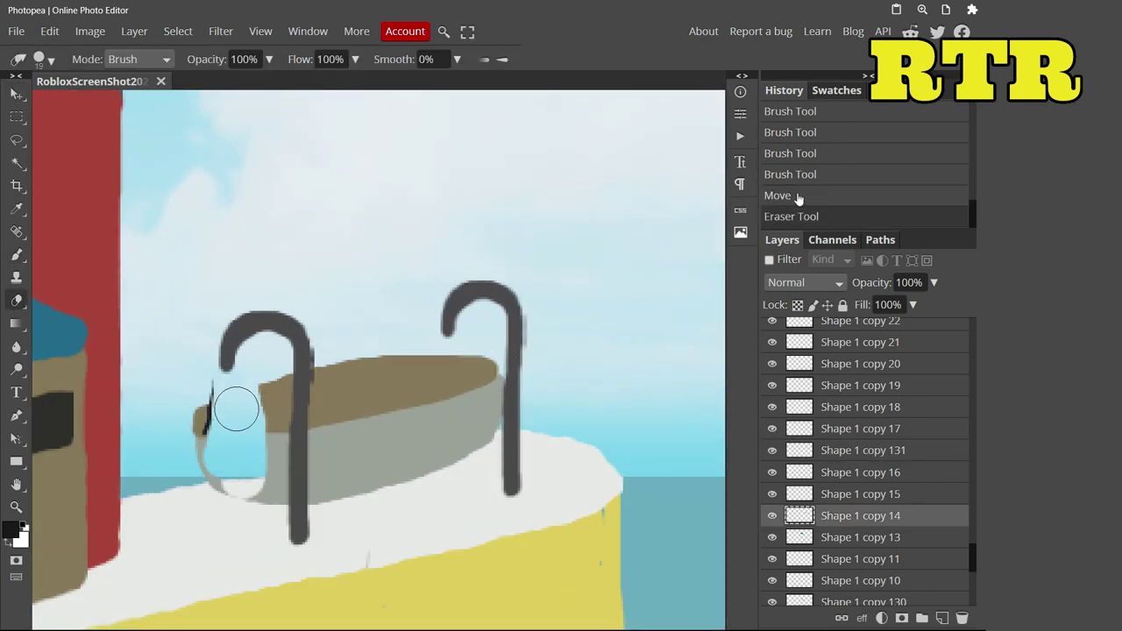
key("ctrl+z")
key("ctrl+shift+z")
key("b")
left_click(320, 386, "alt")
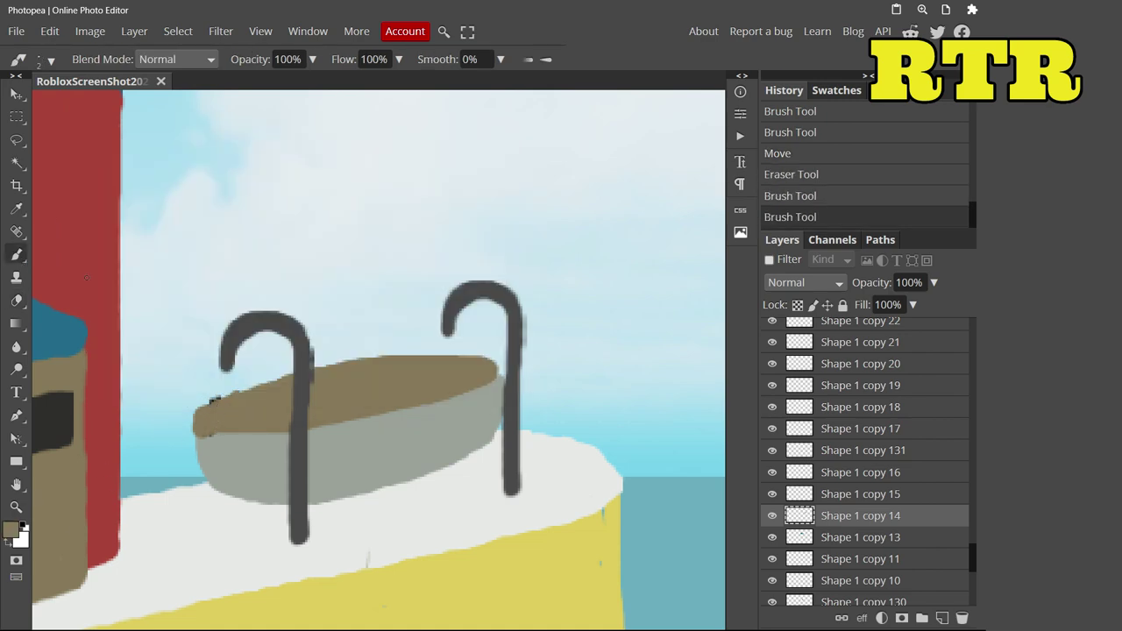
Step: Paint thin, straight near-black ropes from both davit hooks down to the lifeboat on Shape 1 copy 14
left_click(12, 530)
scroll(316, 463, "up", 1)
left_click(302, 463)
key("Return")
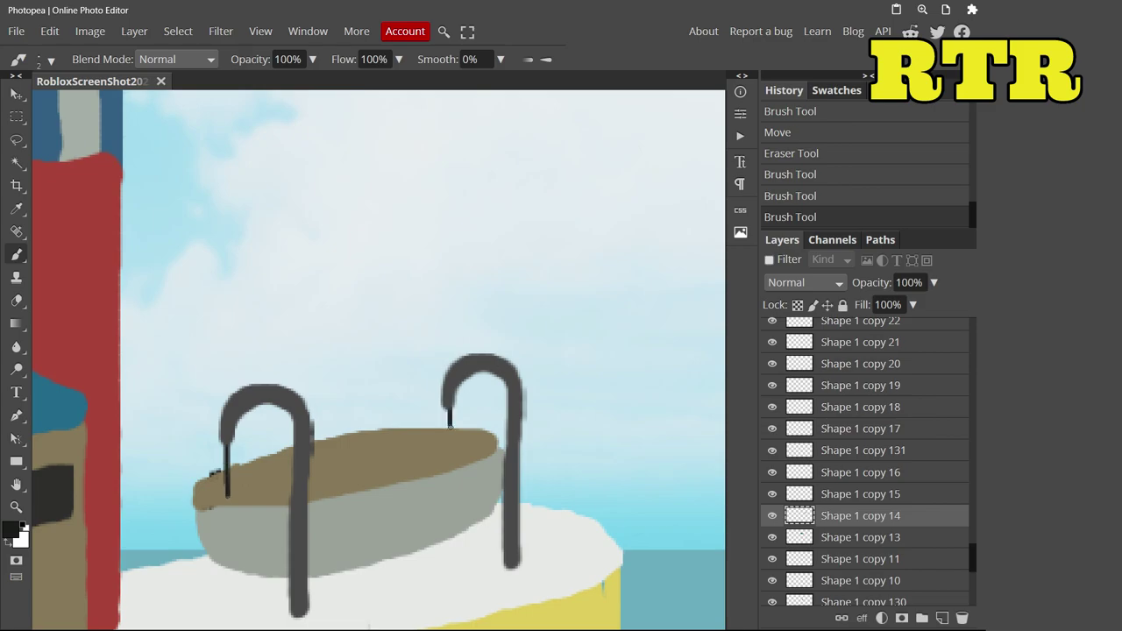
left_click_drag(450, 425, 452, 465)
Step: Cover the ragged lower end of the rear rope in the lifeboat's brown with a 5 px brush
scroll(453, 465, "down", 3)
left_click(11, 530)
key("Return")
scroll(342, 364, "up", 4)
right_click(342, 364)
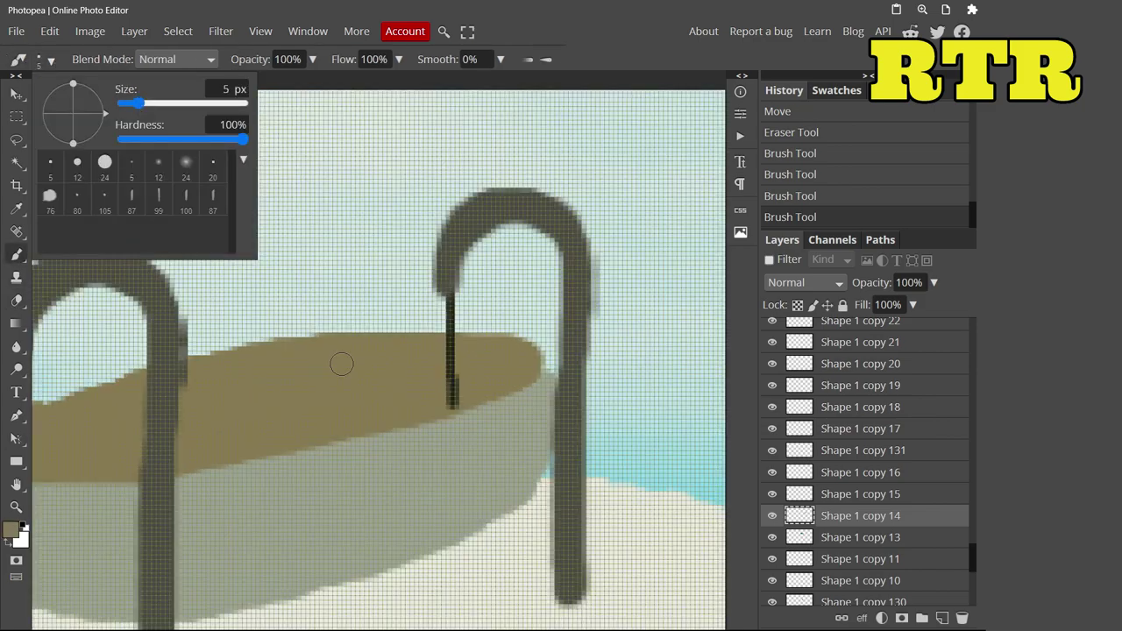
left_click(342, 364)
scroll(342, 363, "down", 4)
scroll(135, 290, "up", 4)
scroll(548, 238, "down", 3)
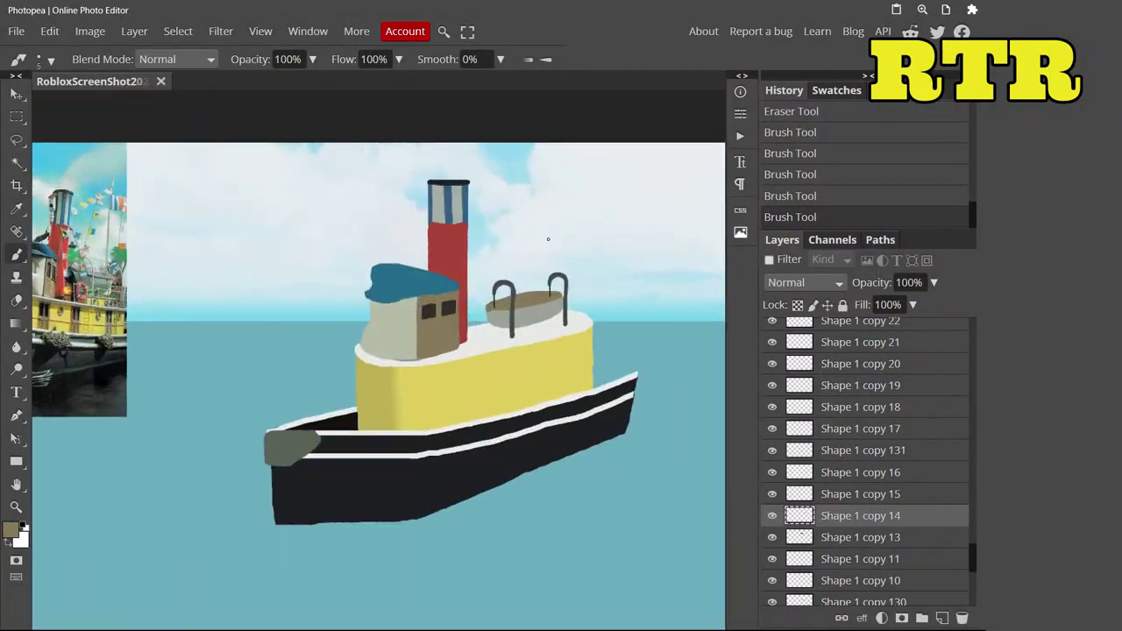
Step: Move the lifeboat and both davits slightly higher on the cabin top
scroll(548, 239, "up", 4)
key("v")
left_click_drag(351, 501, 440, 431)
scroll(441, 432, "down", 2)
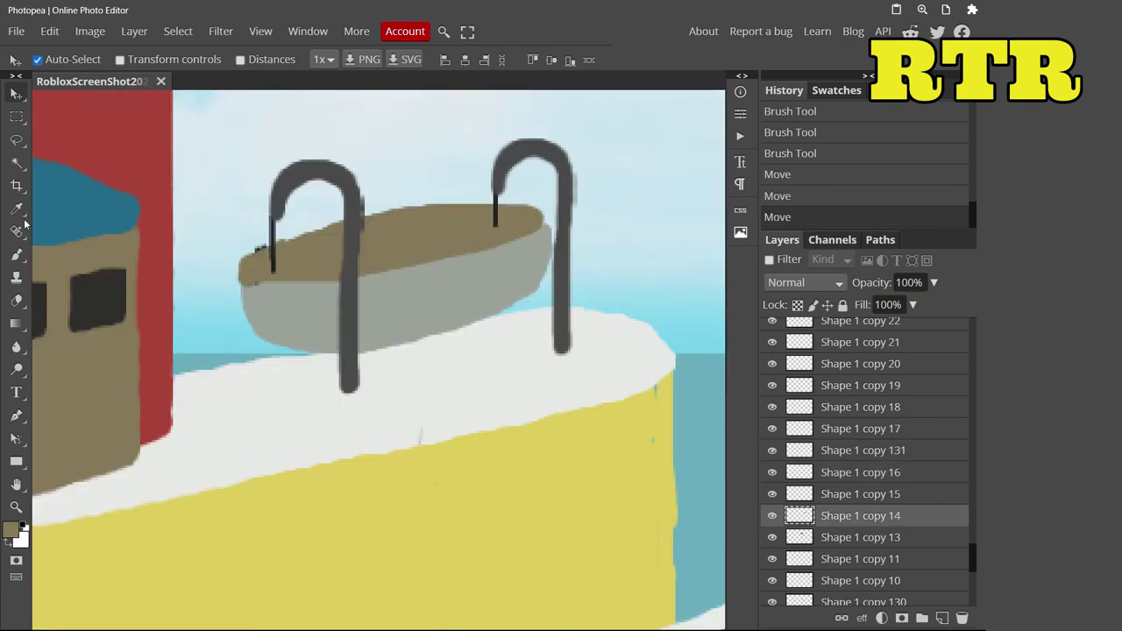
Step: Paint a long yellow decb56 side panel on the white top below the lifeboat on Shape 1 copy 14
left_click(16, 254)
left_click(12, 529)
left_click(236, 569)
key("Return")
left_click_drag(395, 381, 507, 349)
key("ctrl+z")
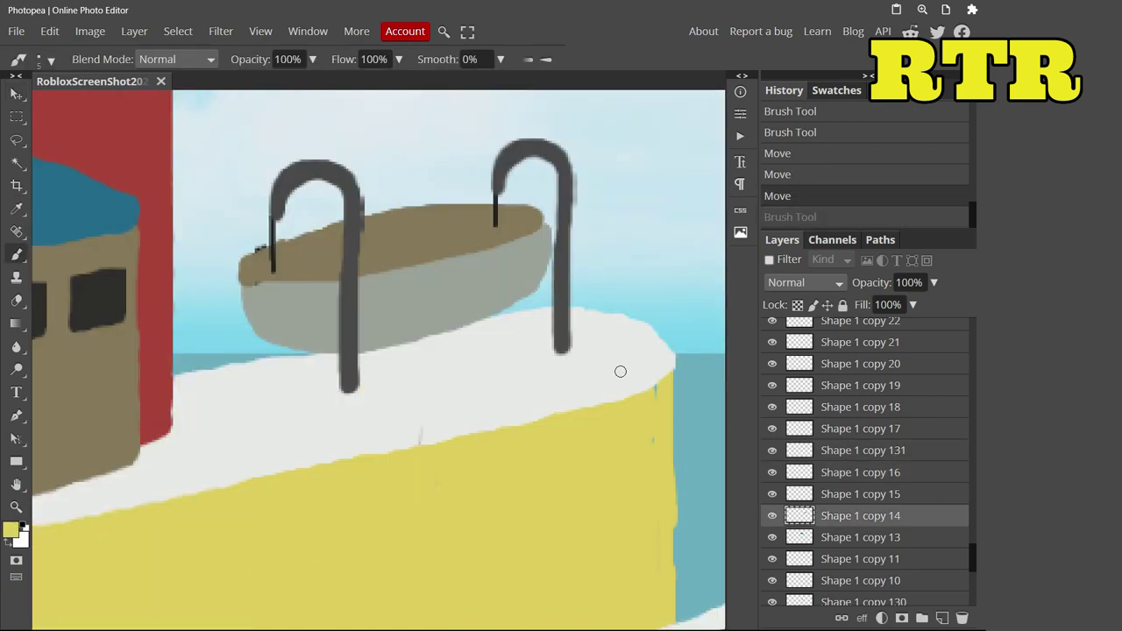
mouse_move(619, 371)
left_mouse_down()
mouse_move(353, 437)
mouse_move(347, 415)
mouse_move(558, 378)
left_mouse_up()
Step: Paint the raised block's front face in darker yellow on Shape 1 copy 13 and erase its overlap on the red funnel
left_click(10, 530)
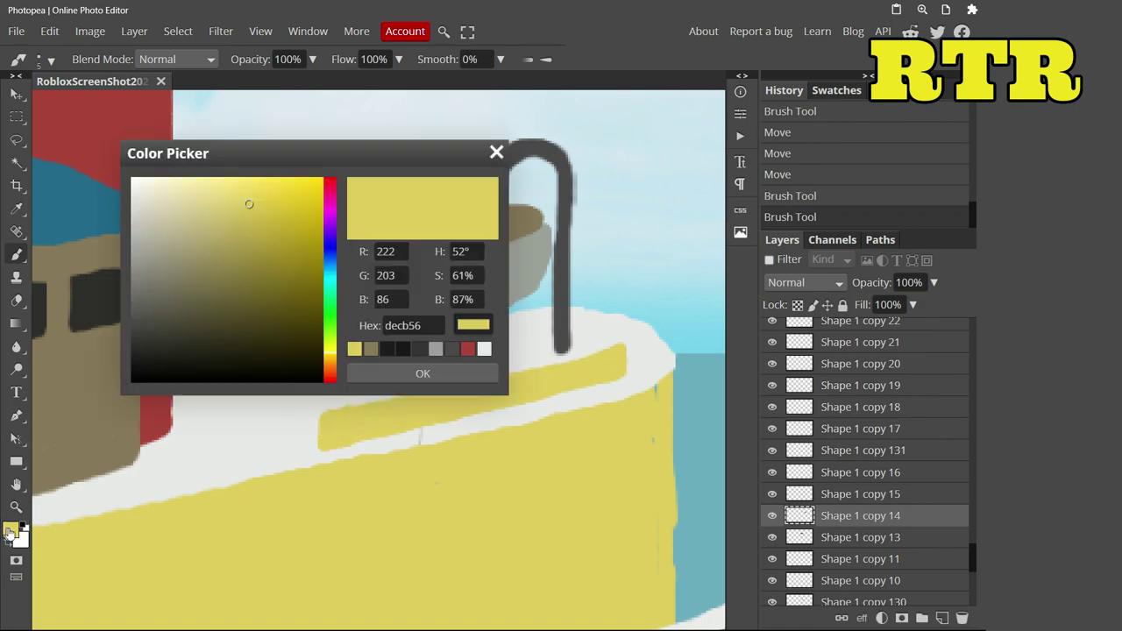
left_click(389, 381)
left_click(836, 541)
left_click_drag(461, 271, 266, 213)
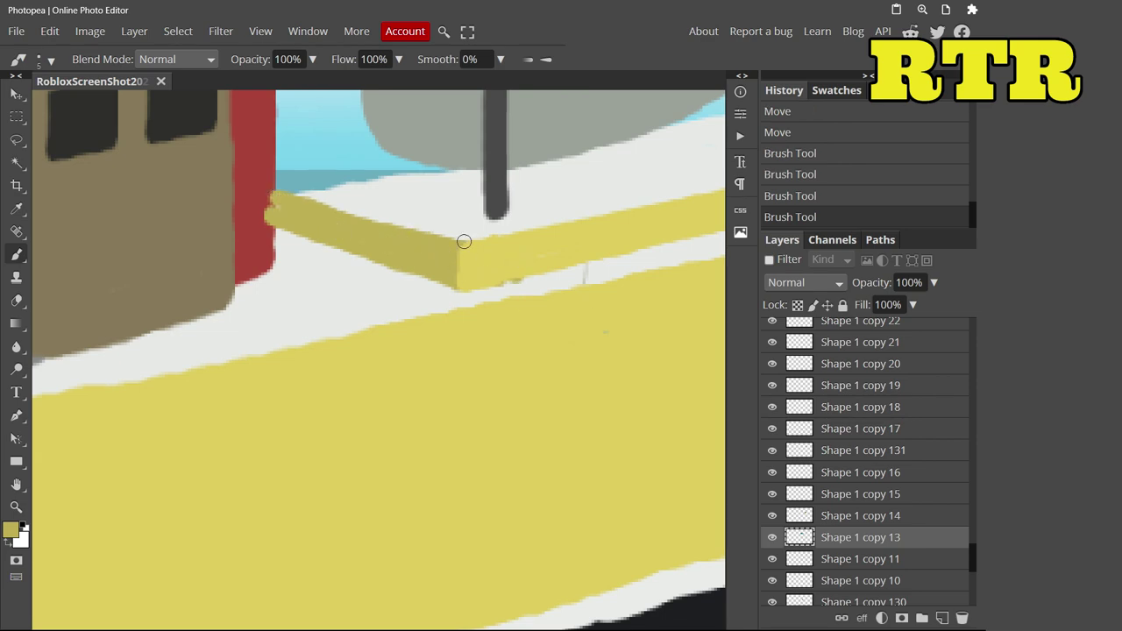
left_click_drag(464, 241, 400, 220)
scroll(298, 175, "up", 3)
left_click(16, 300)
left_click_drag(263, 307, 265, 372)
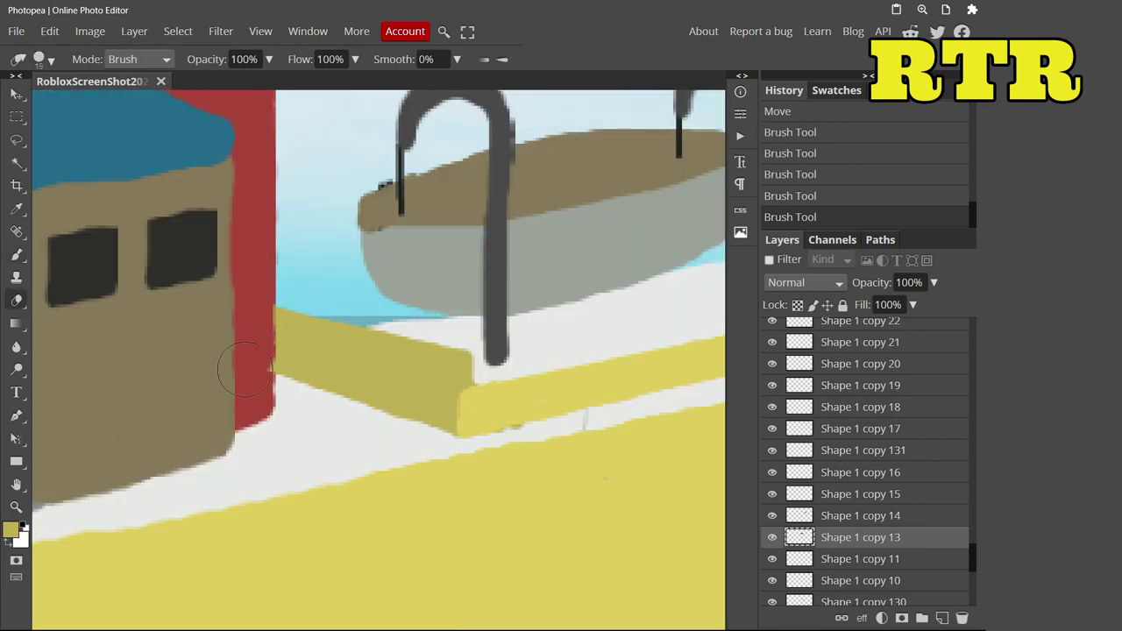
Step: Heighten the block's bright yellow side to meet the darker front face on Shape 1 copy 14, checking the layer by hiding and showing it
left_click(263, 342, "ctrl")
left_click(16, 254)
left_click(471, 424, "alt")
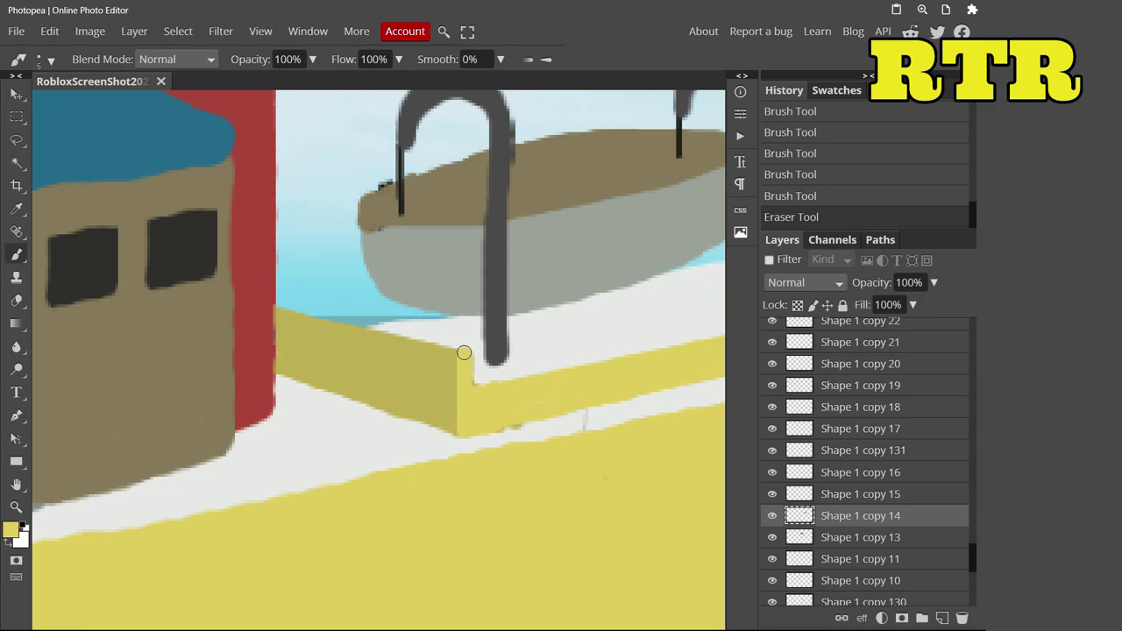
left_click_drag(464, 353, 626, 442)
scroll(627, 442, "down", 2)
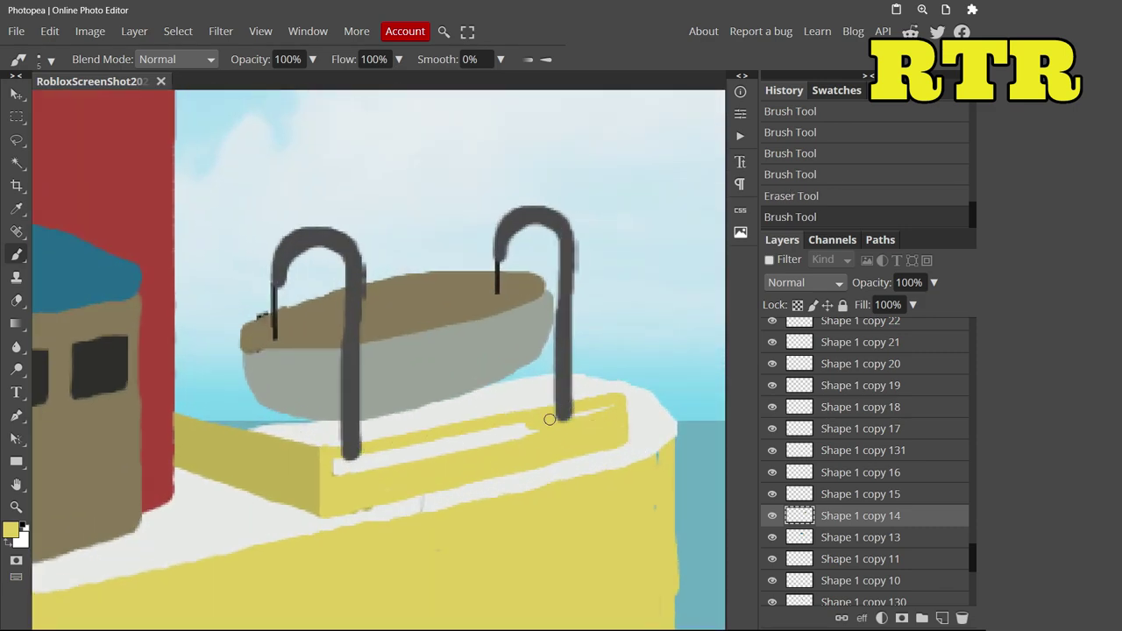
left_click(773, 495)
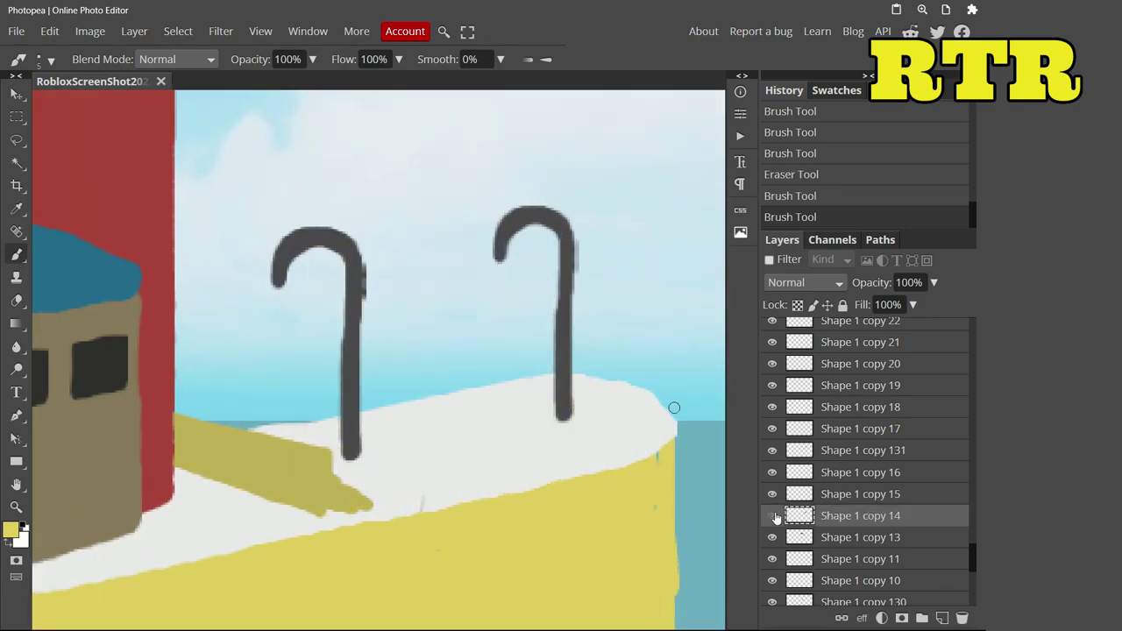
left_click(773, 495)
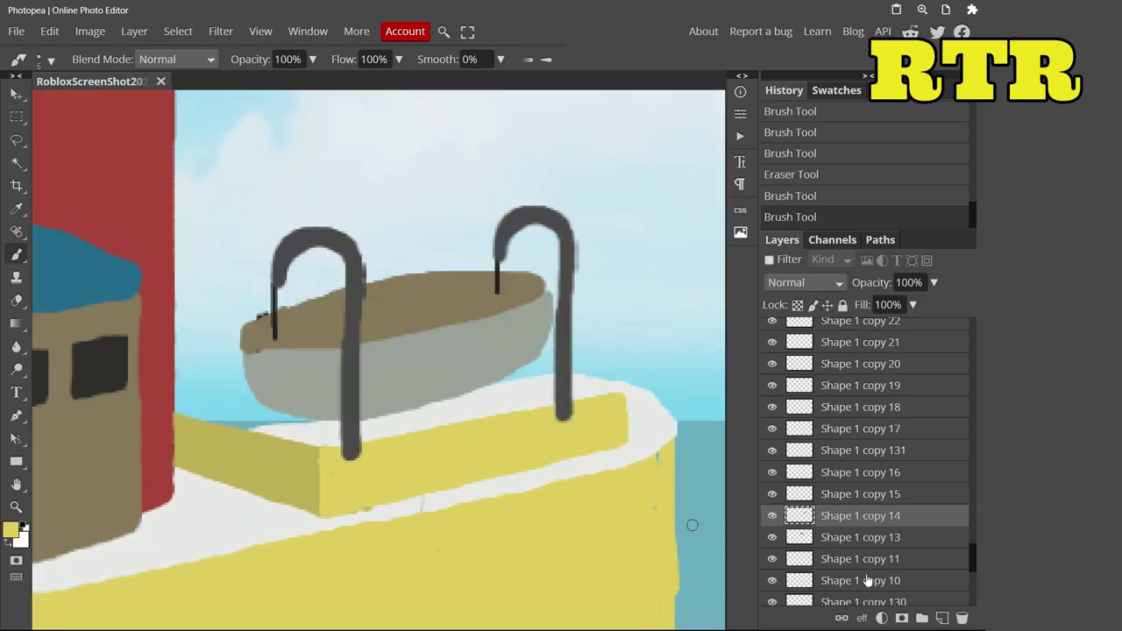
Step: Erase the lower ends of both davits where they overlap the yellow block
left_click(376, 454)
left_click(591, 430, "ctrl")
left_click(591, 431)
Step: Move Shape 1 copy 20 directly below Shape 1 copy 10 and paint the raised block's top surface in the cabin top's white
key("b")
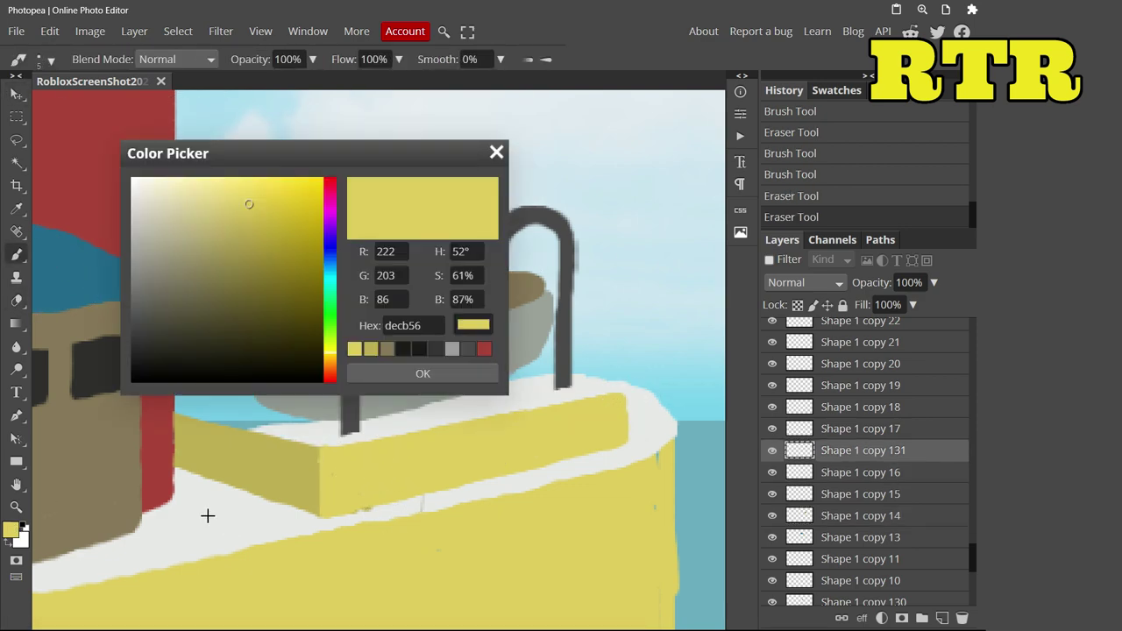
left_click(208, 516)
left_click(422, 373)
left_click_drag(846, 363, 846, 574)
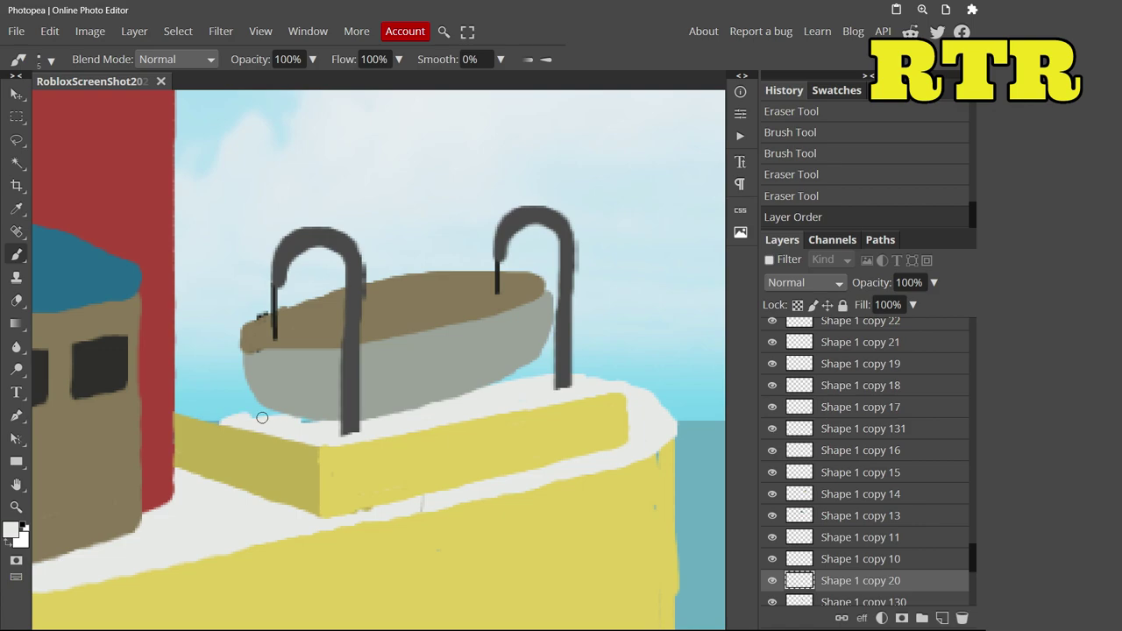
left_click_drag(556, 374, 503, 360)
scroll(503, 360, "down", 5)
scroll(601, 251, "up", 4)
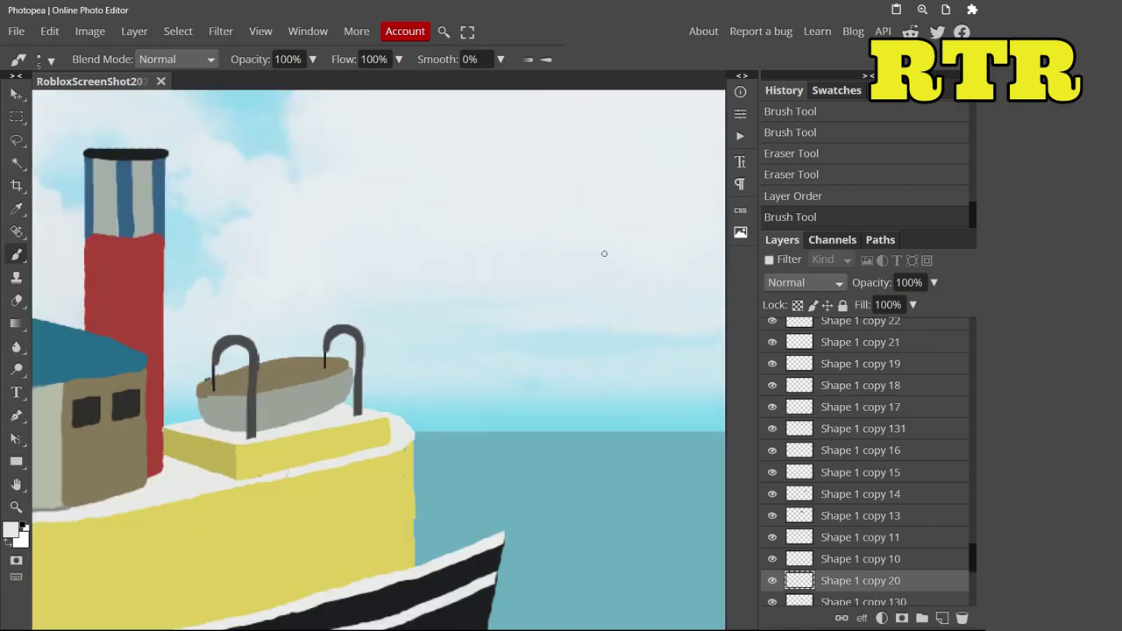
scroll(601, 251, "down", 2)
key("v")
left_click_drag(393, 186, 396, 188)
key("ctrl+z")
left_click(864, 464)
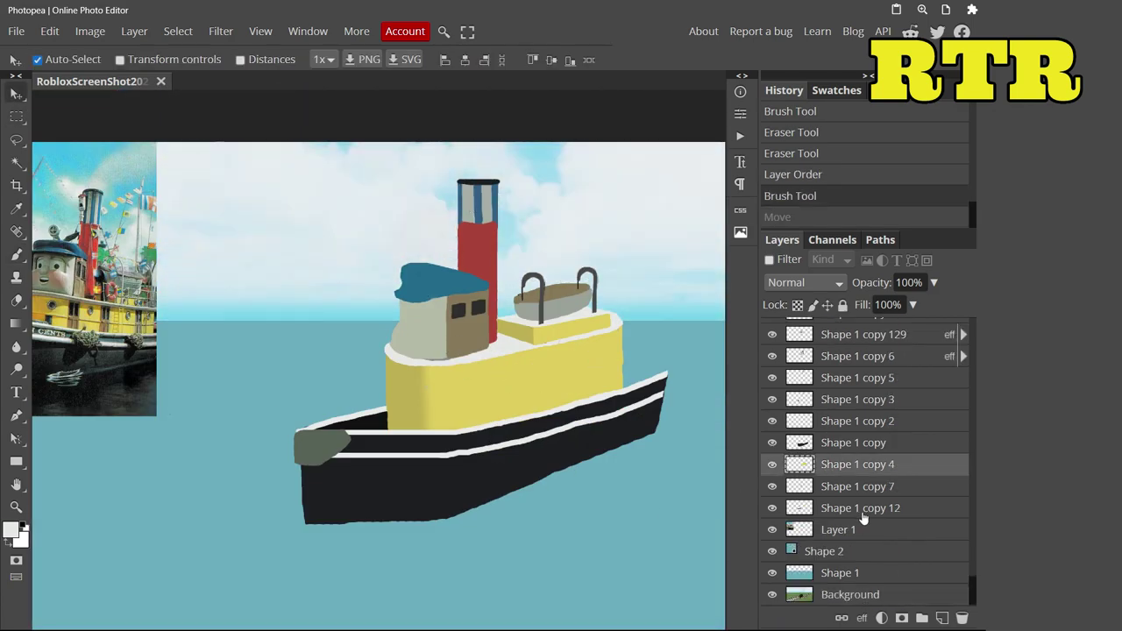
left_click(864, 509)
left_click(841, 467, "shift")
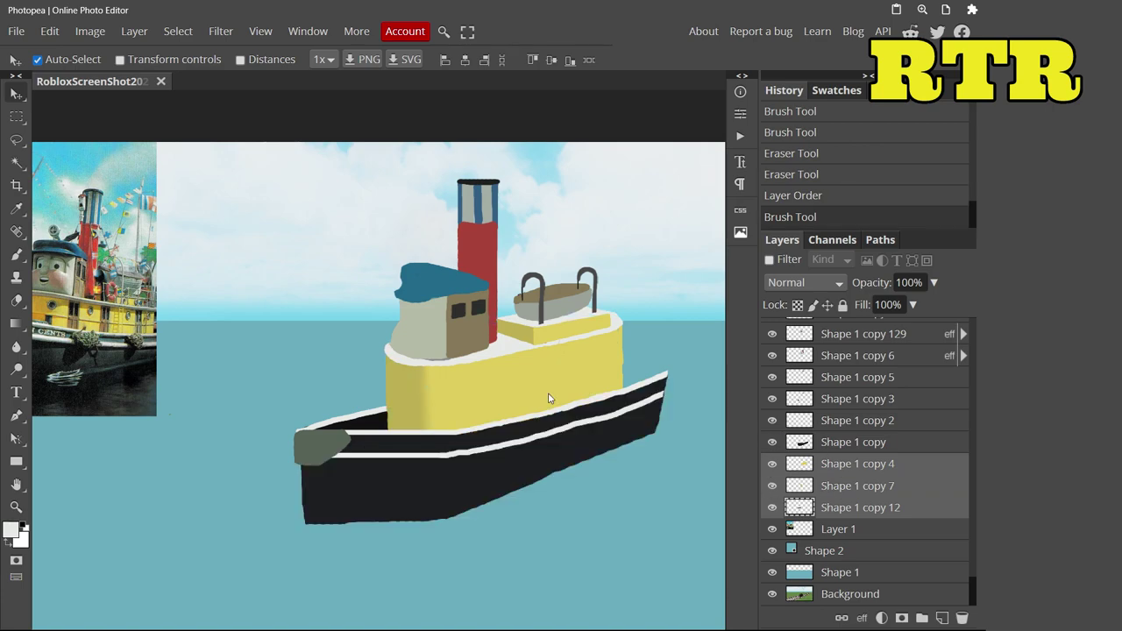
mouse_move(549, 399)
left_mouse_down()
mouse_move(483, 388)
mouse_move(547, 398)
left_mouse_up()
key("ctrl+z")
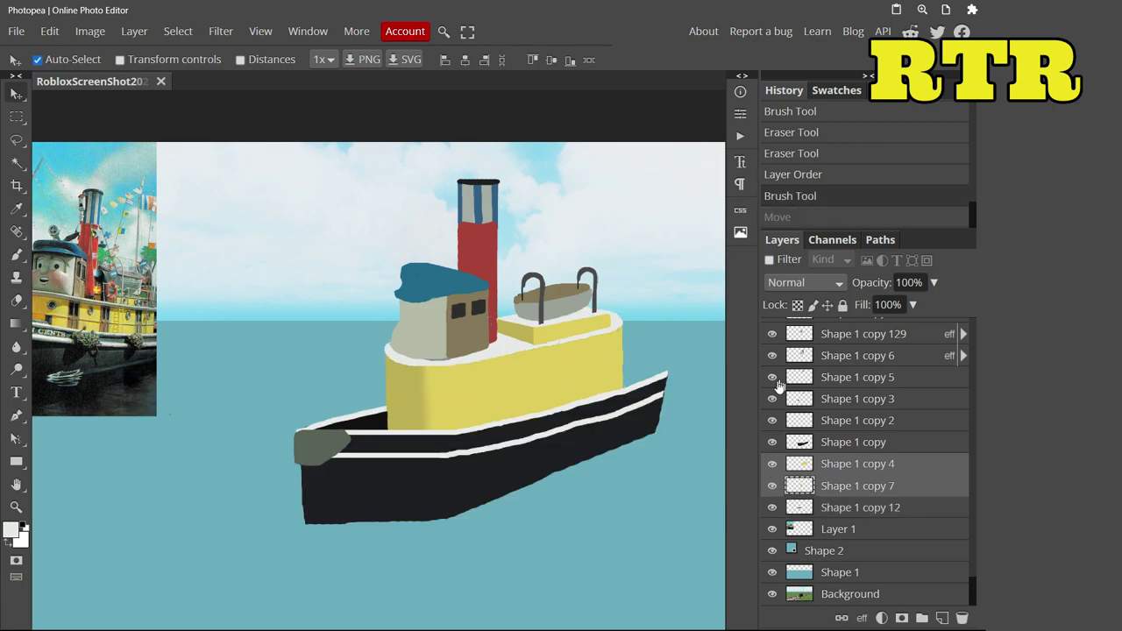
key("ctrl+shift+z")
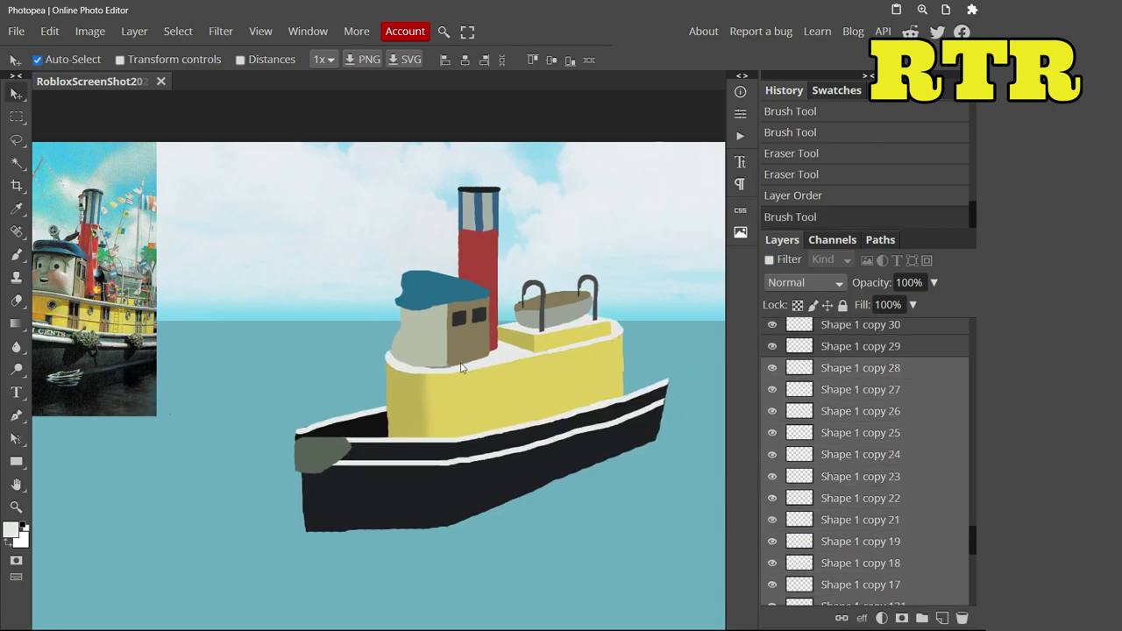
Step: Select the tugboat layers above the black hull and lower the whole superstructure deeper into the hull, shifted slightly toward the bow
left_click(842, 442, "ctrl")
scroll(843, 527, "up", 3)
left_click(824, 494, "ctrl")
left_click_drag(476, 365, 466, 391)
left_click_drag(311, 476, 304, 464)
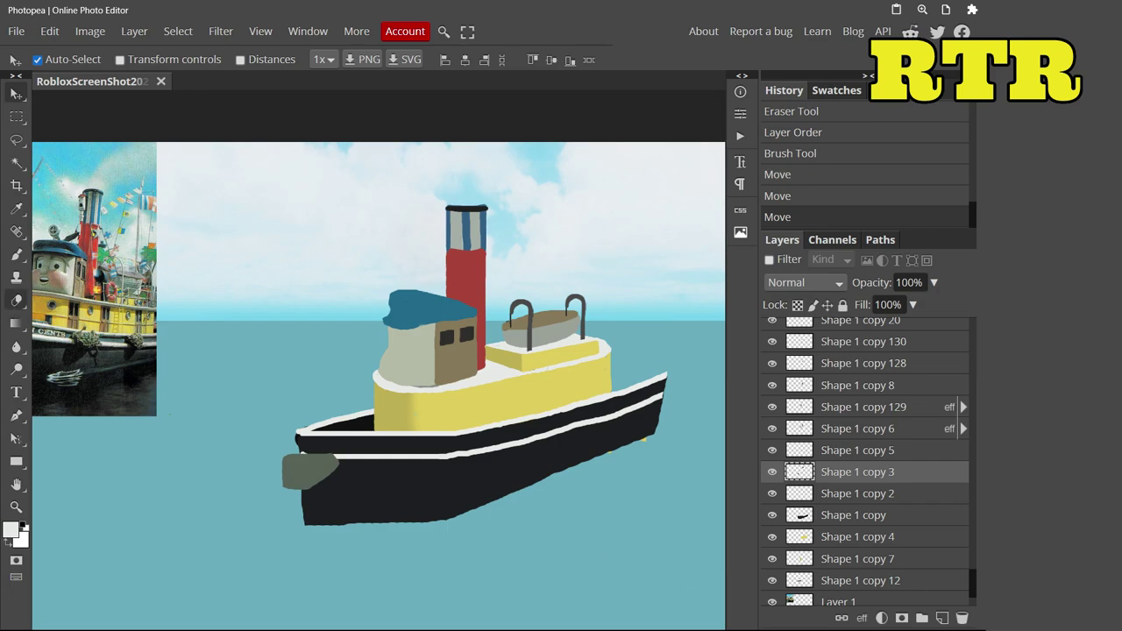
Step: Duplicate Shape 1 copy 3 to separate the bow fender from the funnel stripes and move the fender back up onto the bow
key("b")
right_click(841, 472)
left_click(752, 222)
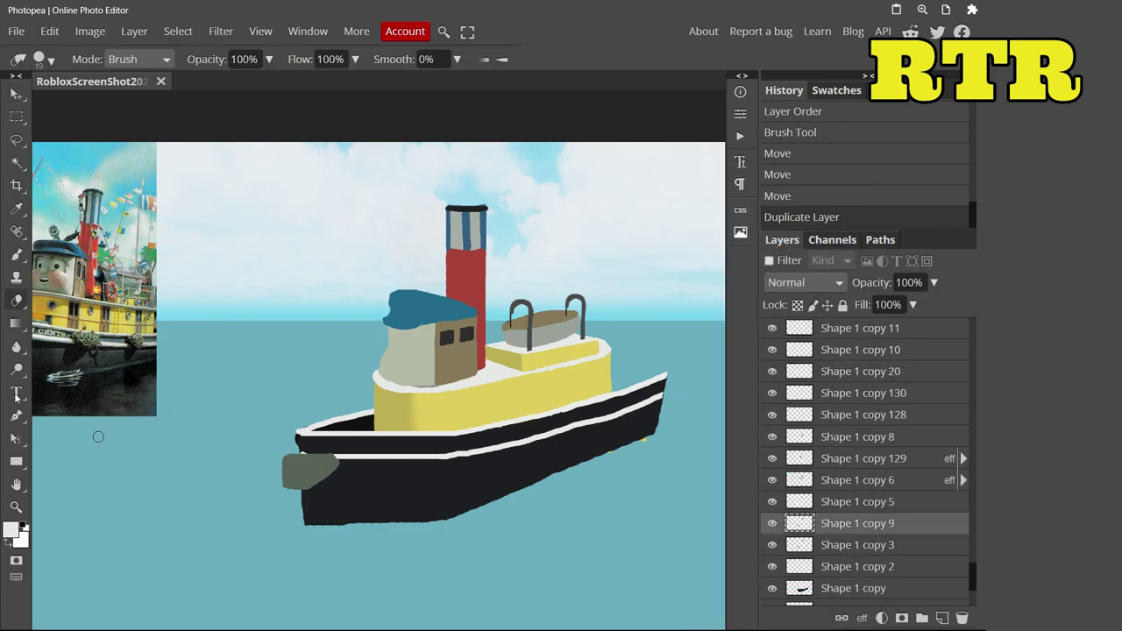
key("v")
left_click_drag(309, 471, 317, 449)
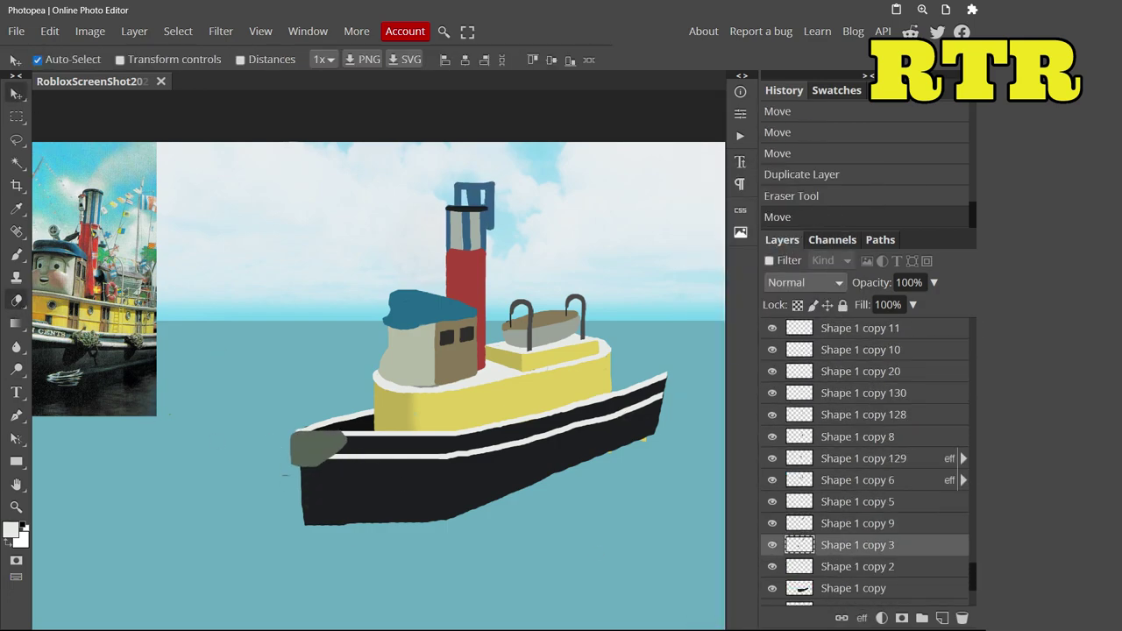
Step: Erase the displaced funnel stripes beside the funnel on Shape 1 copy 3 with the eraser at size 61
key("e")
left_click(51, 59)
left_click(420, 183)
Step: Trim the hull's lower edge near the bow with the eraser on Shape 1 copy
left_click(853, 589)
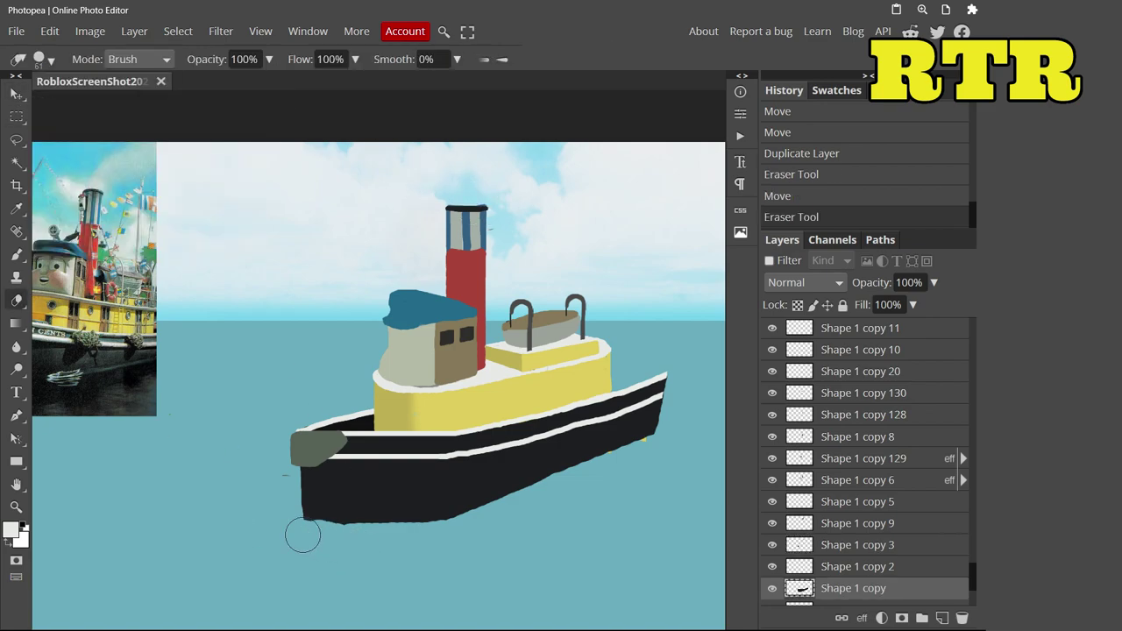
scroll(303, 535, "down", 3)
scroll(368, 289, "up", 3)
Step: Paint two grey-green fenders along the hull's side on Shape 1 copy 3 with the brush at size 15
key("v")
left_click(858, 544)
key("b")
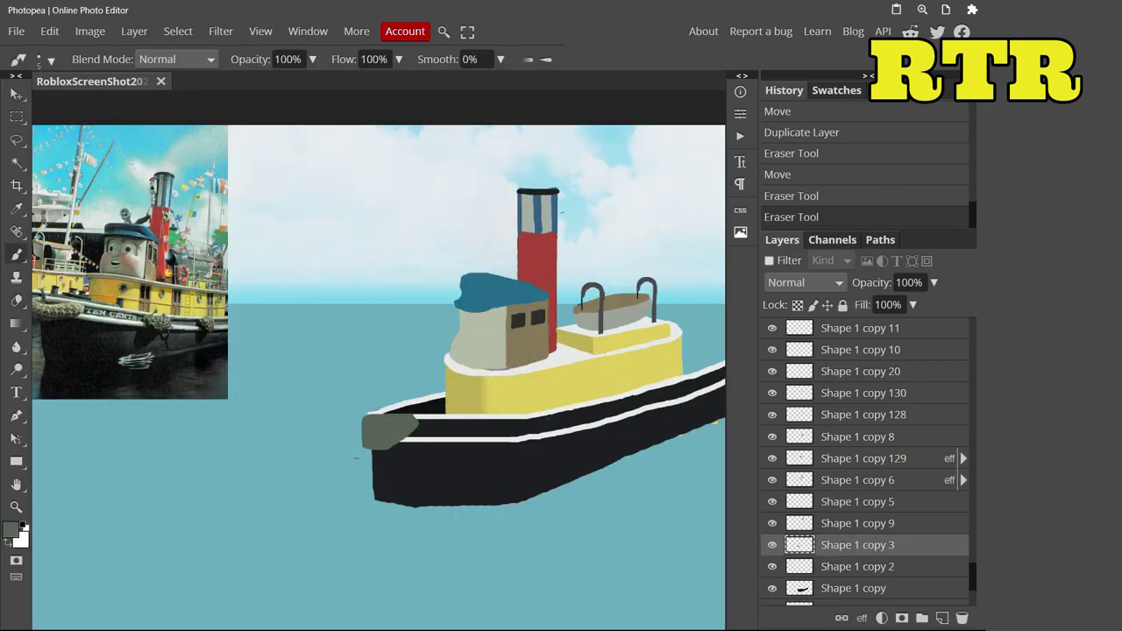
left_click(42, 59)
left_click_drag(515, 436, 542, 421)
scroll(568, 411, "up", 3)
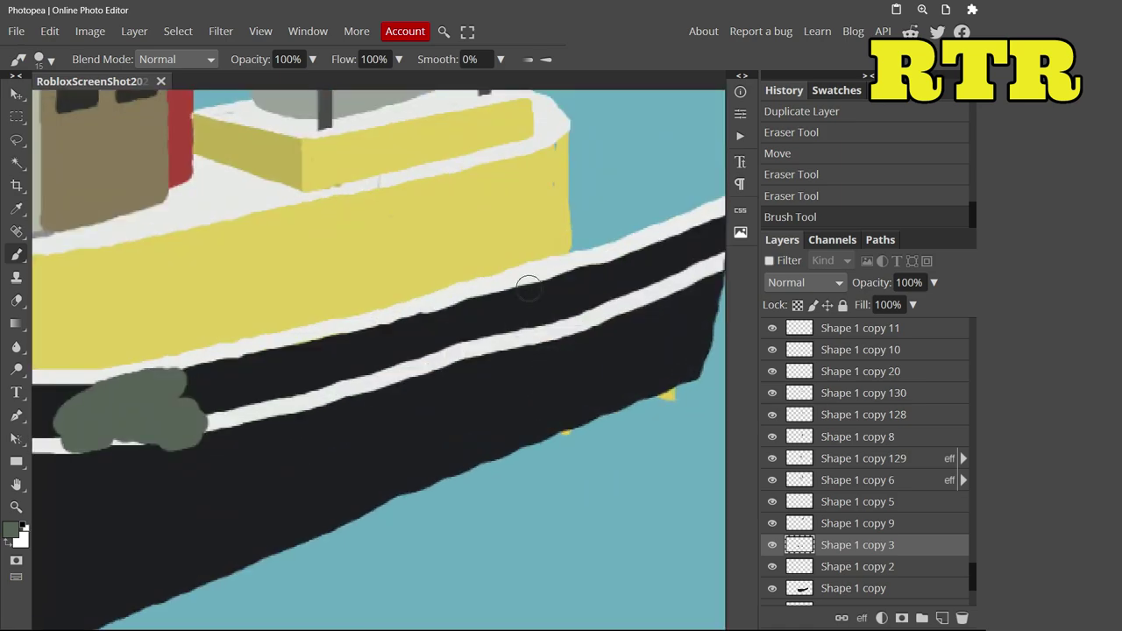
left_click(551, 315)
Step: Paint a porthole on the raised yellow block on Shape 1 copy 72, with a dark grey rim and a 1d1f1d centre
scroll(551, 315, "down", 4)
scroll(561, 263, "up", 5)
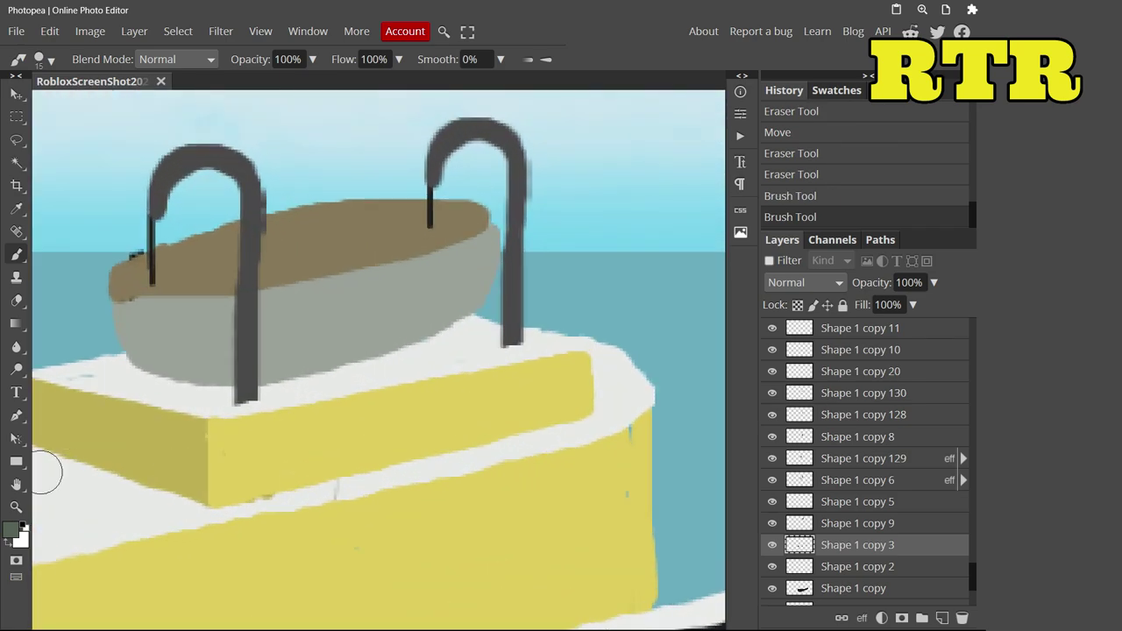
left_click(11, 530)
left_click(423, 373)
left_click(268, 456)
left_click(12, 529)
left_click(175, 372)
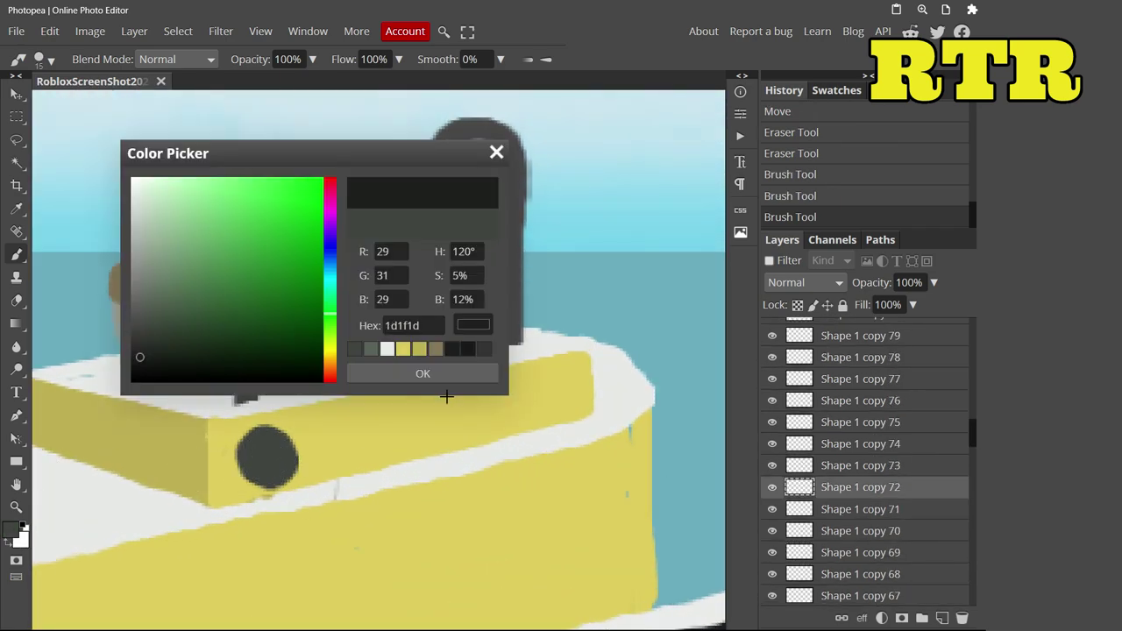
left_click(422, 374)
left_click(267, 456)
left_click(268, 456)
Step: Duplicate the porthole layer, place the copy near the block's stern end, and shift the original slightly toward it
right_click(828, 463)
left_click(868, 76)
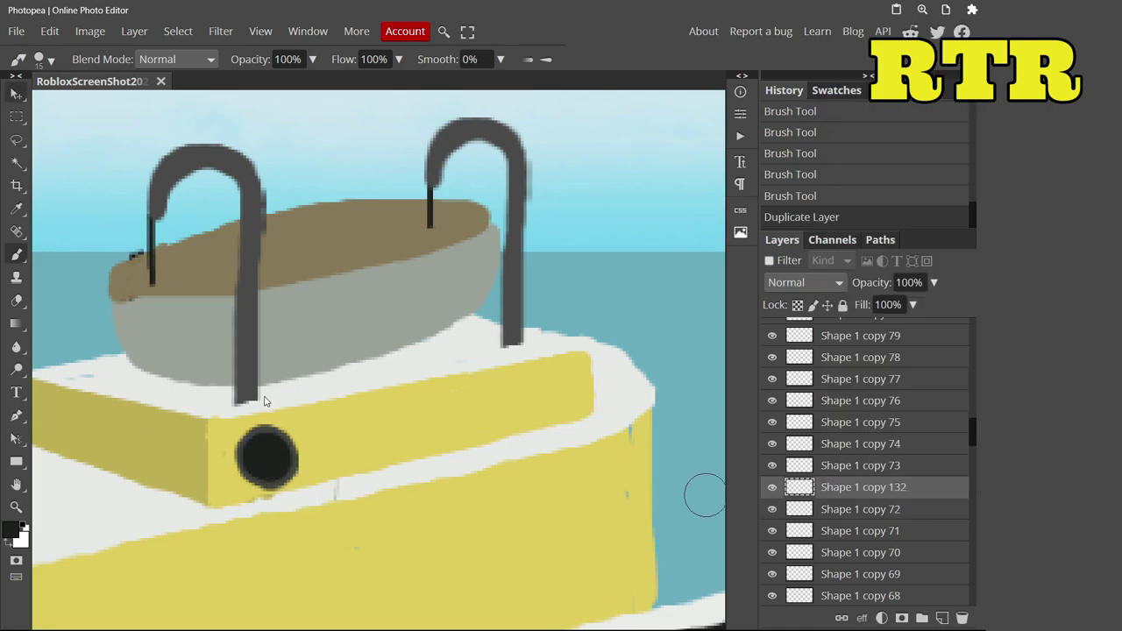
key("v")
left_click_drag(267, 452, 506, 404)
left_click_drag(267, 456, 329, 441)
Step: Scale down the stern-side porthole on the raised block with Free Transform
left_click(50, 30)
left_click(93, 397)
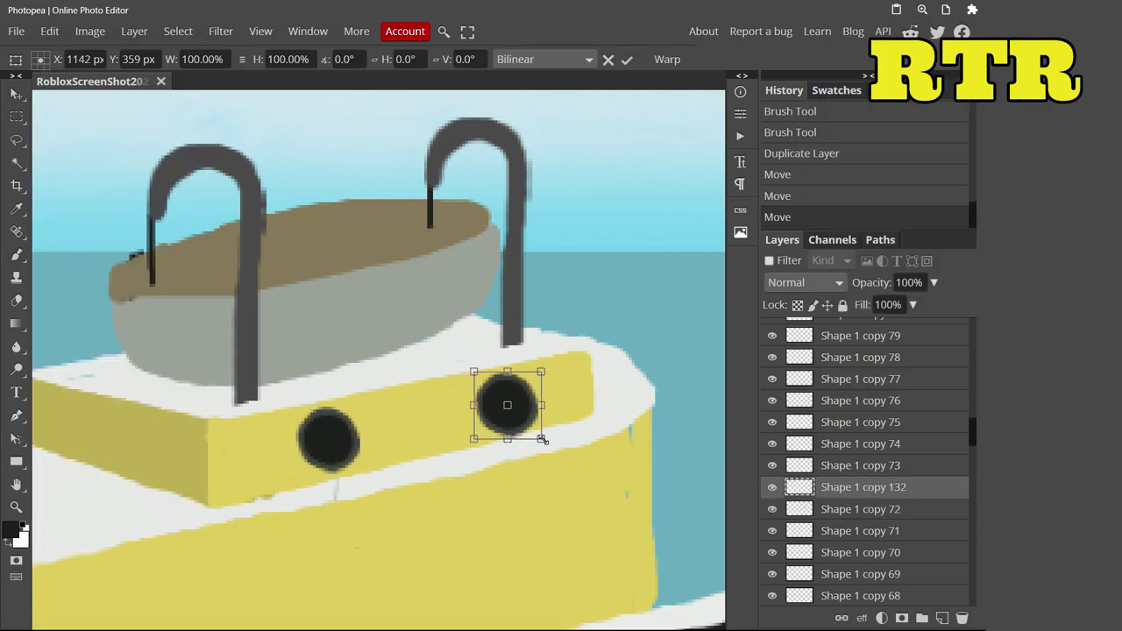
left_click_drag(540, 430, 524, 417)
key("Return")
Step: Duplicate the small porthole onto the front of the main yellow cabin and enlarge the copy to 152.17%
right_click(868, 488)
left_click(877, 106)
scroll(213, 507, "down", 2)
scroll(213, 506, "down", 2)
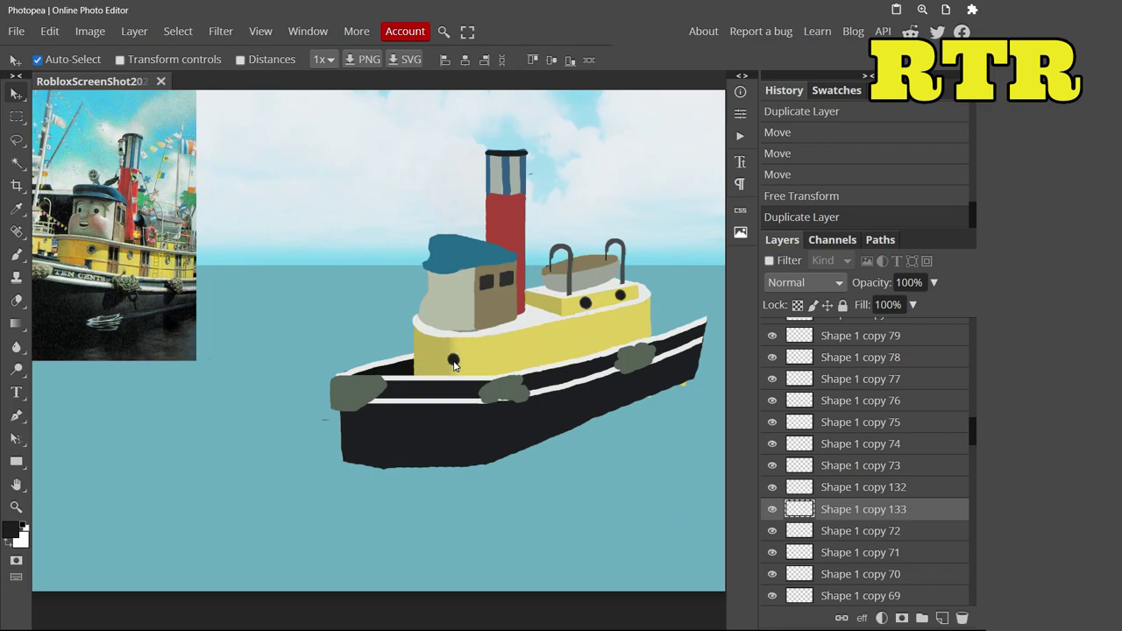
left_click_drag(443, 348, 405, 369)
scroll(405, 369, "up", 3)
left_click(50, 31)
left_click(93, 396)
scroll(449, 368, "down", 3)
scroll(450, 369, "up", 4)
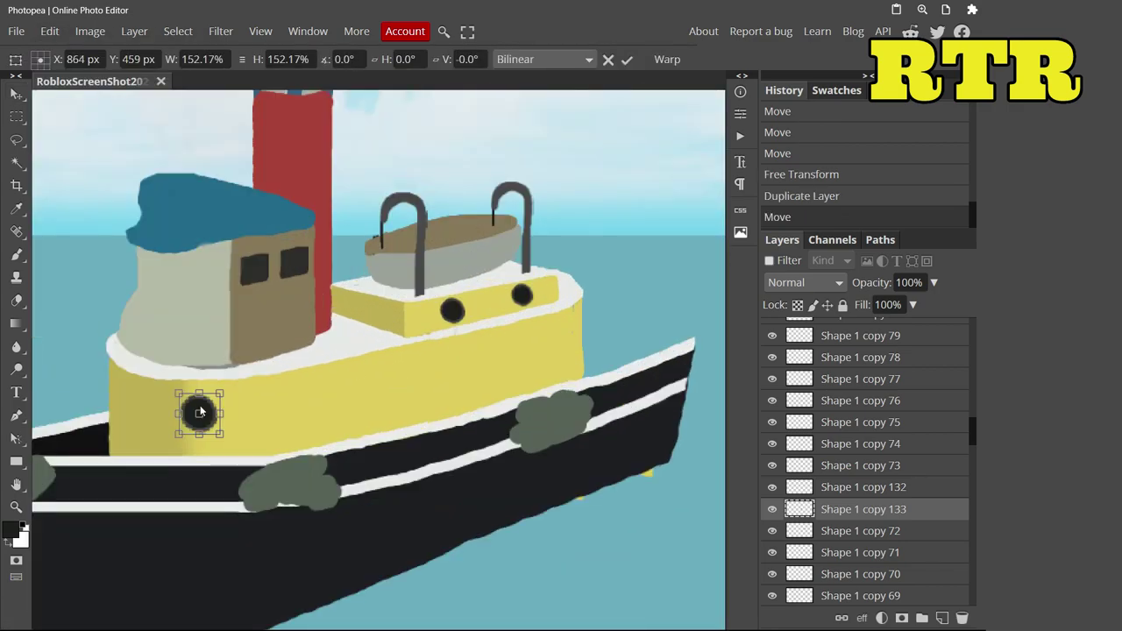
Step: Try a copy of the front porthole, narrowed to 79.41% width, on the cabin's long side and delete that copy
right_click(864, 508)
left_click(877, 107)
left_click_drag(195, 406, 388, 381)
left_click(50, 31)
left_click(93, 396)
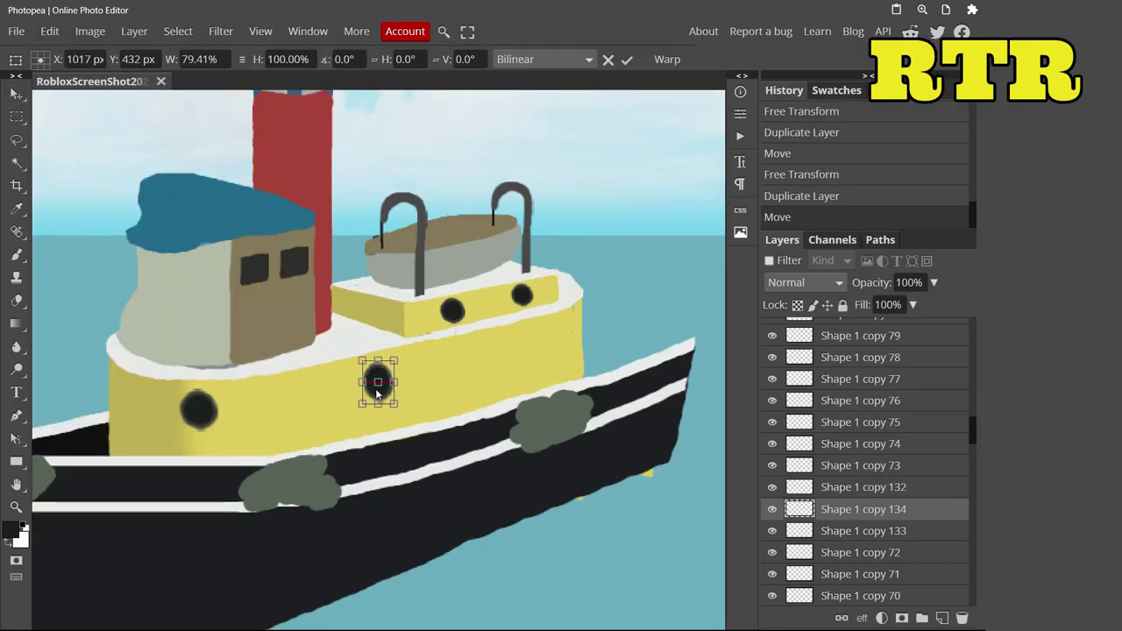
key("Return")
right_click(863, 509)
left_click(877, 161)
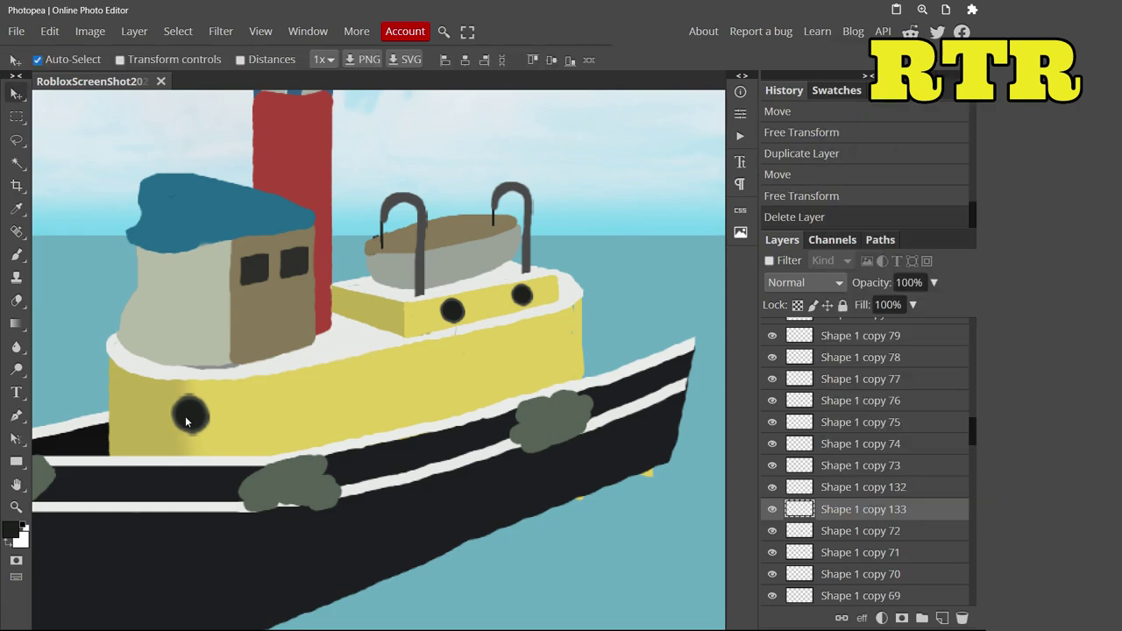
Step: Shift the front porthole slightly toward the bow and warp its shape to follow the cabin's curve
left_click(50, 31)
mouse_move(70, 421)
left_click(251, 486)
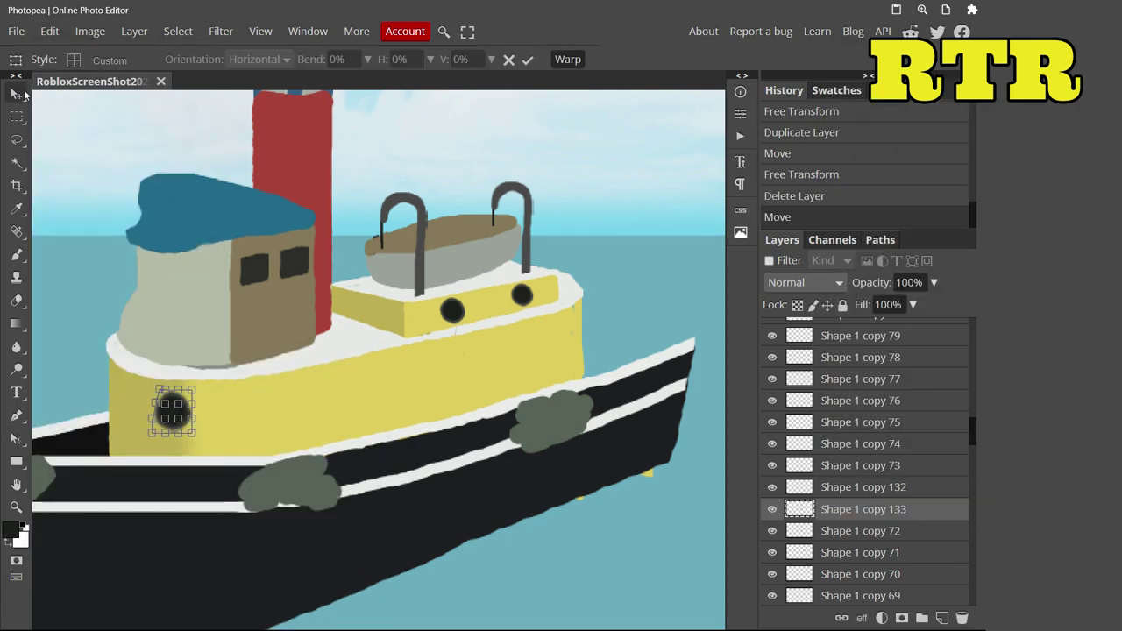
left_click(16, 93)
Step: Paint over the deck edge around the wheelhouse's base in the deck's white and erase the excess over the wheelhouse
scroll(371, 333, "up", 3)
key("b")
left_click(439, 348, "alt")
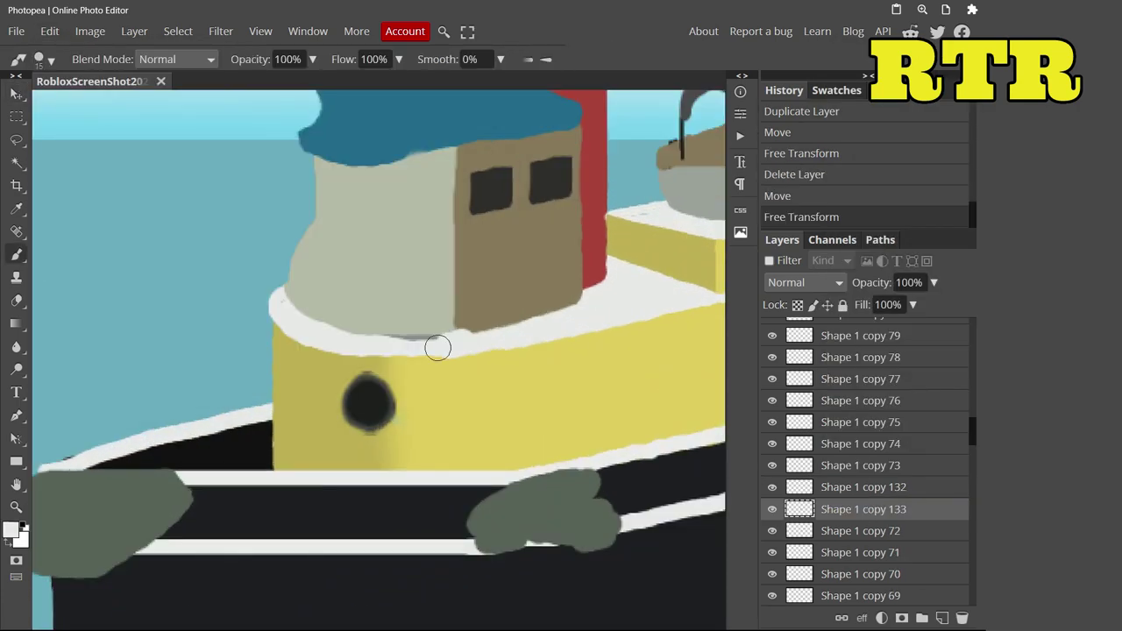
left_click_drag(280, 304, 453, 347)
key("ctrl+z")
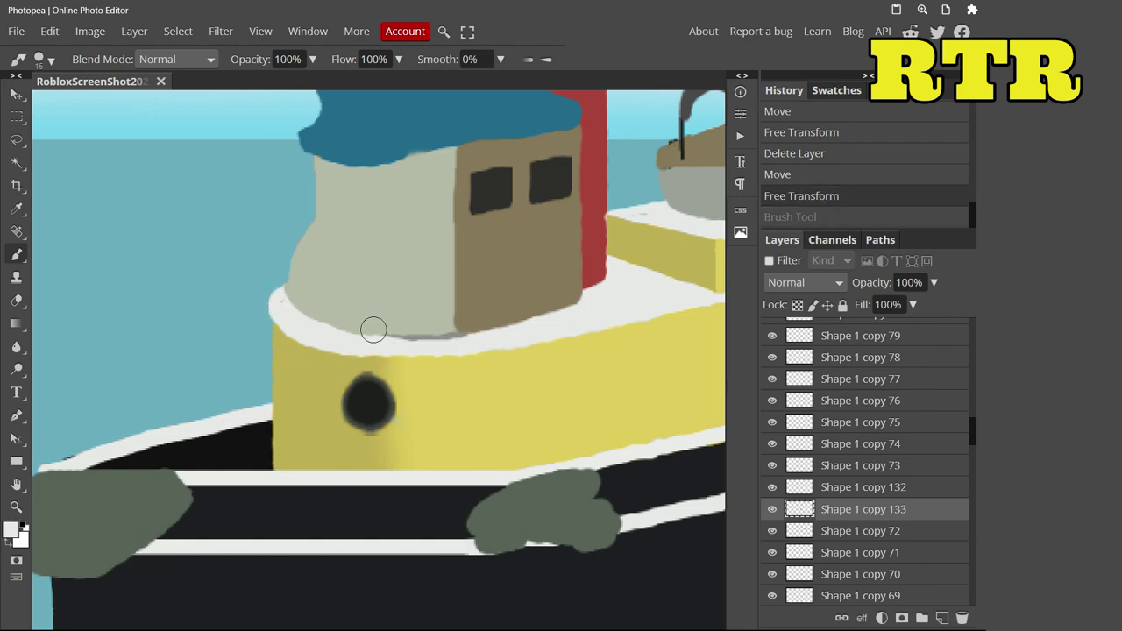
key("ctrl+shift+z")
key("e")
left_click_drag(339, 263, 394, 307)
scroll(338, 263, "down", 3)
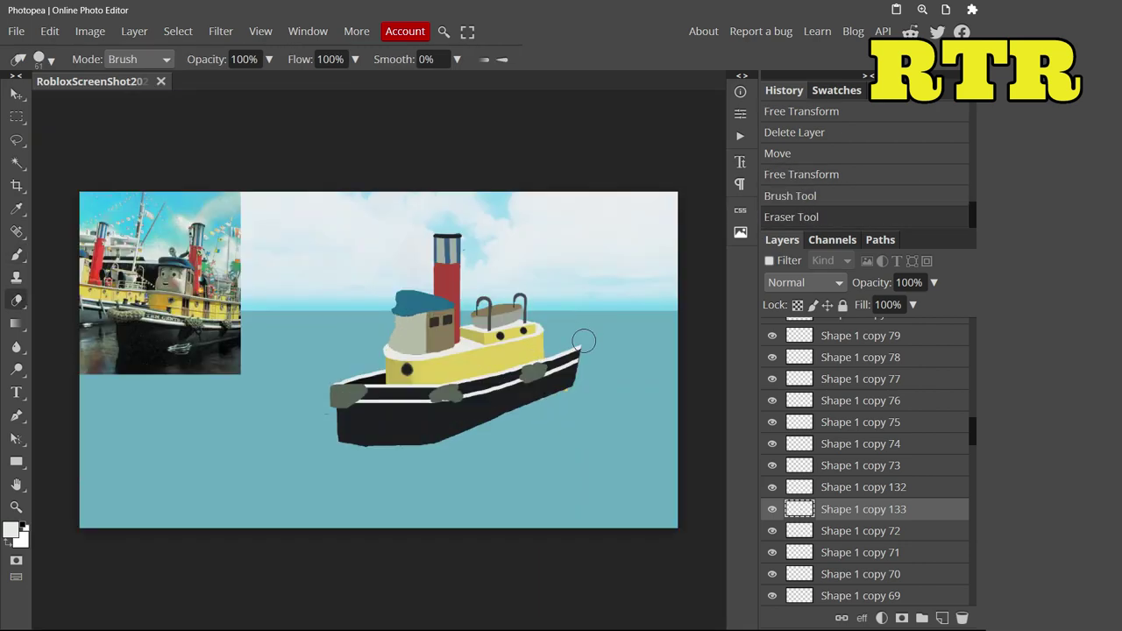
Step: Erase the overhanging ends of the white rail and stripe at the stern on Shape 1 copy 2 and trim the hull's stern corner
scroll(596, 333, "up", 3)
left_click(158, 311, "ctrl")
left_click(396, 332, "ctrl")
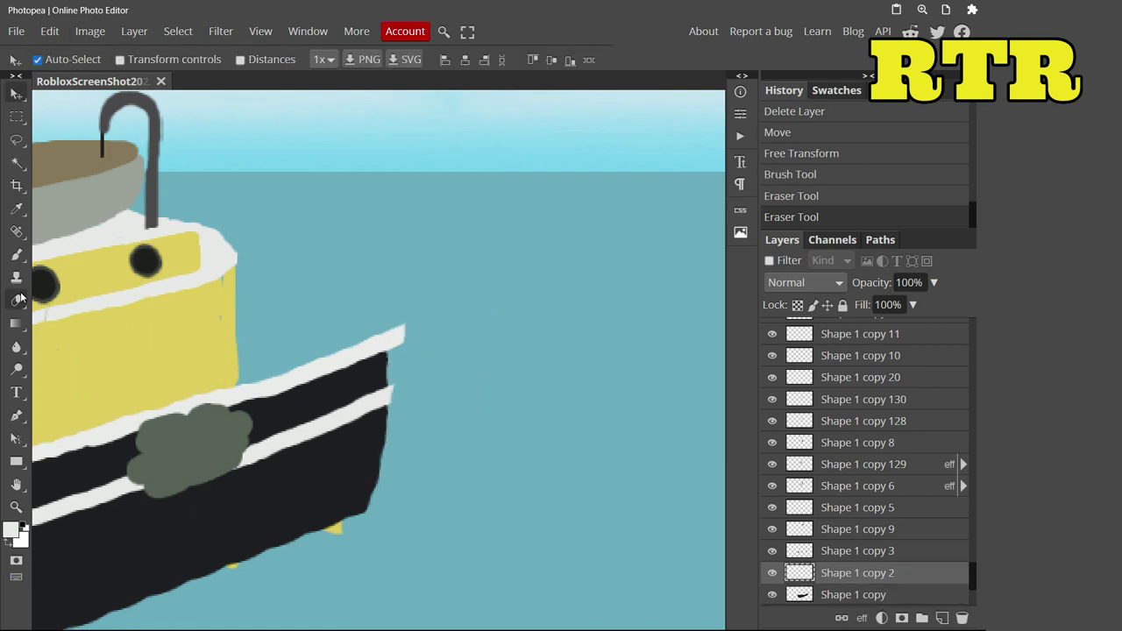
left_click(422, 314)
left_click(386, 368, "ctrl")
left_click(424, 321)
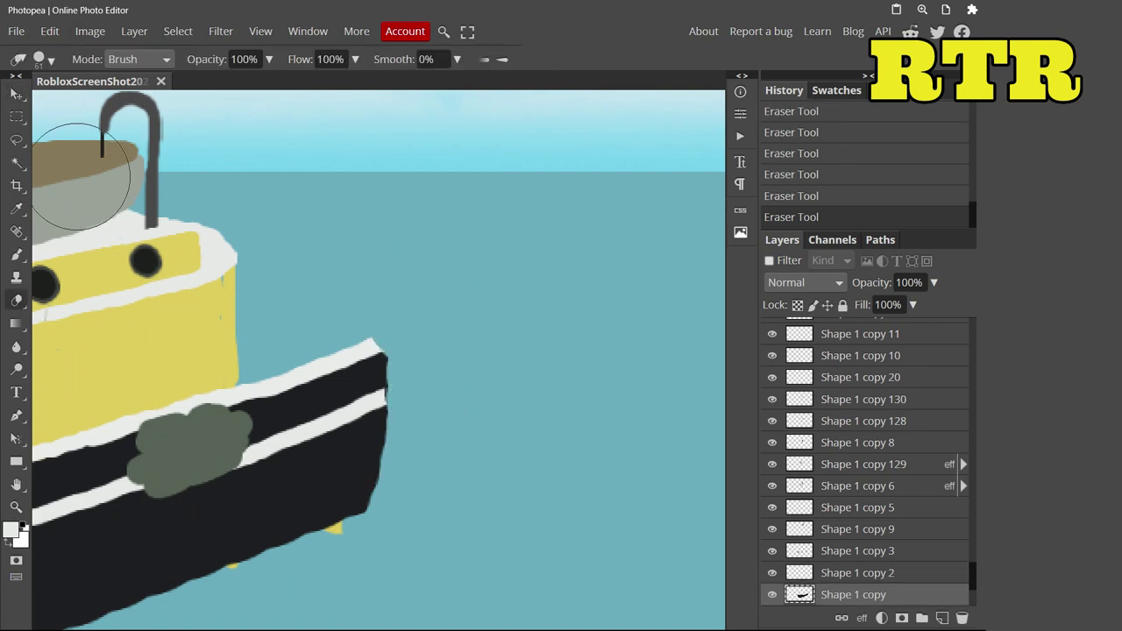
Step: Erase the yellow spill beneath the stern and round off the hull's lower edge on Shape 1 copy
left_click(67, 132, "ctrl")
scroll(410, 568, "down", 1)
scroll(410, 568, "down", 3)
left_click(48, 320, "ctrl")
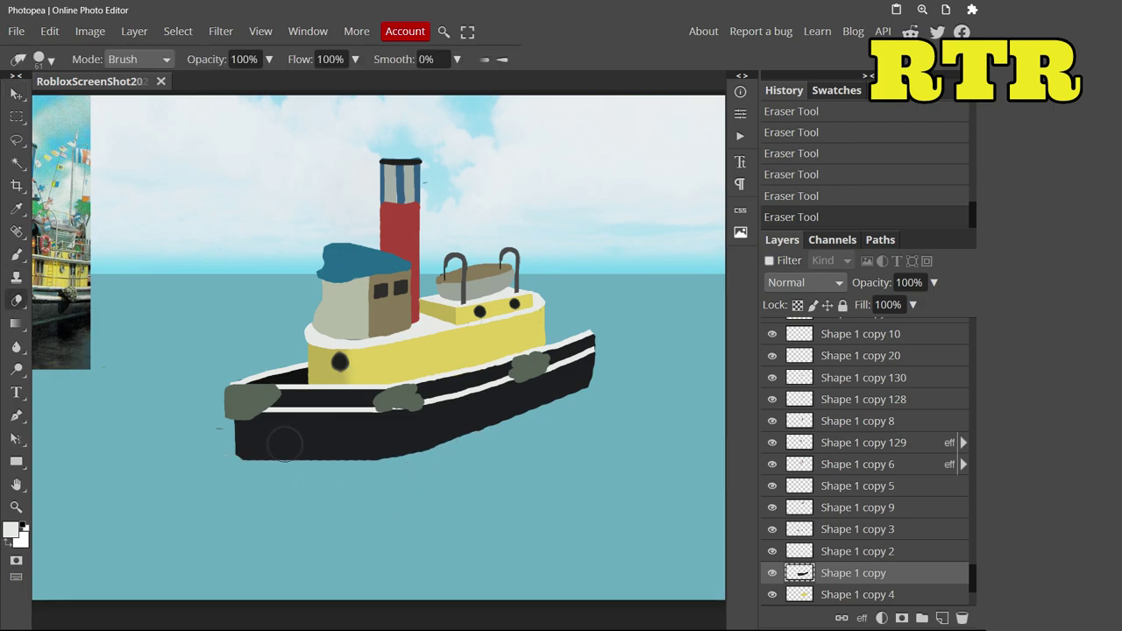
scroll(285, 445, "left", 2)
key("ctrl+z")
key("ctrl+shift+z")
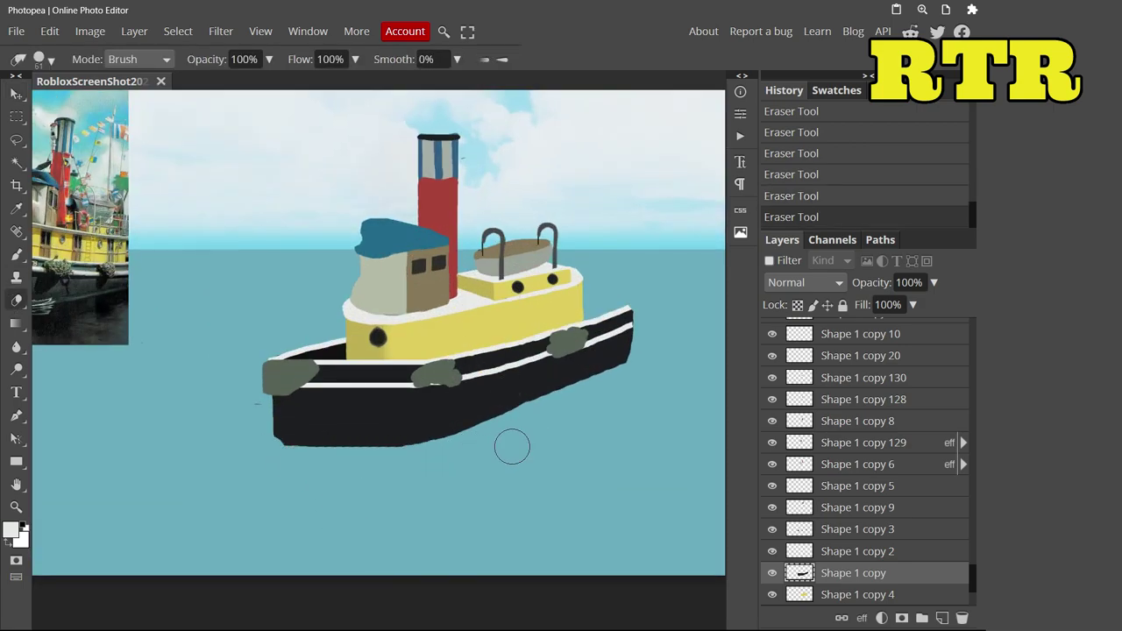
Step: Paint a dark grey porthole disc on the cabin's long yellow side on Shape 1 copy 41 with the brush at size 22
scroll(474, 325, "up", 5)
key("b")
left_click(60, 253, "ctrl")
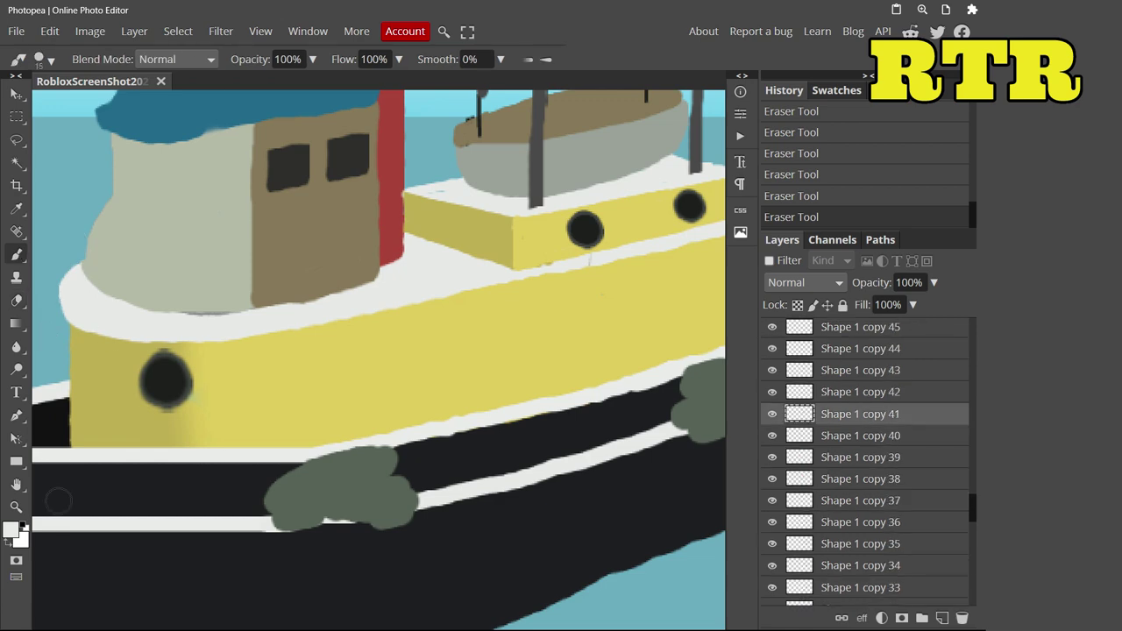
left_click(10, 530)
key("Return")
left_click(39, 59)
left_click(433, 362)
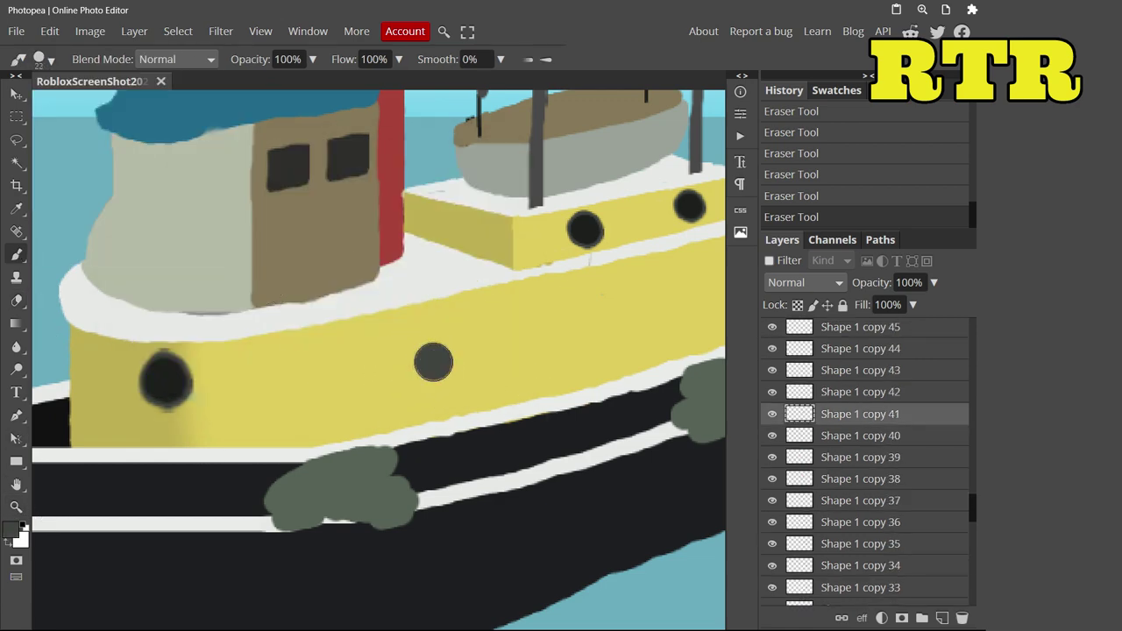
Step: Undo the disc's brush strokes and repaint it slightly larger and closer to the bow in colour 414541
left_click(782, 196)
left_click_drag(433, 364, 429, 432)
key("ctrl+z")
key("ctrl+z")
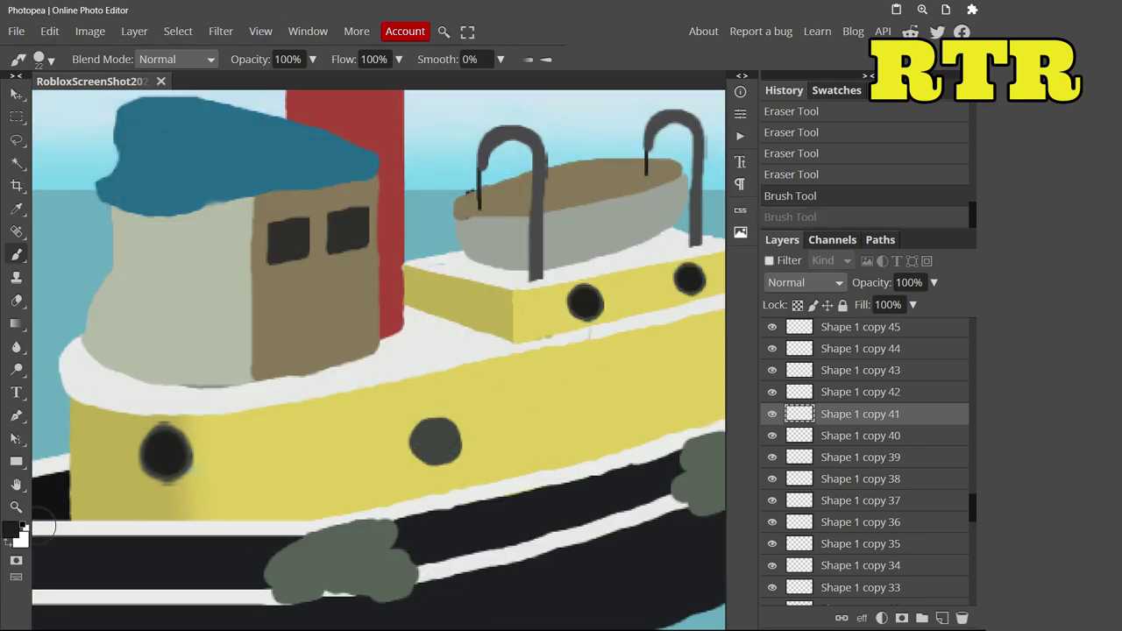
left_click(21, 529)
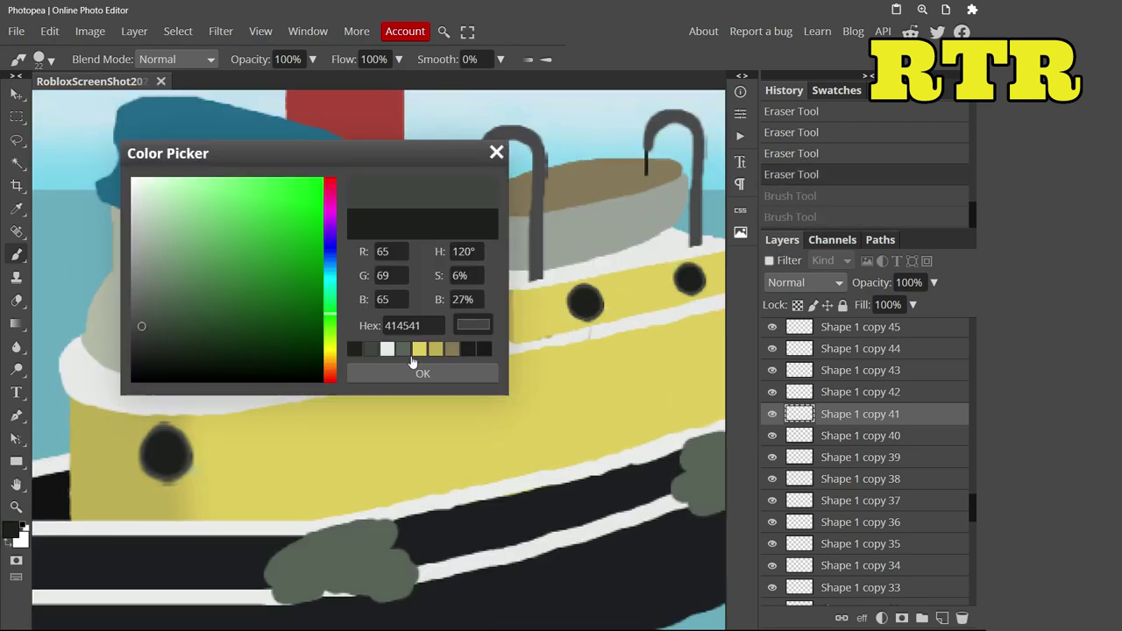
key("Escape")
Step: Duplicate the disc as the porthole's centre, give the copy a near-black Color Overlay and scale it to 86.67%
right_click(716, 412)
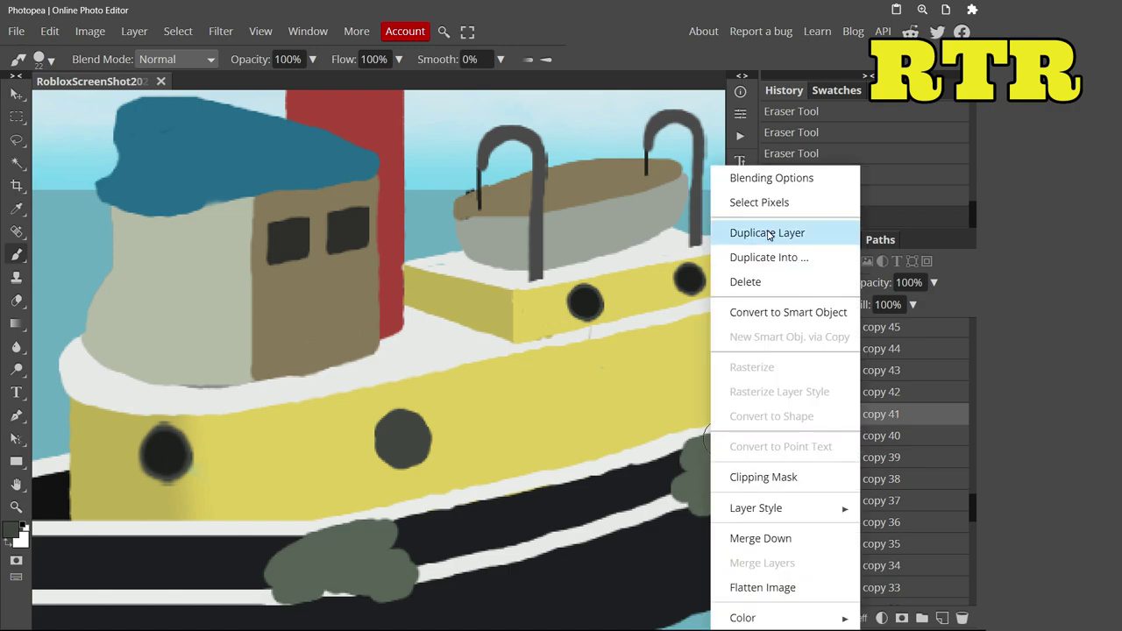
left_click(745, 231)
key("ctrl+t")
right_click(712, 414)
left_click(769, 176)
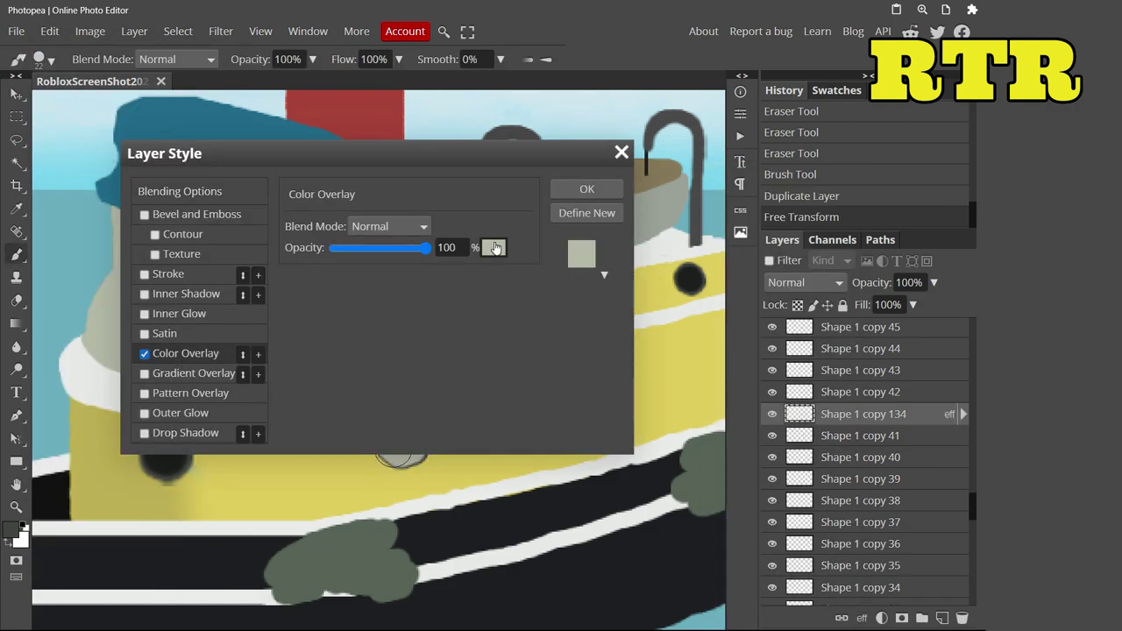
left_click(584, 187)
left_click(49, 31)
left_click(129, 397)
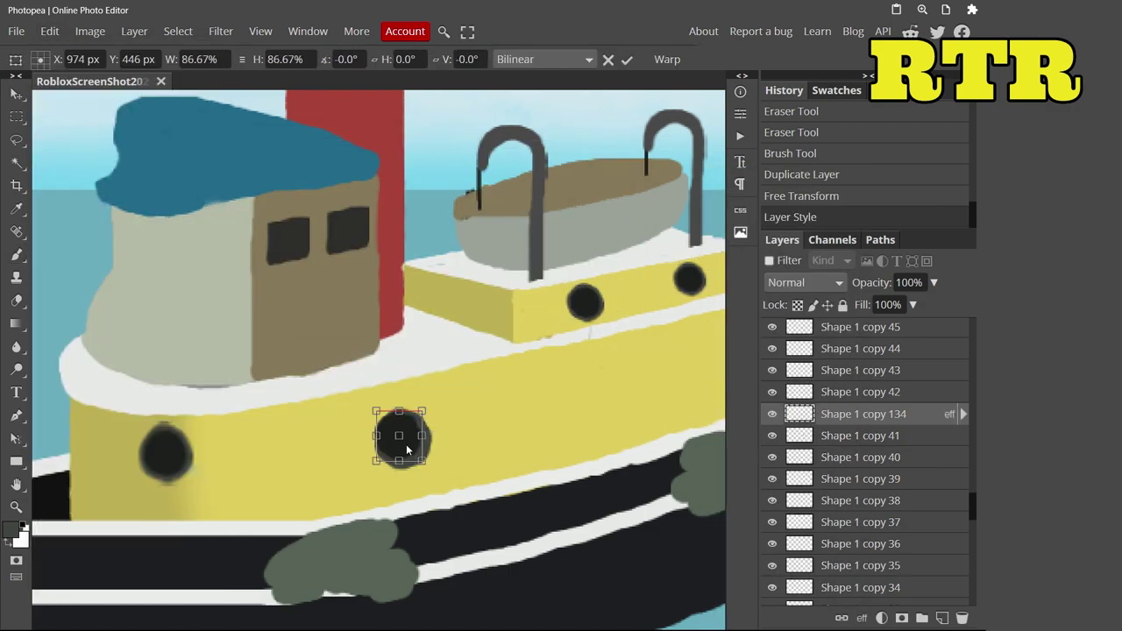
Step: Transform both layers of the new porthole together to 78.79% width, 87.88% height and a -6.6° tilt
left_click(876, 435, "ctrl")
left_click(50, 31)
left_click(105, 396)
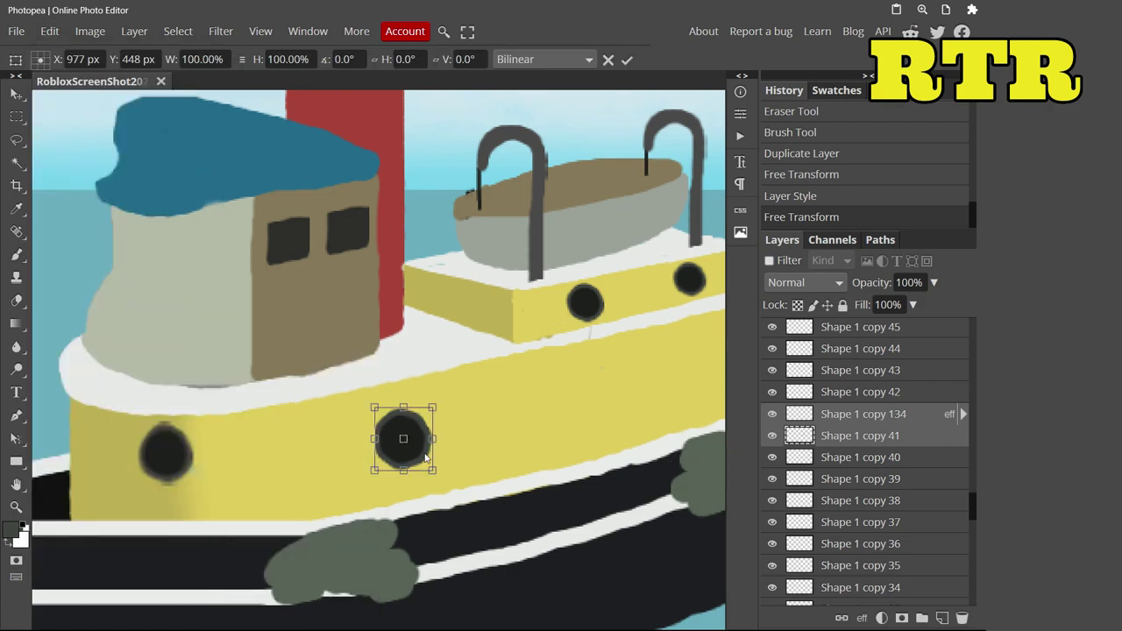
left_click_drag(428, 464, 395, 431)
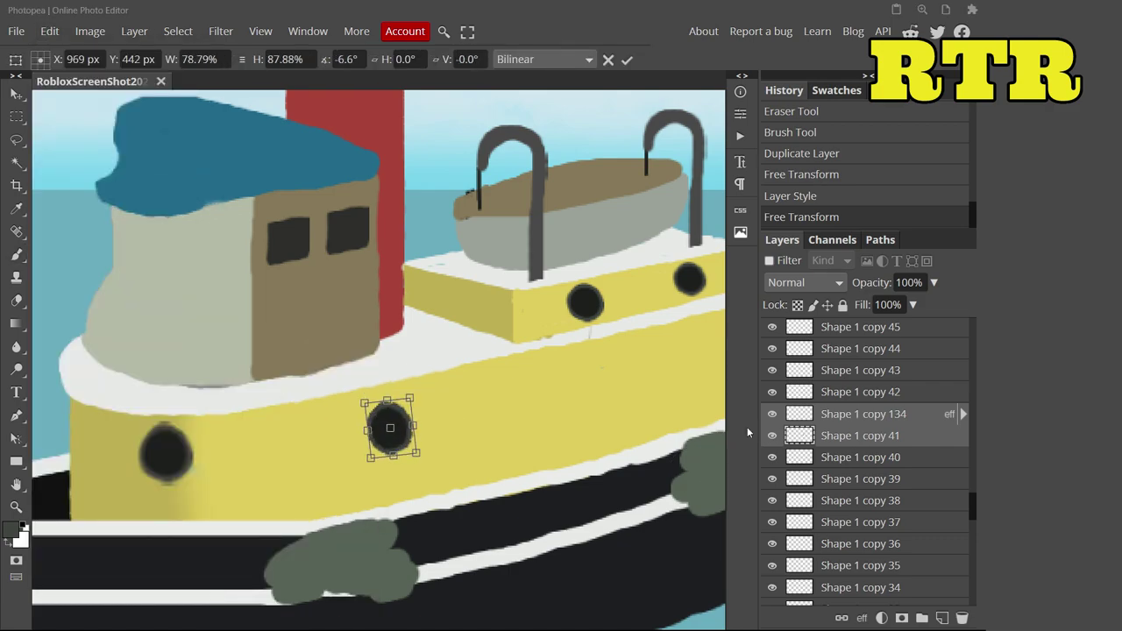
key("Return")
Step: Duplicate the porthole's two layers, move the copy along the yellow cabin side towards the stern and adjust it with Free Transform
key("ctrl+j")
scroll(321, 371, "down", 2)
key("v")
left_click_drag(320, 371, 440, 329)
left_click(49, 31)
left_click(106, 396)
key("Return")
Step: Duplicate the porthole once more and position the grey ring and dark centre together on the yellow cabin side
right_click(847, 215)
left_click(782, 230)
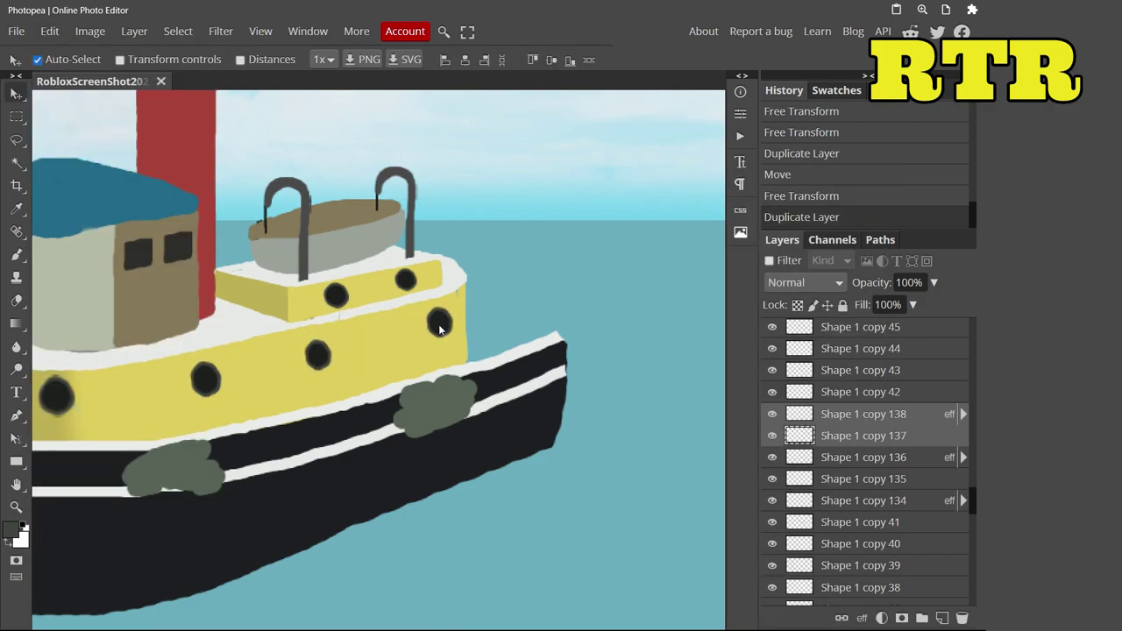
scroll(399, 340, "down", 3)
scroll(289, 289, "up", 4)
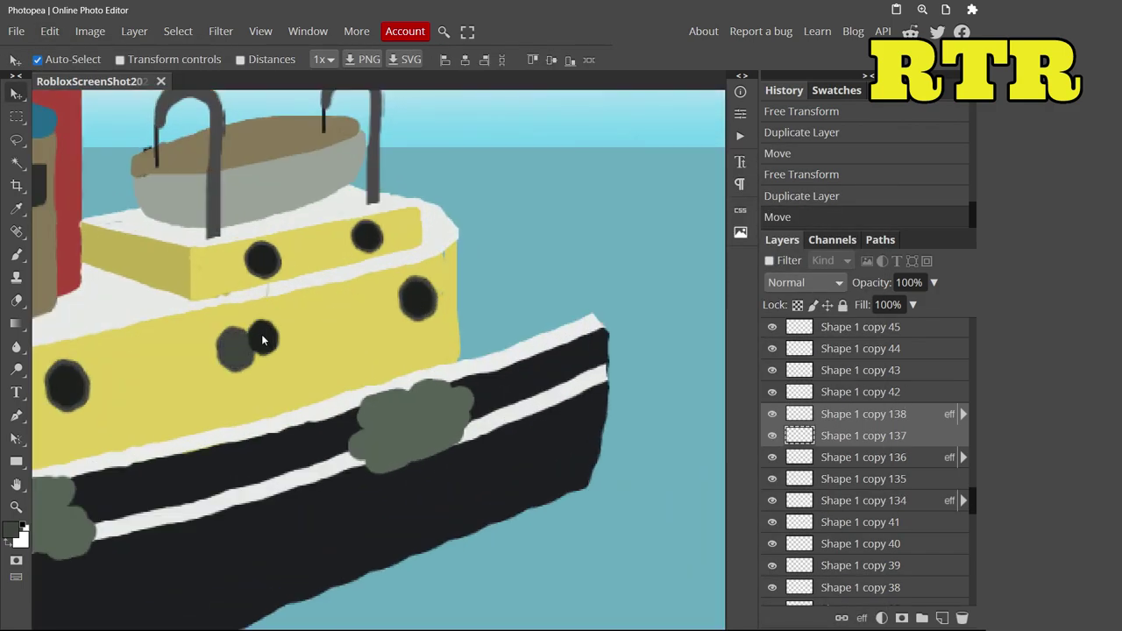
left_click_drag(235, 354, 279, 337)
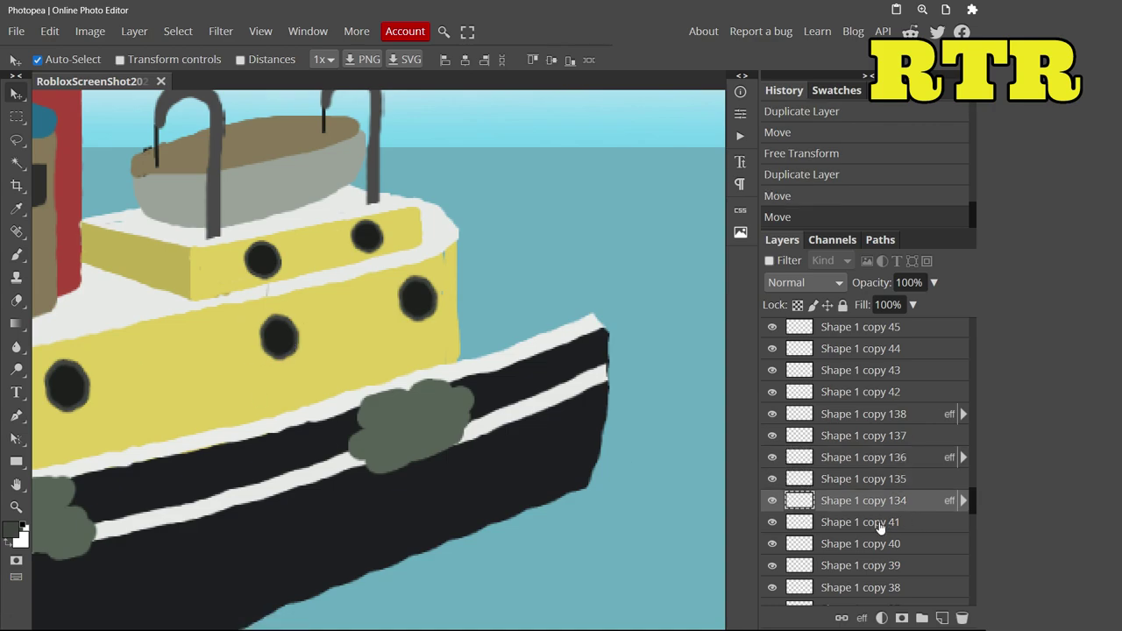
Step: Nudge the porthole layers Shape 1 copy 134 and 41 to even out the spacing along the cabin side
scroll(604, 316, "down", 5)
scroll(603, 315, "up", 3)
left_click_drag(383, 397, 396, 391)
scroll(397, 386, "down", 5)
scroll(396, 382, "up", 2)
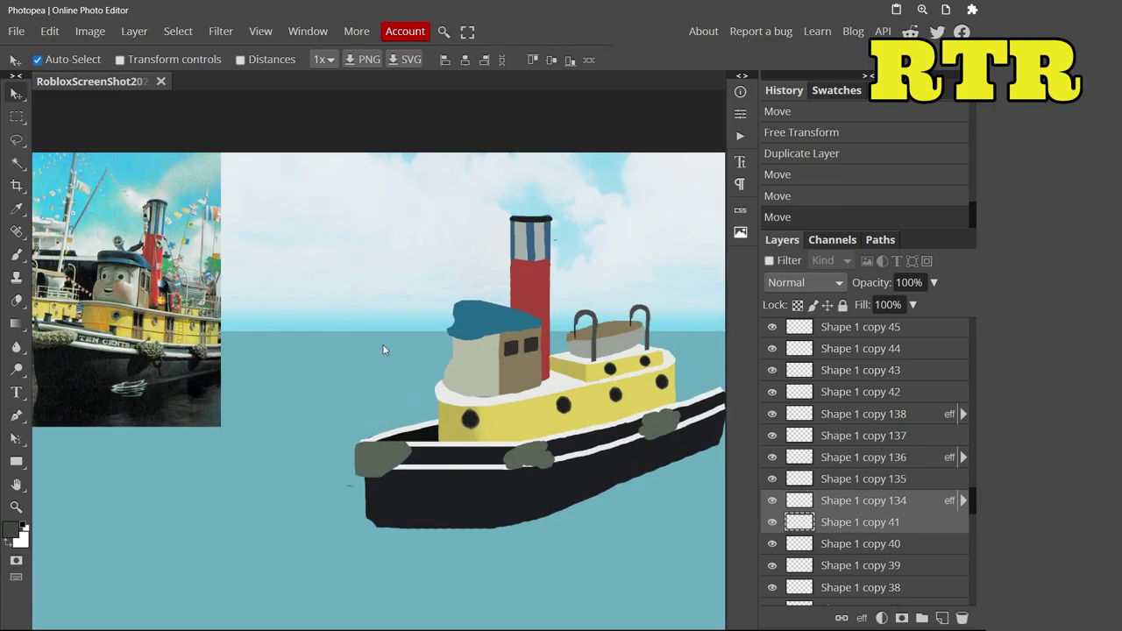
scroll(629, 335, "up", 5)
scroll(629, 335, "down", 4)
scroll(452, 379, "up", 3)
left_click(450, 375)
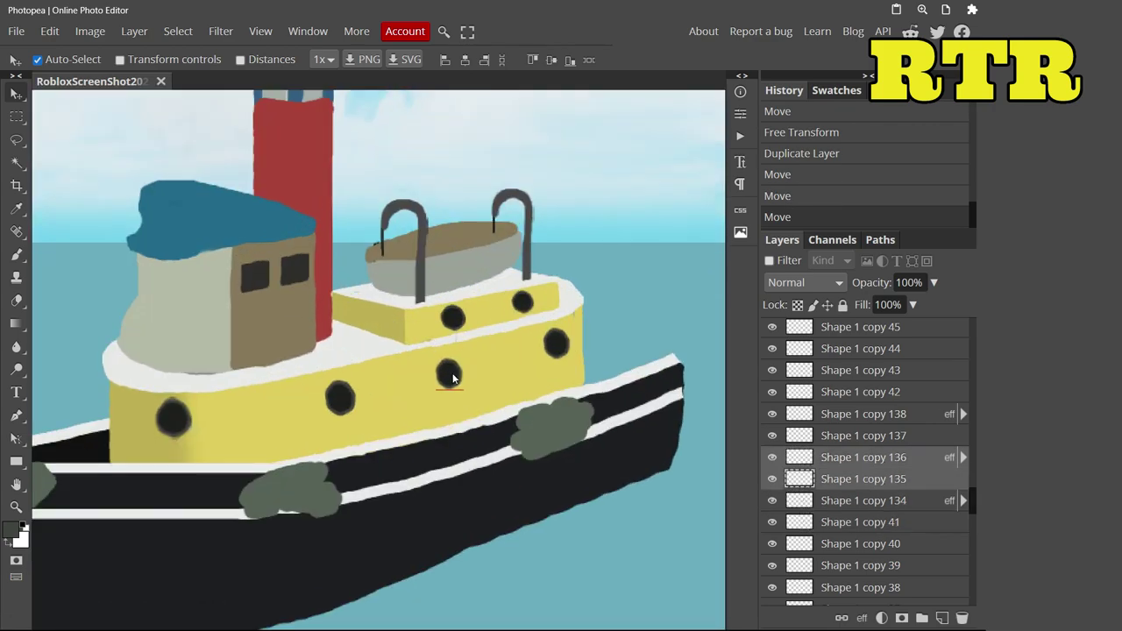
Step: Paint a tan door on Shape 1 copy 47 between the two sternmost portholes with the brush at size 22
scroll(444, 377, "down", 4)
scroll(444, 377, "up", 1)
scroll(444, 377, "up", 3)
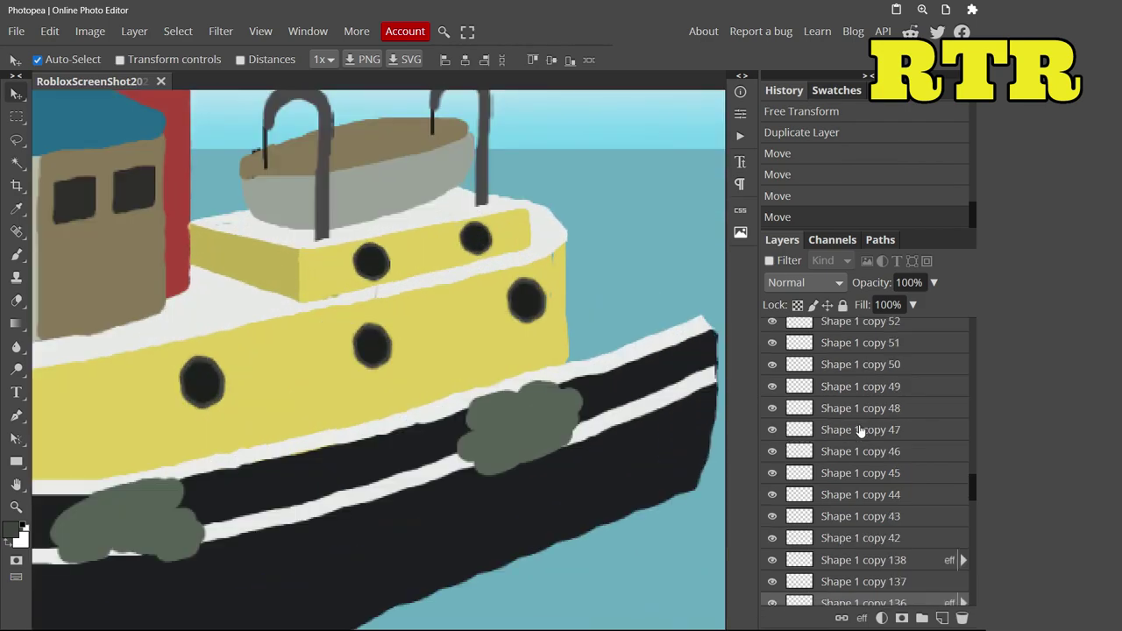
left_click(859, 430)
key("b")
left_click(474, 375)
left_click_drag(430, 412, 421, 344)
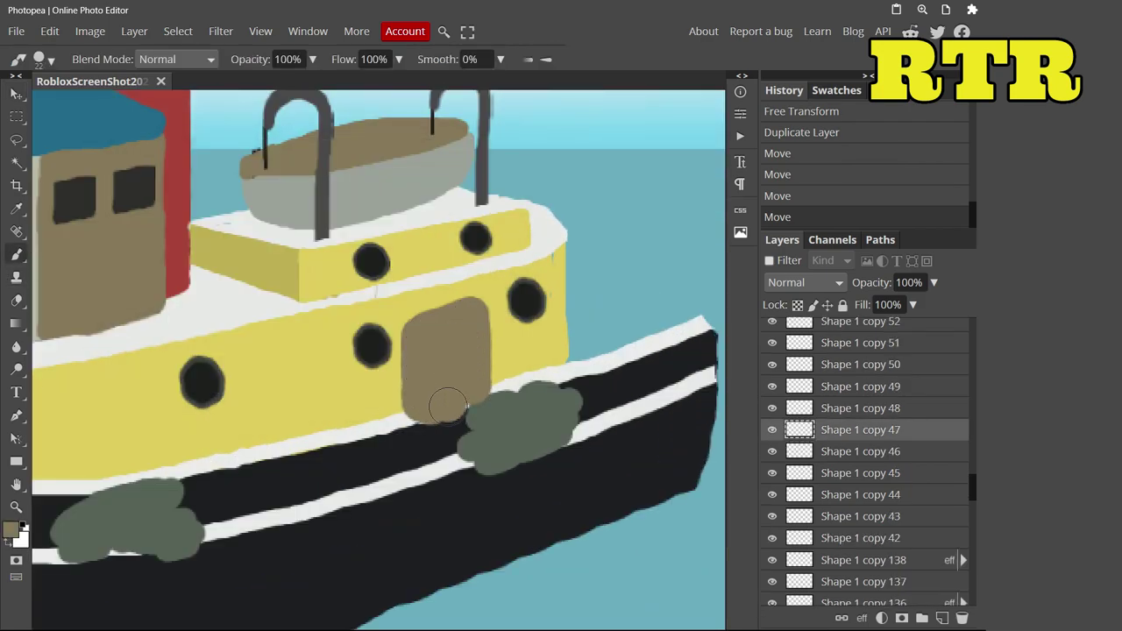
Step: Paint two tall near-black window panes on the tan door with the brush at size 7
left_click(10, 530)
scroll(220, 508, "down", 4)
scroll(334, 482, "up", 4)
left_click(329, 464)
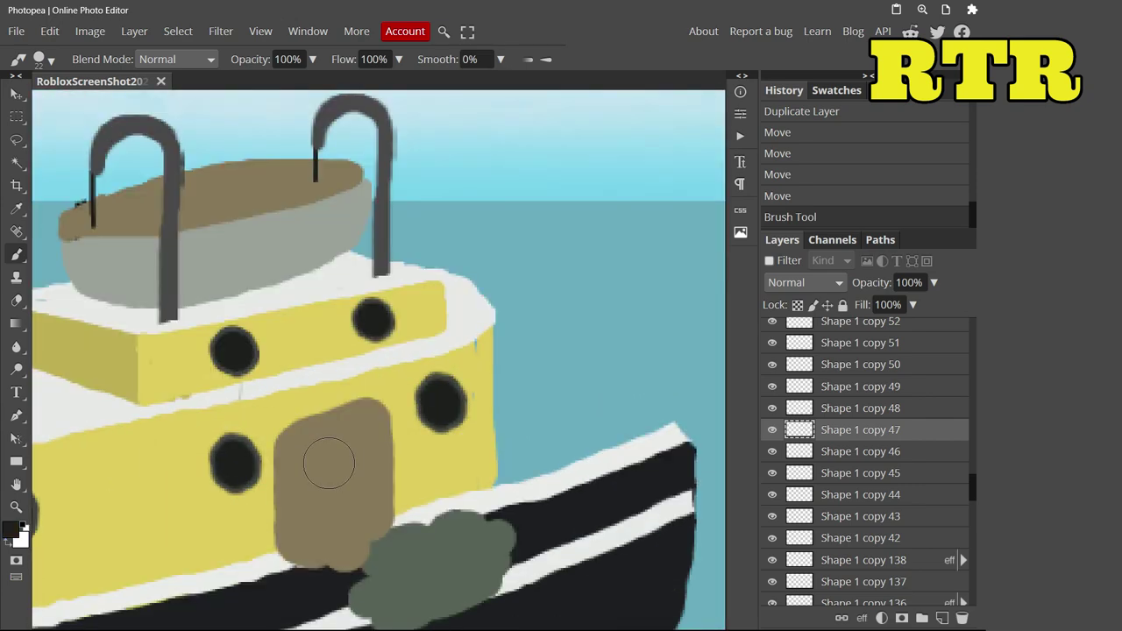
scroll(319, 601, "up", 2)
left_click(39, 59)
mouse_move(274, 460)
left_mouse_down()
mouse_move(281, 422)
mouse_move(277, 444)
mouse_move(307, 437)
left_mouse_up()
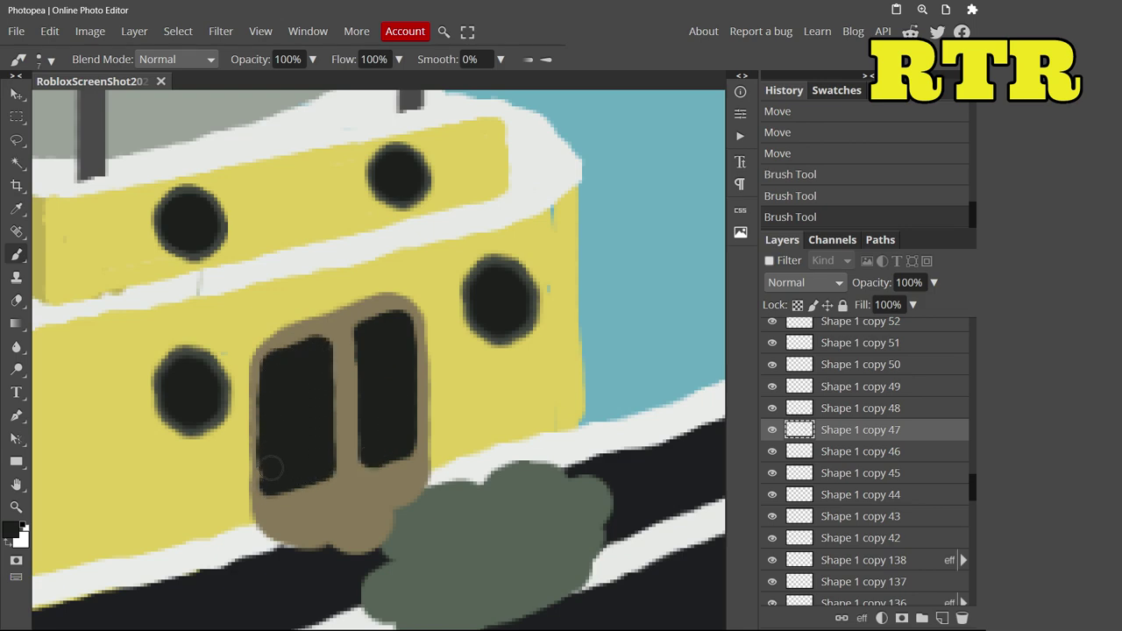
Step: Touch up the door frame in tan, squaring its upper bow-side corner on Shape 1 copy 46 and cleaning it with the eraser
left_click(11, 529)
left_click(351, 526)
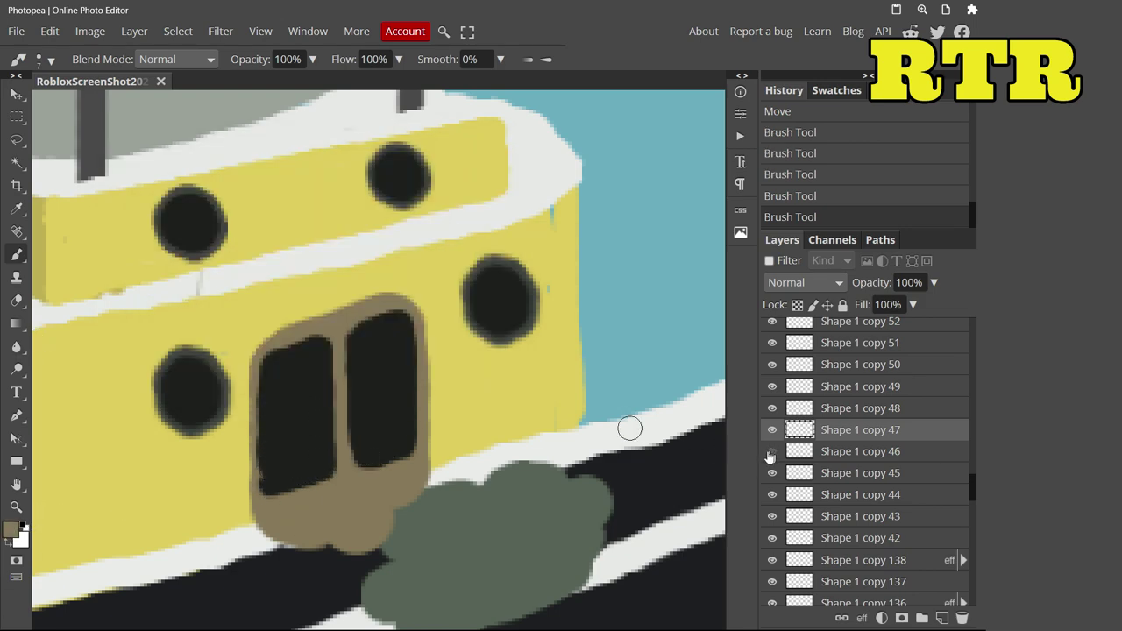
left_click(859, 452)
left_click_drag(259, 373, 298, 337)
key("e")
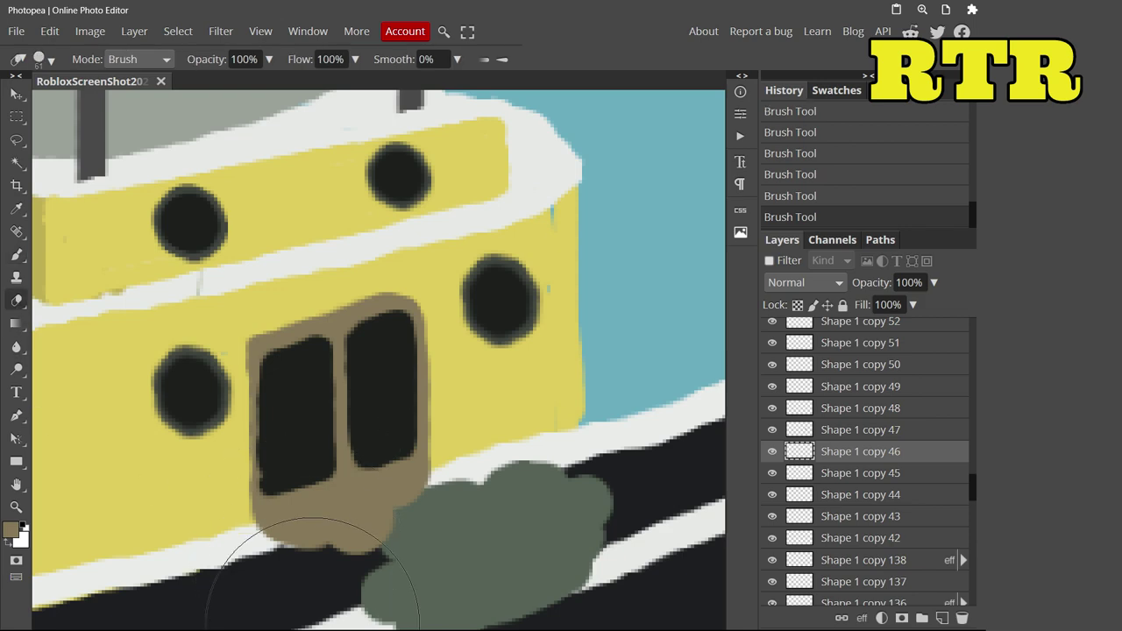
left_click(362, 514)
scroll(649, 399, "down", 3)
left_click_drag(858, 481, 881, 605)
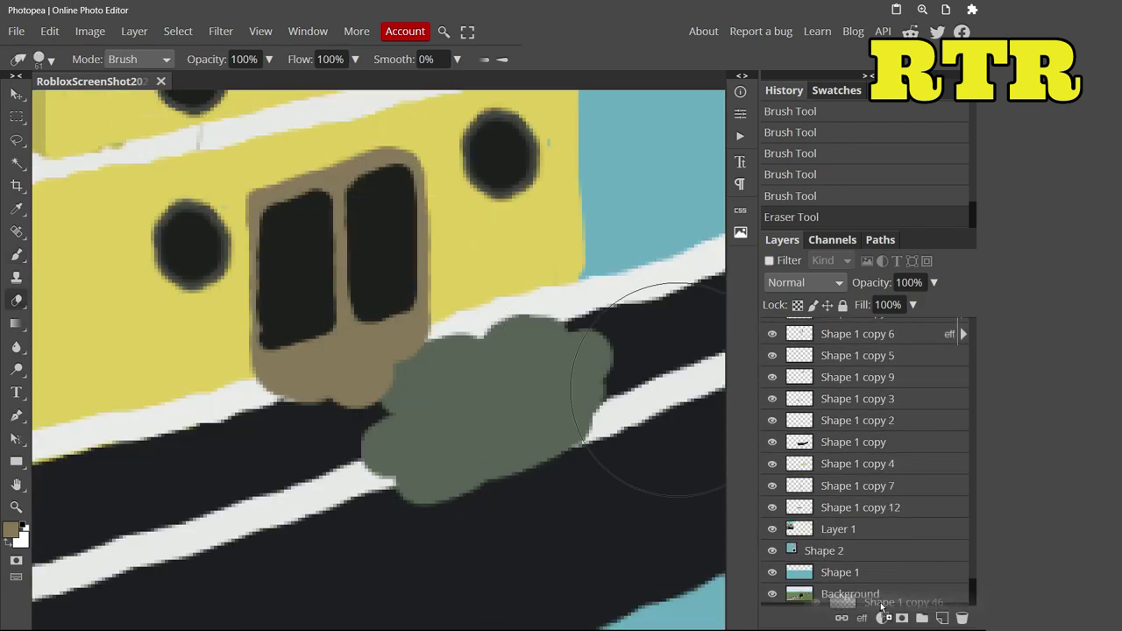
left_click_drag(886, 521, 884, 523)
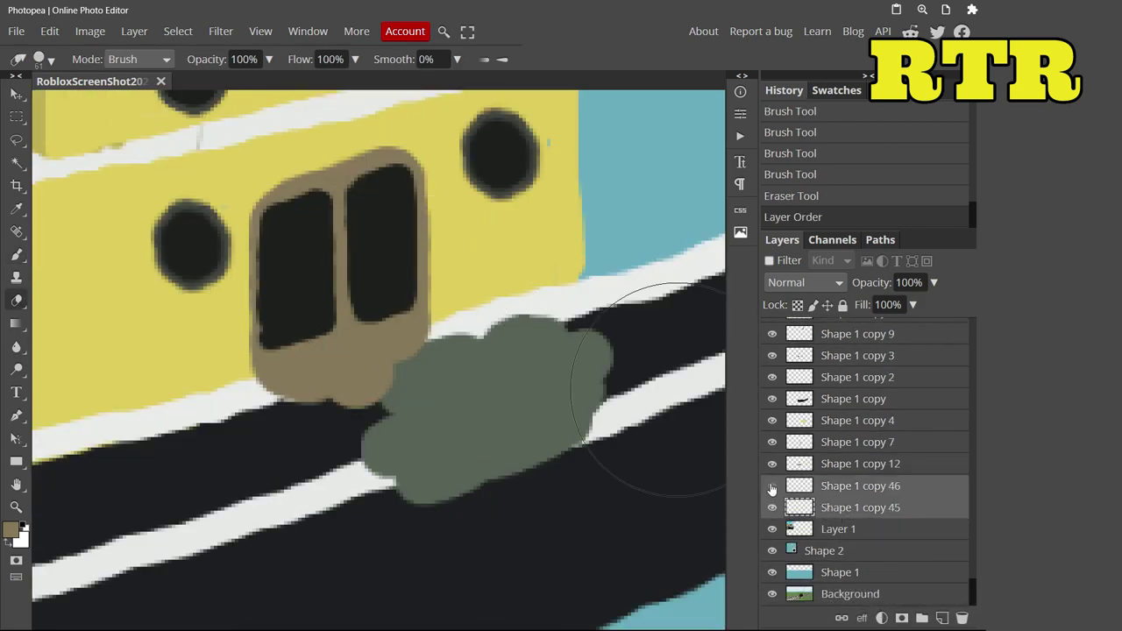
left_click(793, 195)
Step: Move Shape 1 copy 47 and 46 below Shape 1 copy in the stack, then shrink and reposition the door with Free Transform
key("v")
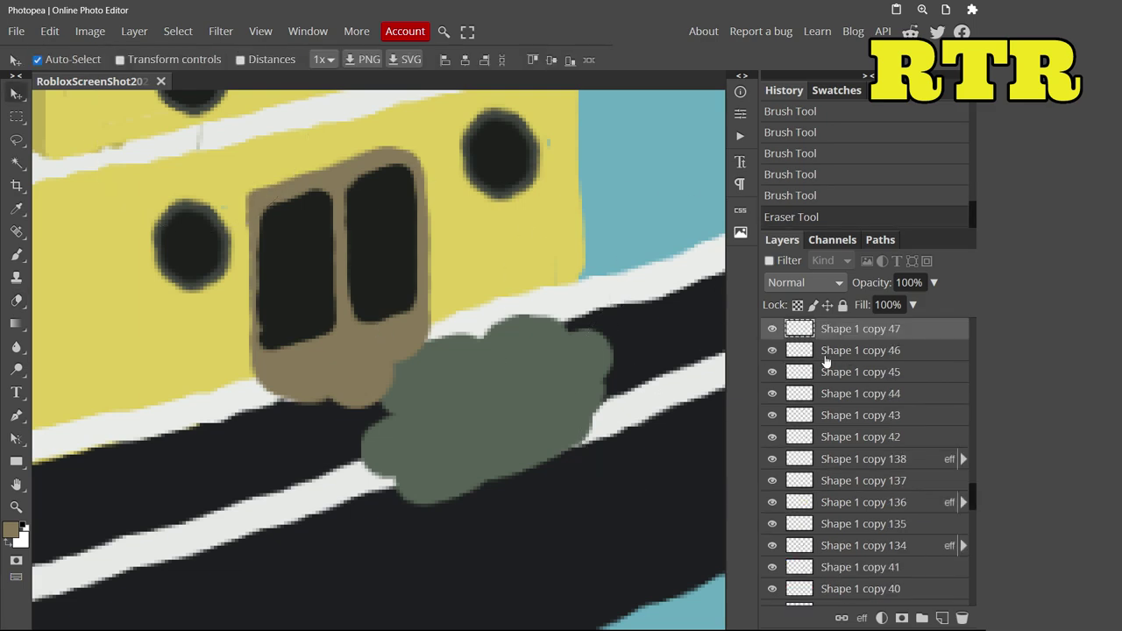
mouse_move(827, 358)
left_mouse_down()
mouse_move(866, 604)
mouse_move(859, 454)
left_mouse_up()
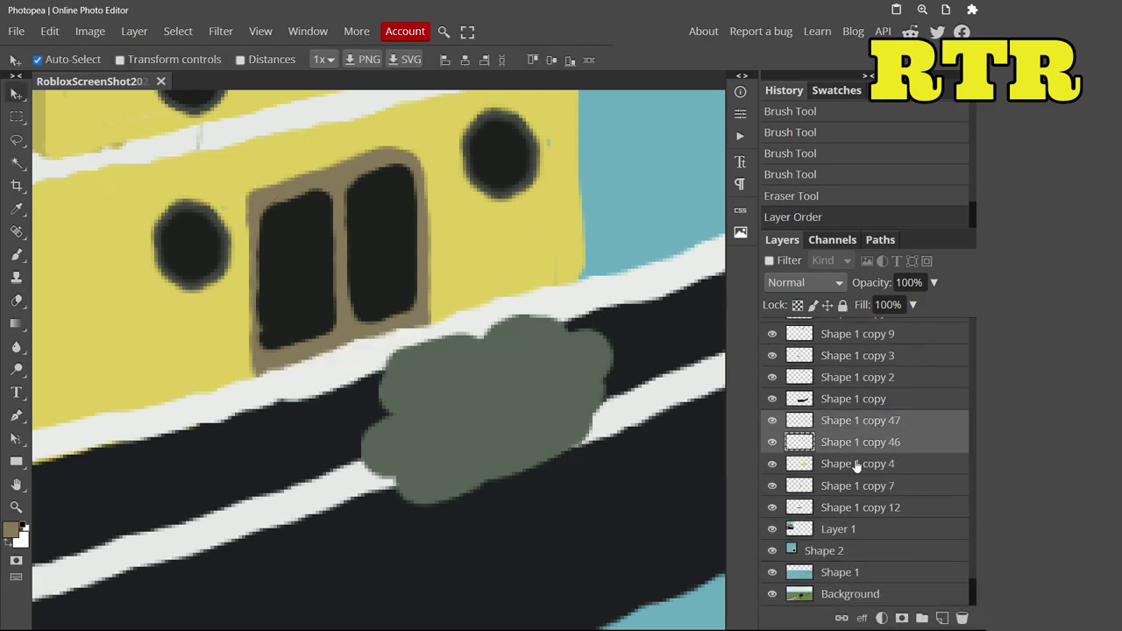
left_click(49, 31)
left_click(79, 386)
left_click_drag(326, 451, 361, 451)
left_click_drag(407, 363, 408, 461)
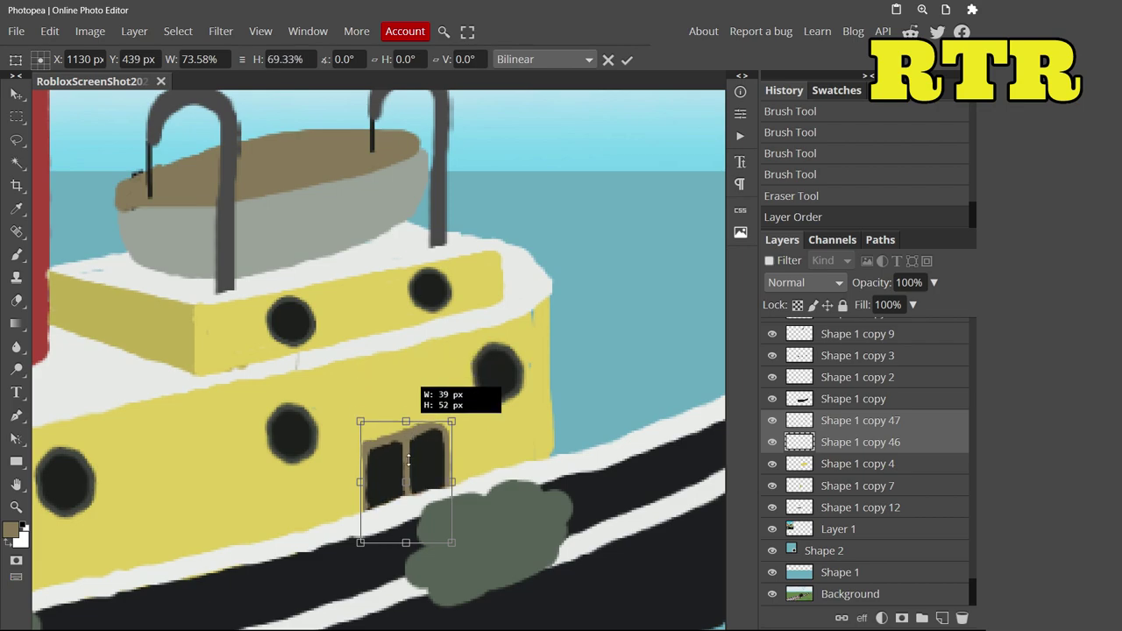
left_click_drag(359, 421, 334, 387)
left_click_drag(398, 474, 400, 447)
key("Return")
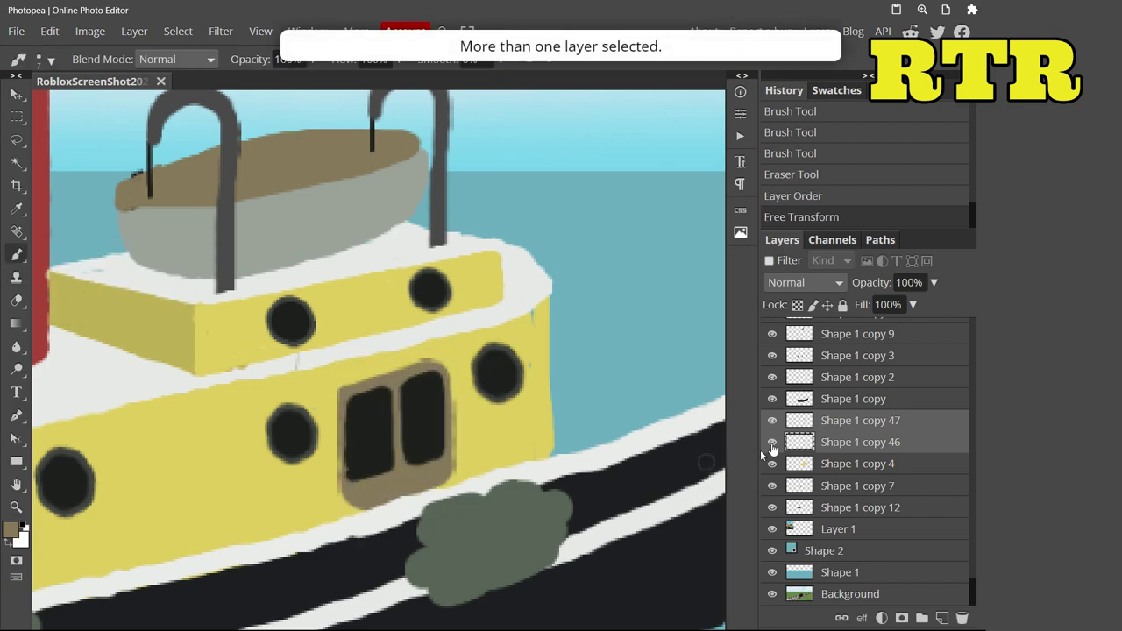
Step: Fill out the door's lower corners in tan on Shape 1 copy 46 and erase the stern-side strip on Shape 1 copy 47
left_click(846, 442)
left_click(443, 478)
scroll(443, 479, "up", 5)
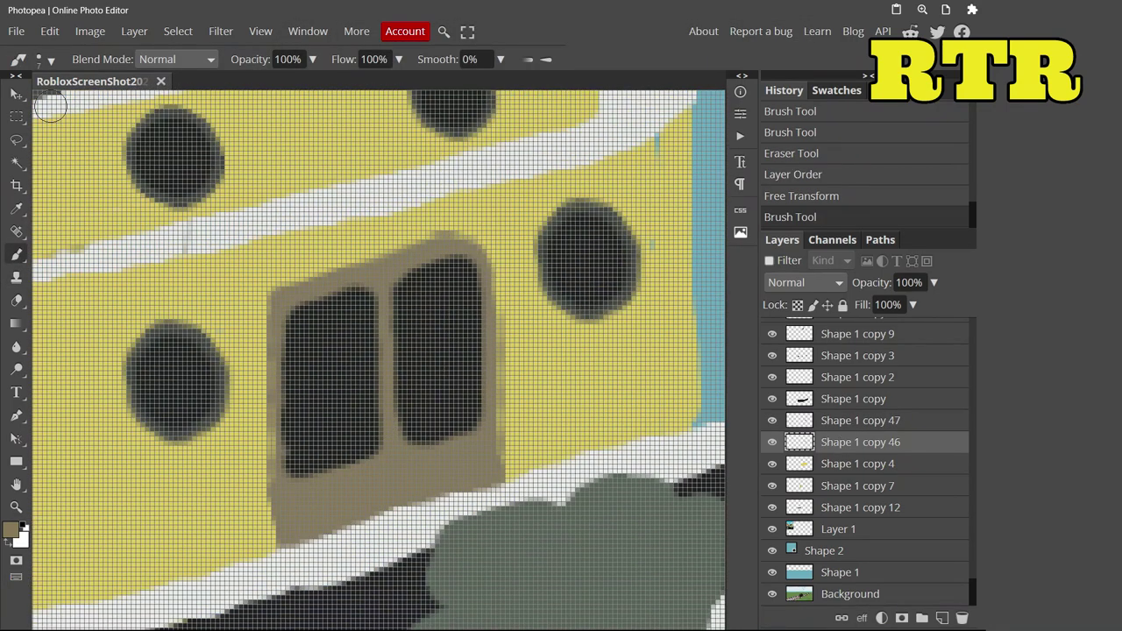
key("e")
left_click_drag(441, 517, 526, 188)
left_click(474, 368, "ctrl")
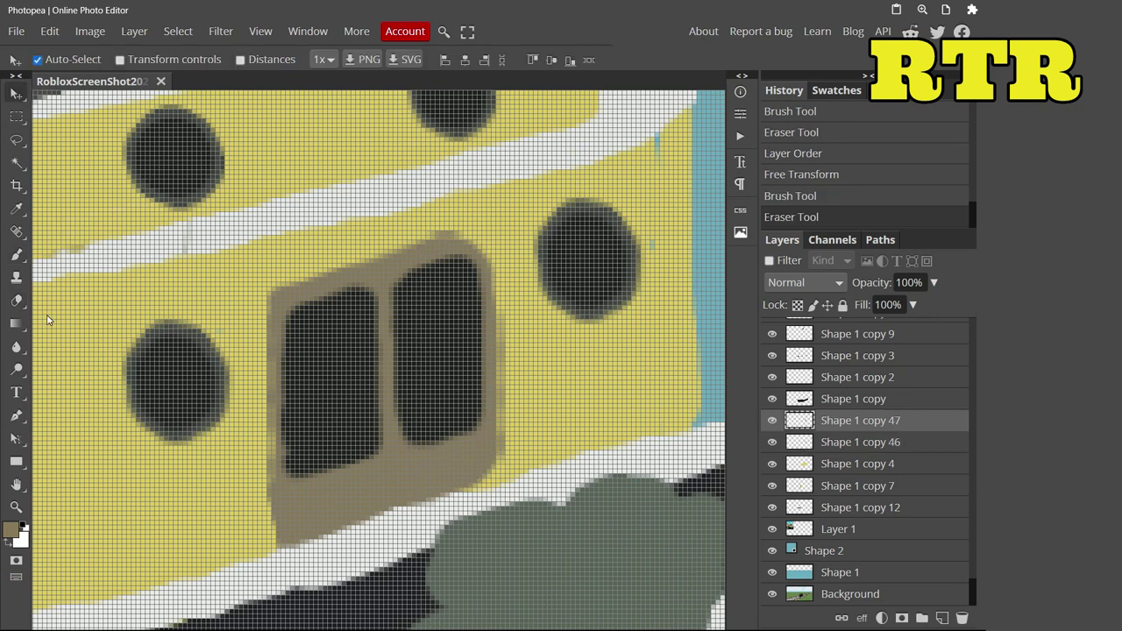
mouse_move(491, 491)
left_mouse_down()
mouse_move(539, 464)
mouse_move(456, 254)
left_mouse_up()
Step: Paint over both dark window panes in the door's tan colour on Shape 1 copy 47
key("b")
left_click(11, 530)
left_click(496, 150)
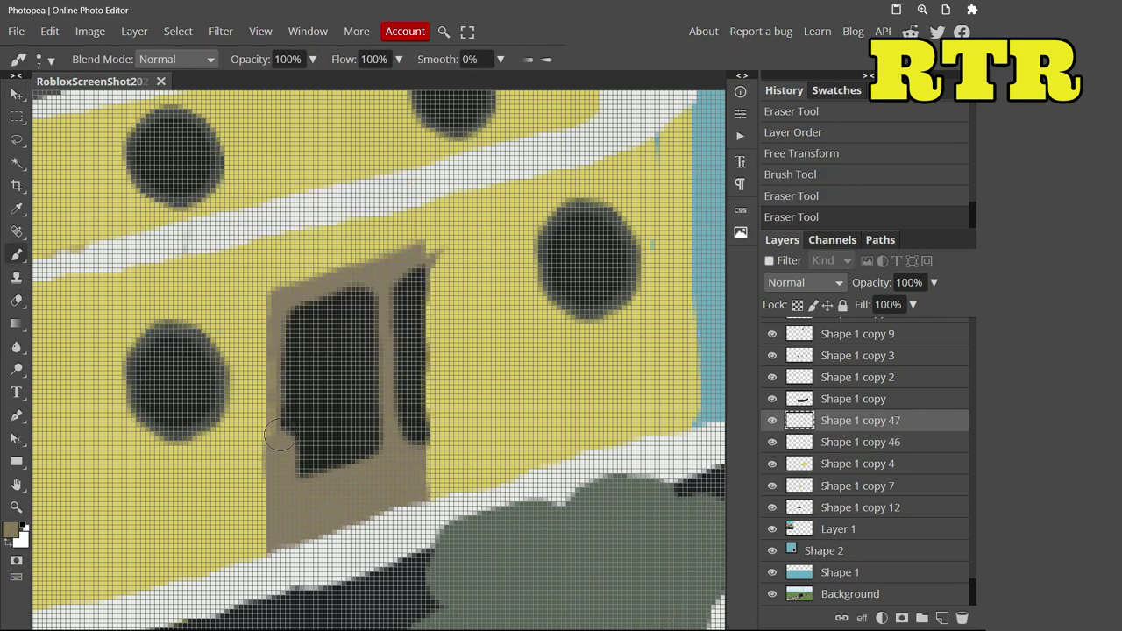
mouse_move(393, 418)
left_mouse_down()
mouse_move(359, 465)
mouse_move(303, 372)
left_mouse_up()
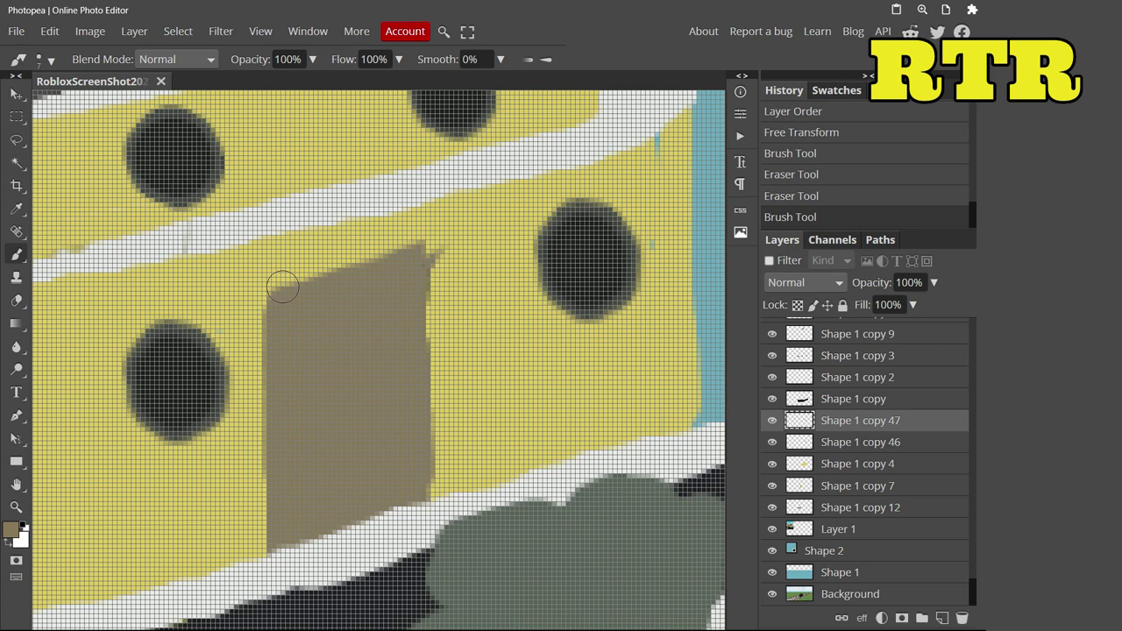
Step: Repaint the door's stern-side window pane in the porthole's near-black on Shape 1 copy 47 with the brush at size 2
left_click(11, 530)
left_click(150, 376)
left_click(421, 371)
left_click(39, 59)
left_click_drag(142, 103, 136, 103)
scroll(400, 265, "up", 2)
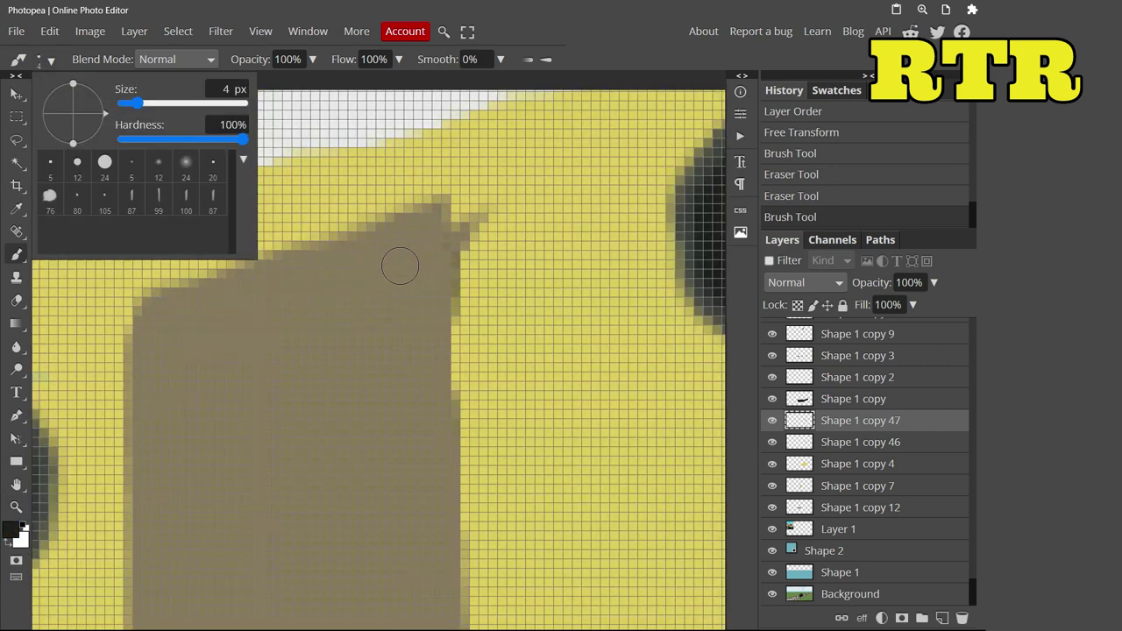
left_click_drag(418, 250, 353, 292)
key("ctrl+z")
left_click(39, 58)
left_click_drag(136, 104, 129, 104)
left_click_drag(412, 253, 333, 296)
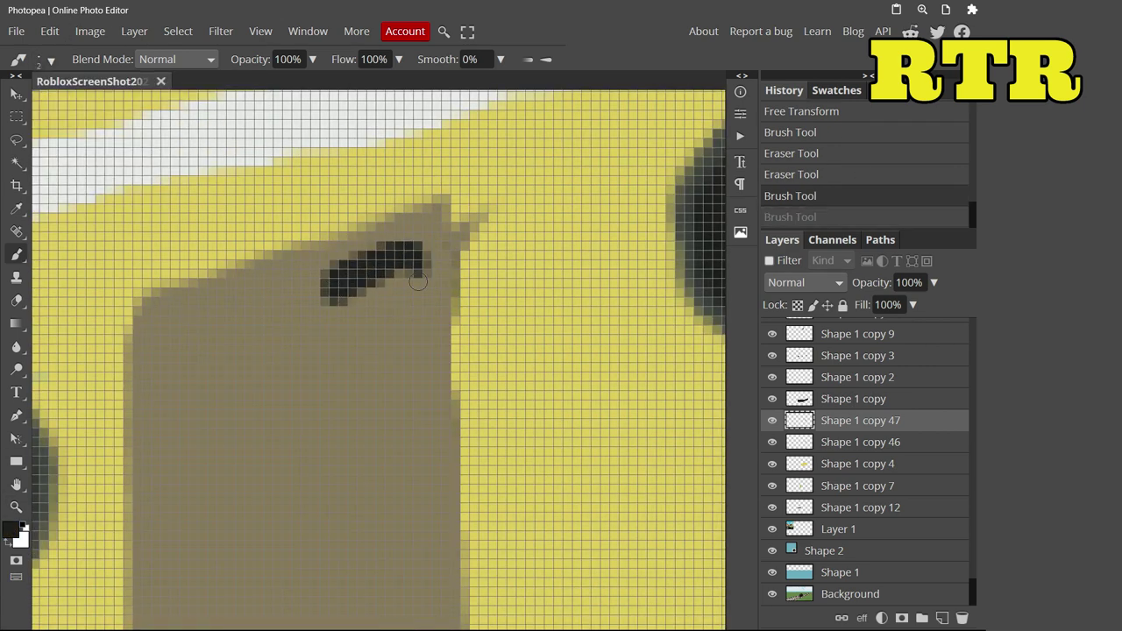
left_click_drag(417, 280, 409, 512)
scroll(426, 366, "down", 2)
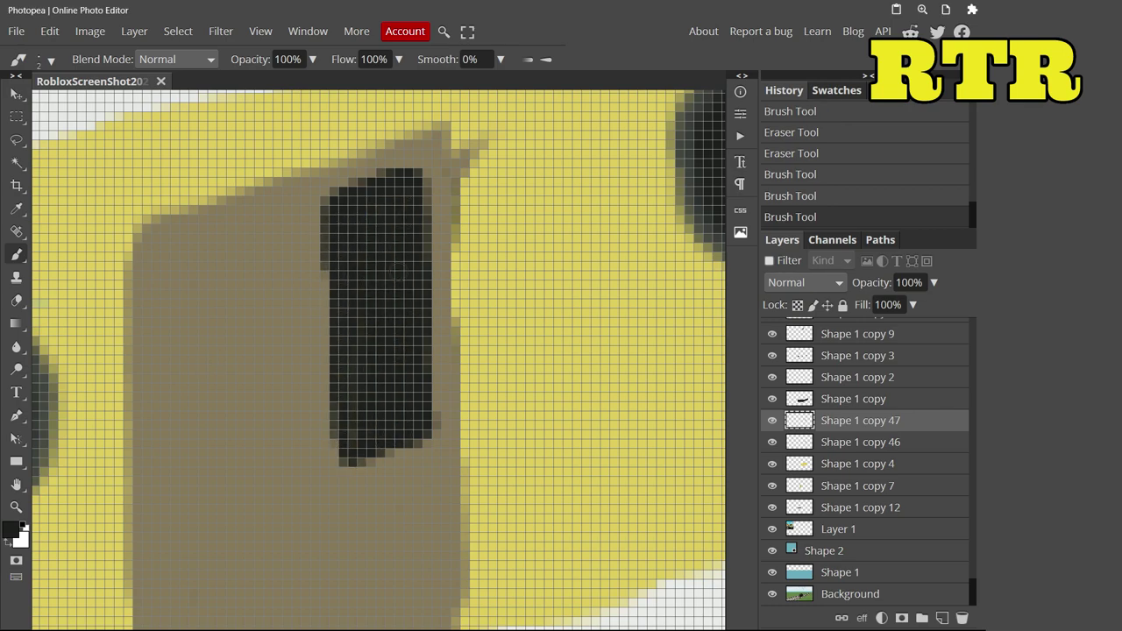
Step: Paint the matching near-black bow-side window pane on the door, leaving a thin tan divider between the panes
scroll(396, 271, "down", 2)
scroll(396, 271, "left", 2)
left_click_drag(365, 399, 363, 347)
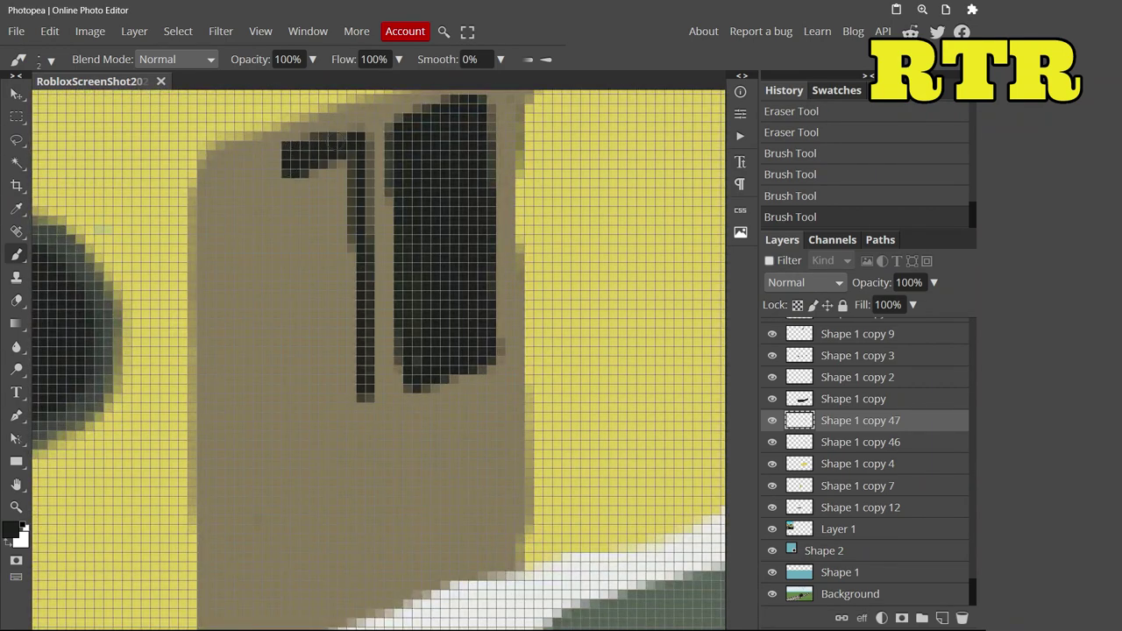
left_click_drag(318, 360, 314, 314)
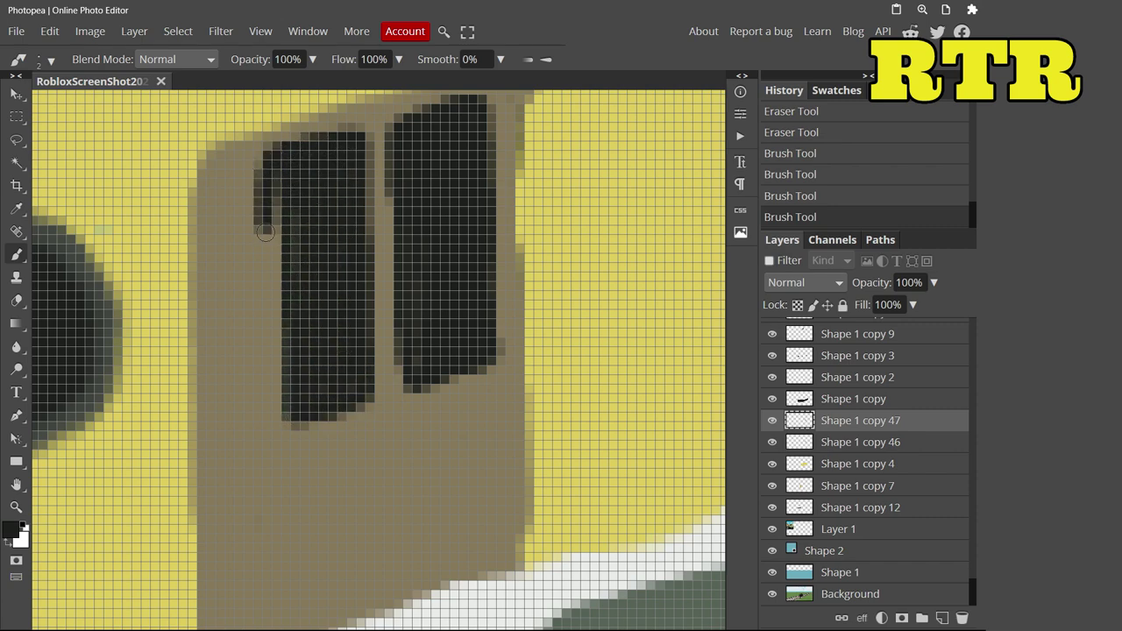
left_click_drag(263, 255, 263, 158)
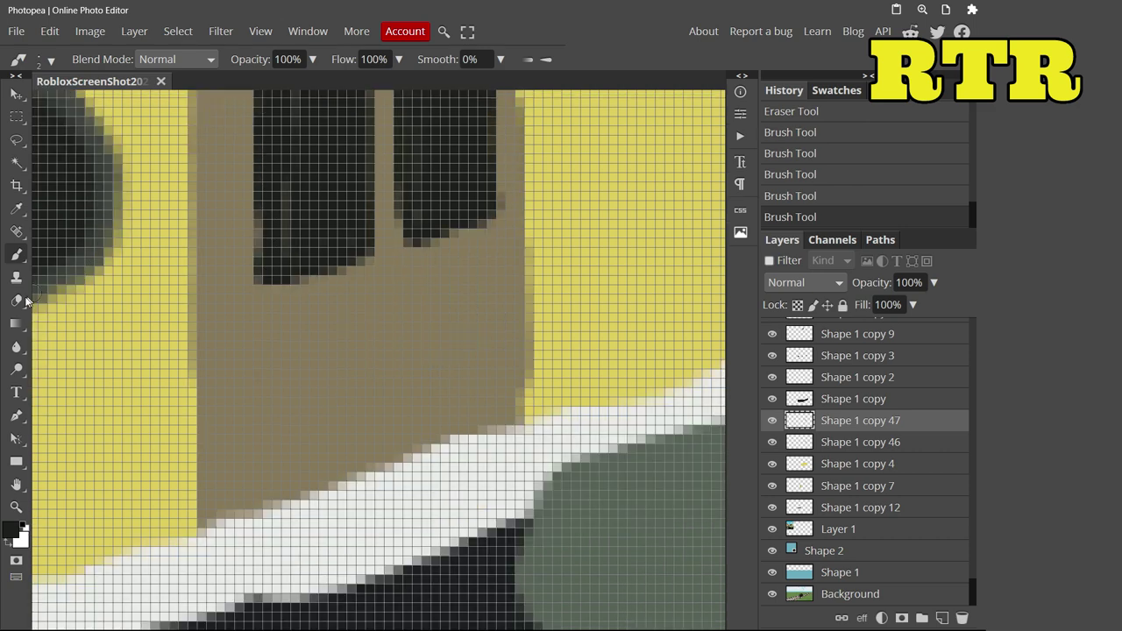
Step: Erase the door's bow-side edge on Shape 1 copy 47 and 46 with the eraser at size 10 to narrow its frame
scroll(263, 219, "up", 2)
key("e")
left_click(39, 59)
left_click_drag(175, 537, 176, 232)
scroll(175, 233, "down", 2)
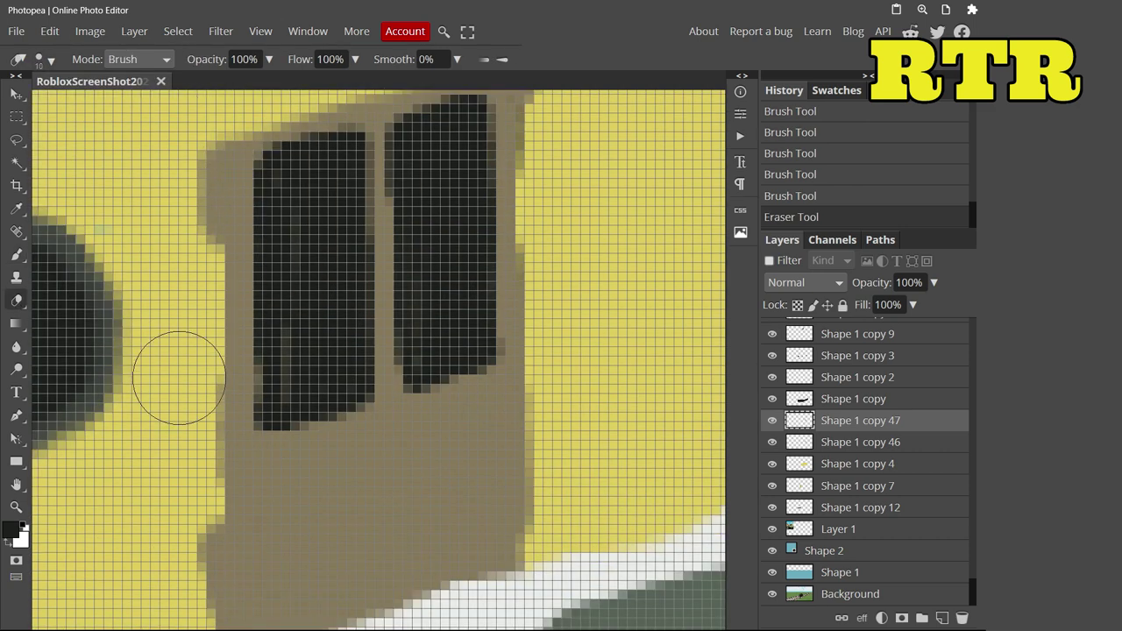
left_click(859, 205)
left_click_drag(182, 489, 184, 216)
left_click(150, 138, "ctrl")
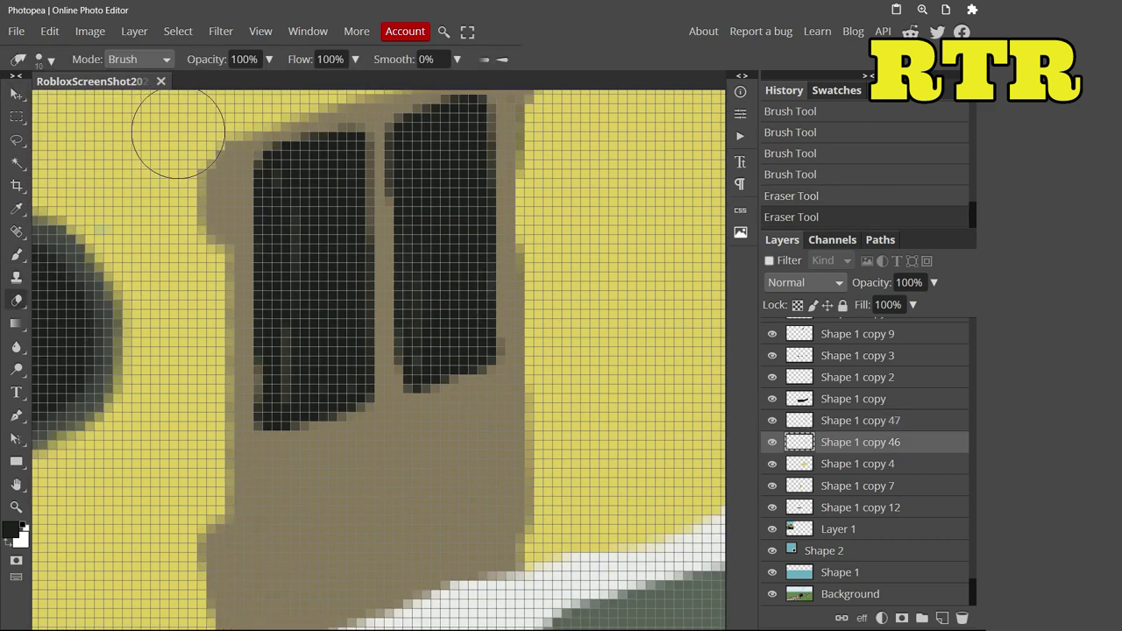
left_click_drag(153, 141, 179, 210)
Step: Erase the uneven bumps along the door's stern-side edge on Shape 1 copy 47
scroll(191, 548, "down", 2)
scroll(208, 295, "down", 3)
scroll(401, 408, "up", 3)
scroll(401, 408, "up", 1)
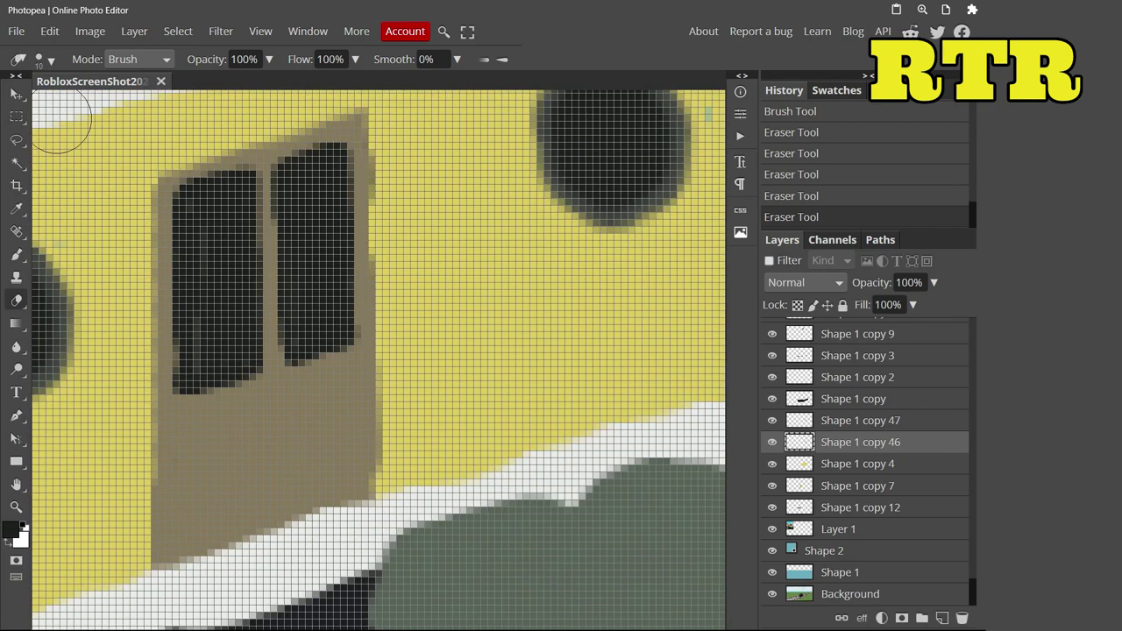
left_click(397, 206, "ctrl")
scroll(409, 554, "down", 5)
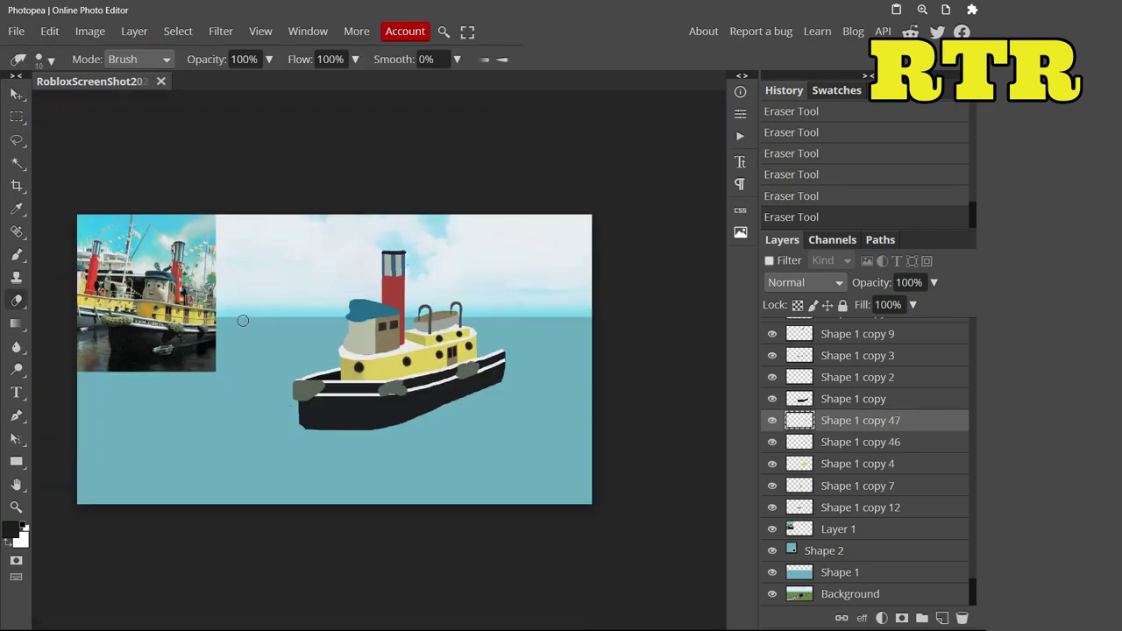
Step: Duplicate the door layers Shape 1 copy 46 and 47, move the copy toward the bow between two portholes, and scale it down
scroll(614, 412, "up", 4)
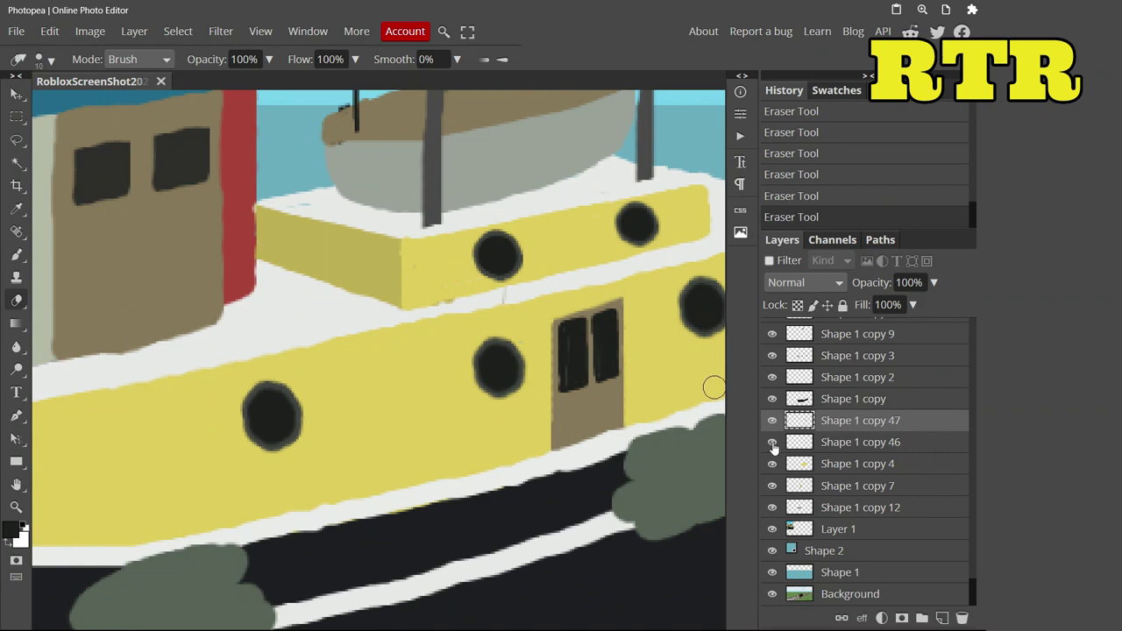
left_click(790, 442, "shift")
right_click(789, 442)
left_click(764, 231)
key("v")
left_click_drag(445, 417, 257, 469)
key("ctrl+t")
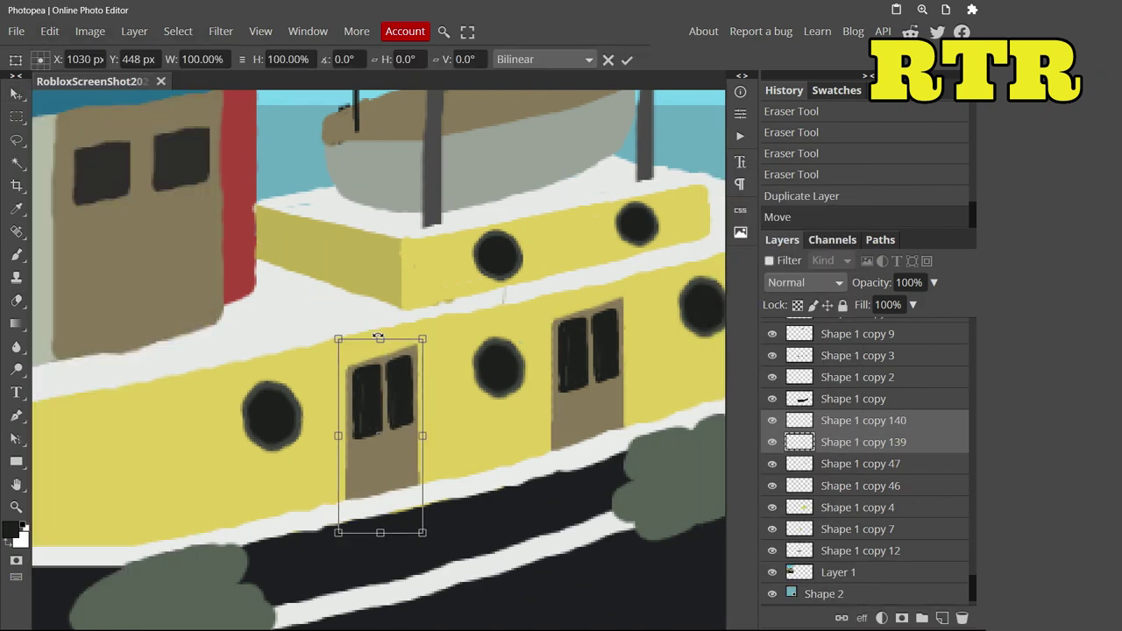
left_click_drag(377, 337, 393, 414)
Step: Delete the original larger door's layers, Shape 1 copy 47 and 46
left_click(790, 464)
left_click(789, 486, "shift")
right_click(789, 486)
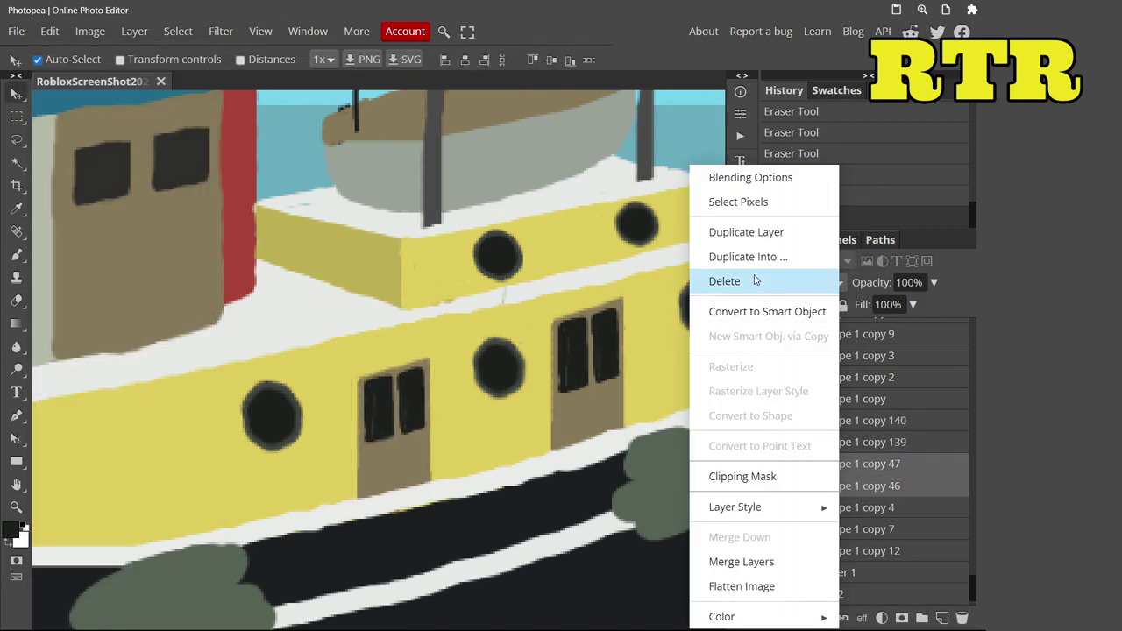
left_click(755, 280)
Step: Duplicate the small door's two layers twice, placing one copy nearer the stern and the other nearer the bow along the yellow cabin
right_click(789, 432)
left_click(755, 231)
left_click_drag(641, 409, 616, 399)
right_click(789, 431)
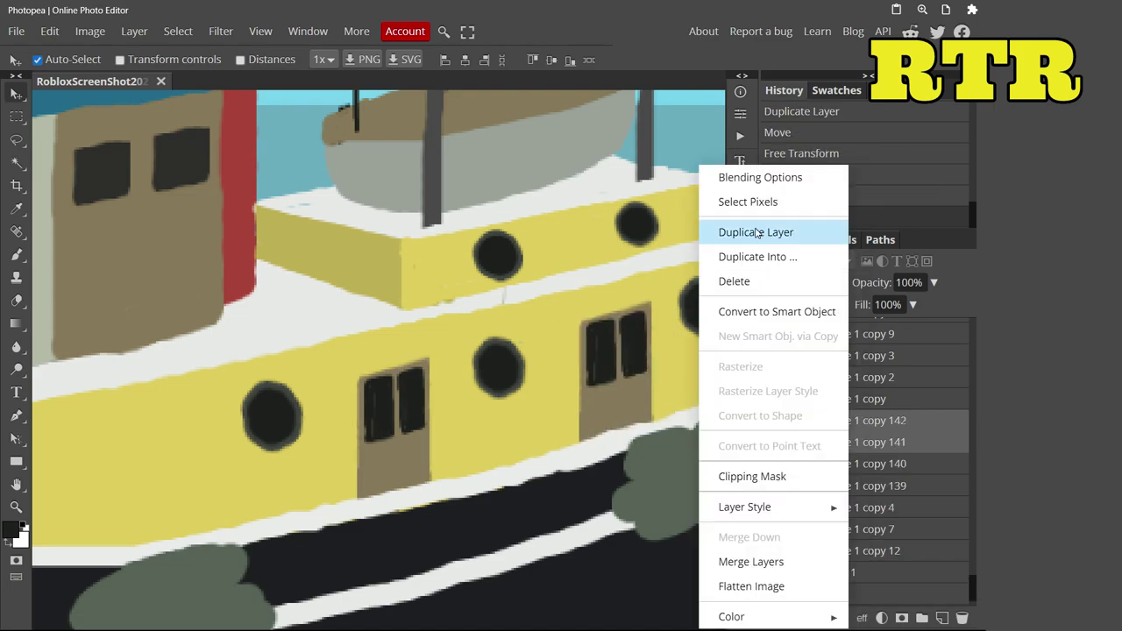
left_click(756, 231)
scroll(175, 521, "down", 2)
left_click_drag(175, 520, 167, 510)
Step: Paint thin dark grey railing posts and rails along the upper yellow deckhouse with the brush at size 2, modelled on the reference photo
scroll(167, 511, "down", 3)
scroll(336, 306, "up", 4)
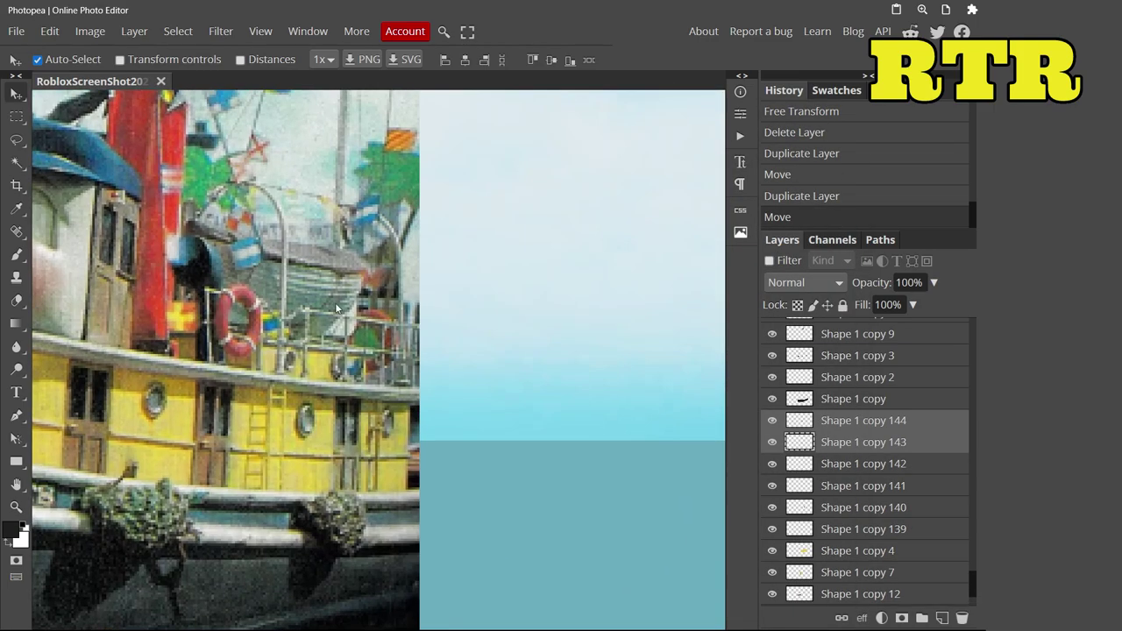
scroll(336, 307, "up", 5)
key("b")
left_click(13, 530)
key("Escape")
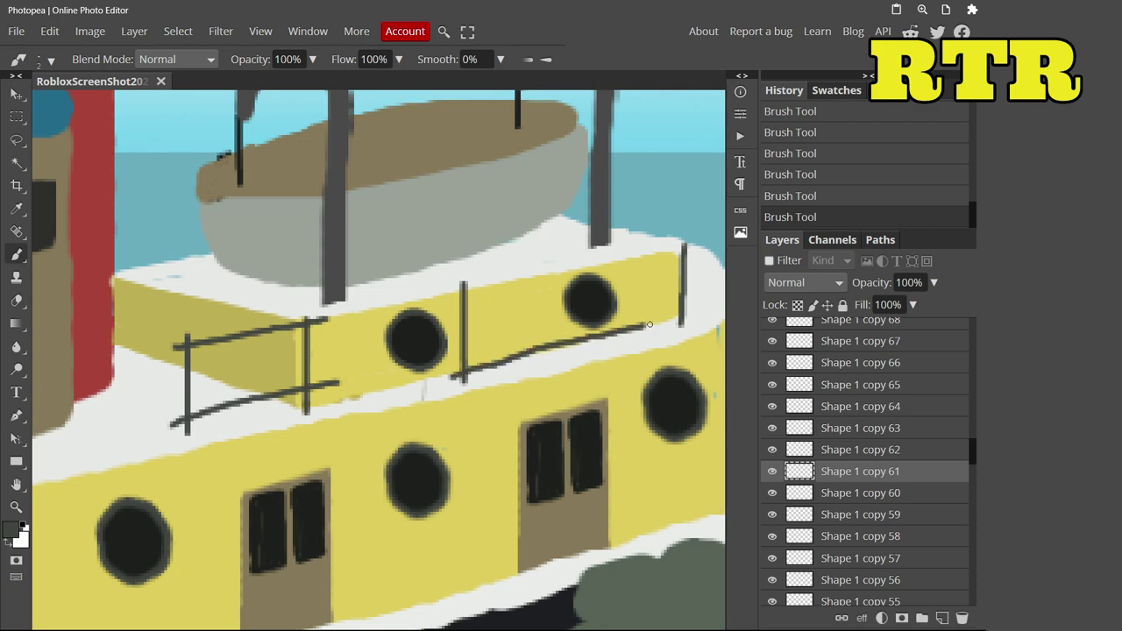
left_click(15, 299)
Step: Paint a red lifebuoy ring on the forward railing on Shape 1 copy 64 and add off-white bands across it with a smaller brush
key("b")
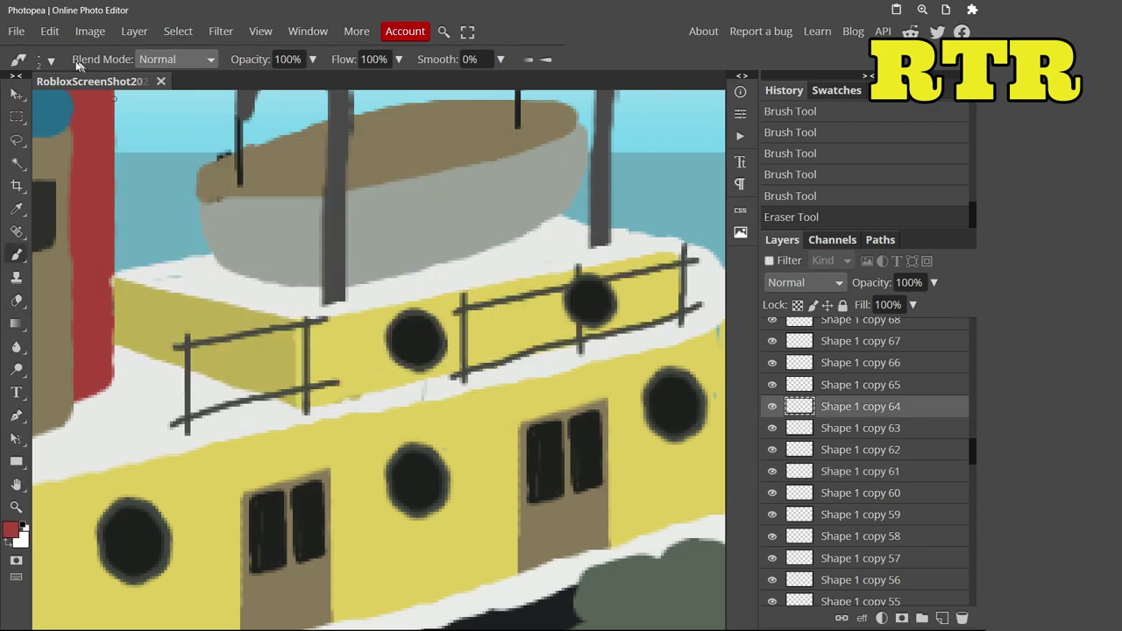
left_click(38, 58)
left_click_drag(253, 322, 249, 397)
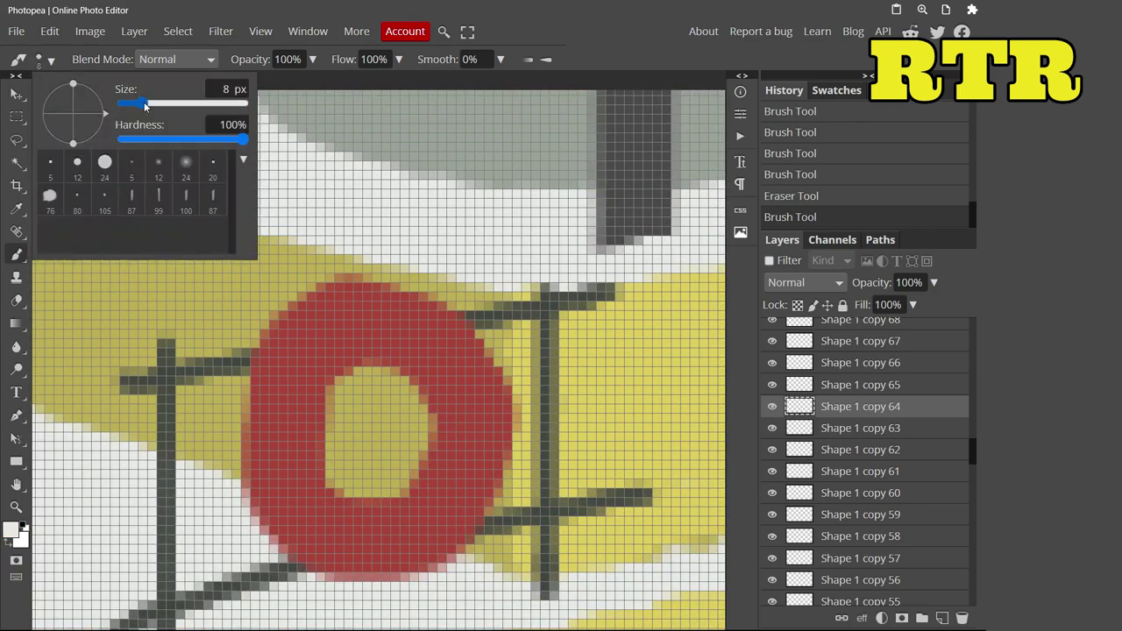
left_click_drag(145, 106, 127, 105)
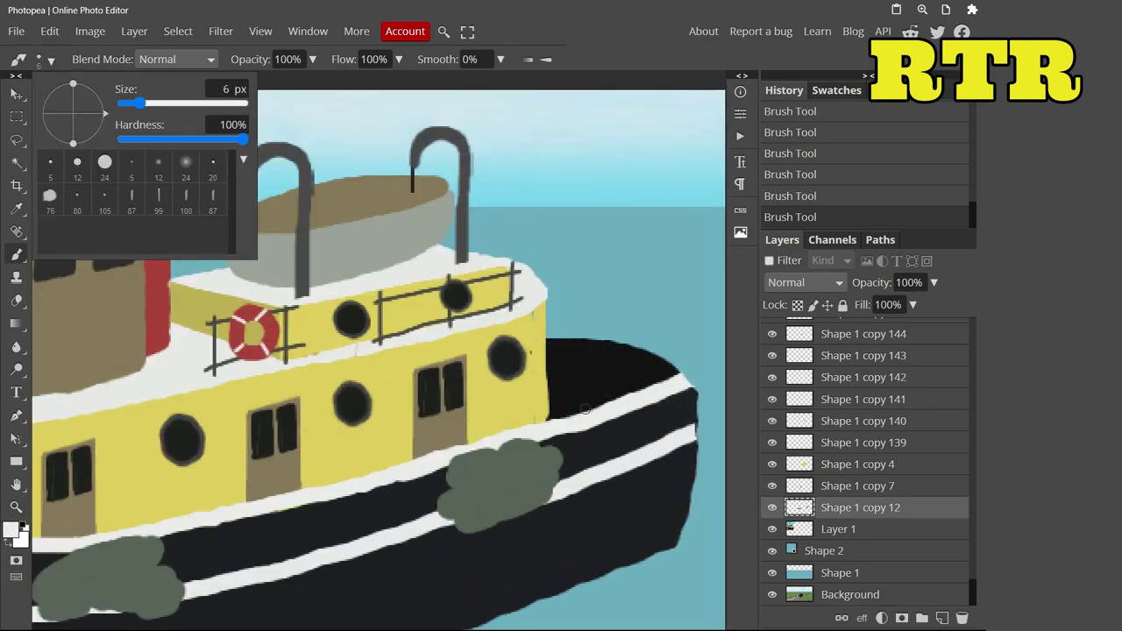
Step: Redraw the white far rim of the stern deck on Shape 1 copy 12 as a rounded curve with the brush at size 10
left_click(667, 372)
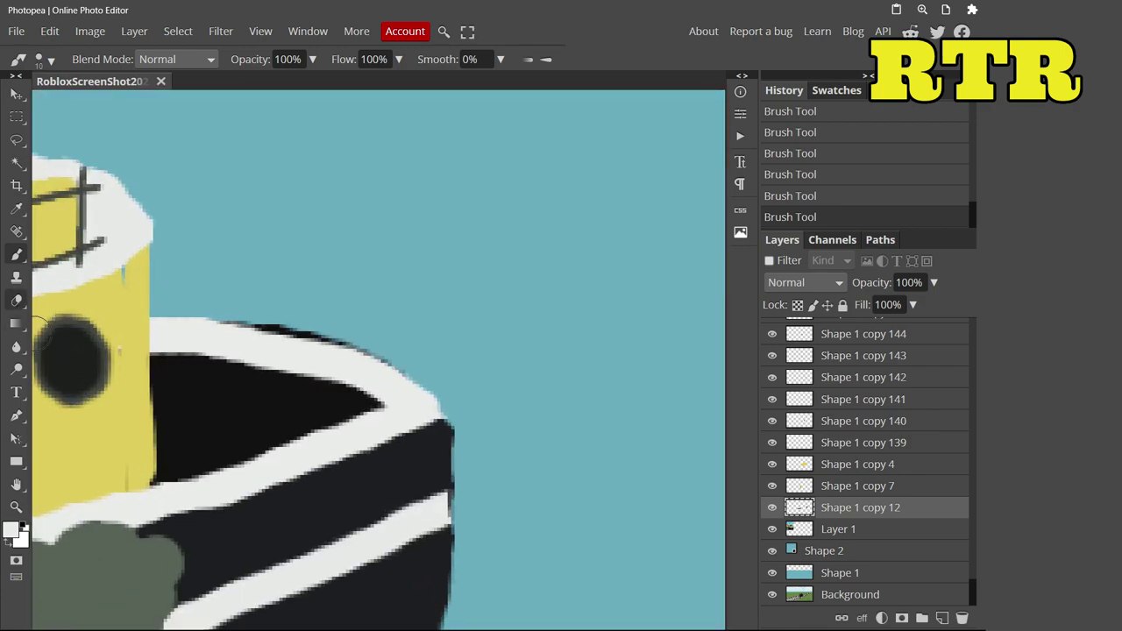
left_click_drag(369, 351, 189, 338)
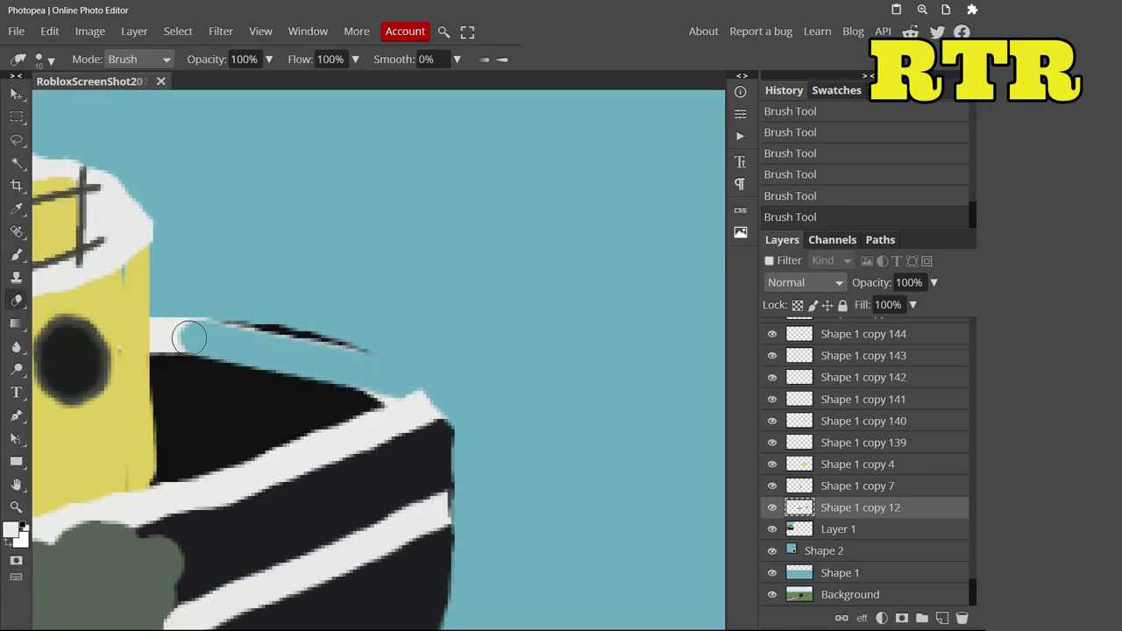
key("b")
mouse_move(439, 394)
left_mouse_down()
mouse_move(371, 394)
mouse_move(149, 351)
left_mouse_up()
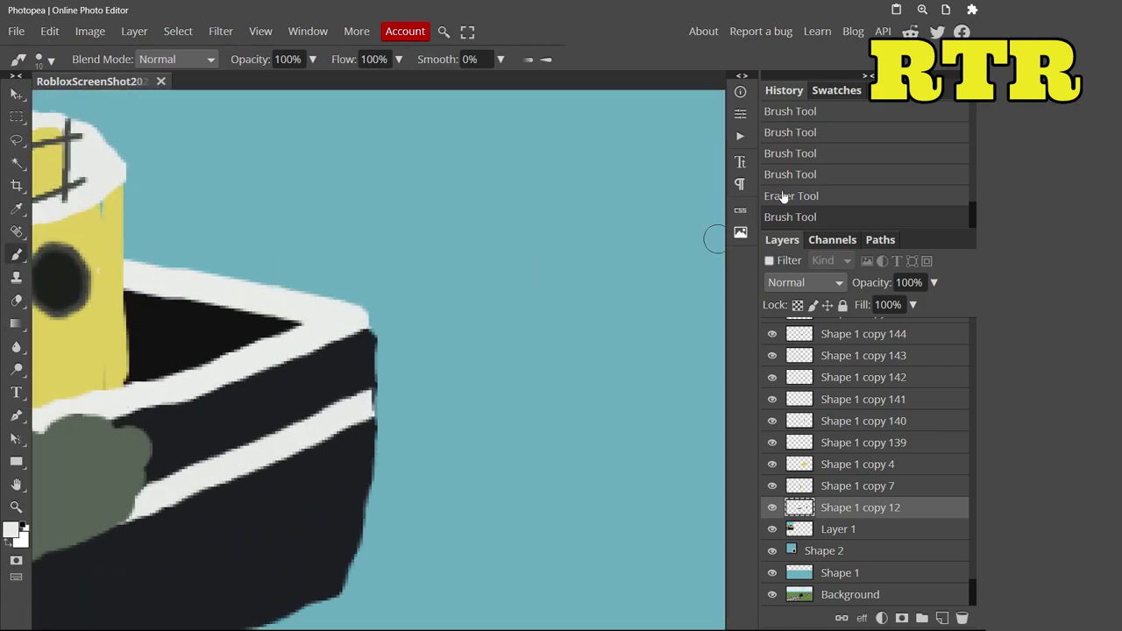
left_click(783, 197)
left_click_drag(280, 338, 352, 282)
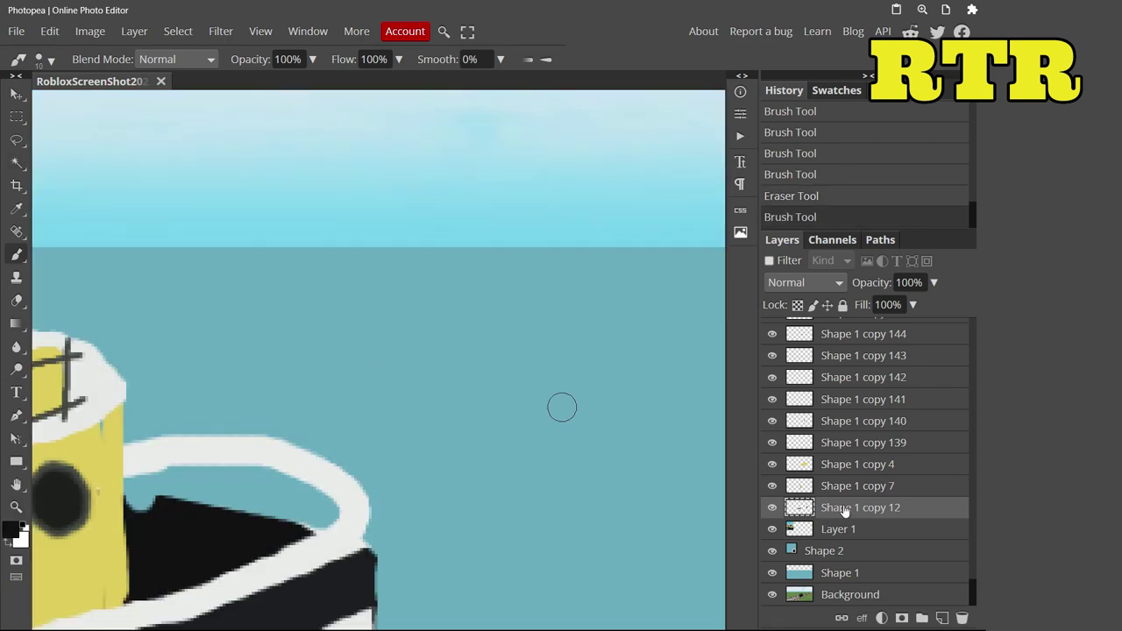
Step: Merge the Shape 2 layer down into Shape 1
left_click(829, 551)
right_click(829, 551)
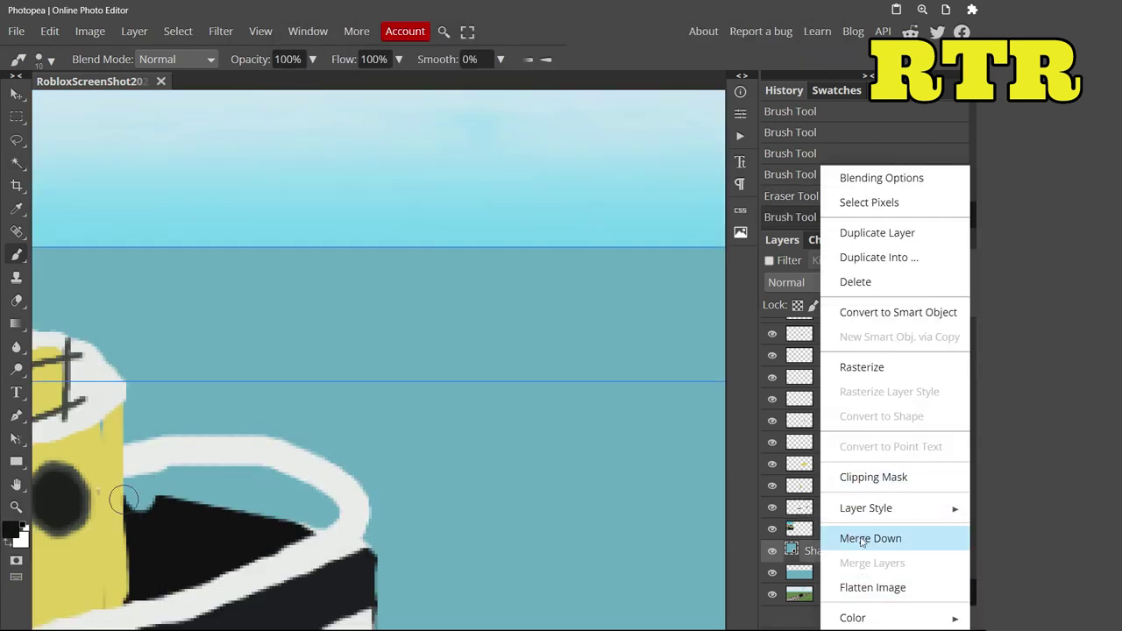
left_click(868, 539)
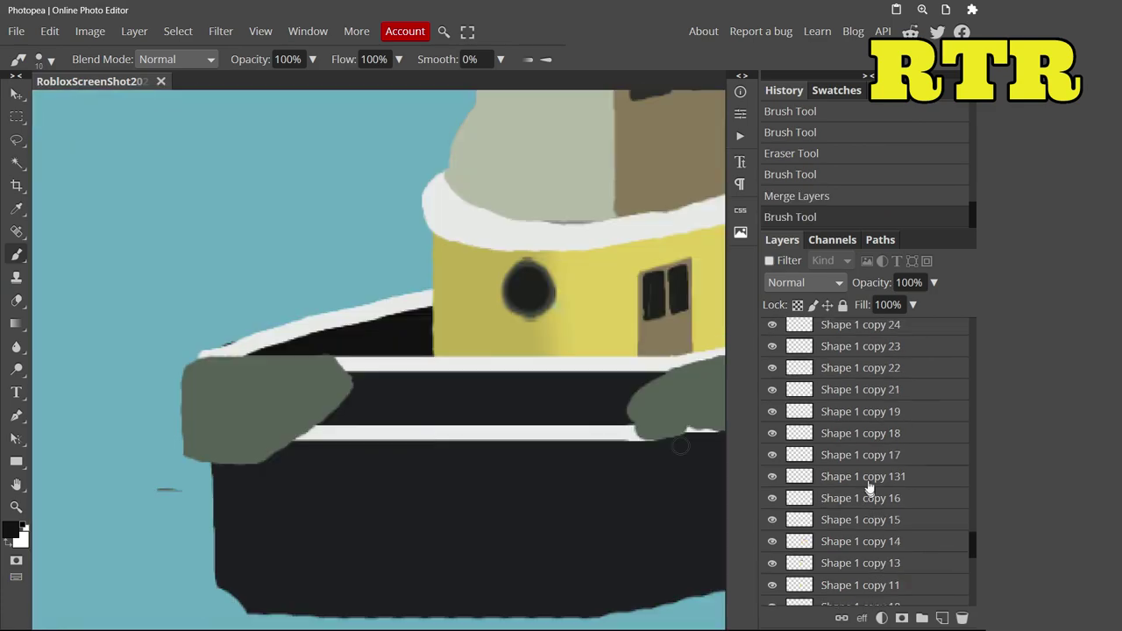
Step: Add the text "Ten Cents" in Ultra Regular at 24 px and place it between the two white stripes on the bow
scroll(865, 351, "down", 2)
key("t")
left_click(390, 401)
type("Ten C")
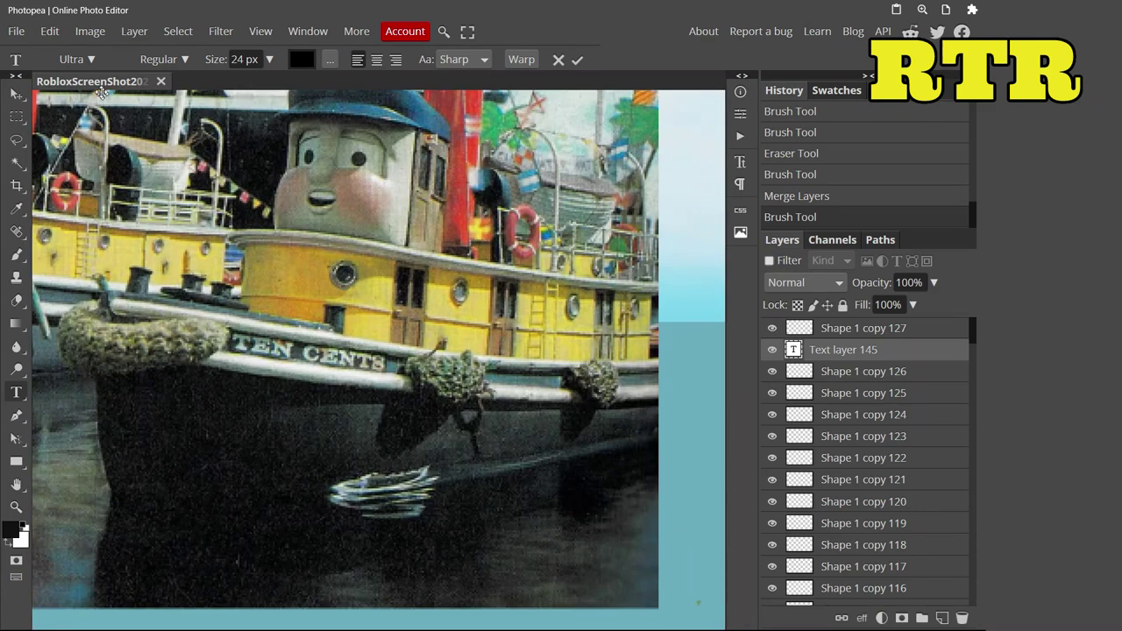
left_click(77, 59)
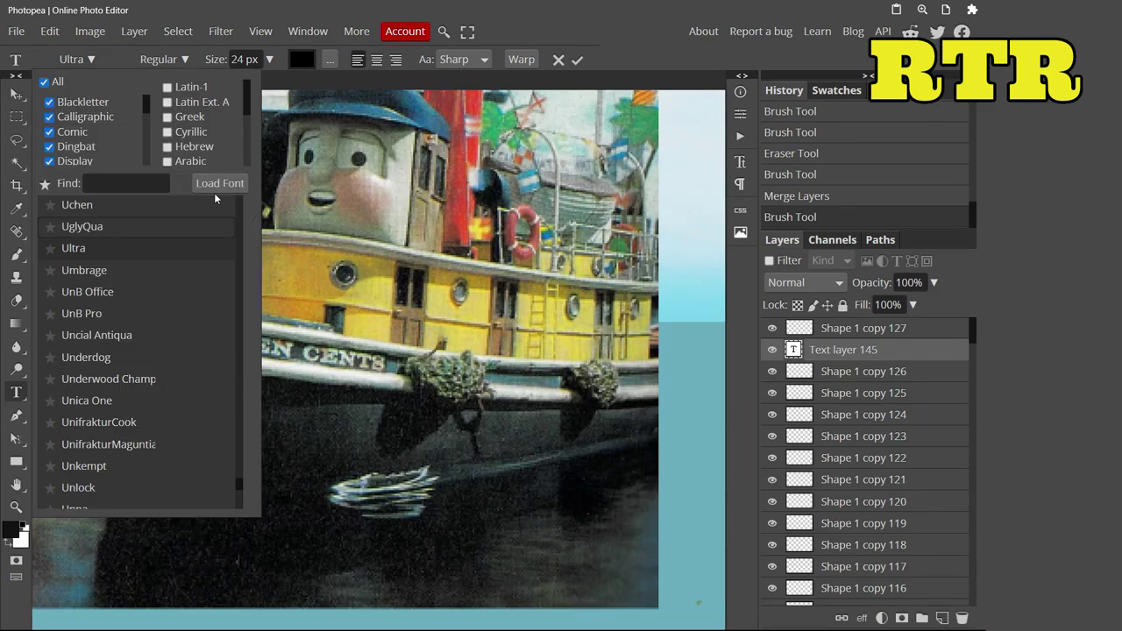
key("Escape")
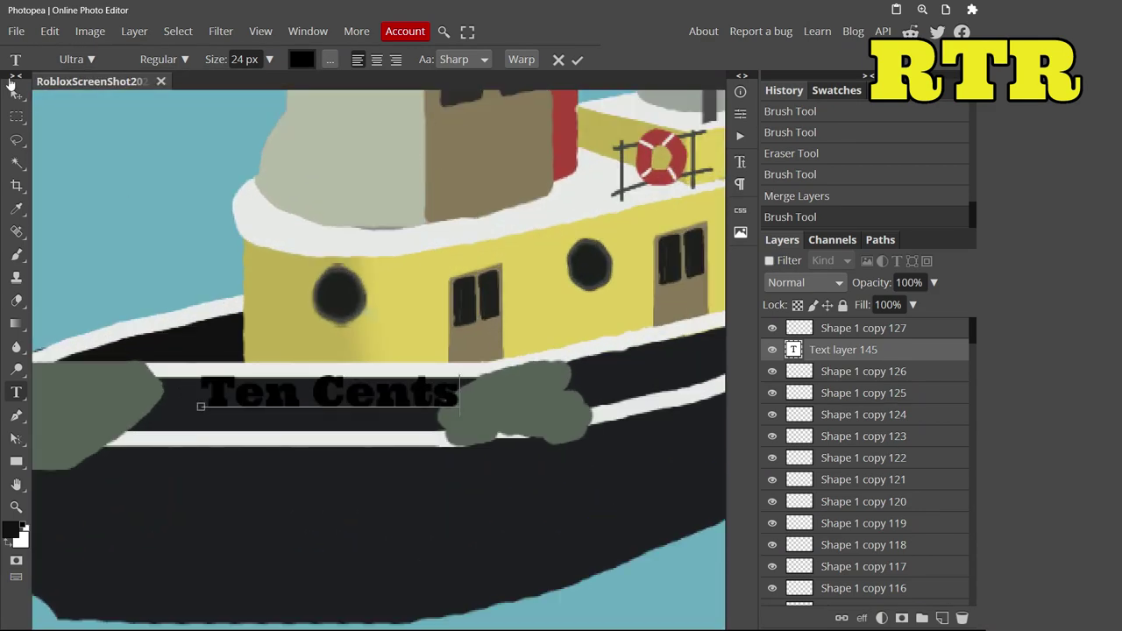
key("v")
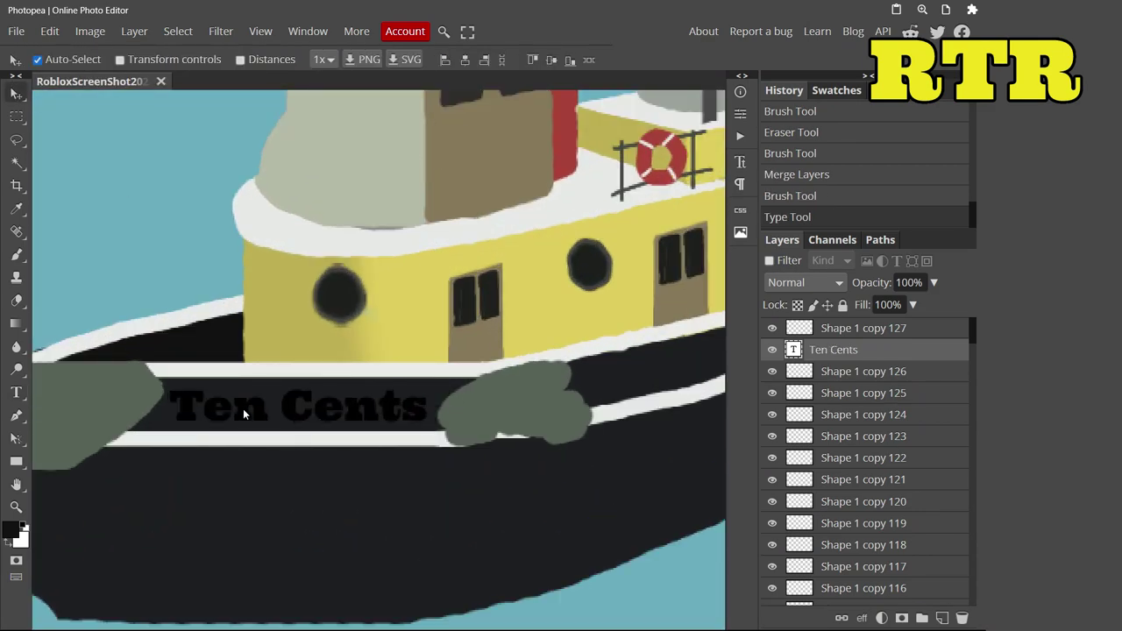
Step: Apply an off-white Color Overlay at 100% opacity to the Ten Cents text layer
right_click(868, 349)
left_click(771, 176)
left_click(186, 353)
left_click(493, 248)
left_click(365, 348)
left_click(586, 200)
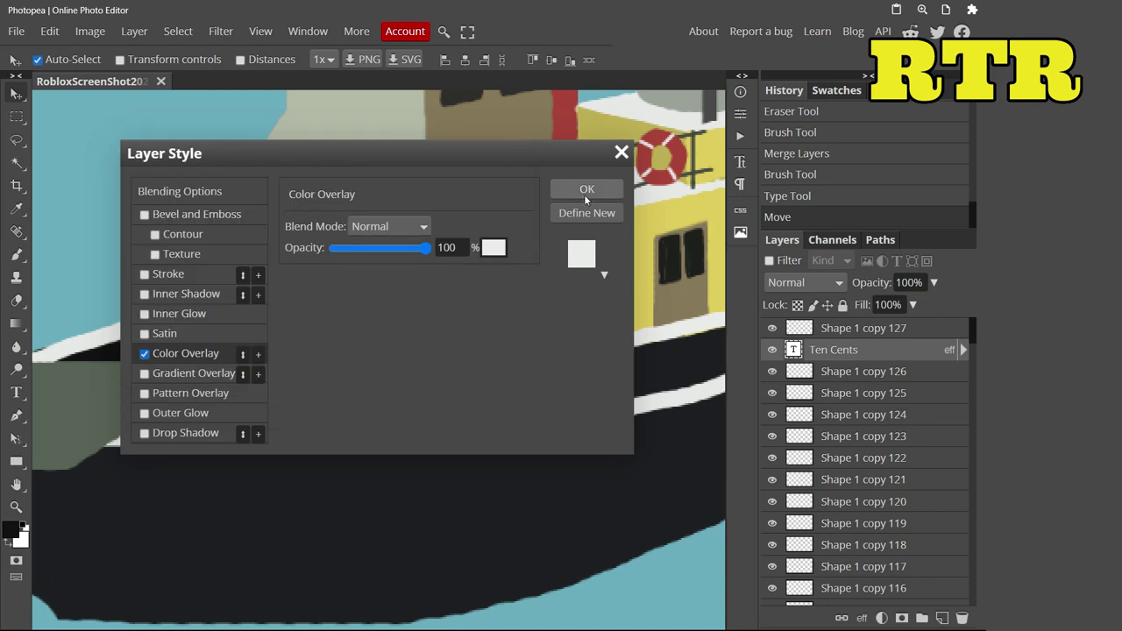
Step: Erase the bow sections of both white hull stripes around the name with a larger eraser on Shape 1 copy 2
key("Down")
key("e")
left_click(38, 59)
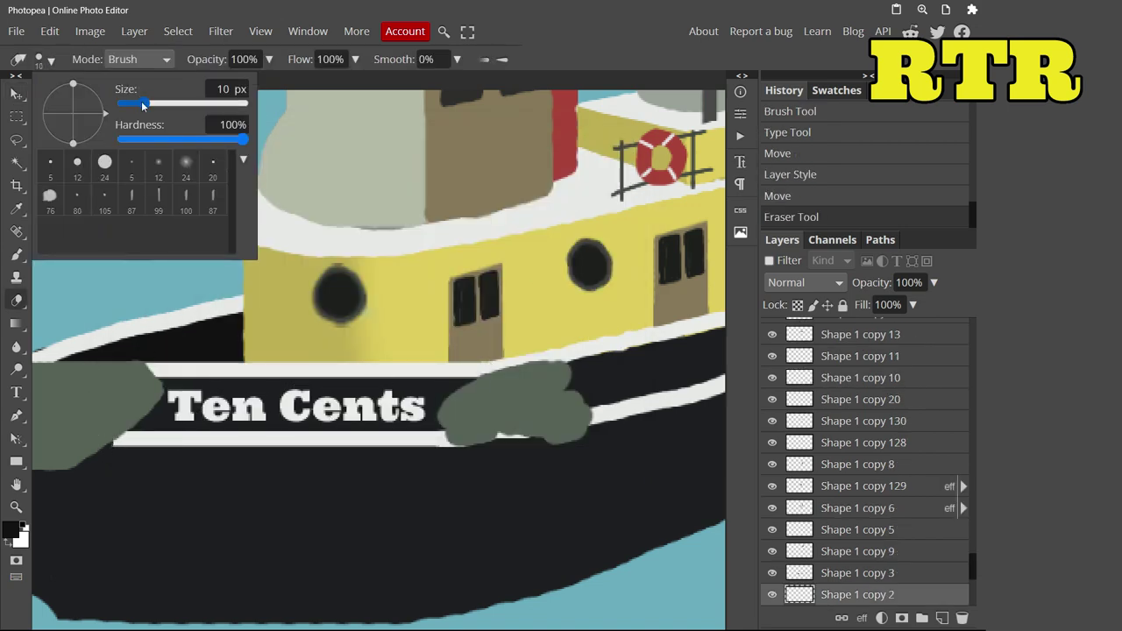
left_click_drag(143, 104, 171, 104)
left_click_drag(147, 366, 254, 367)
left_click_drag(427, 442, 114, 441)
Step: Repaint both bow stripes slightly lower in off-white on Shape 1 copy 2 with the brush at size 10, curving them around the name
key("b")
left_click(11, 529)
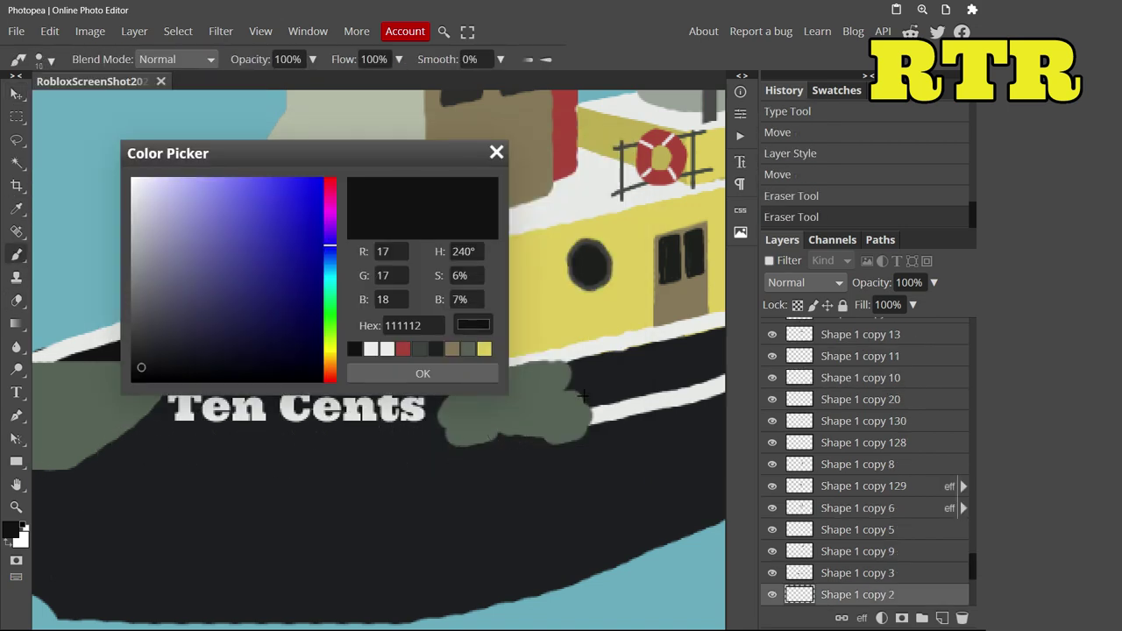
left_click(504, 366)
key("Return")
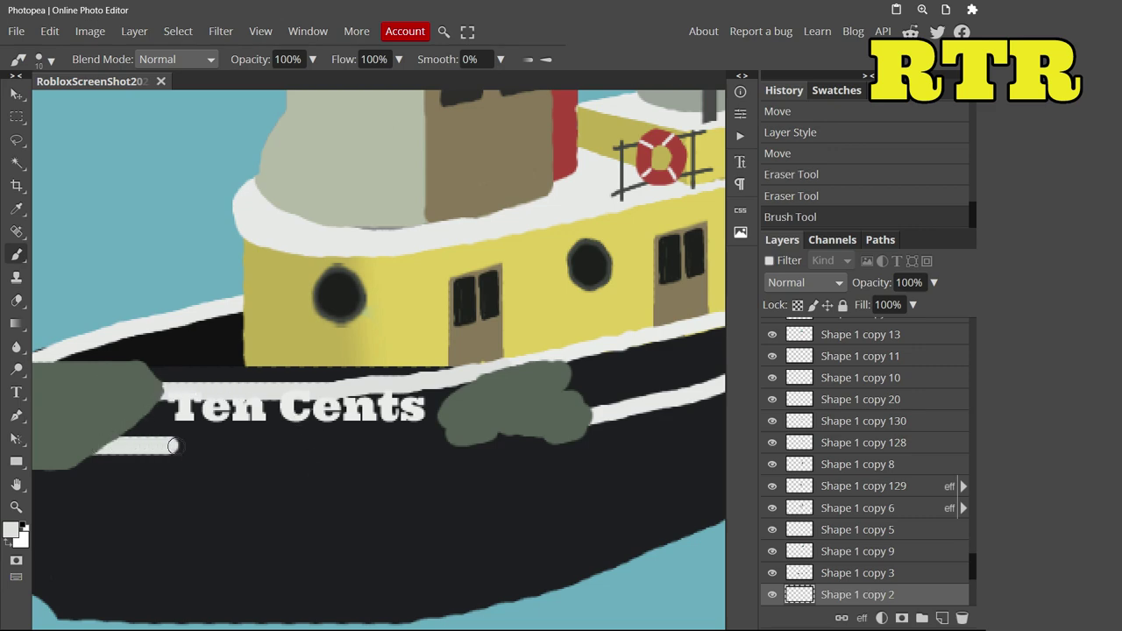
left_click_drag(173, 445, 250, 446)
key("ctrl+z")
key("ctrl+shift+z")
Step: Erase the lower stripe's end beside the bow fender and repaint it in off-white
key("e")
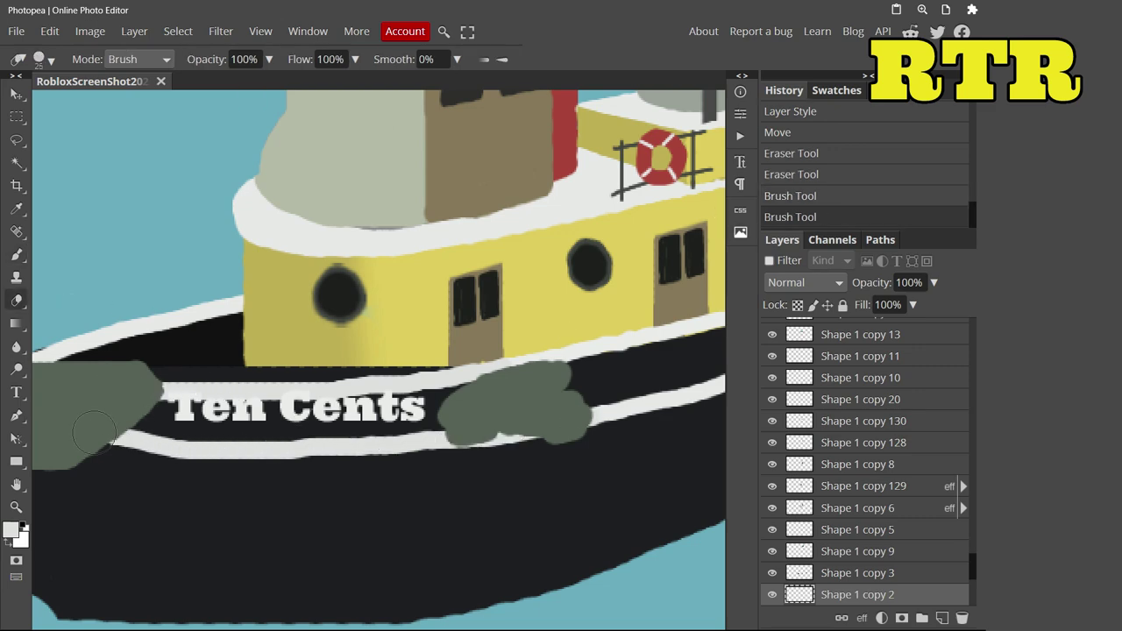
left_click_drag(95, 445, 184, 448)
key("b")
key("e")
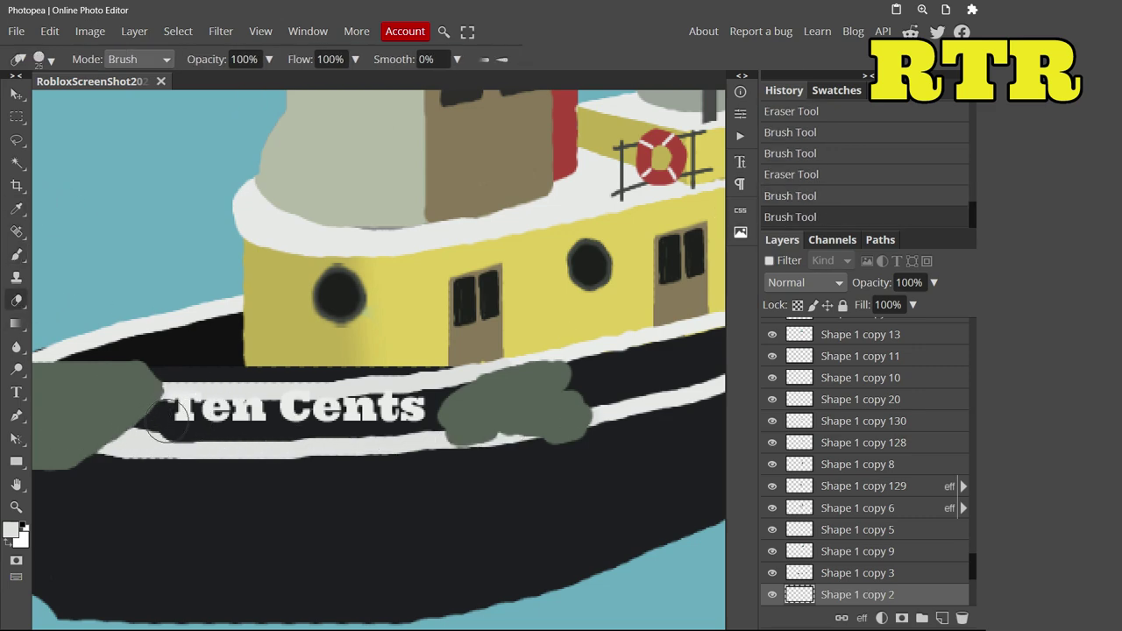
Step: Erase the black hull strip above the upper bow stripe on Shape 1 copy so the yellow cabin reaches the stripe
left_click(13, 96)
left_click(79, 310)
key("e")
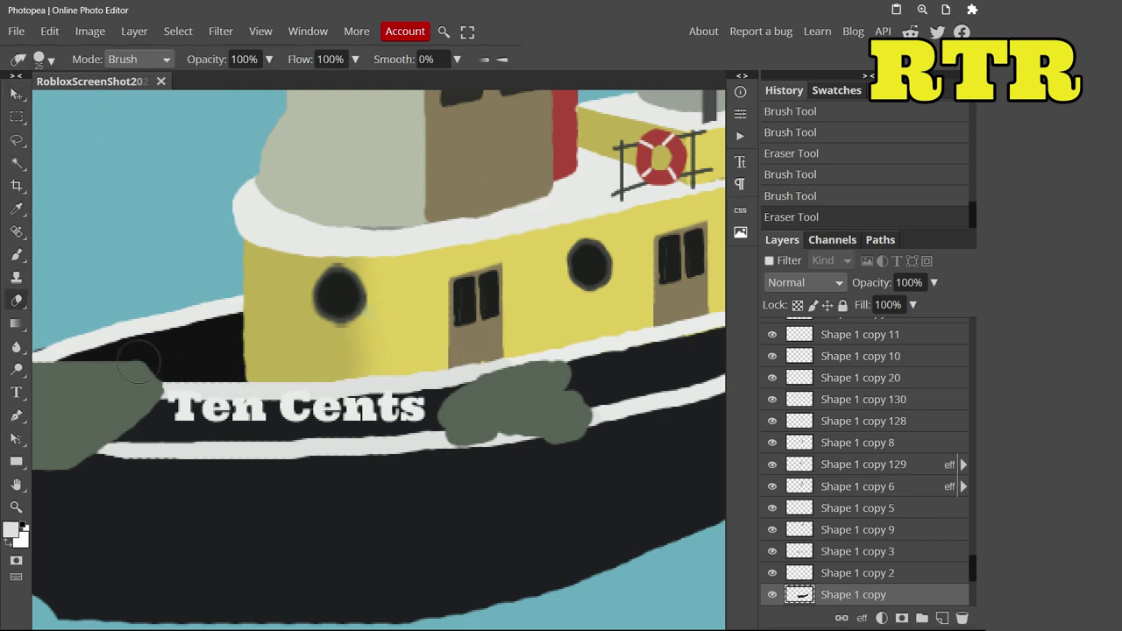
Step: Scale down and tilt the Ten Cents text with Free Transform so it fits between the repainted bow stripes
key("v")
left_click(263, 408)
left_click(49, 31)
left_click(101, 393)
mouse_move(171, 409)
left_mouse_down()
mouse_move(195, 420)
mouse_move(186, 412)
left_mouse_up()
key("Return")
scroll(377, 412, "down", 2)
scroll(377, 412, "up", 3)
Step: Merge the Ten Cents text layer with Shape 1 copy 124
left_click(49, 31)
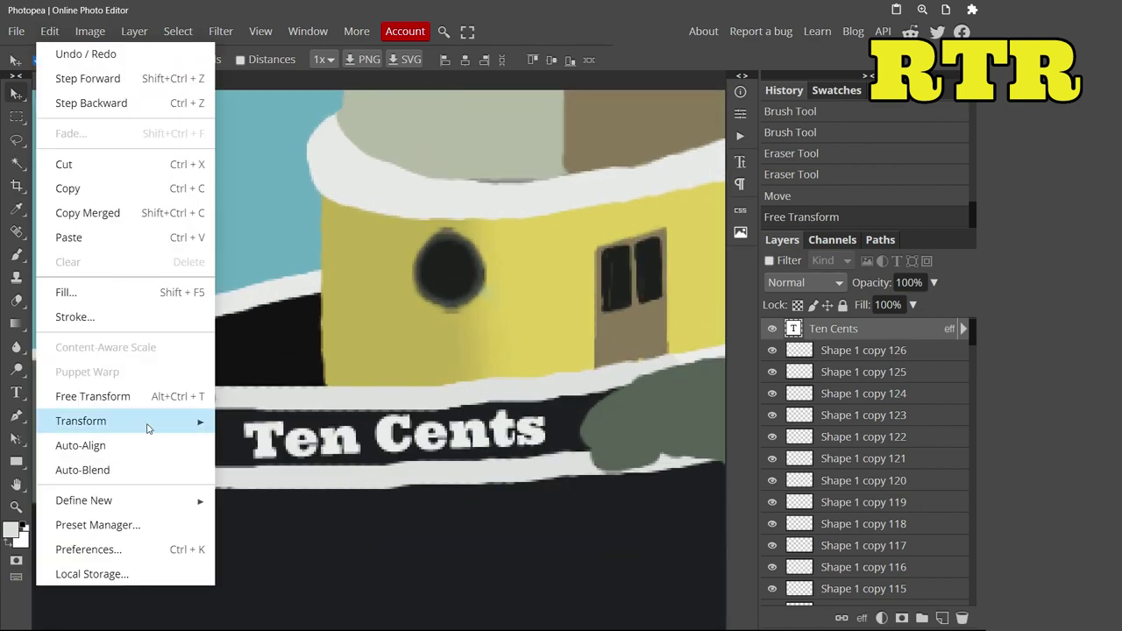
left_click(824, 394, "ctrl")
right_click(825, 394)
left_click(863, 564)
Step: Warp the merged Ten Cents lettering to follow the curve of the bow stripes
left_click(49, 31)
mouse_move(147, 421)
left_click(251, 488)
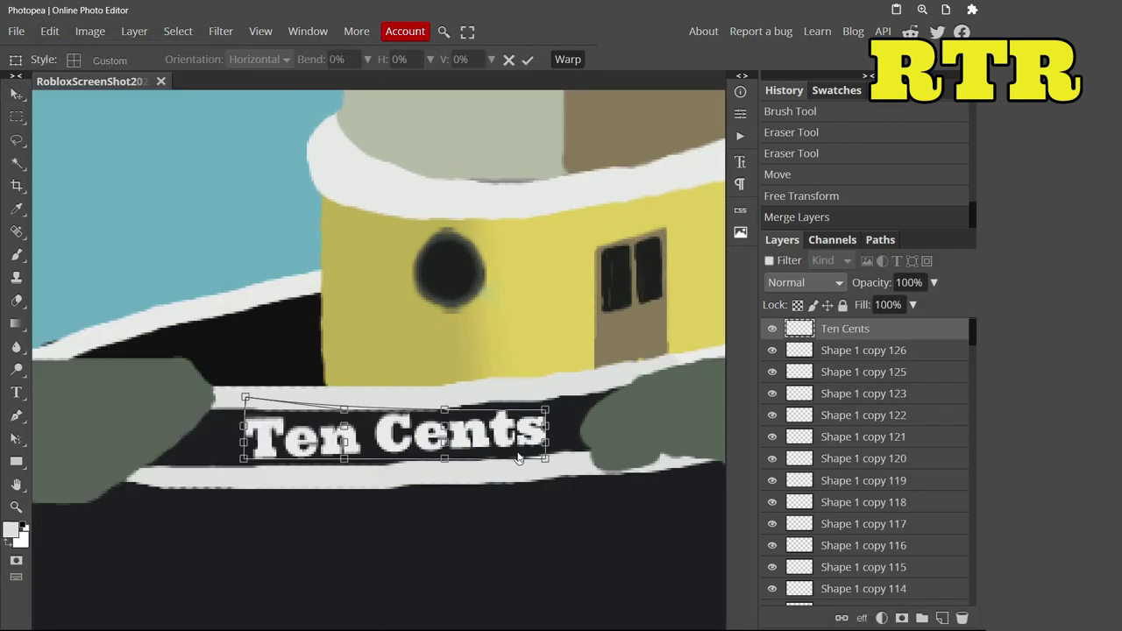
key("Return")
scroll(221, 359, "down", 2)
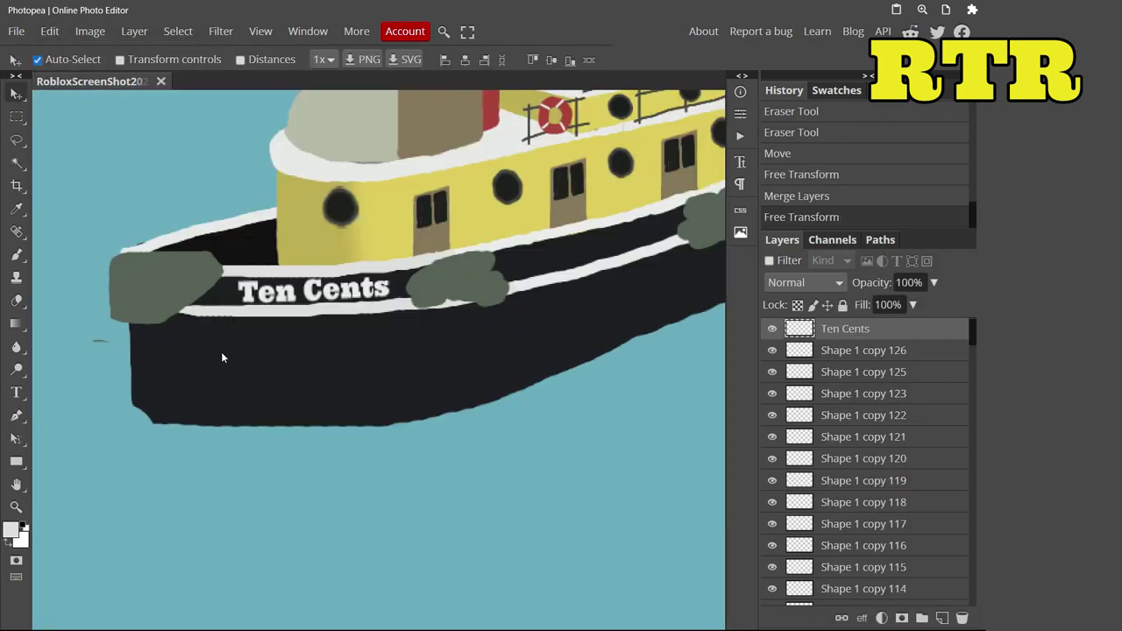
Step: Try to trim the hull's lower edge on Shape 1 copy with the eraser
scroll(292, 494, "up", 1)
left_click(293, 493, "ctrl")
key("e")
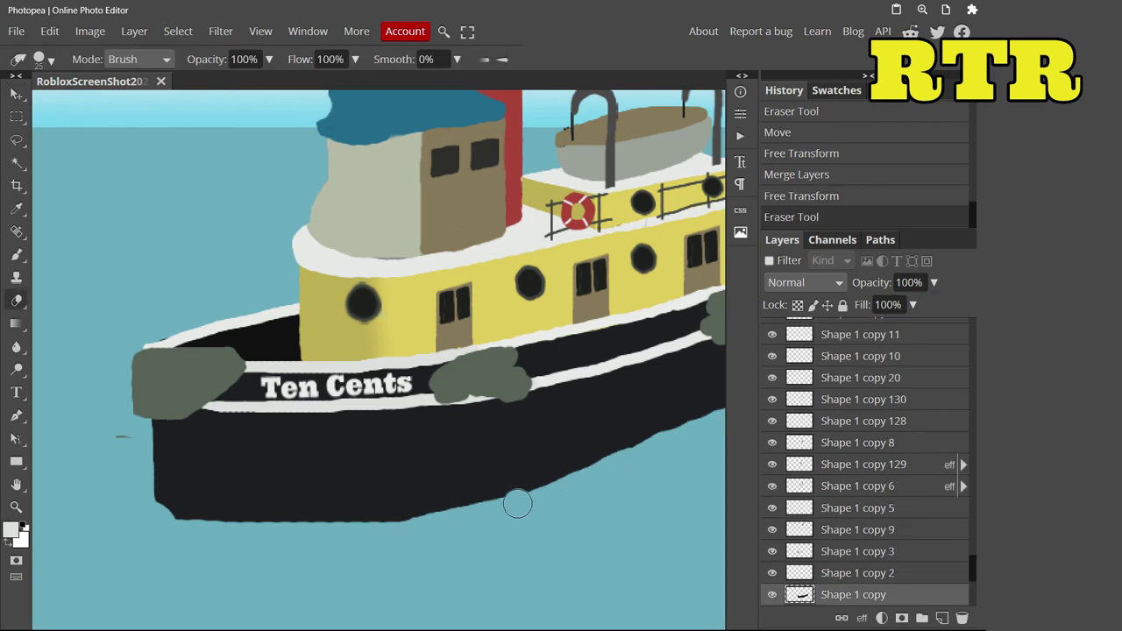
key("ctrl+z")
Step: Enlarge the bow-side door on Shape 1 copy 144 and 143, keeping it between the two portholes
scroll(371, 358, "up", 3)
key("v")
scroll(864, 546, "down", 3)
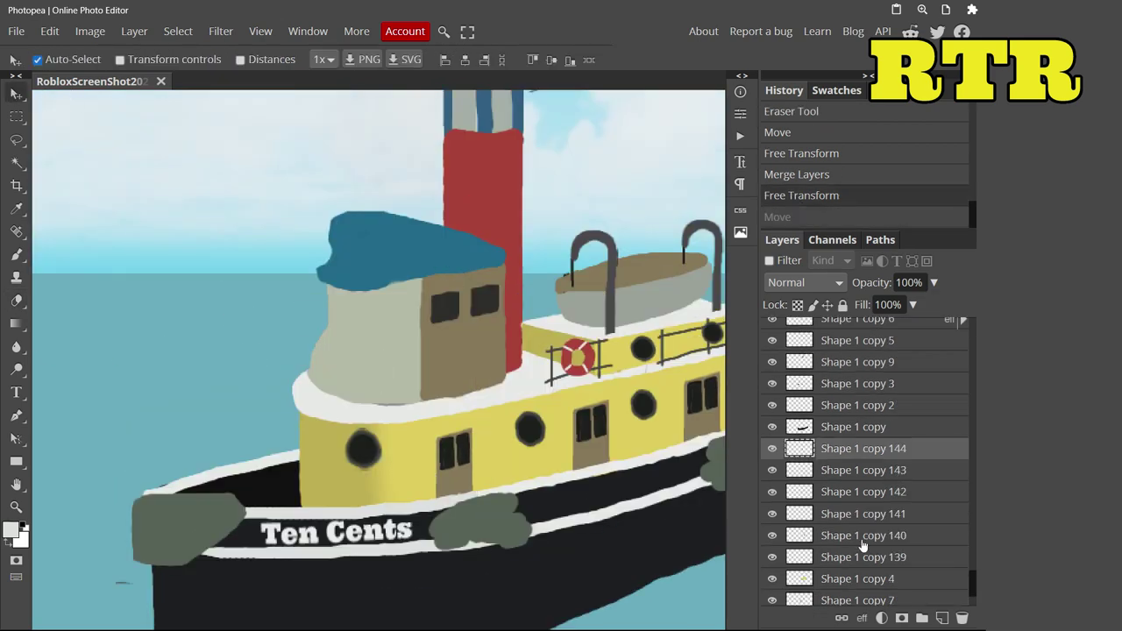
left_click(864, 470)
key("alt+ctrl+t")
left_click_drag(421, 396, 442, 491)
Step: Scale the stern-side door on Shape 1 copy 142 and 141 to 116.67%
left_click(859, 493)
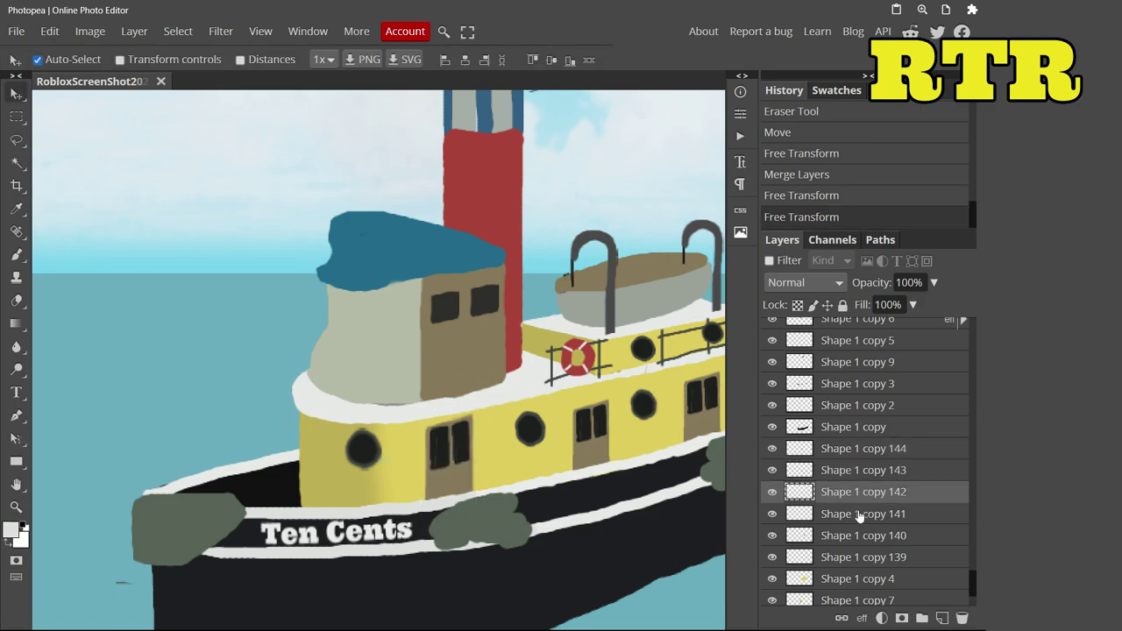
left_click(859, 515, "shift")
key("alt+ctrl+t")
left_click_drag(720, 347, 689, 338)
scroll(559, 379, "up", 2)
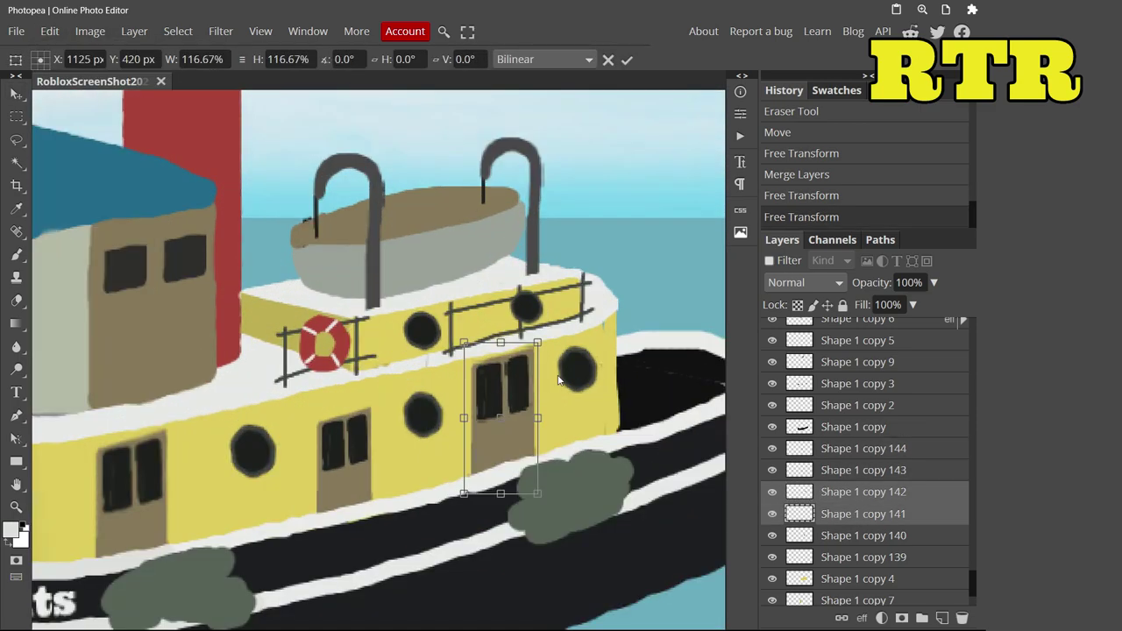
Step: Scale the middle door on Shape 1 copy 140 and 139 to 130.56%
left_click(842, 536)
left_click(859, 558, "shift")
key("alt+ctrl+t")
left_click_drag(309, 400, 297, 379)
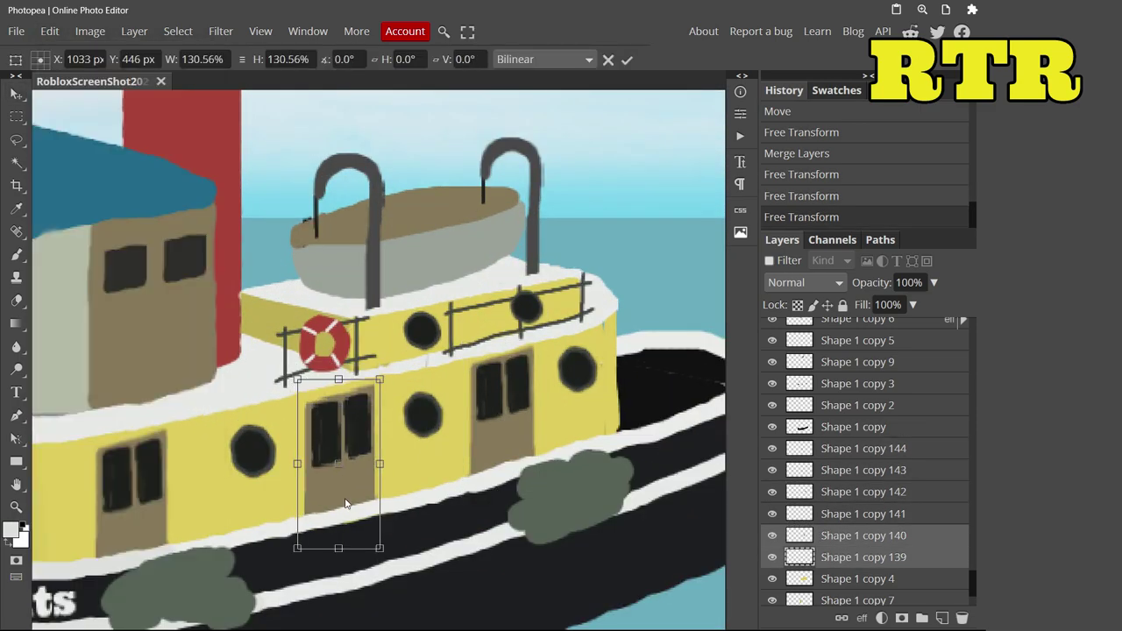
key("Return")
Step: Try to paint two white eyes on the front of the wheelhouse on Shape 1 copy 132
scroll(345, 503, "down", 5)
scroll(213, 325, "up", 4)
scroll(105, 284, "up", 3)
key("b")
scroll(863, 443, "up", 5)
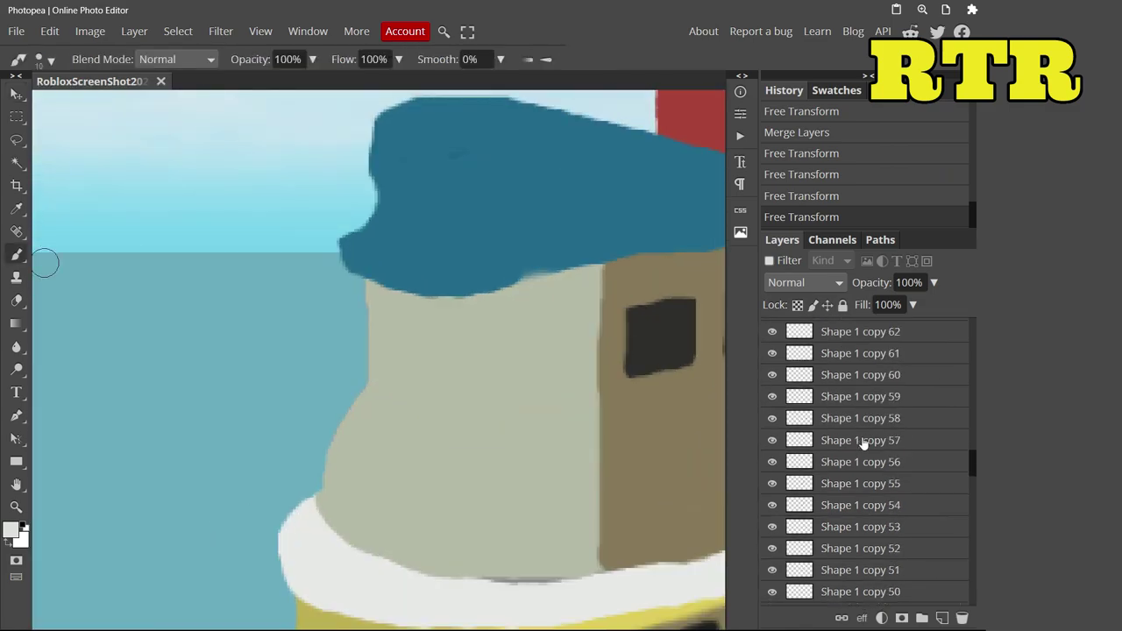
scroll(864, 443, "up", 5)
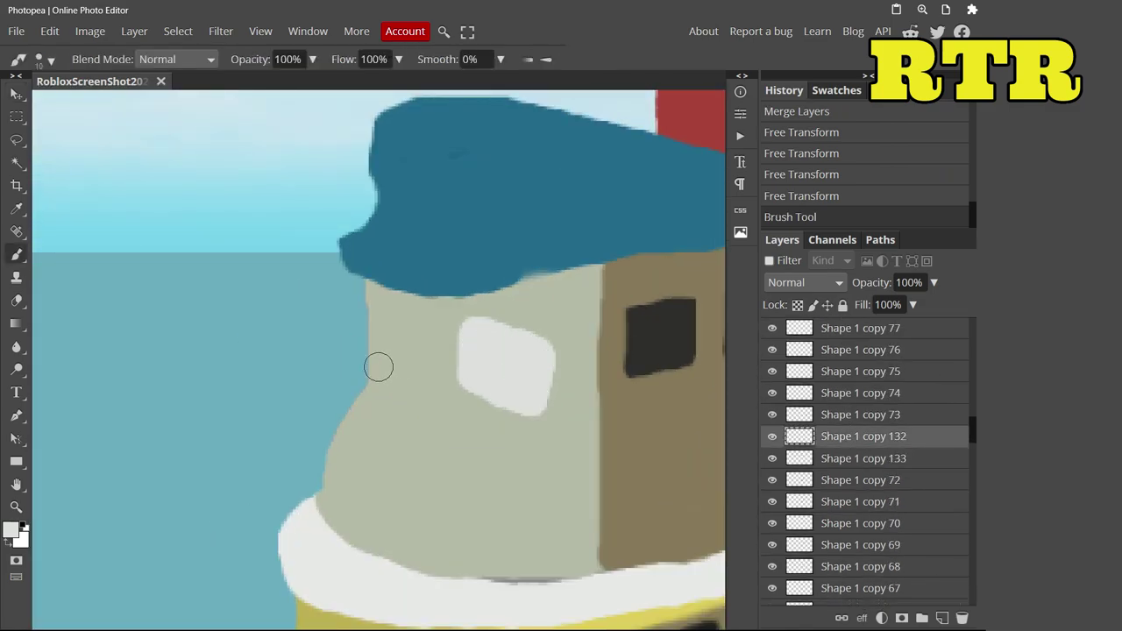
scroll(347, 332, "down", 4)
scroll(501, 275, "up", 4)
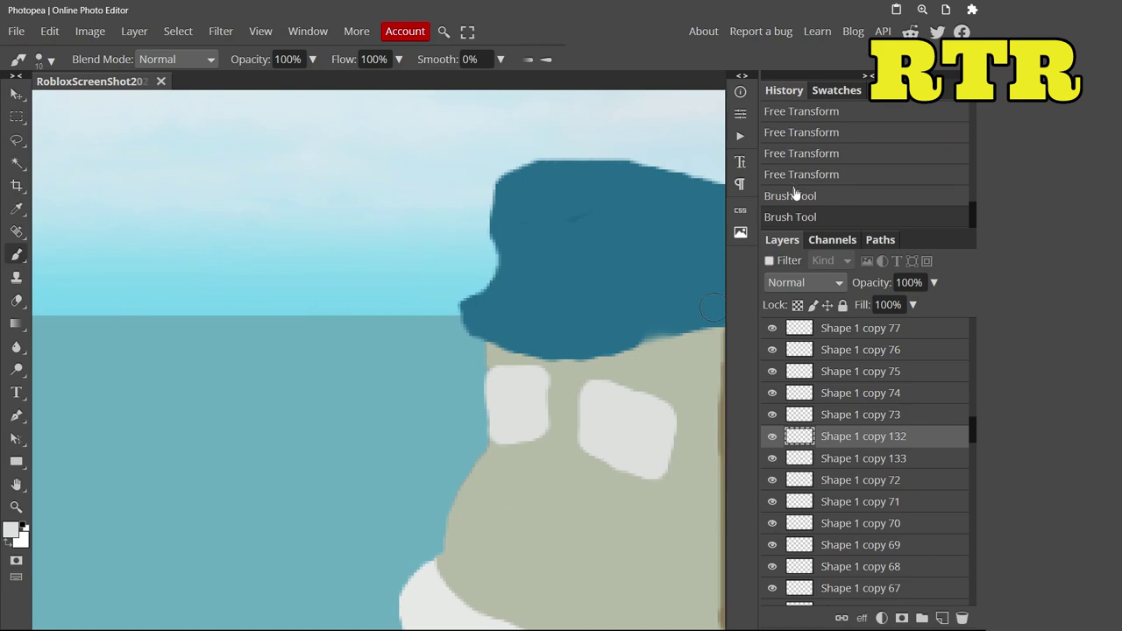
left_click(797, 176)
Step: Paint one white eye on the wheelhouse front and place a duplicate beside it, scaled to 92.69%
key("ctrl+shift+z")
key("ctrl+j")
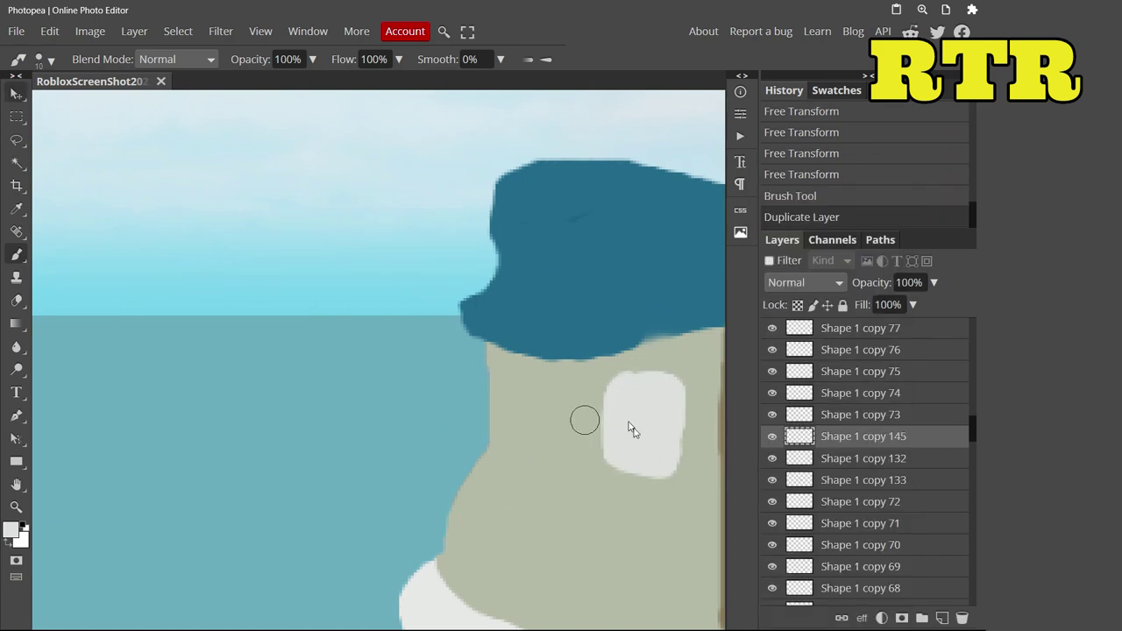
left_click_drag(631, 430, 515, 430)
key("ctrl+t")
left_click_drag(484, 471, 539, 419)
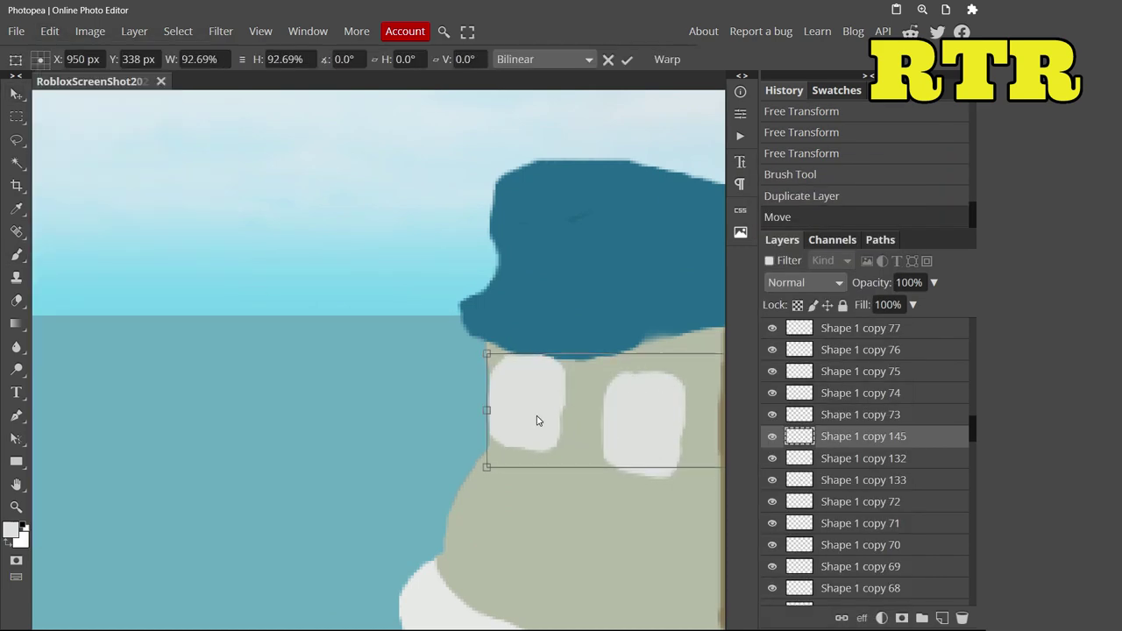
Step: Trim the outer edge of the duplicated eye on Shape 1 copy 145 with the 25 px eraser
scroll(562, 386, "down", 4)
scroll(228, 311, "up", 4)
left_click(16, 300)
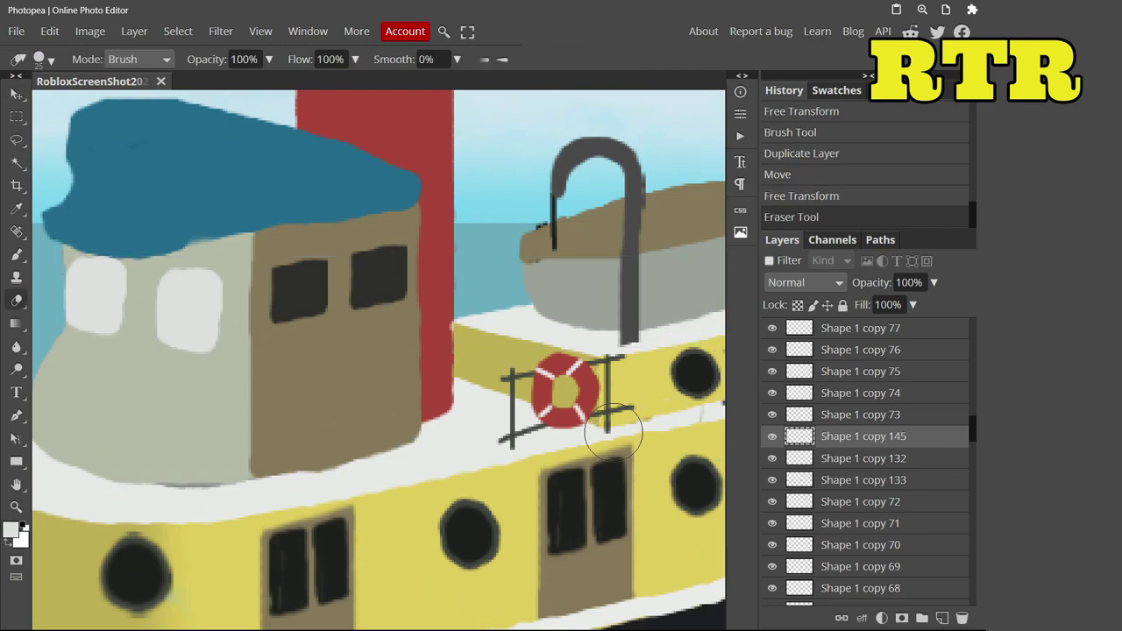
Step: Select layer Shape 1 copy 126 and set the brush colour to near-black for the pupils
scroll(614, 431, "down", 4)
scroll(263, 334, "up", 5)
left_click(71, 310, "ctrl")
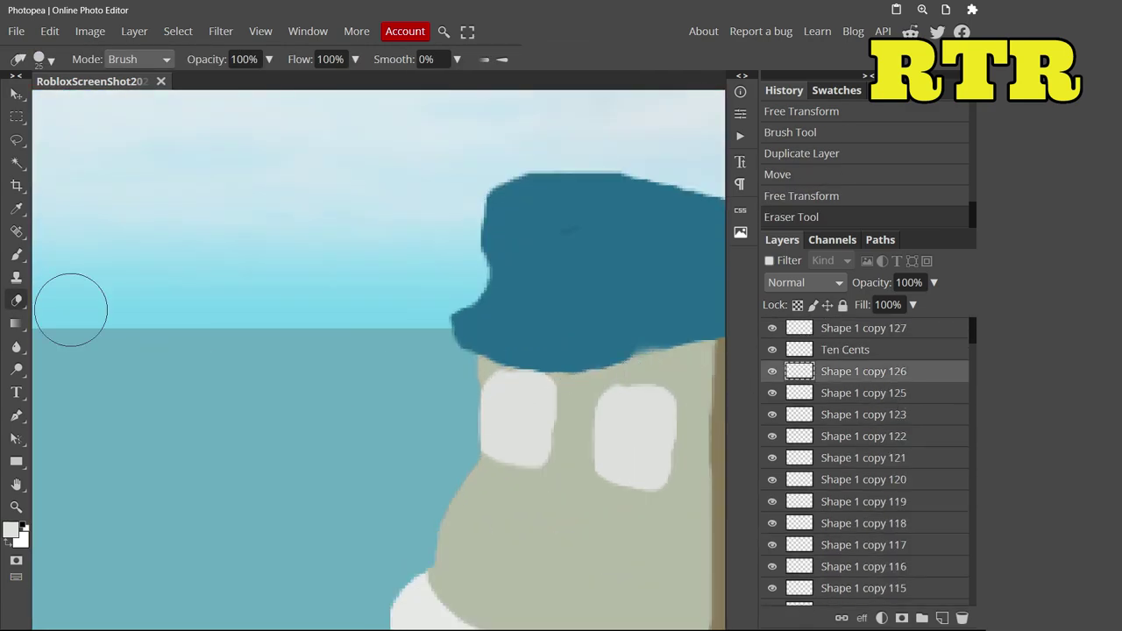
key("b")
left_click(10, 530)
left_click(132, 351)
left_click(420, 373)
Step: Try to paint wide black pupils in both eyes with the 10 px brush
left_click_drag(491, 407, 493, 438)
left_click_drag(609, 434, 611, 465)
scroll(611, 465, "down", 1)
left_click(38, 59)
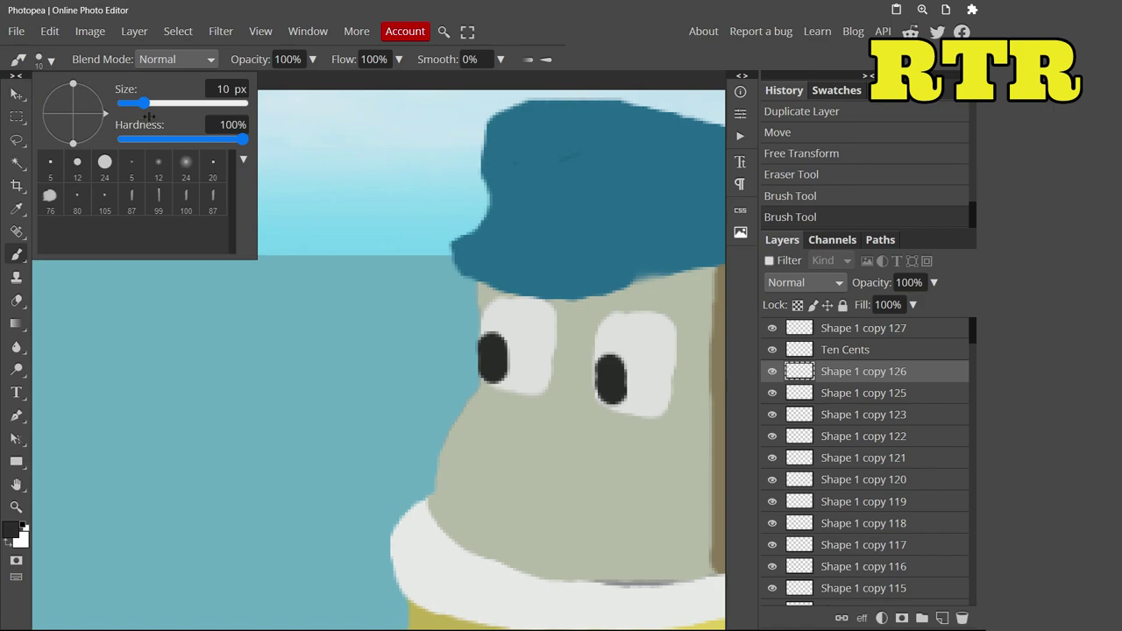
left_click_drag(149, 104, 130, 103)
left_click(790, 195)
left_click(792, 175)
Step: Paint a narrow black pupil in one eye on Shape 1 copy 126 and move a duplicate of it to the other eye
left_click(39, 59)
mouse_move(601, 367)
left_mouse_down()
mouse_move(605, 406)
mouse_move(518, 382)
left_mouse_up()
right_click(828, 370)
left_click(876, 230)
key("v")
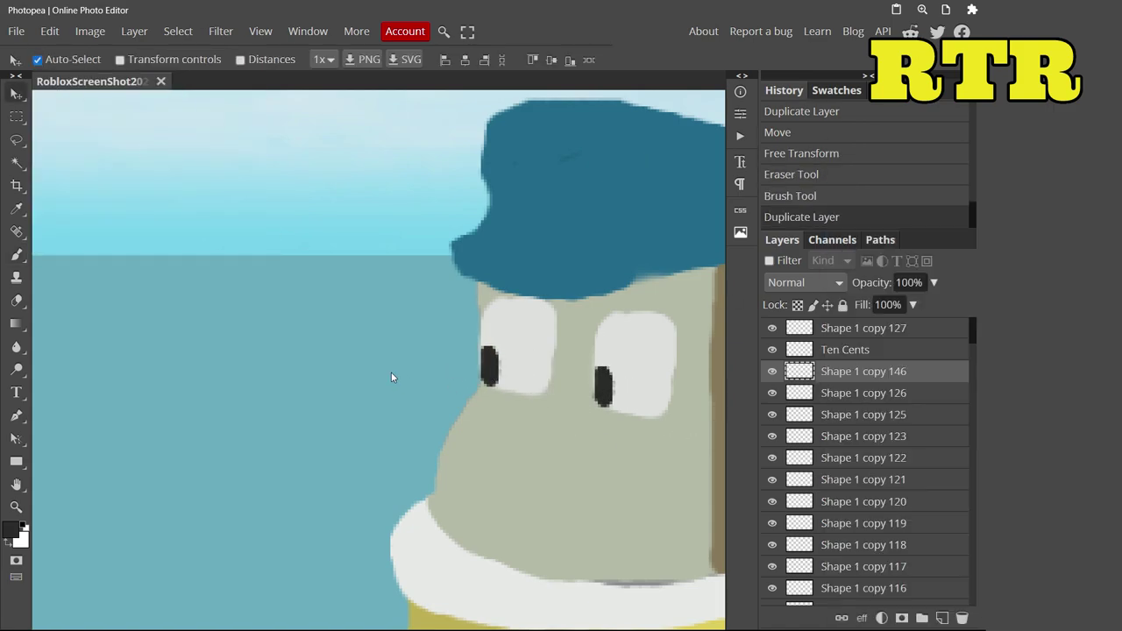
Step: Set the brush size to 2 px for the facial lines on Shape 1 copy 146
scroll(392, 377, "down", 5)
scroll(392, 377, "up", 6)
key("b")
left_click(39, 59)
scroll(446, 352, "up", 2)
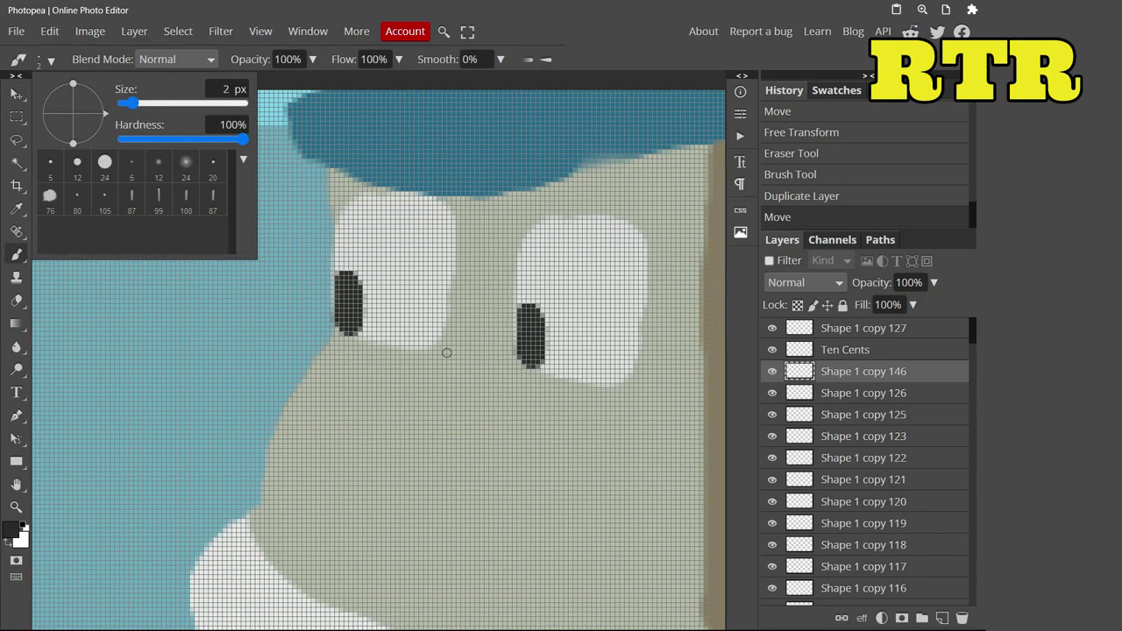
Step: Try to draw the thin nose and mouth lines on the wheelhouse face
left_click_drag(395, 347, 535, 448)
scroll(465, 473, "down", 3)
scroll(483, 461, "down", 2)
scroll(483, 461, "up", 4)
key("ctrl+z")
key("ctrl+z")
left_click_drag(518, 289, 476, 349)
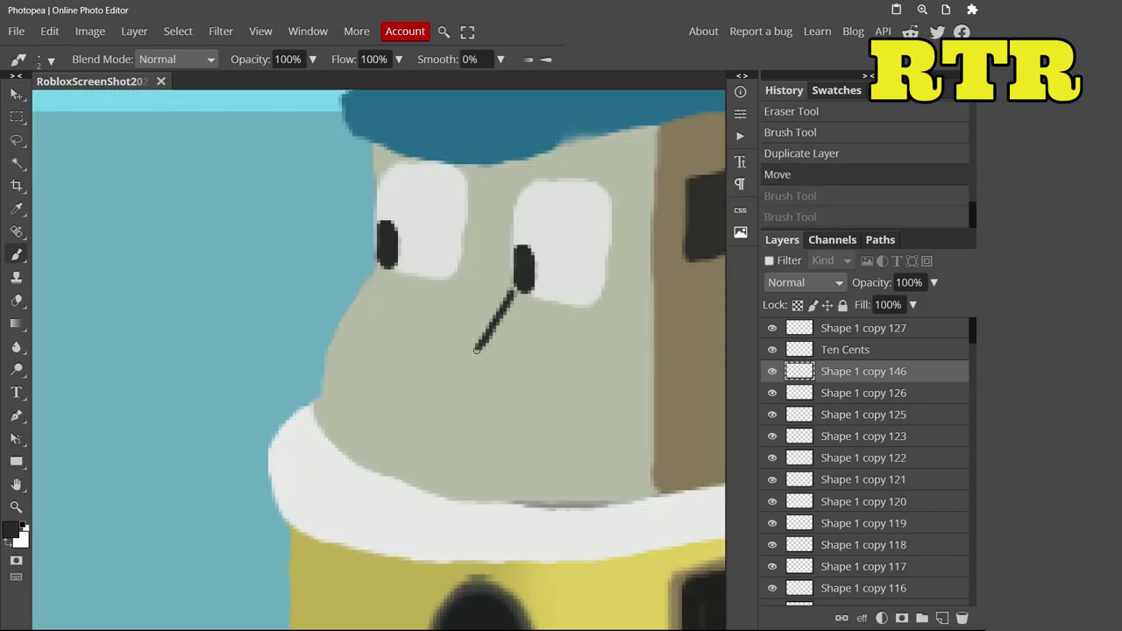
key("ctrl+z")
Step: Draw a thin nose line between the eyes and a small smiling mouth below it
left_click_drag(446, 259, 442, 355)
left_click_drag(484, 420, 533, 423)
scroll(307, 455, "down", 5)
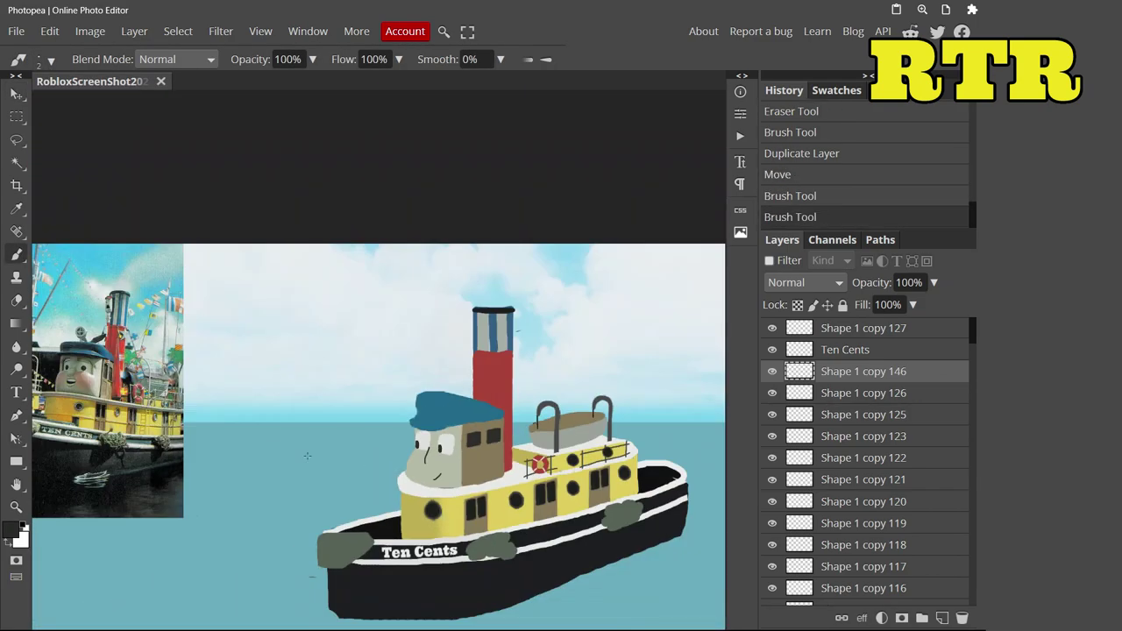
scroll(307, 455, "up", 6)
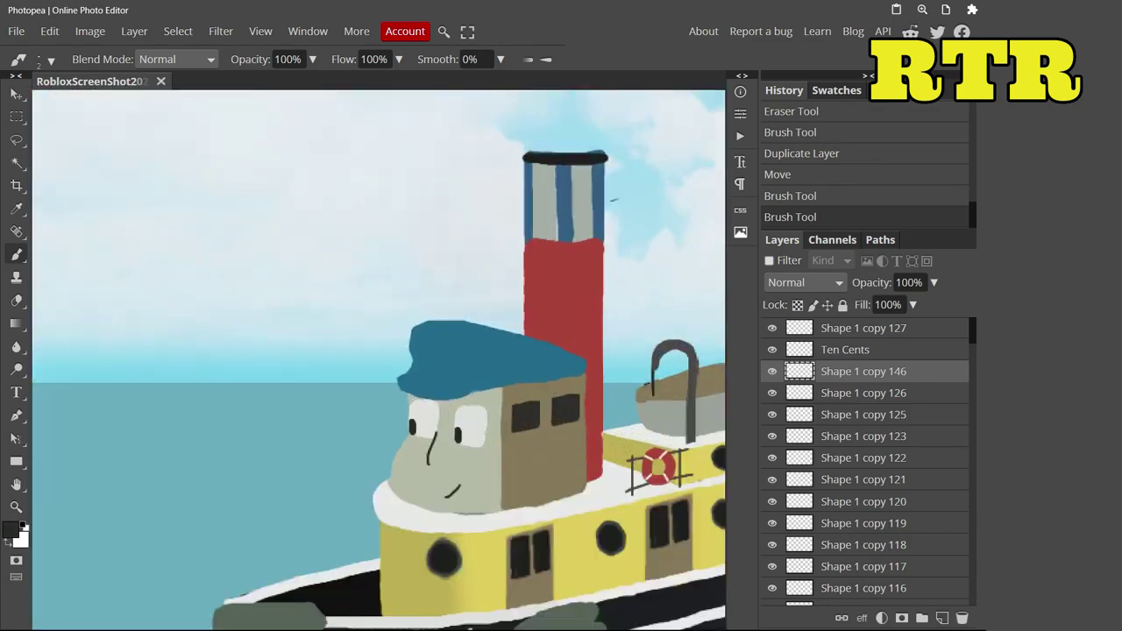
Step: Hide the reference photo beside the tugboat
scroll(307, 455, "down", 5)
scroll(864, 456, "down", 10)
scroll(779, 485, "up", 5)
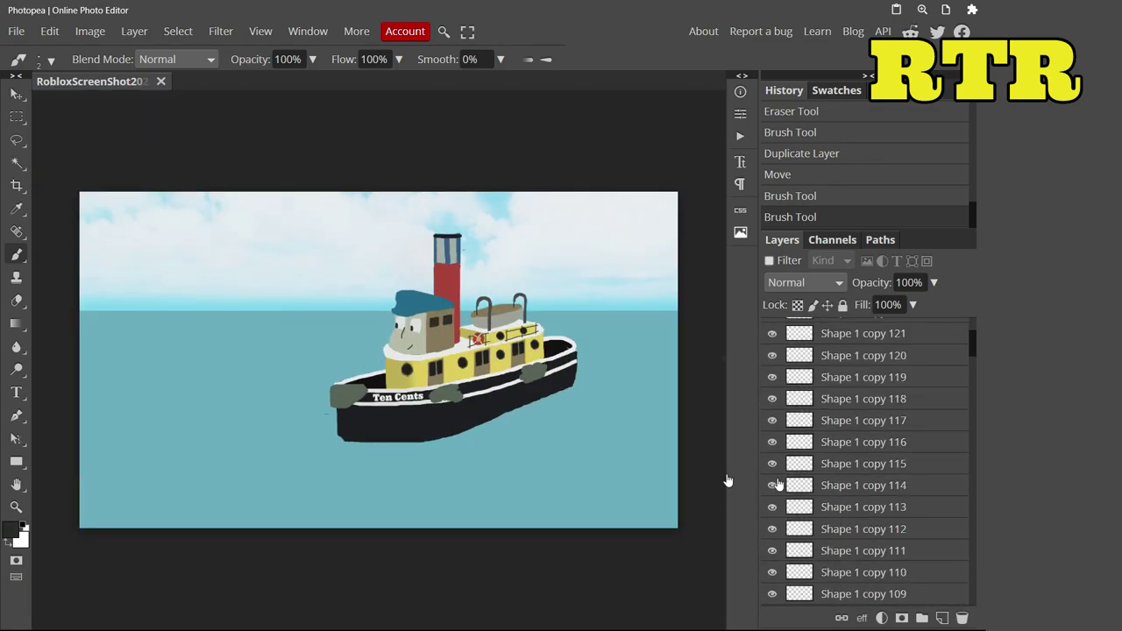
Step: Paint light grey foam along the bow waterline and a wake behind the stern on Shape 1 copy 114, using a 32 px brush
left_click(779, 485)
left_click(12, 531)
left_click(541, 458)
key("Return")
left_click(38, 59)
left_click(348, 430)
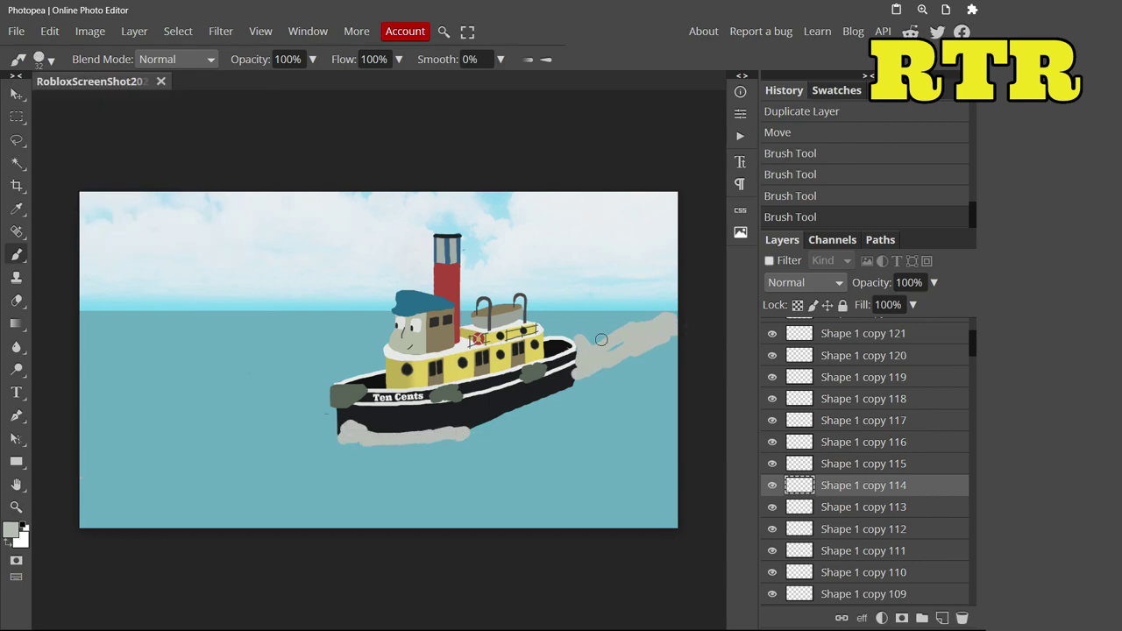
Step: Smudge the foam along the bow waterline with the Smudge tool at 30 px and 50% strength
right_click(16, 346)
left_click(76, 396)
left_click(39, 59)
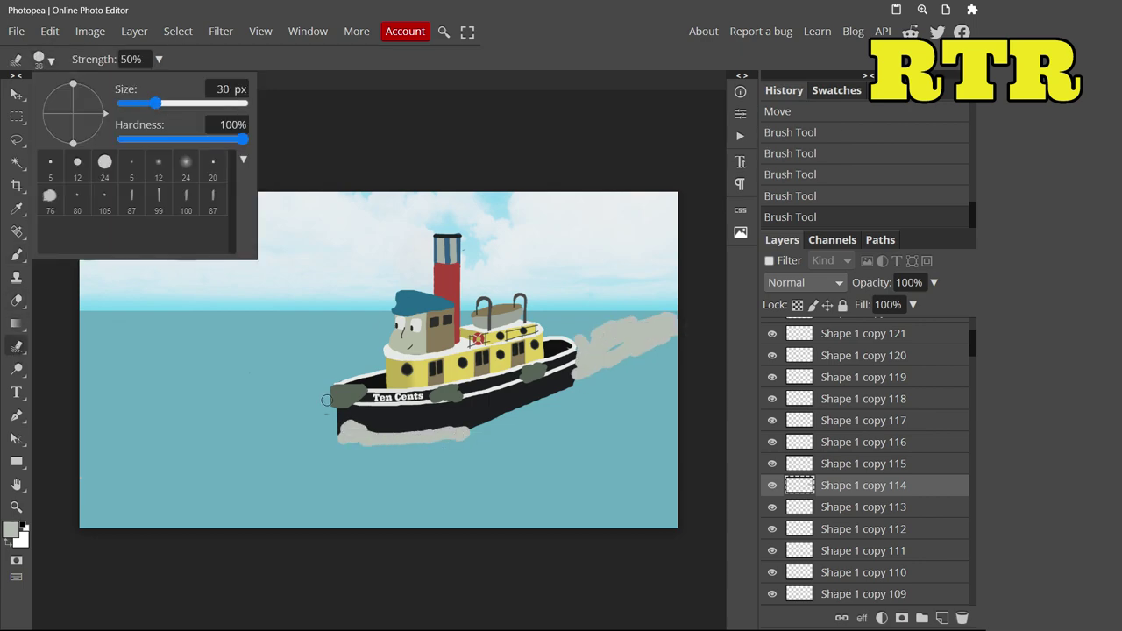
left_click(349, 428)
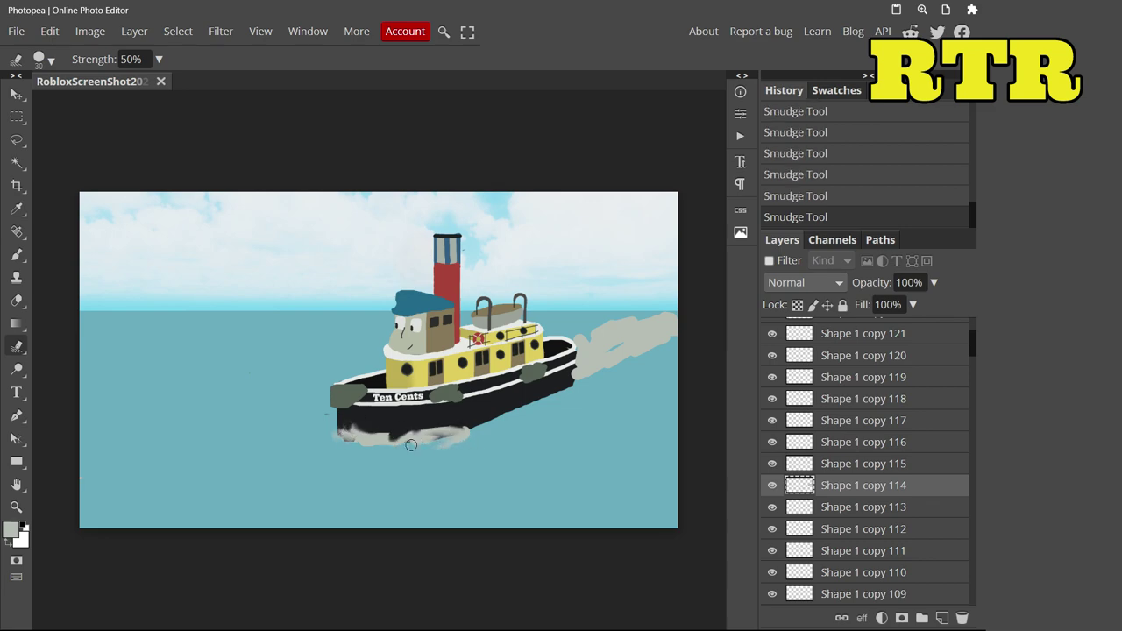